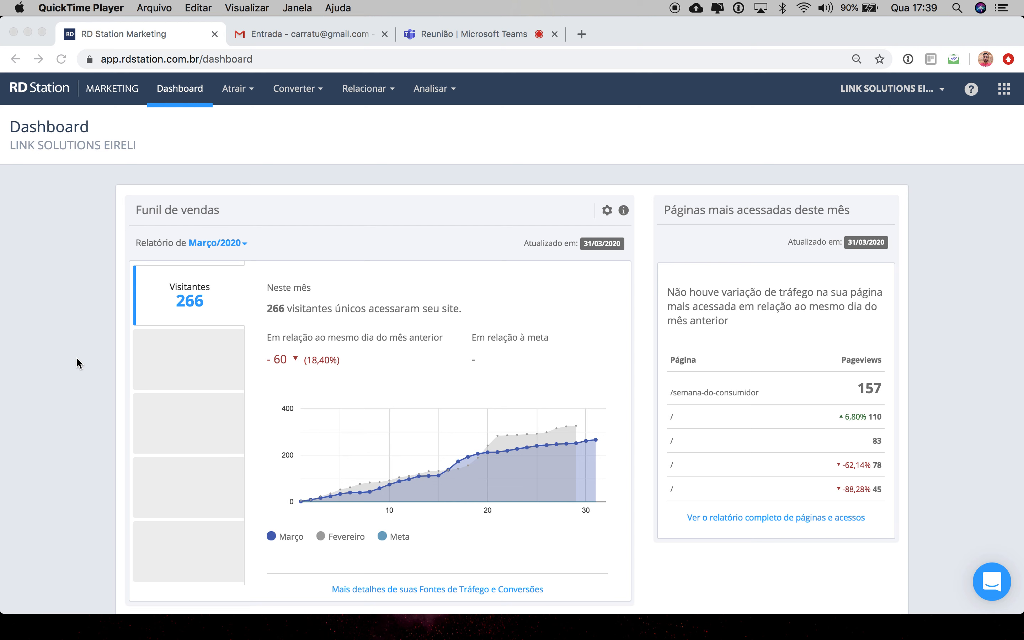
# Step: Open the sales funnel goals settings and enable the Vendas stage in the funnel
pyautogui.scroll(-3, 76, 357)
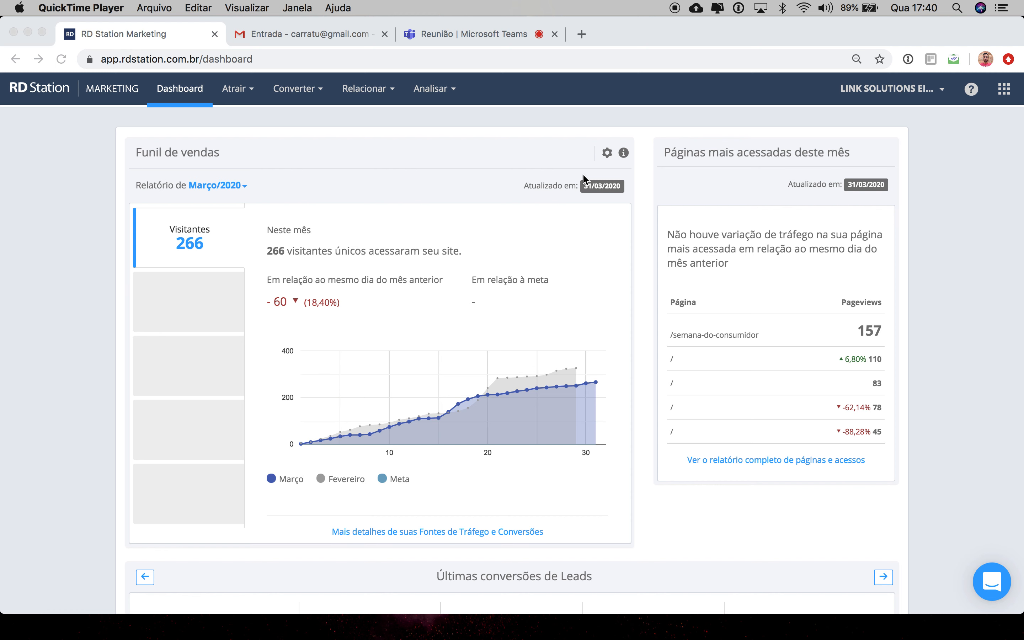
pyautogui.click(607, 152)
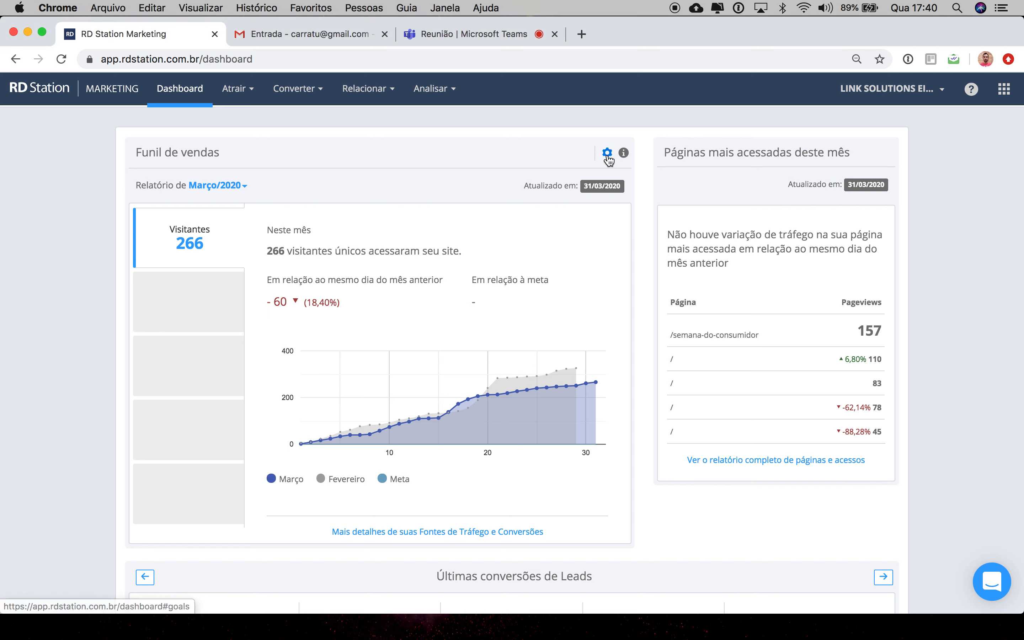
pyautogui.click(607, 153)
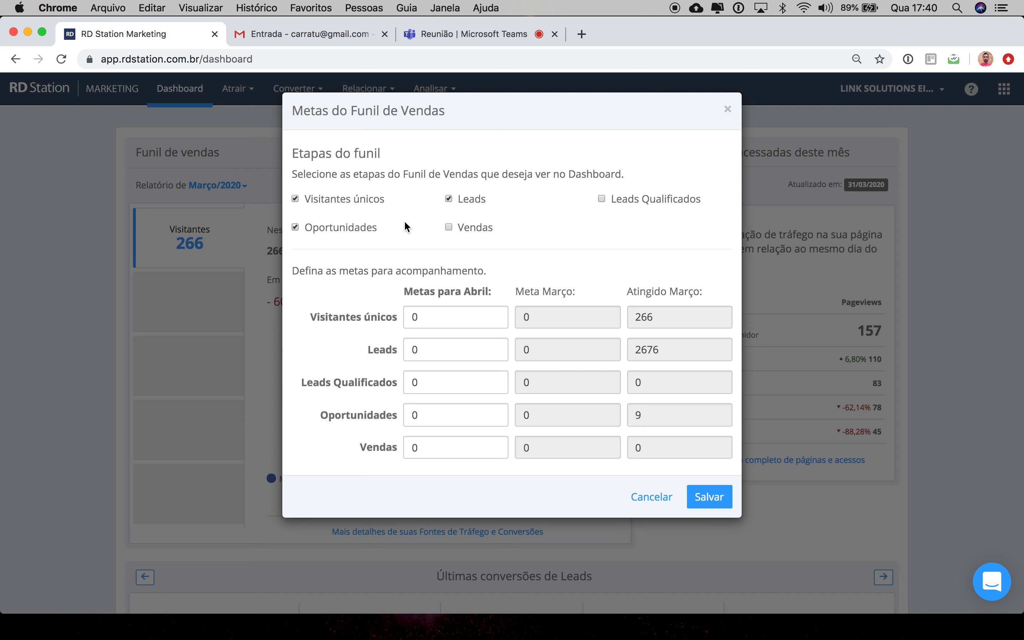
pyautogui.click(449, 228)
# Step: Set the April goals to 1000 unique visitors and 40 leads
pyautogui.click(495, 317)
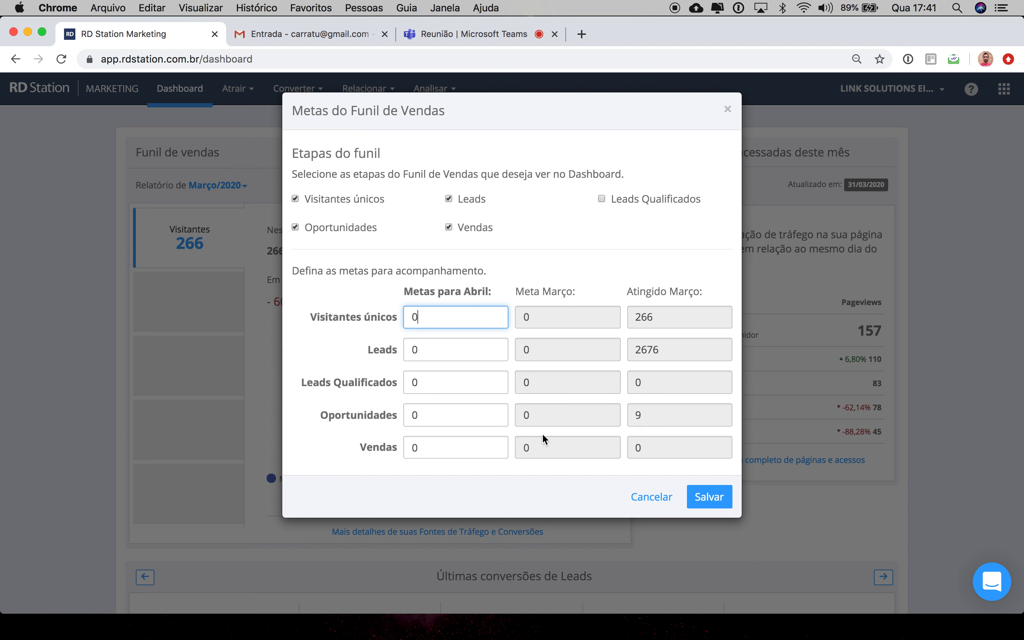
pyautogui.moveTo(436, 320); pyautogui.dragTo(363, 321)
pyautogui.write('1000')
pyautogui.click(426, 352)
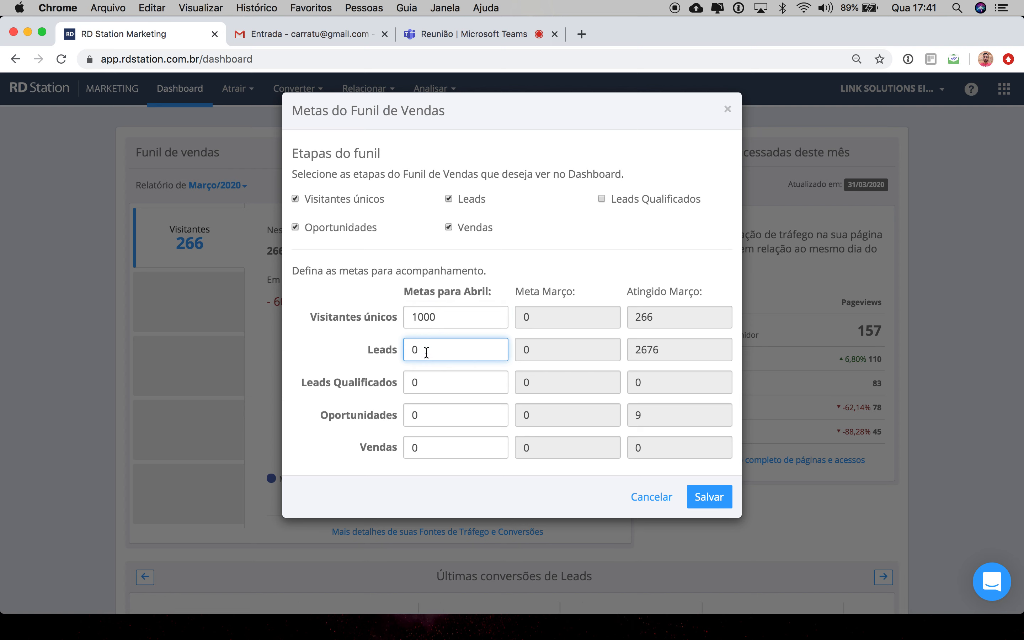
pyautogui.moveTo(426, 351); pyautogui.dragTo(281, 355)
pyautogui.write('40')
# Step: Clear the Leads Qualificados goal field
pyautogui.click(428, 383)
pyautogui.moveTo(436, 383); pyautogui.dragTo(308, 385)
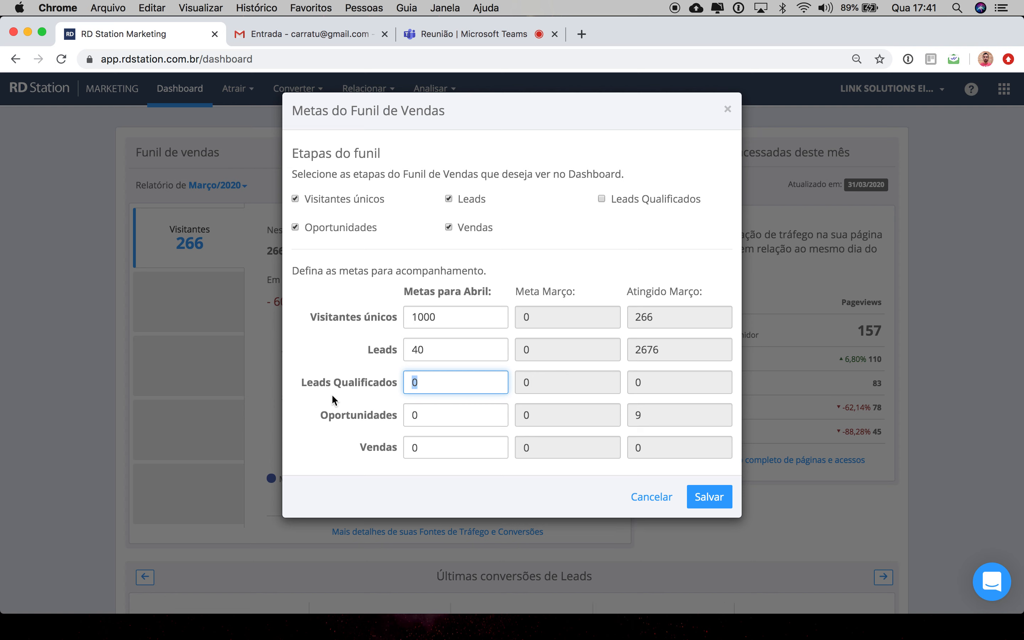
pyautogui.write('12')
pyautogui.click(424, 419)
pyautogui.moveTo(434, 416); pyautogui.dragTo(330, 407)
pyautogui.moveTo(441, 382); pyautogui.dragTo(309, 380)
pyautogui.press('BackSpace')
# Step: Set the April goals for Oportunidades to 12 and Vendas to 4, then save the funnel goals
pyautogui.moveTo(432, 422); pyautogui.dragTo(364, 420)
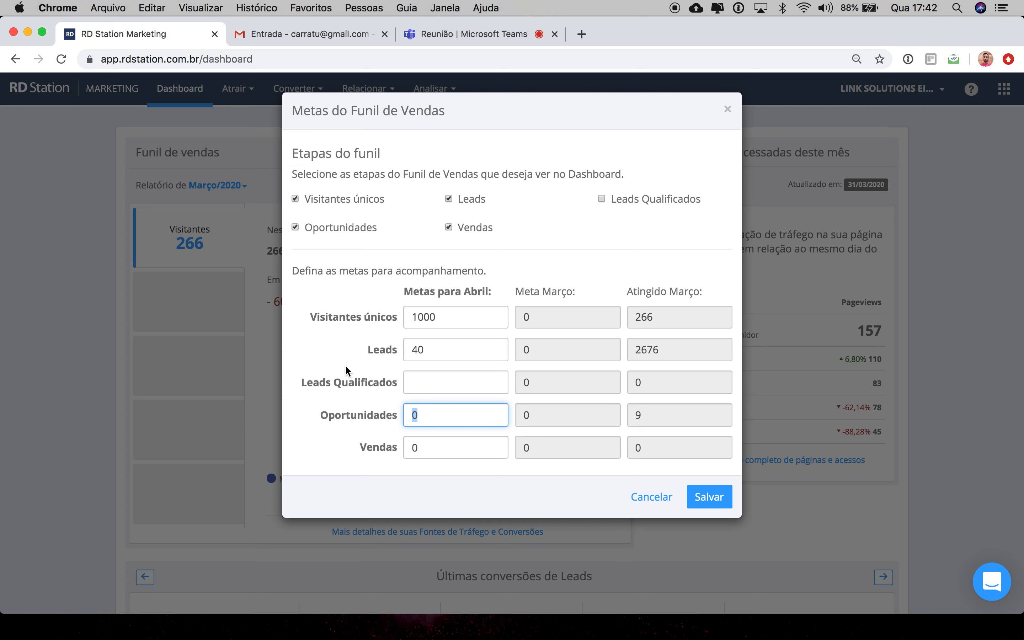
pyautogui.write('12')
pyautogui.press('Tab')
pyautogui.write('4')
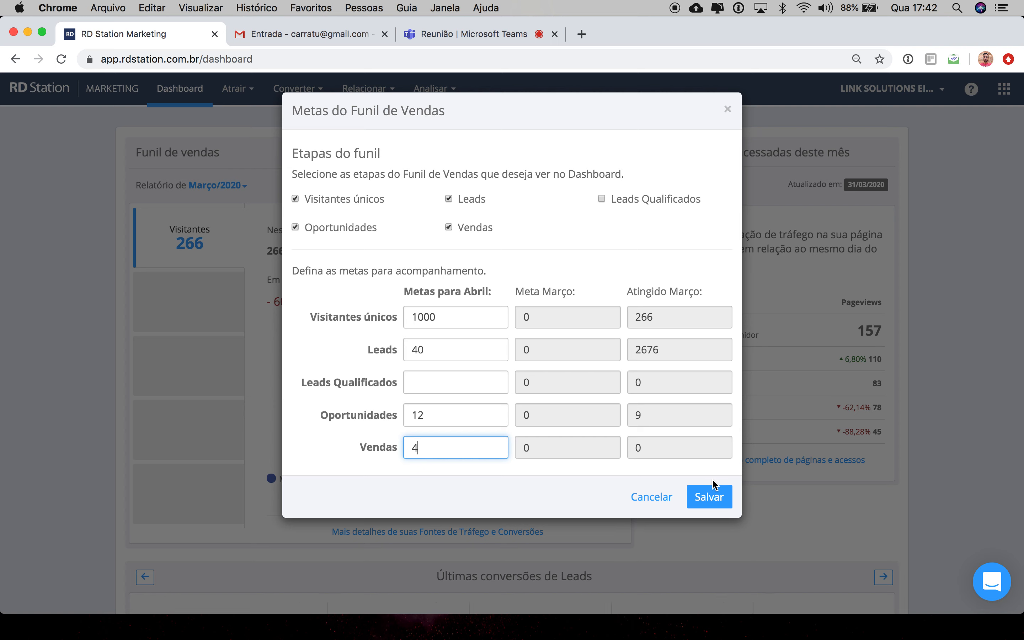
pyautogui.click(710, 504)
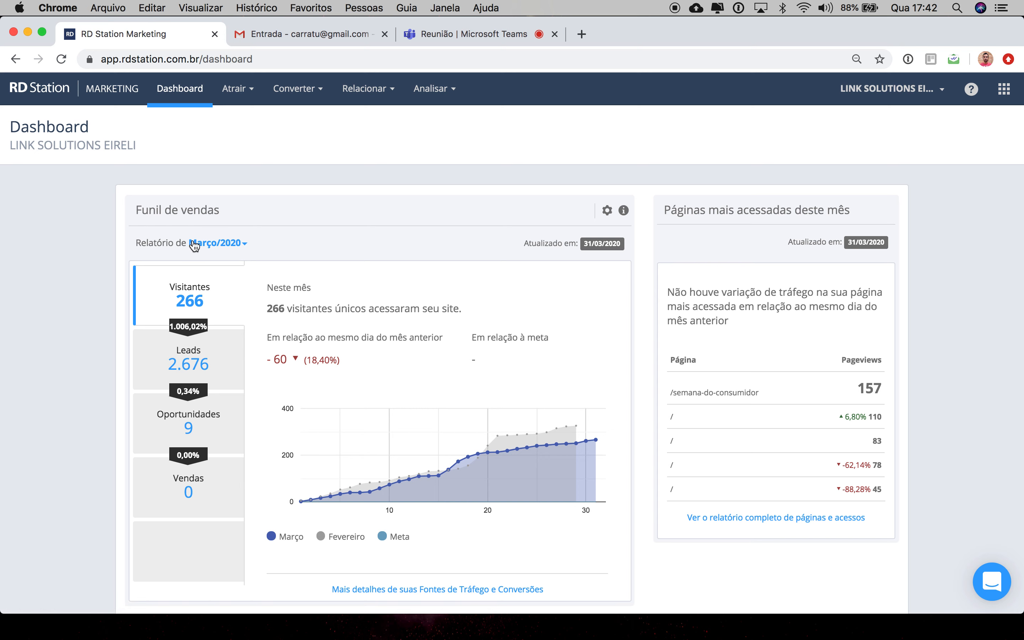
# Step: Open the funnel report's month picker and close it again
pyautogui.click(245, 245)
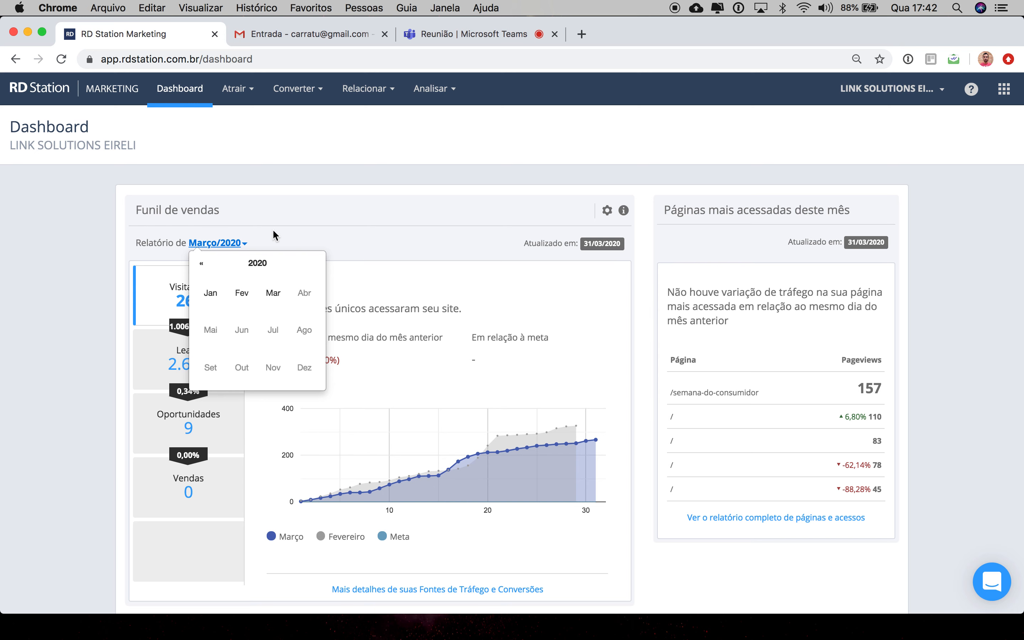
pyautogui.click(283, 235)
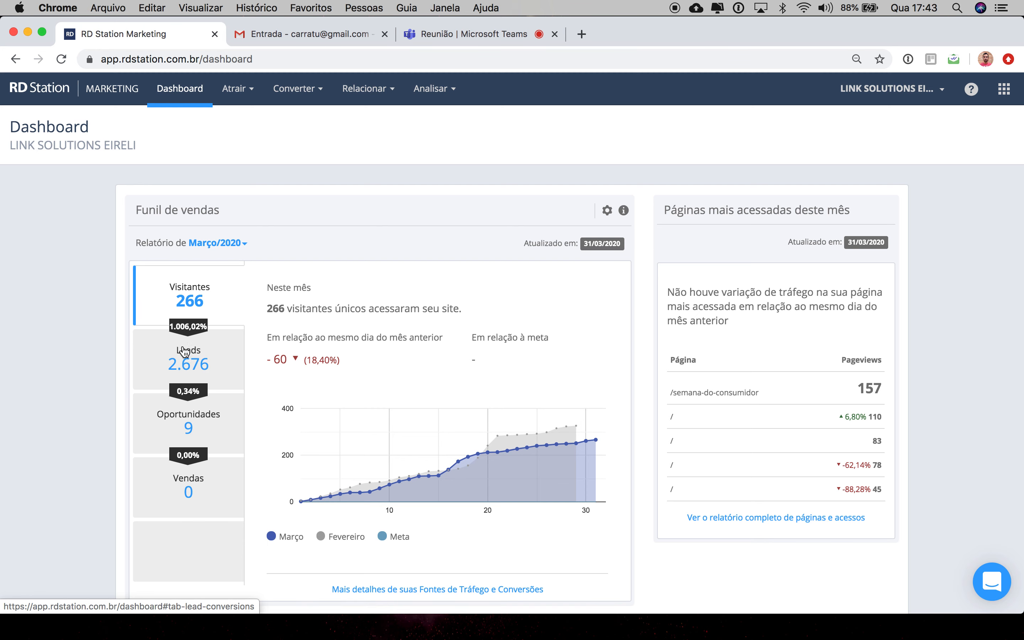
pyautogui.scroll(-3, 201, 429)
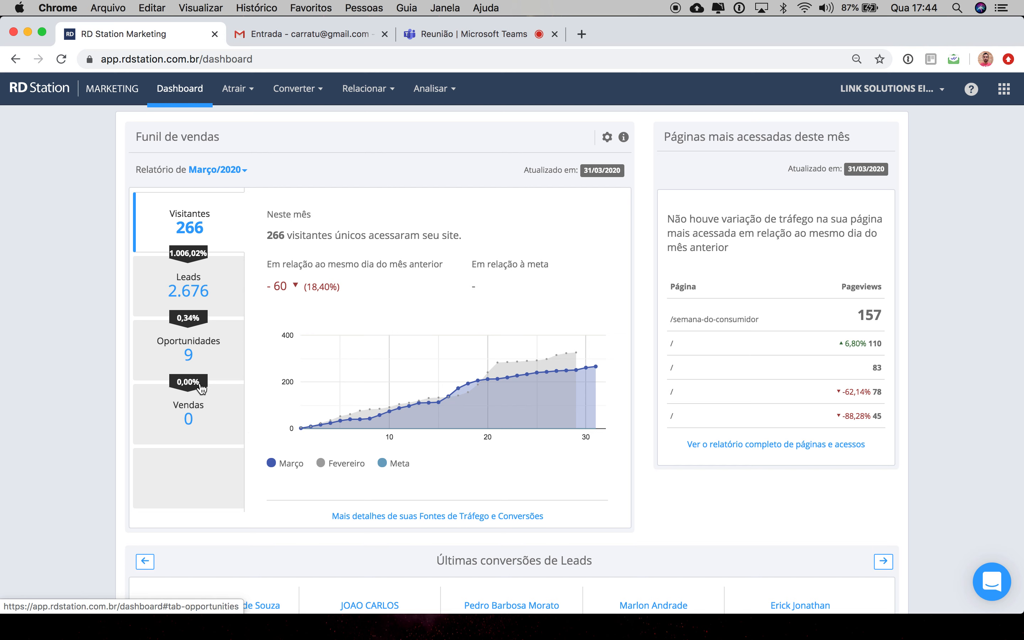
pyautogui.moveTo(356, 427)
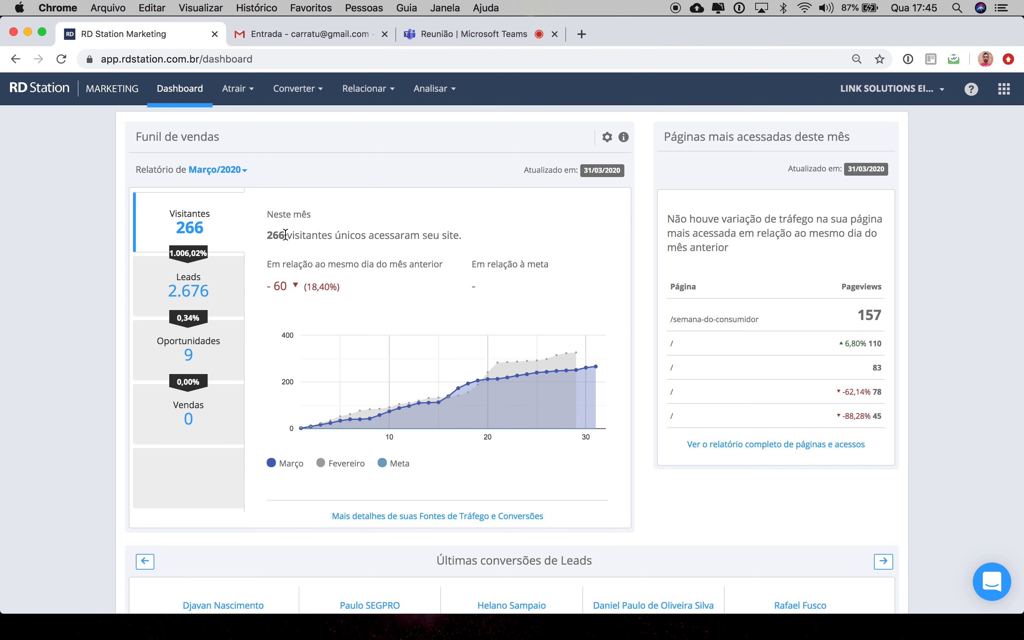
# Step: Review the funnel's visitor summary, chart legend and the latest lead conversions section
pyautogui.doubleClick(285, 235)
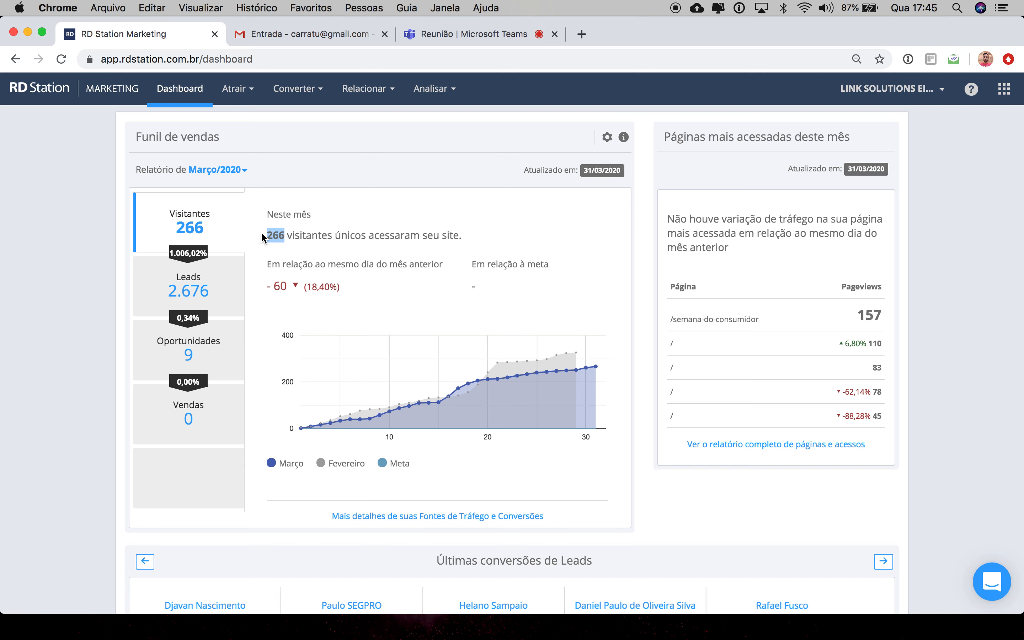
pyautogui.moveTo(466, 237); pyautogui.dragTo(267, 240)
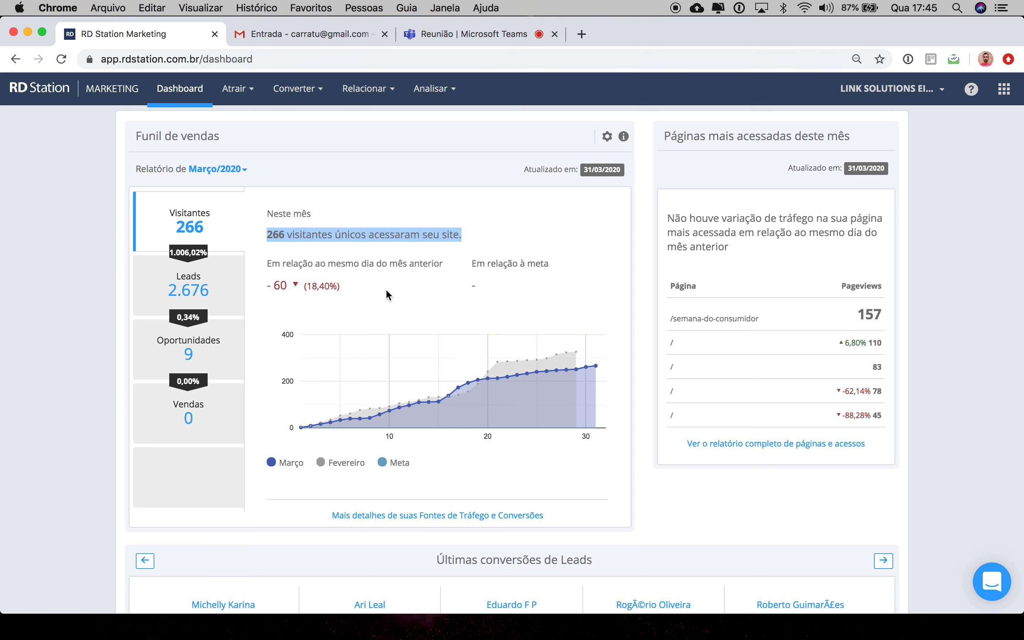
pyautogui.scroll(-3, 385, 288)
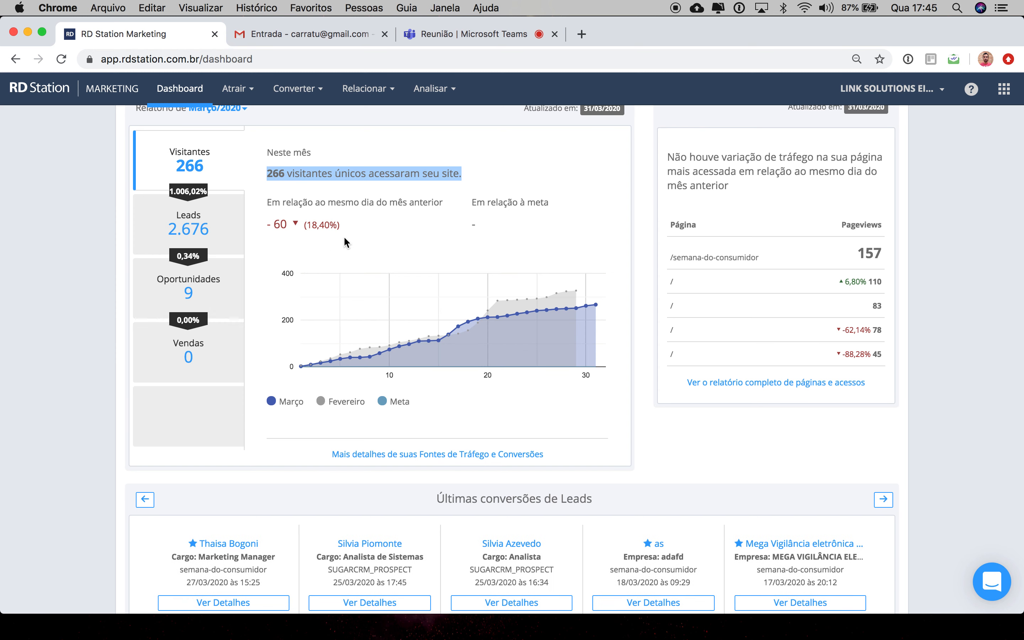
pyautogui.doubleClick(364, 401)
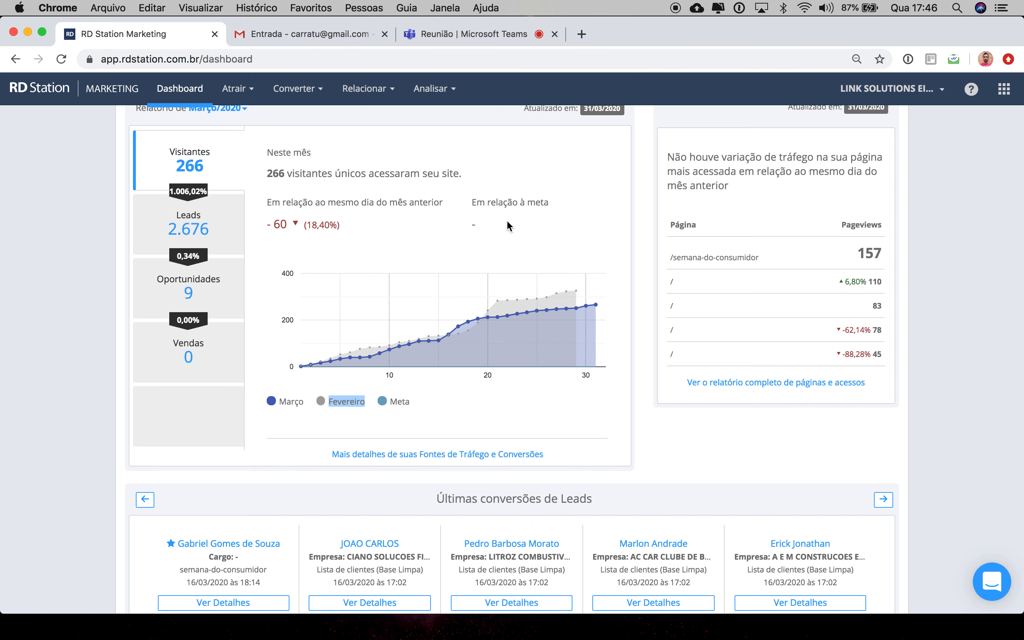
pyautogui.scroll(3, 507, 224)
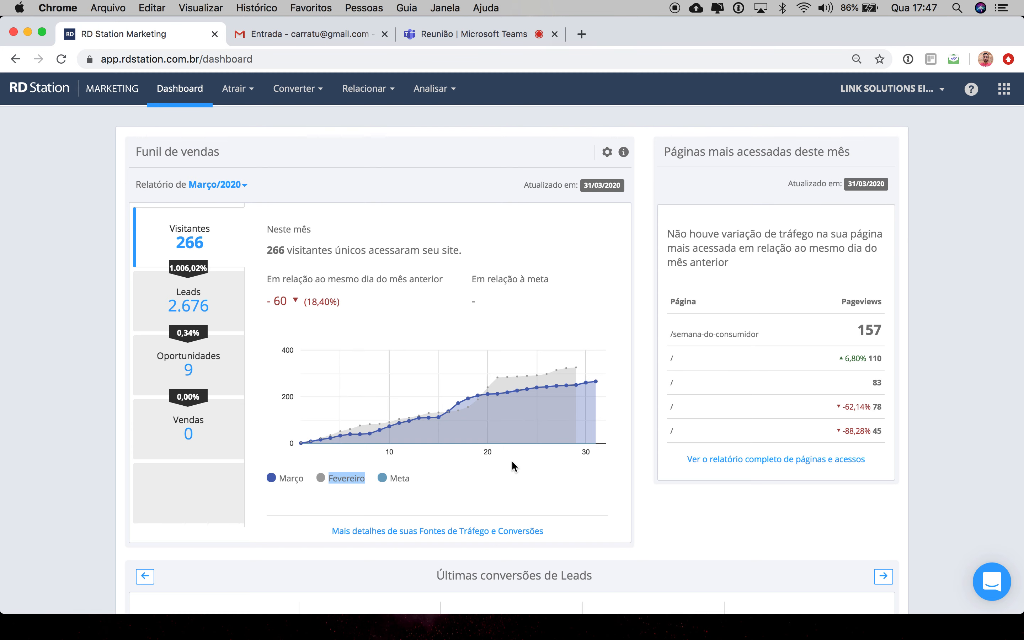
pyautogui.scroll(-5, 512, 464)
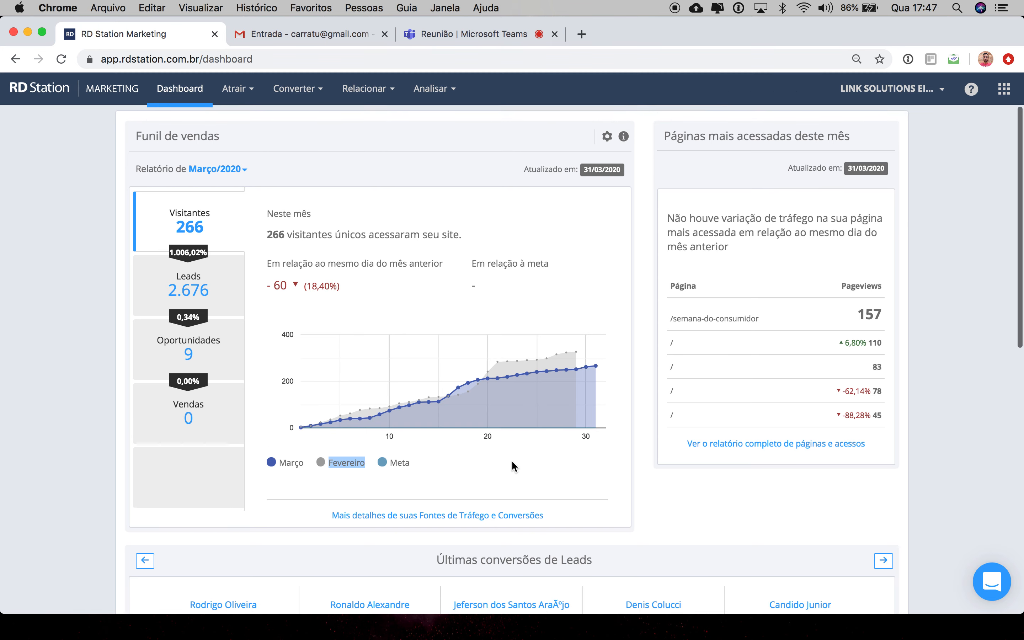
pyautogui.scroll(-2, 512, 462)
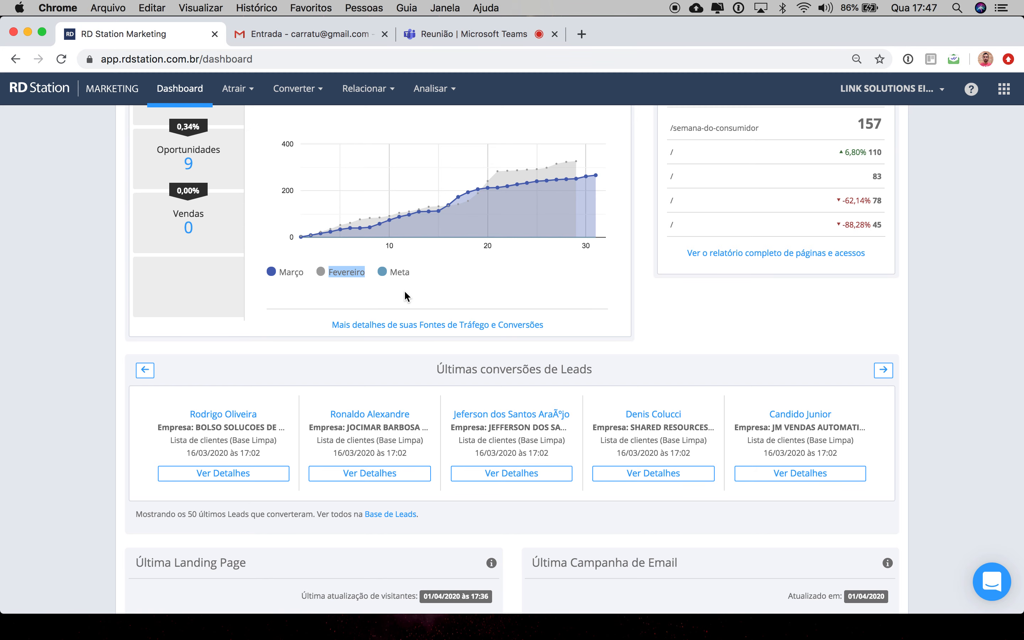
pyautogui.scroll(3, 405, 295)
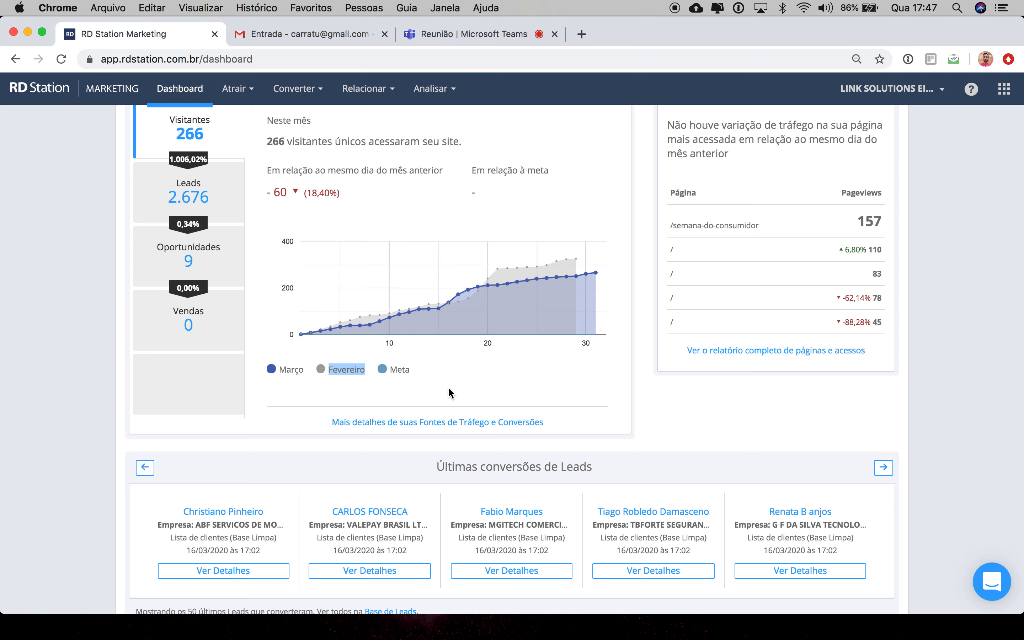
pyautogui.scroll(-3, 449, 392)
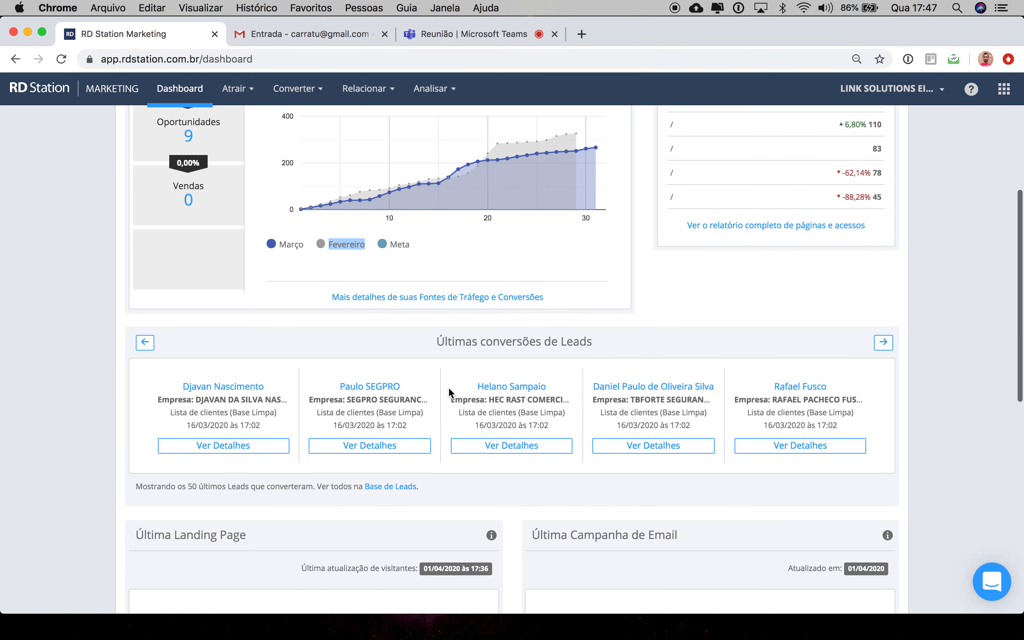
pyautogui.scroll(-2, 438, 479)
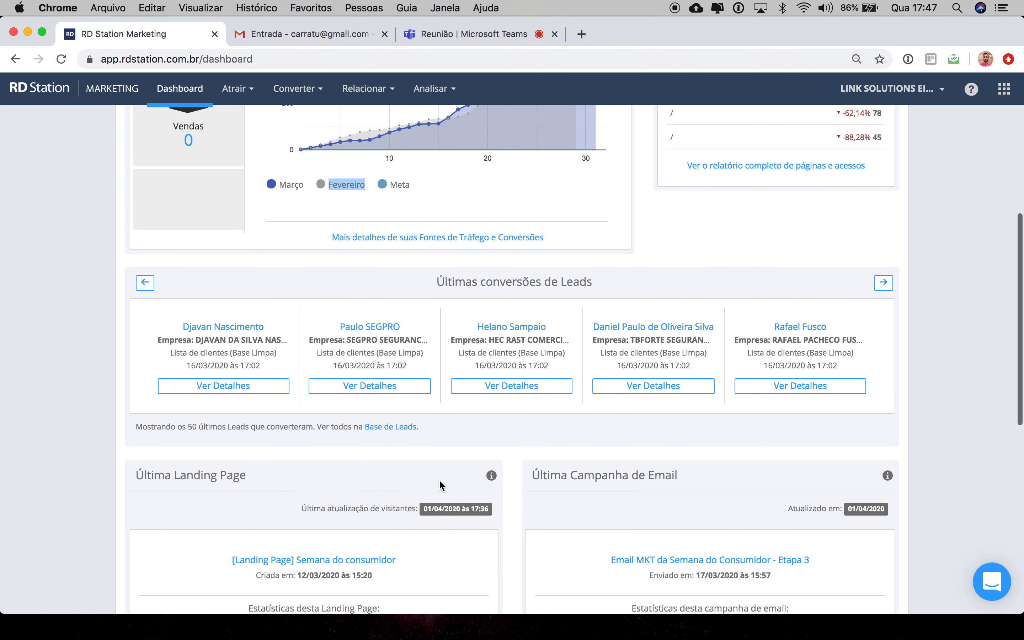
pyautogui.scroll(-1, 509, 453)
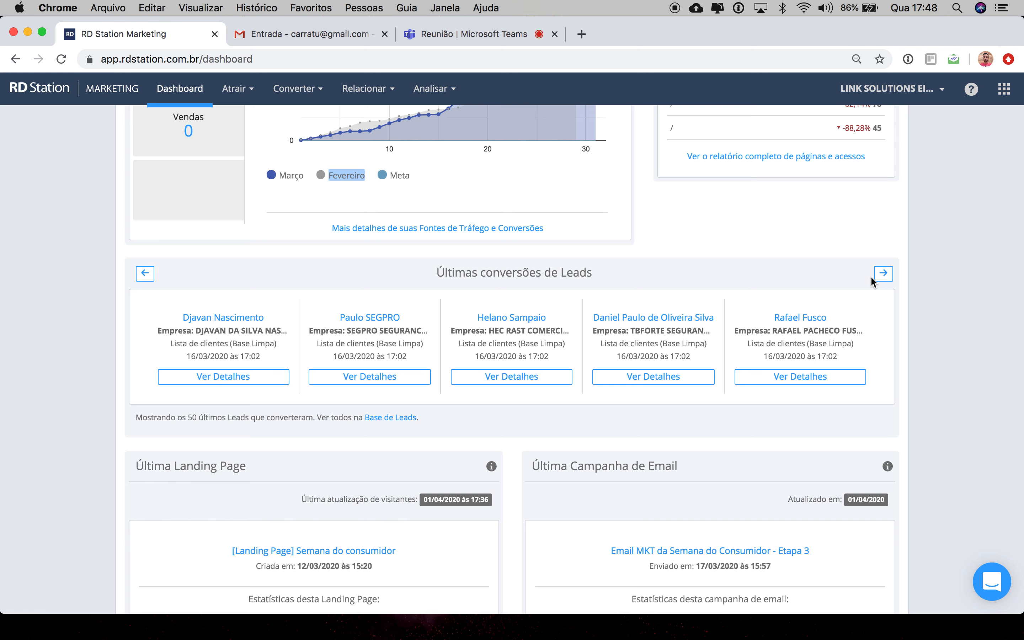
# Step: Advance the latest lead conversions carousel to later leads
pyautogui.click(884, 276)
pyautogui.click(884, 274)
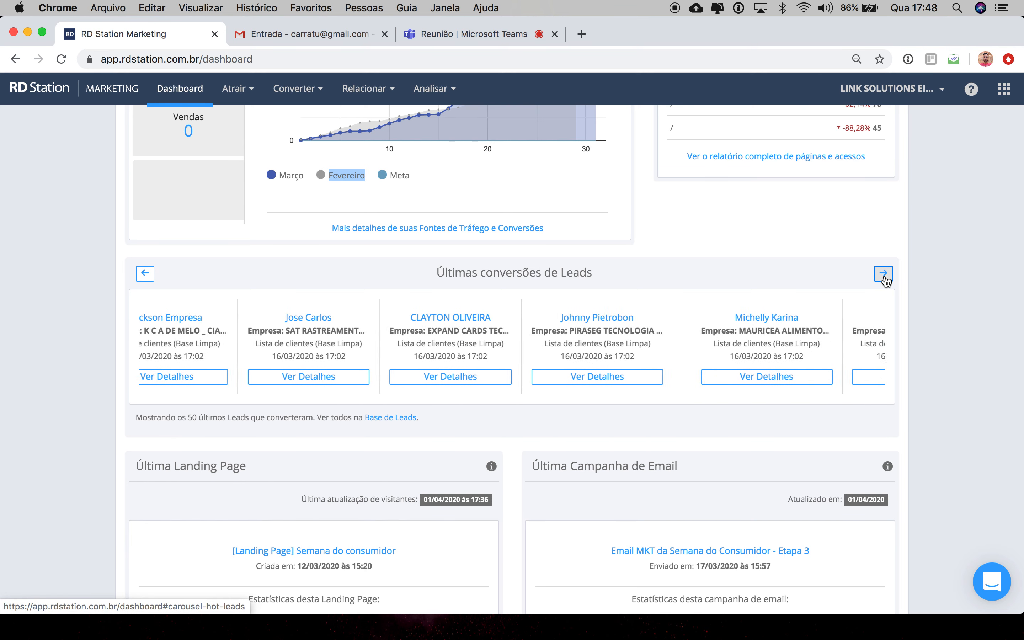
pyautogui.click(884, 274)
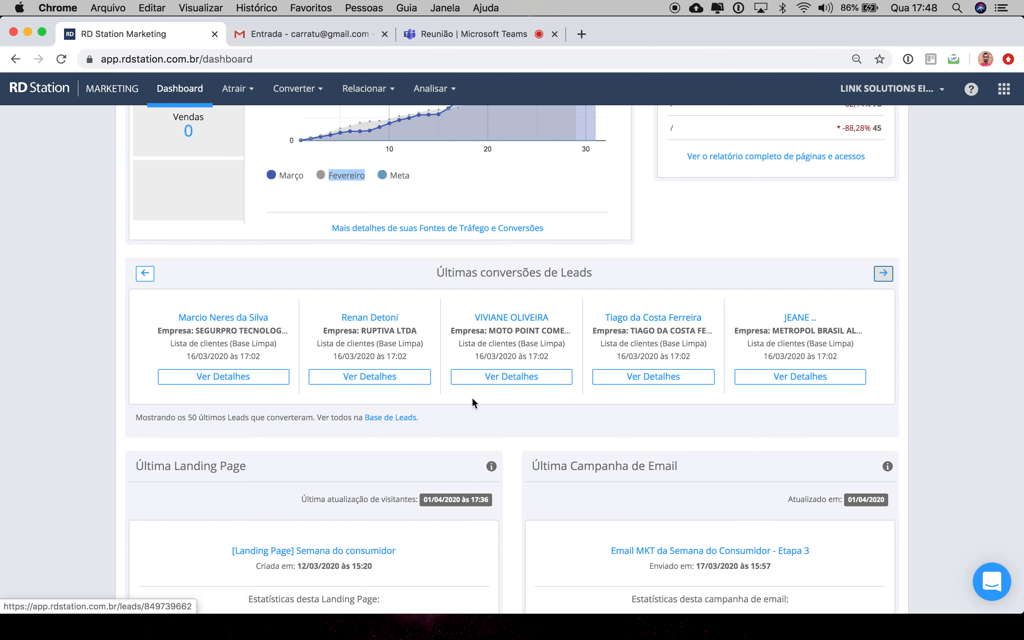
# Step: Open the details page of the first lead shown in the carousel
pyautogui.click(239, 382)
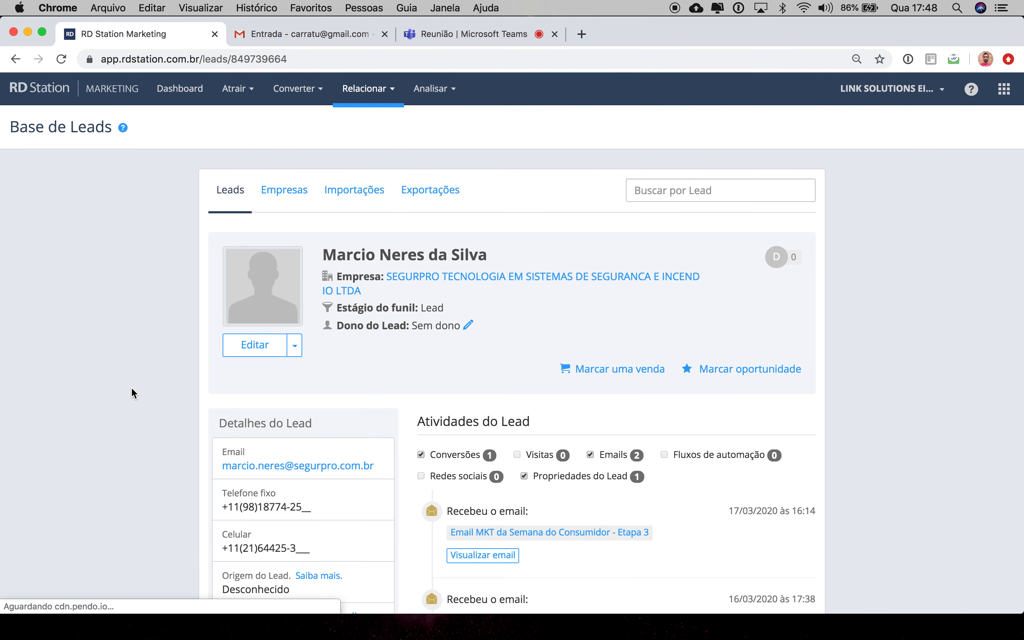
pyautogui.scroll(-2, 125, 400)
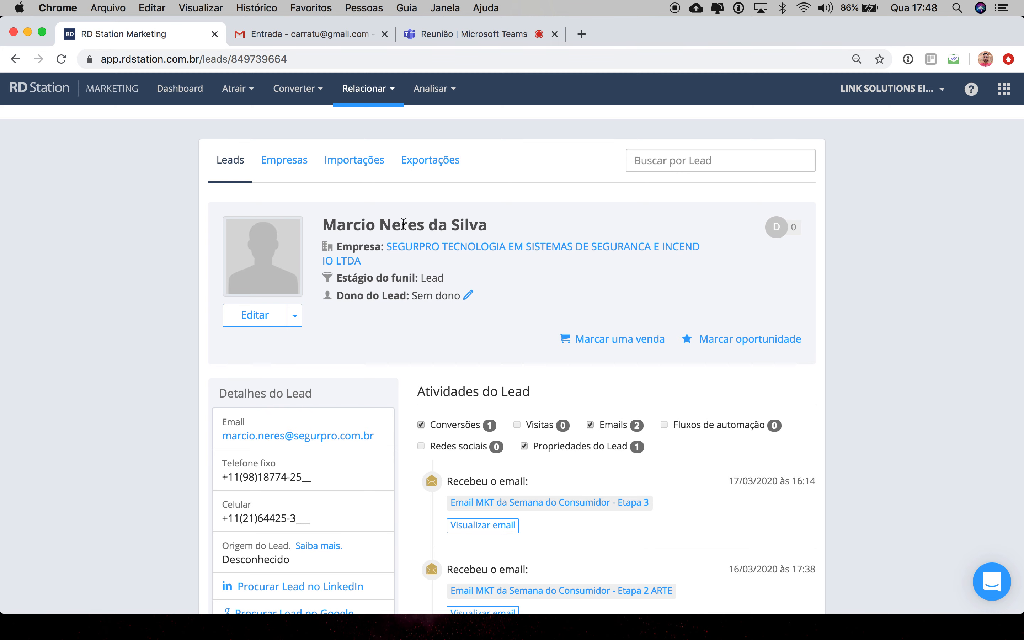
pyautogui.scroll(-3, 504, 432)
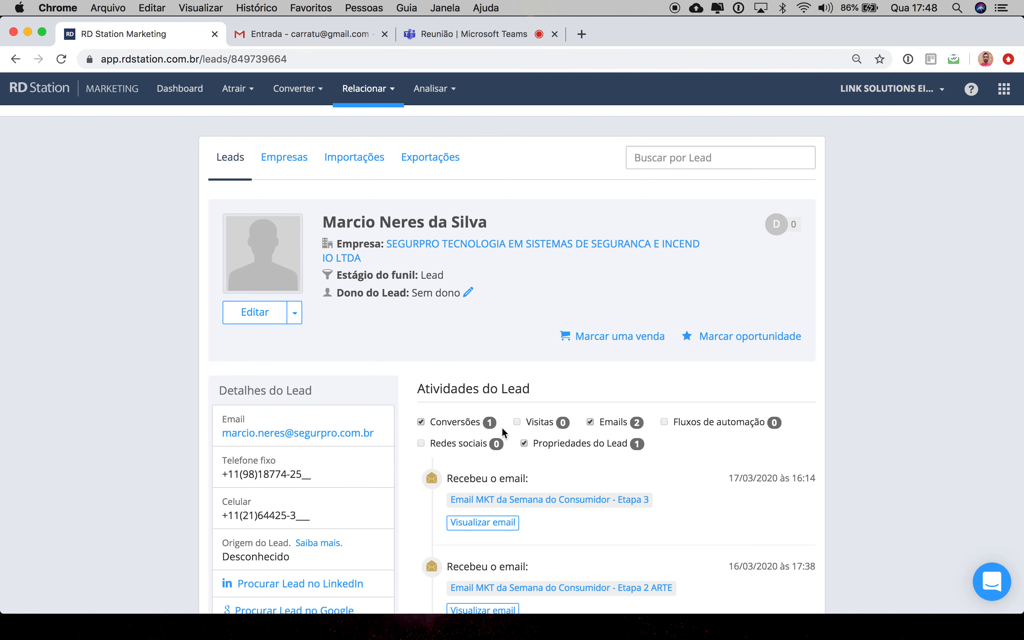
pyautogui.scroll(-5, 504, 431)
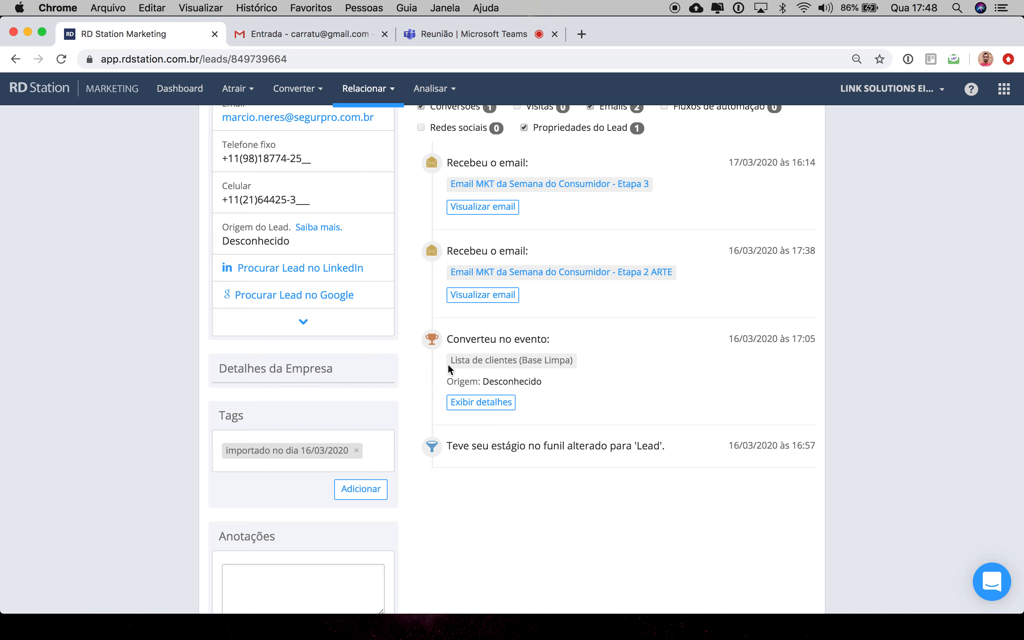
# Step: Expand the lead's conversion event details and review its fields, including the tags
pyautogui.click(473, 407)
pyautogui.scroll(-5, 473, 406)
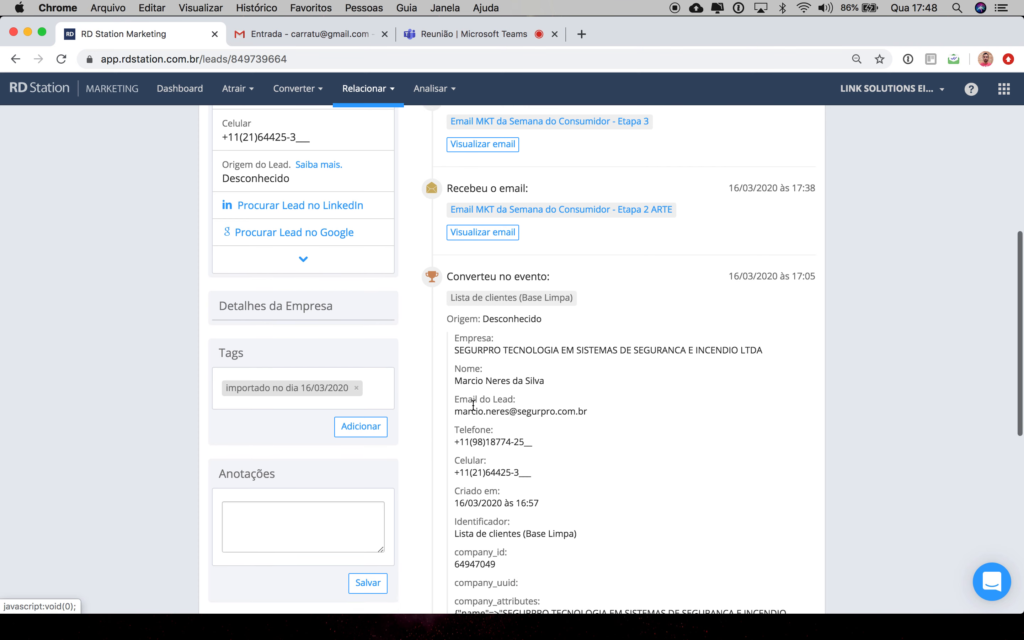
pyautogui.scroll(-7, 473, 405)
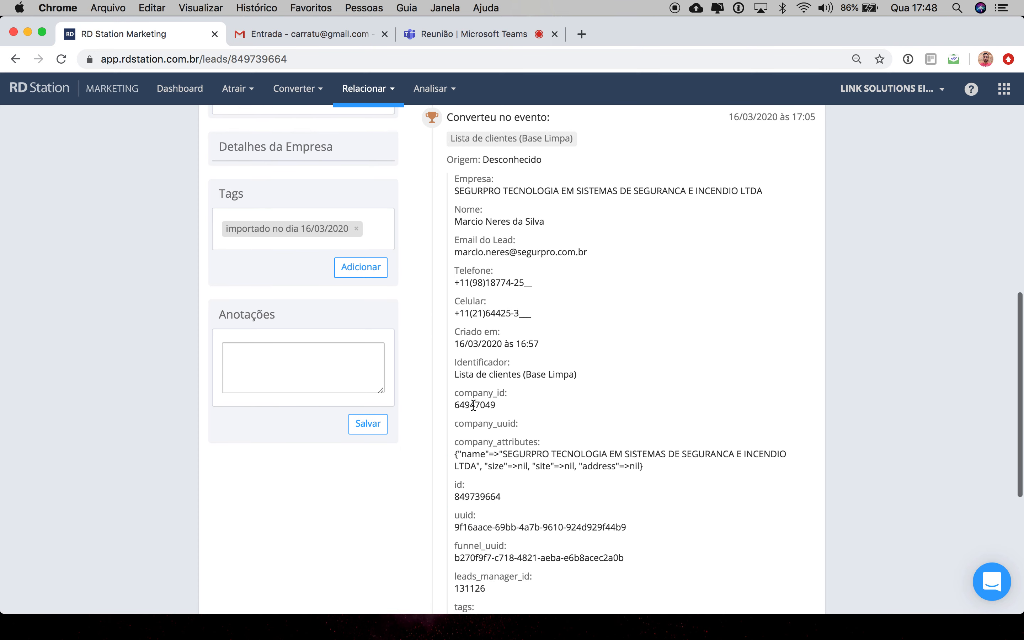
pyautogui.scroll(-2, 473, 405)
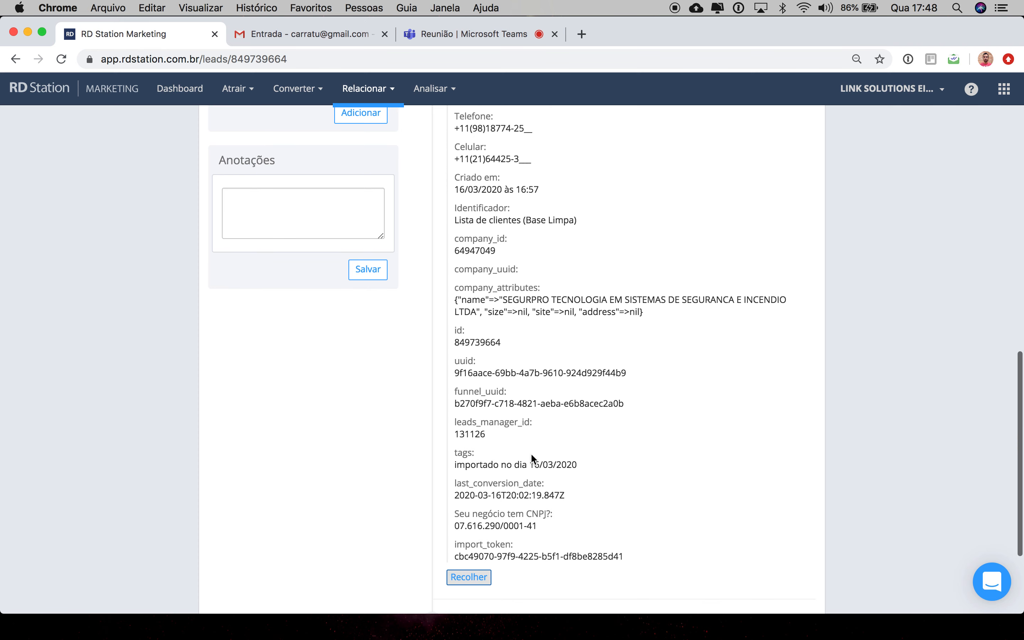
pyautogui.moveTo(582, 463); pyautogui.dragTo(449, 463)
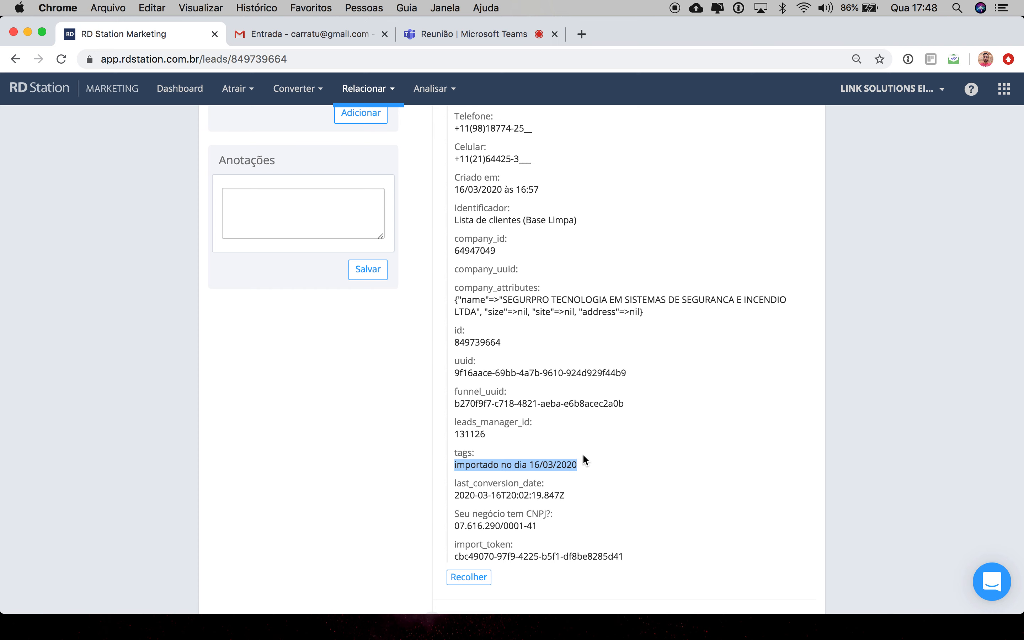
pyautogui.scroll(14, 583, 456)
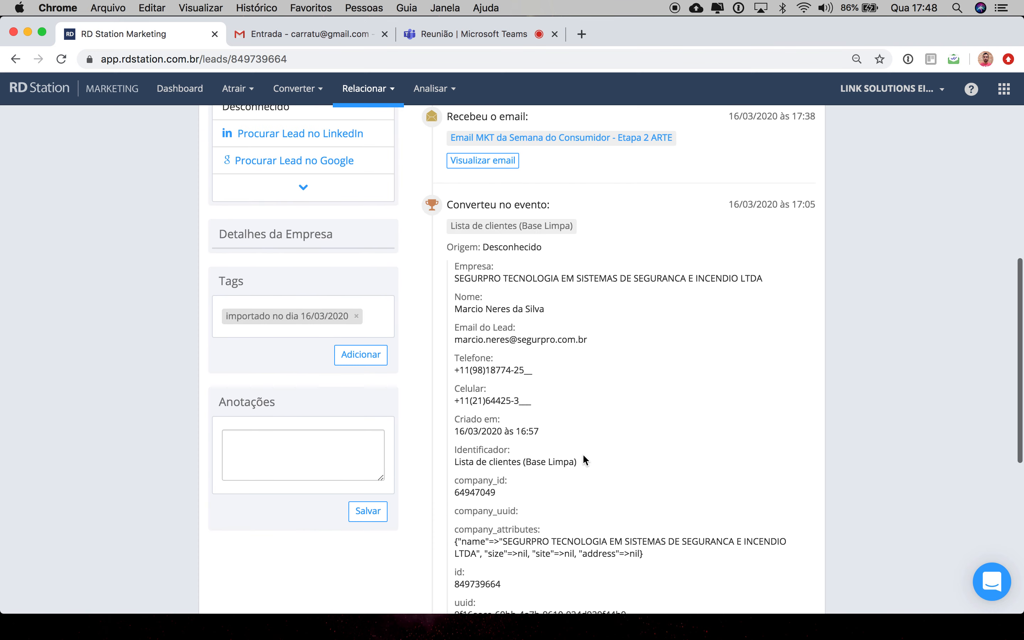
# Step: Return from the lead's details page to the dashboard
pyautogui.scroll(3, 583, 457)
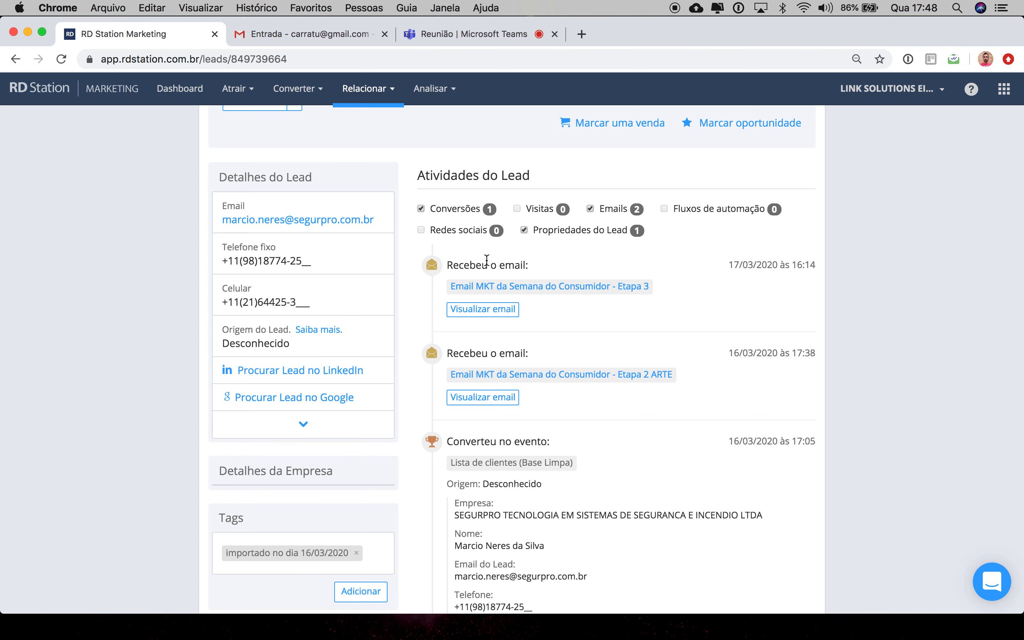
pyautogui.scroll(1, 490, 377)
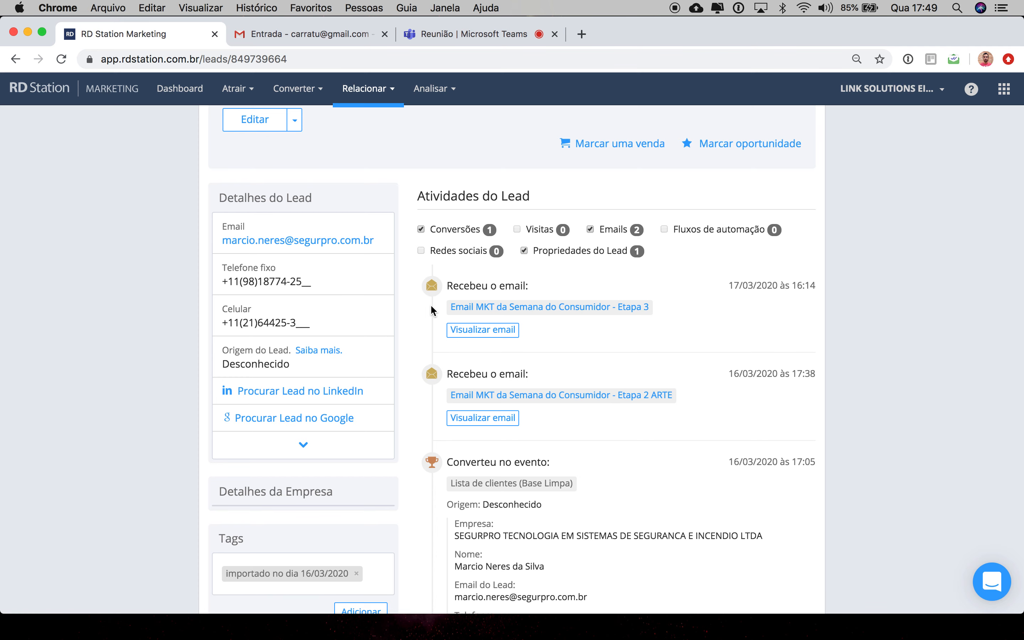
pyautogui.scroll(6, 385, 212)
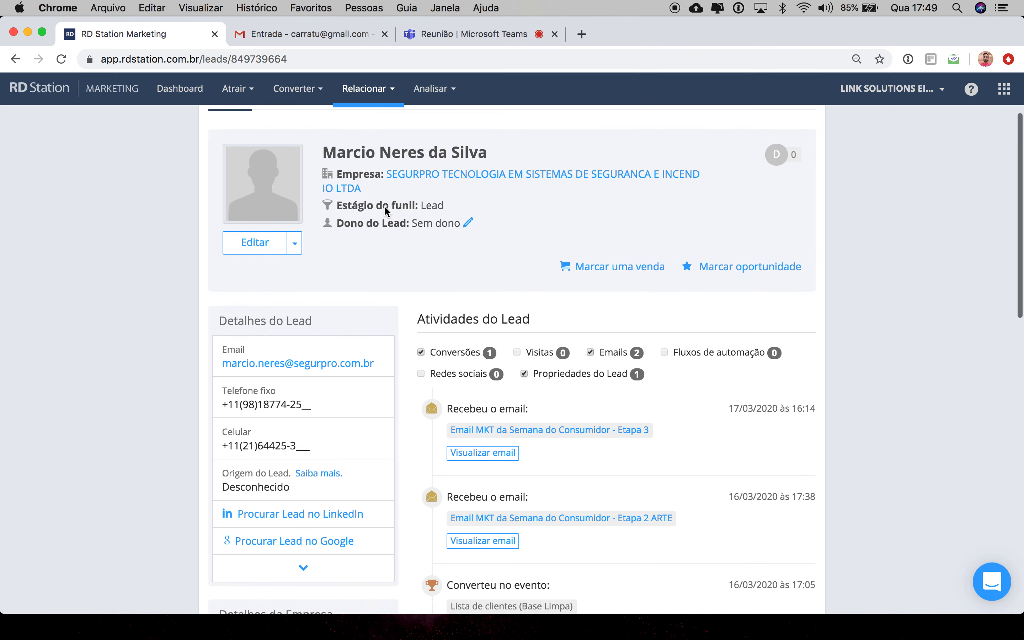
pyautogui.scroll(2, 385, 210)
pyautogui.scroll(3, 384, 210)
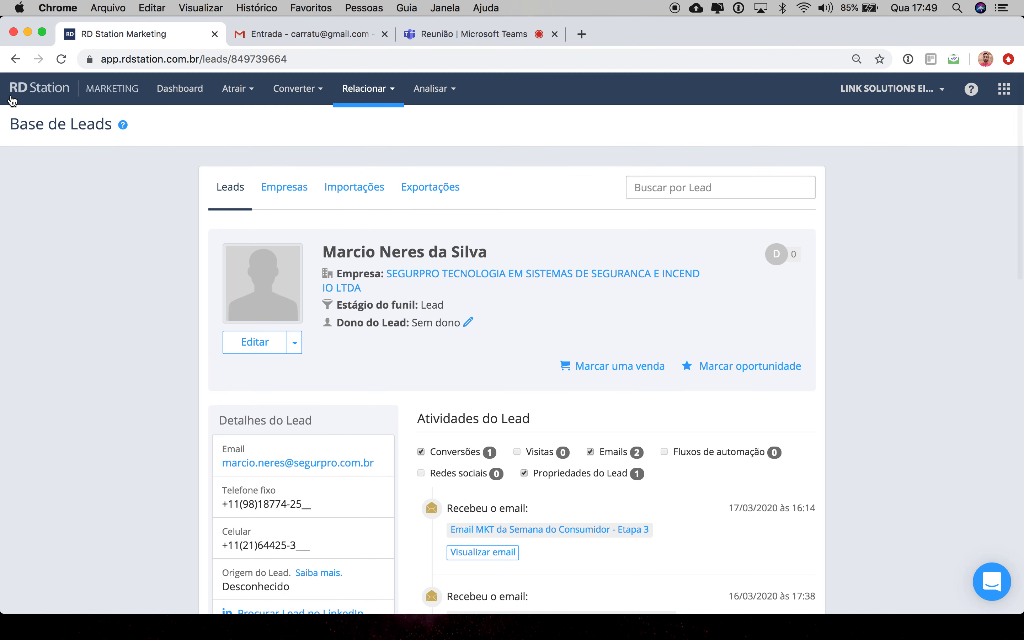
pyautogui.click(15, 60)
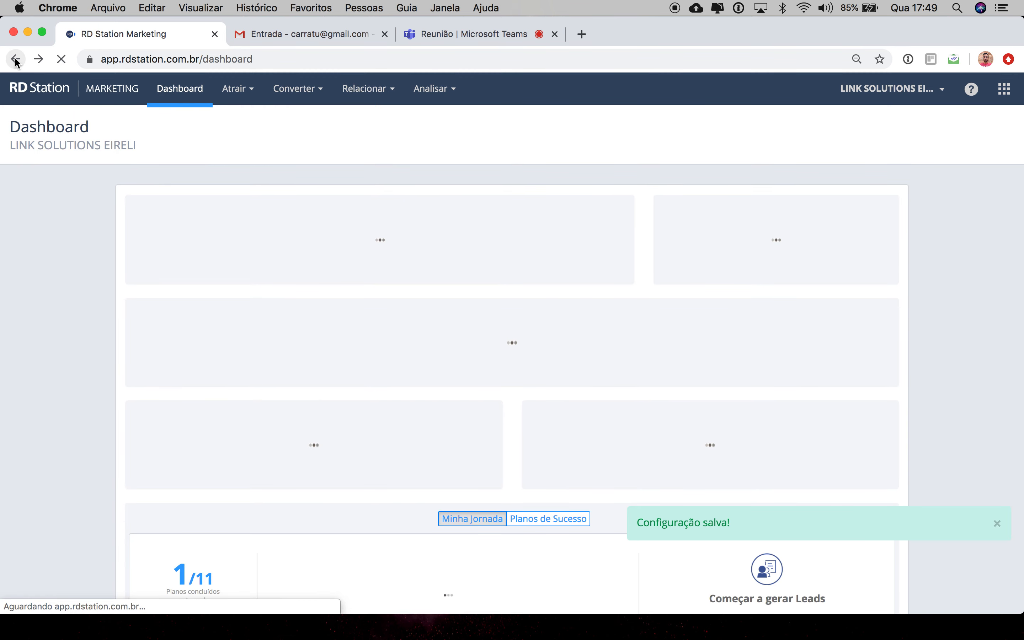
# Step: Review the sales funnel chart and the month's most visited pages, highlighting the top page's pageview count
pyautogui.scroll(-8, 85, 422)
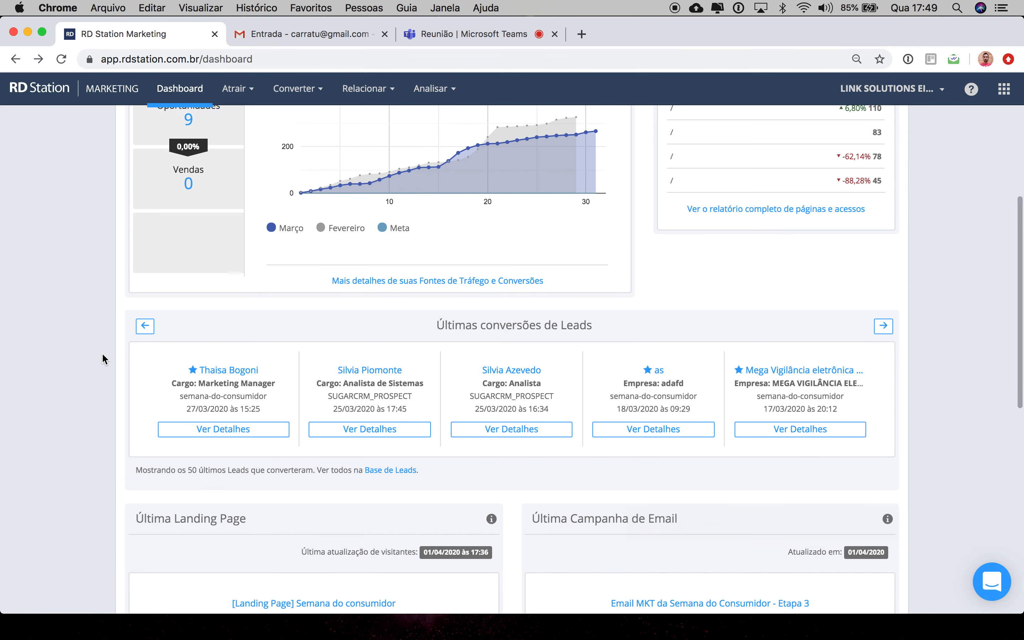
pyautogui.scroll(3, 102, 352)
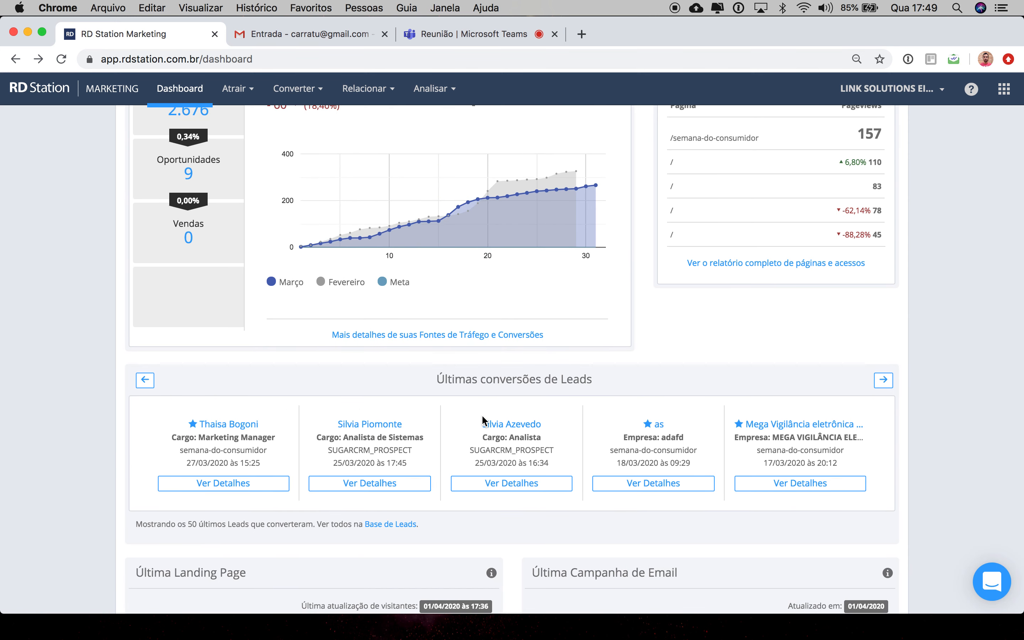
pyautogui.scroll(5, 443, 288)
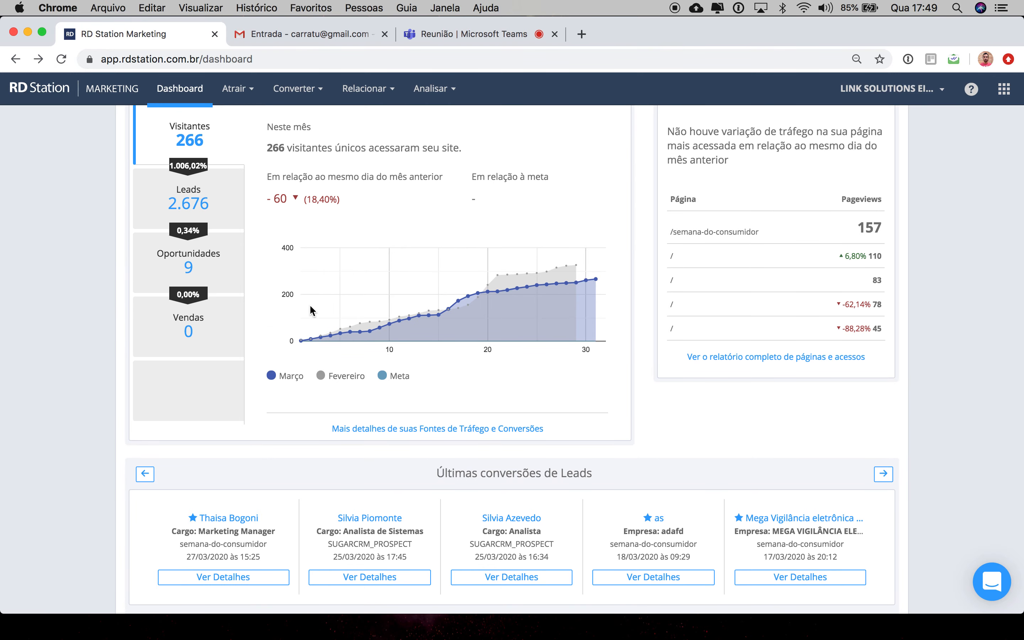
pyautogui.scroll(-5, 487, 313)
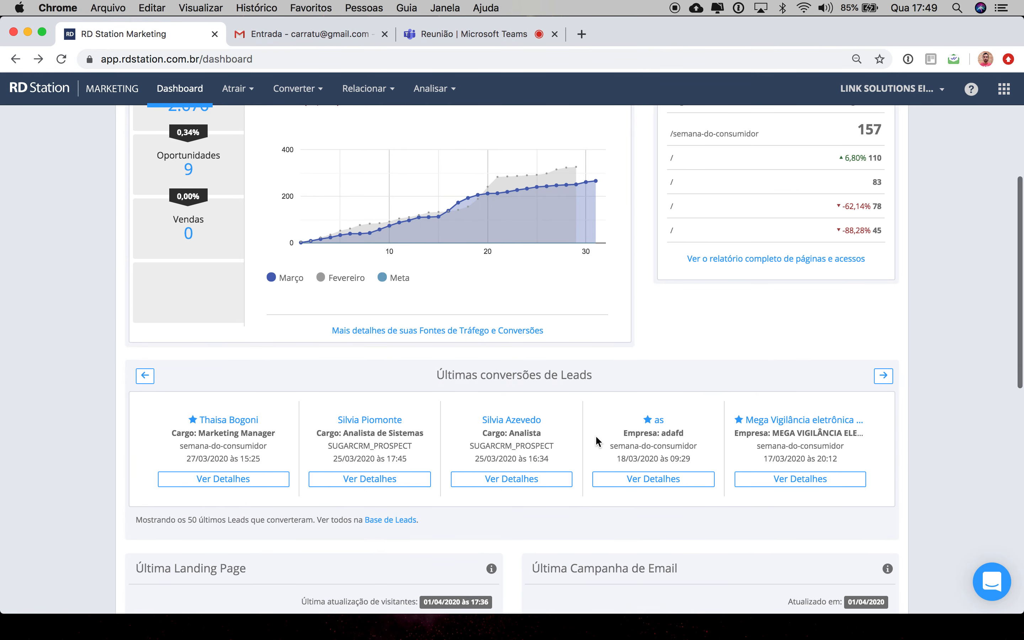
pyautogui.scroll(10, 593, 290)
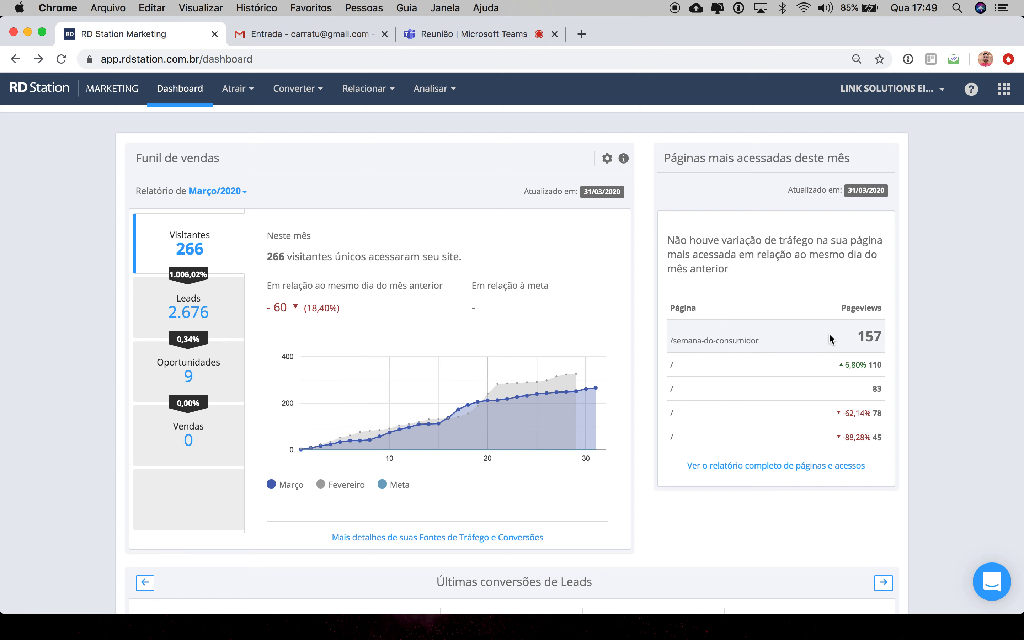
pyautogui.moveTo(859, 338); pyautogui.dragTo(889, 339)
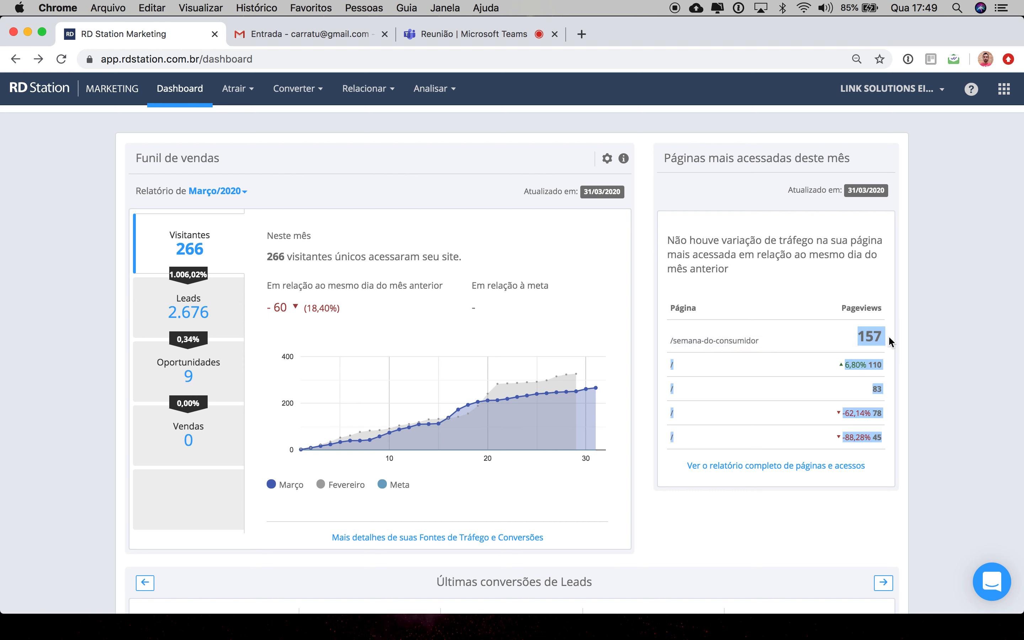
pyautogui.click(835, 340)
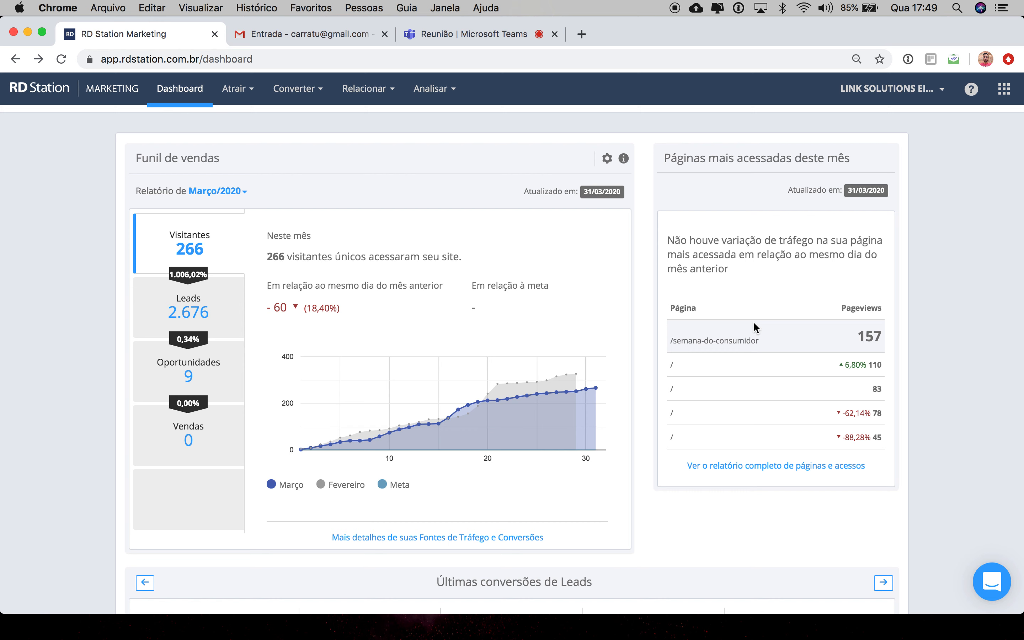
pyautogui.moveTo(853, 339); pyautogui.dragTo(880, 335)
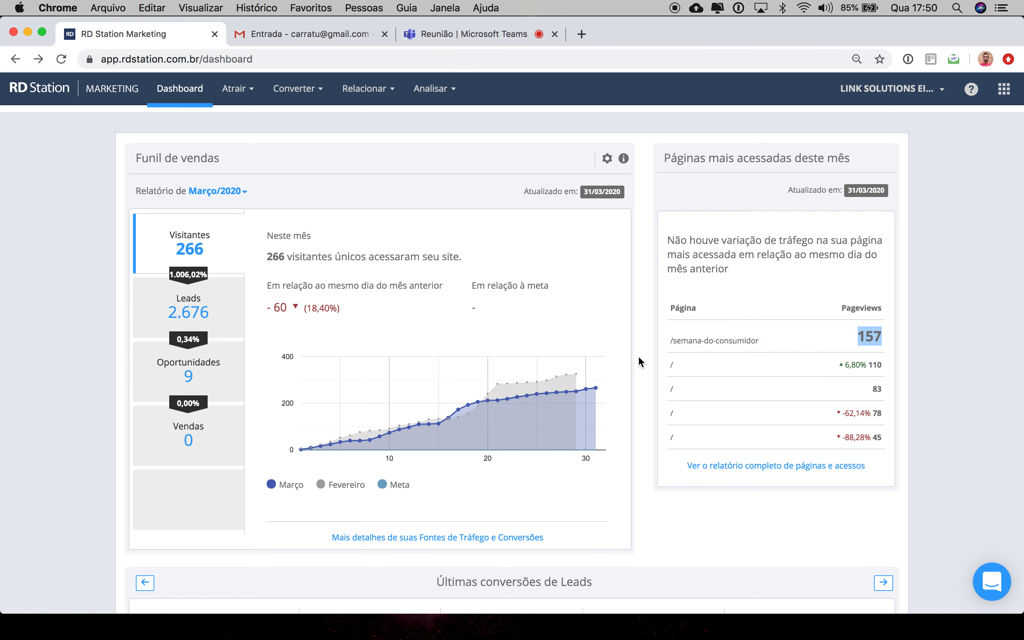
# Step: Review the latest landing page and latest email campaign statistics, highlighting the sent and delivered counts
pyautogui.scroll(-2, 668, 497)
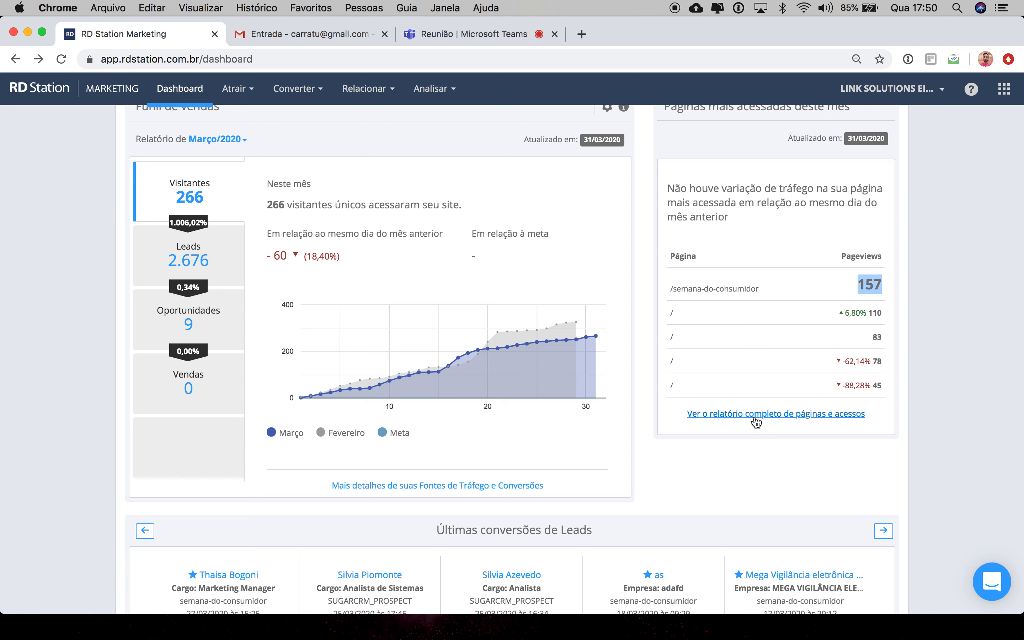
pyautogui.scroll(-10, 659, 466)
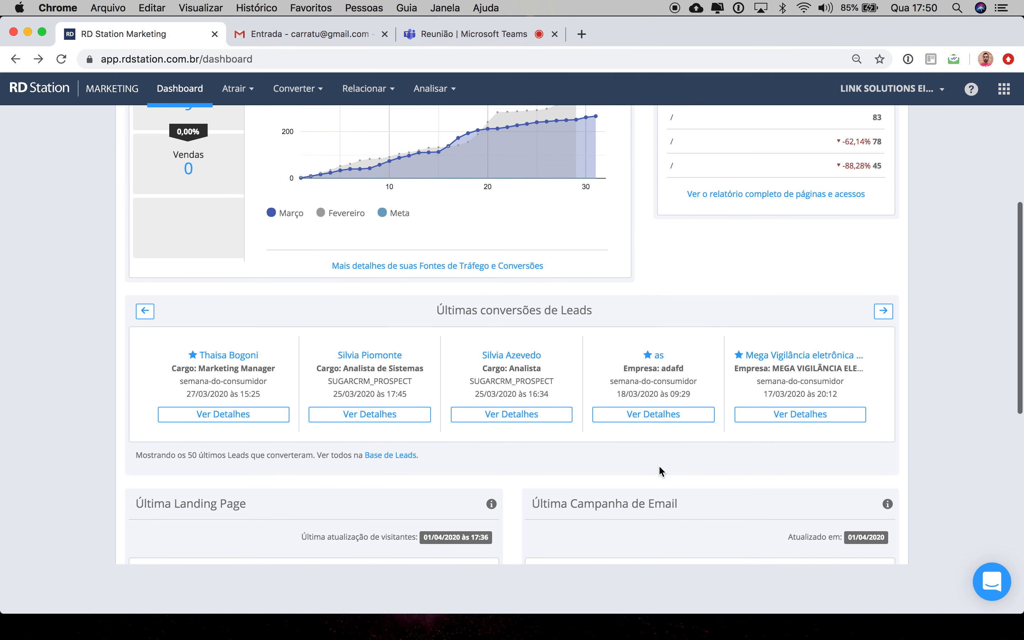
pyautogui.scroll(-2, 658, 465)
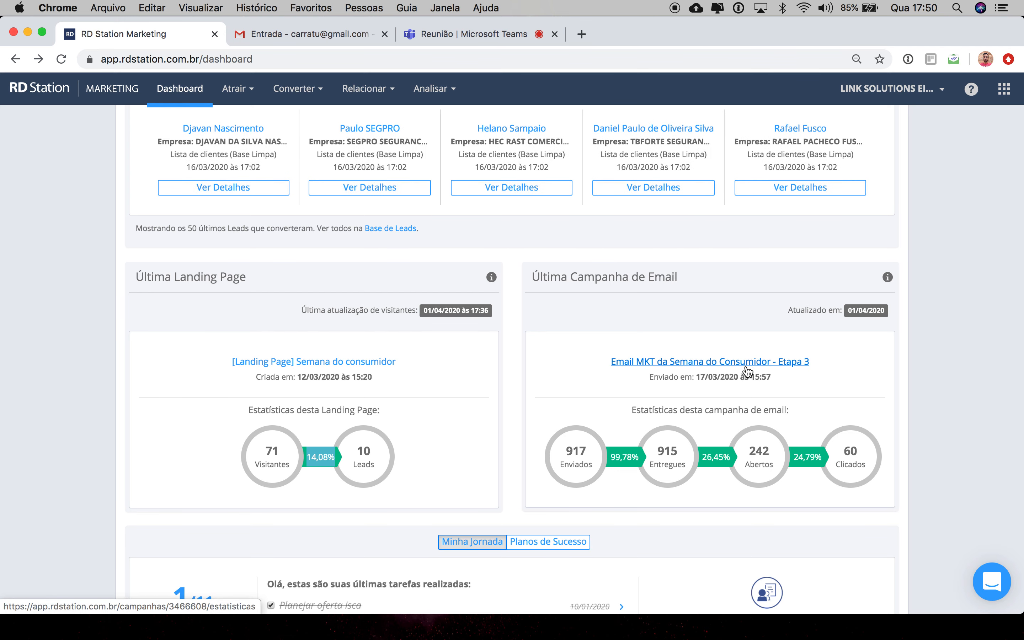
pyautogui.moveTo(586, 451); pyautogui.dragTo(565, 449)
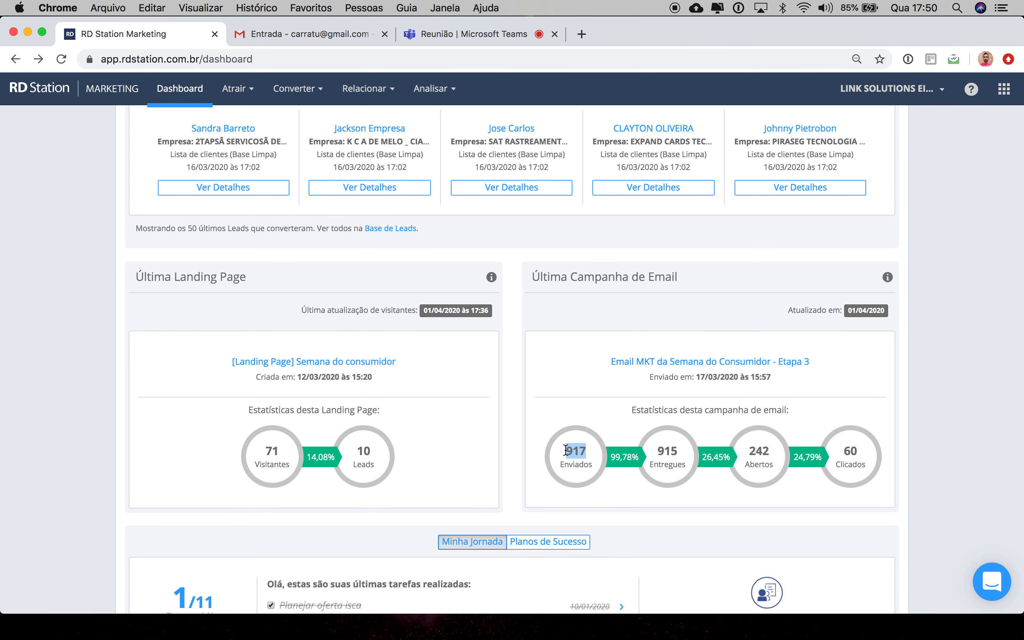
pyautogui.moveTo(676, 447); pyautogui.dragTo(648, 451)
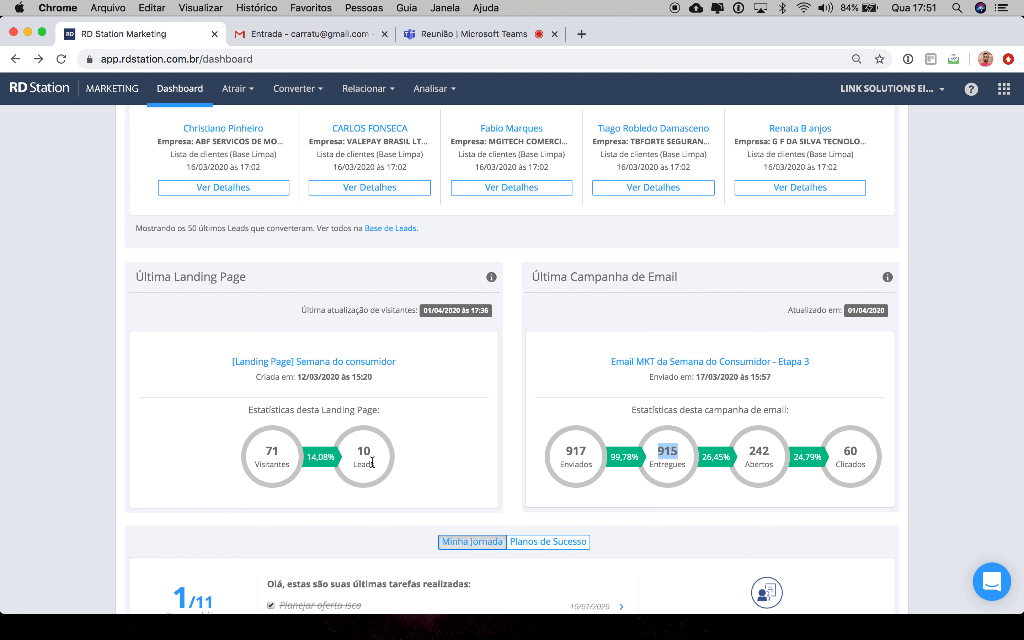
pyautogui.scroll(-5, 372, 461)
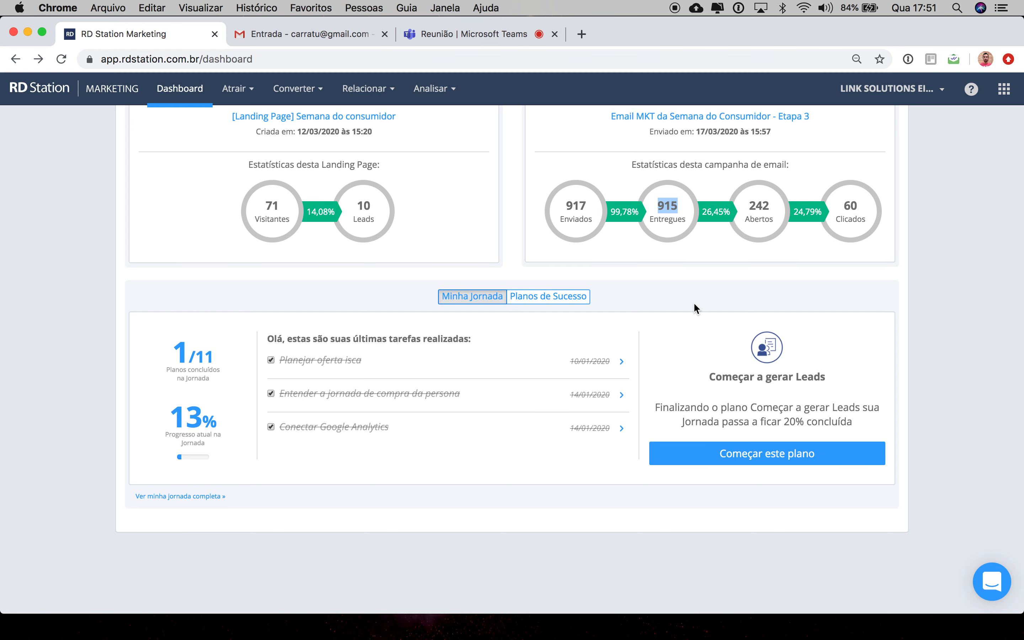
pyautogui.scroll(10, 694, 302)
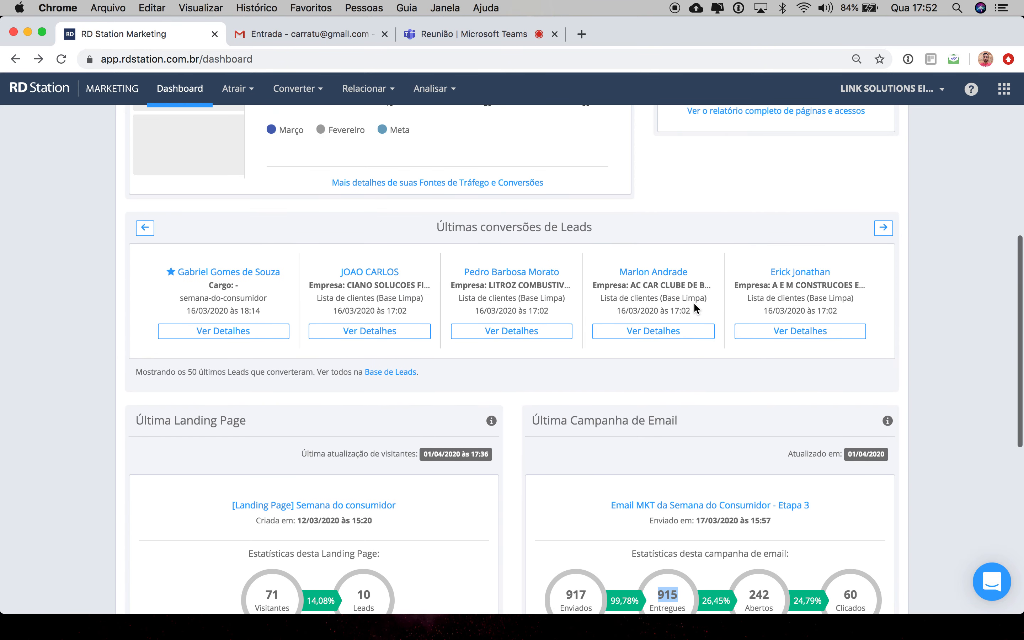
pyautogui.scroll(10, 693, 302)
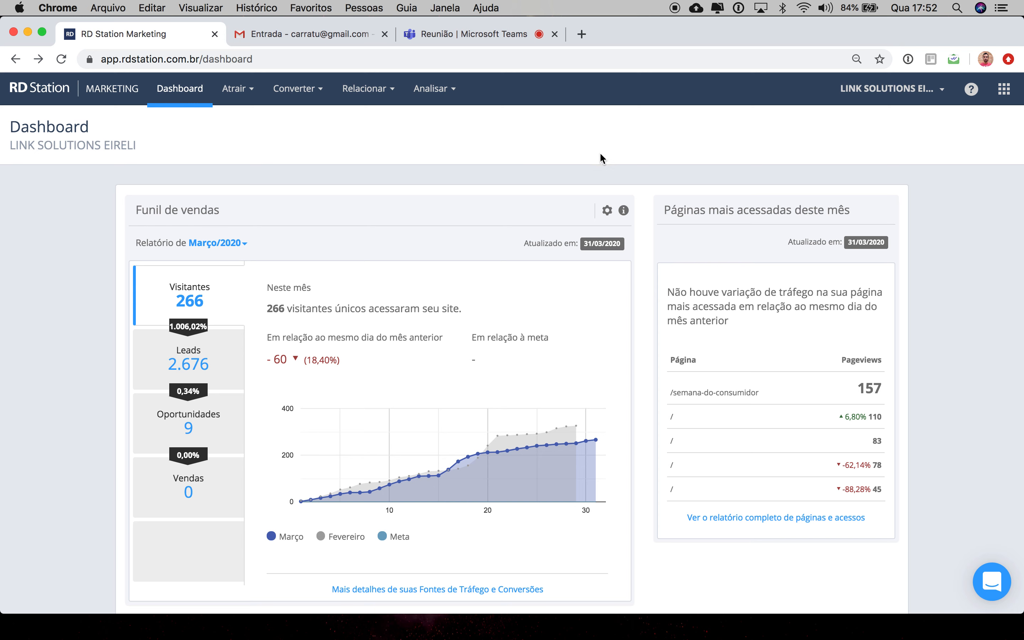
# Step: Open the account settings and browse the overview and profile sections
pyautogui.click(941, 91)
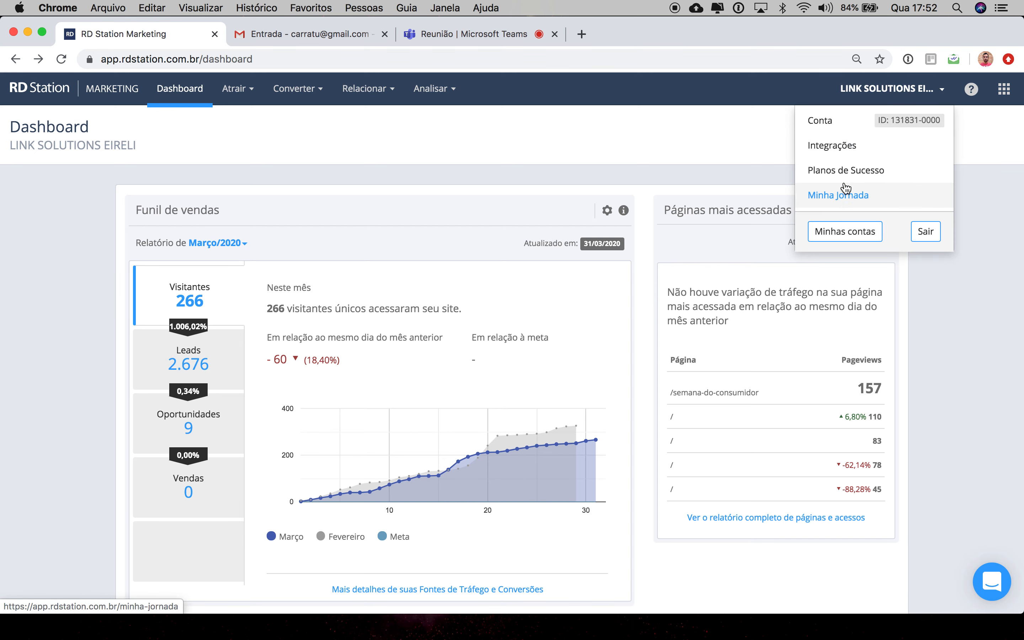
pyautogui.click(828, 123)
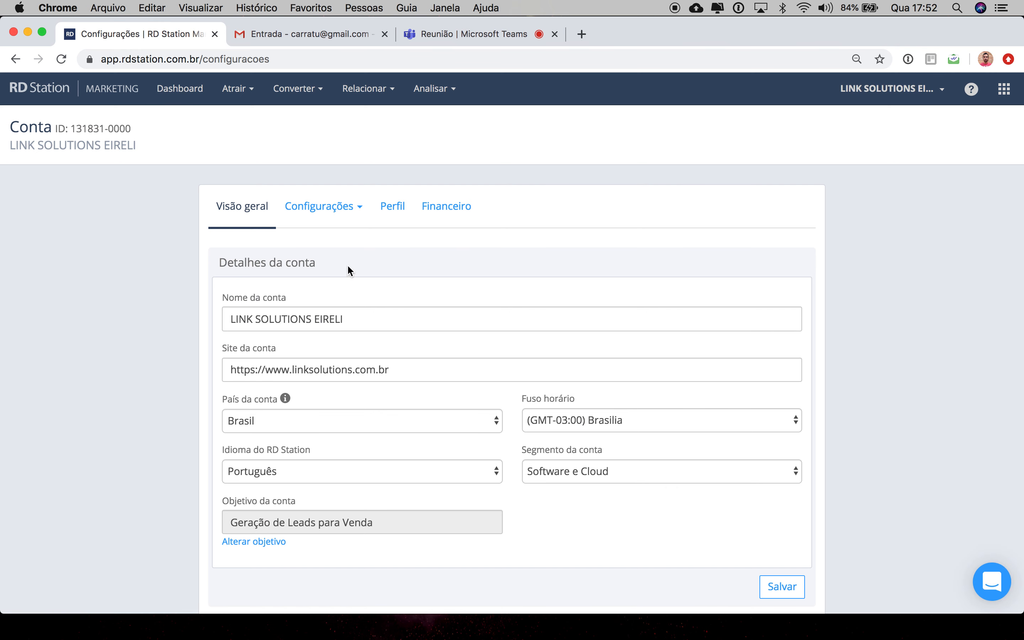
pyautogui.click(335, 211)
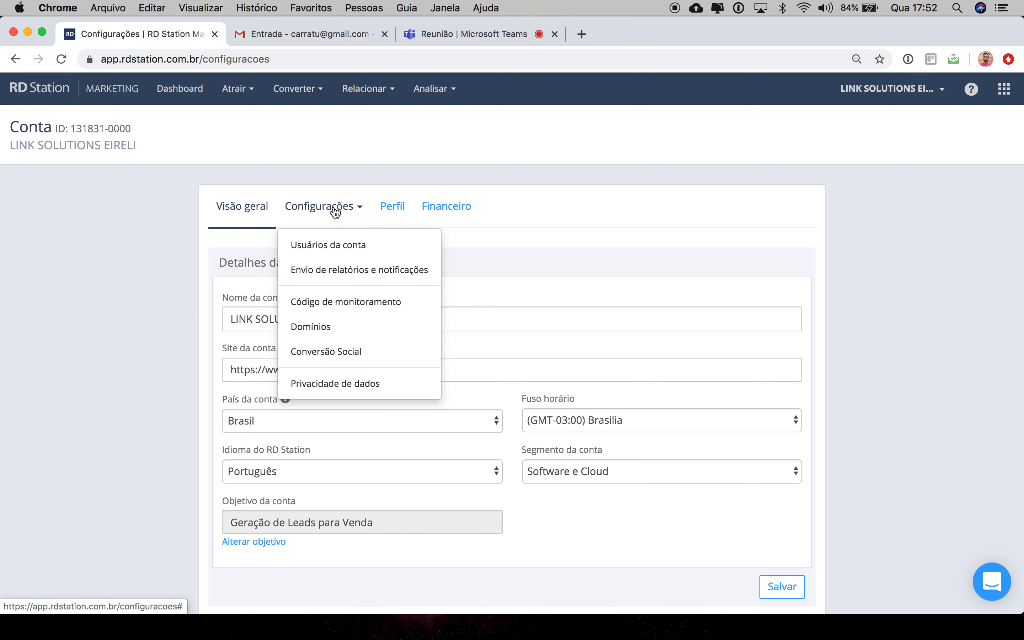
pyautogui.click(396, 211)
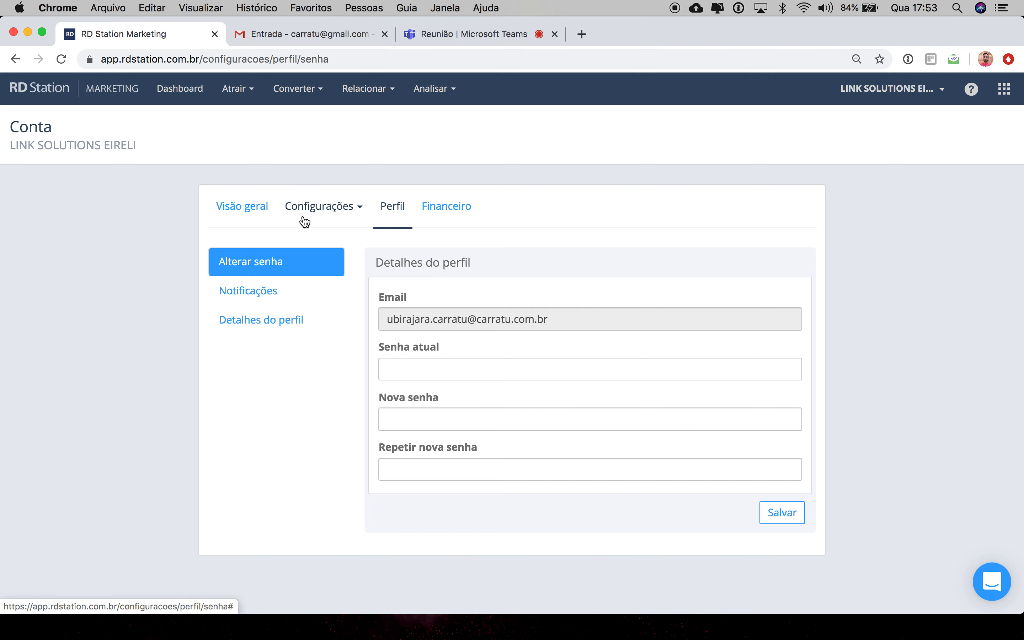
# Step: Open the account users list and review the invite-user dialog's access profiles before cancelling it
pyautogui.click(360, 211)
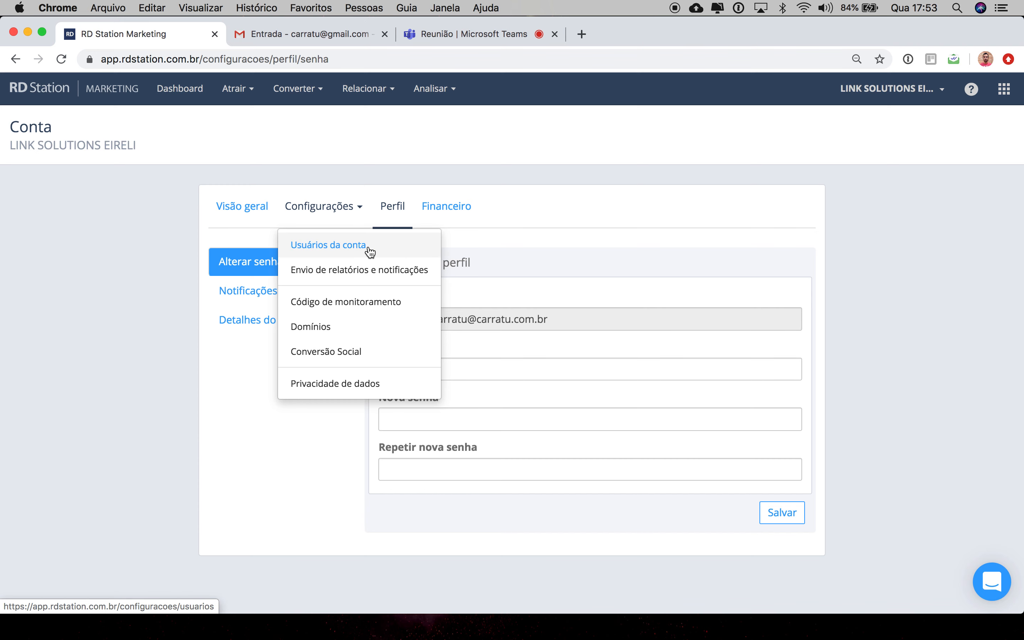
pyautogui.click(347, 247)
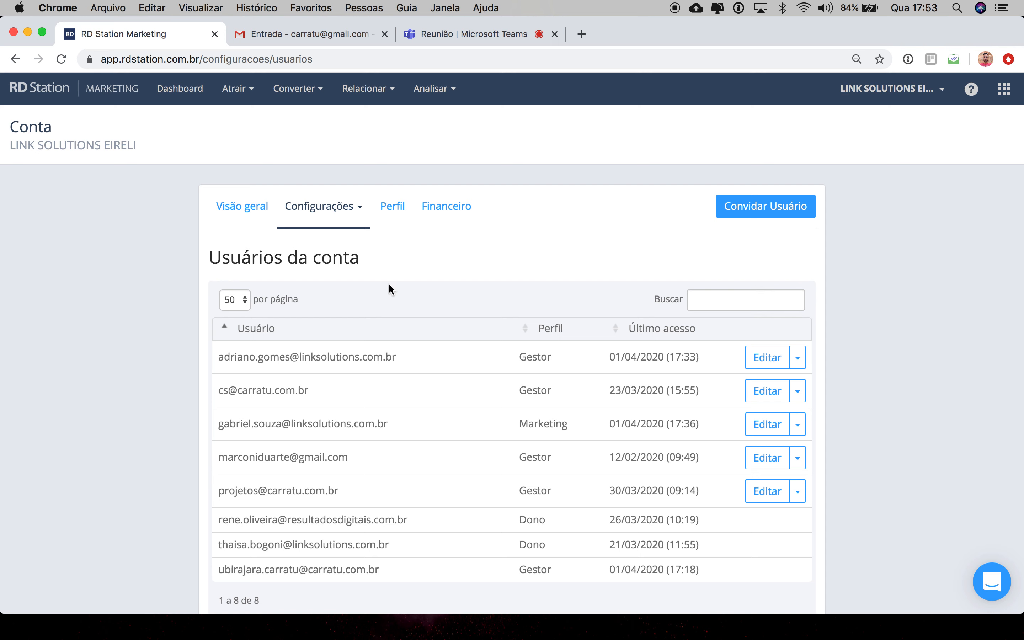
pyautogui.click(744, 209)
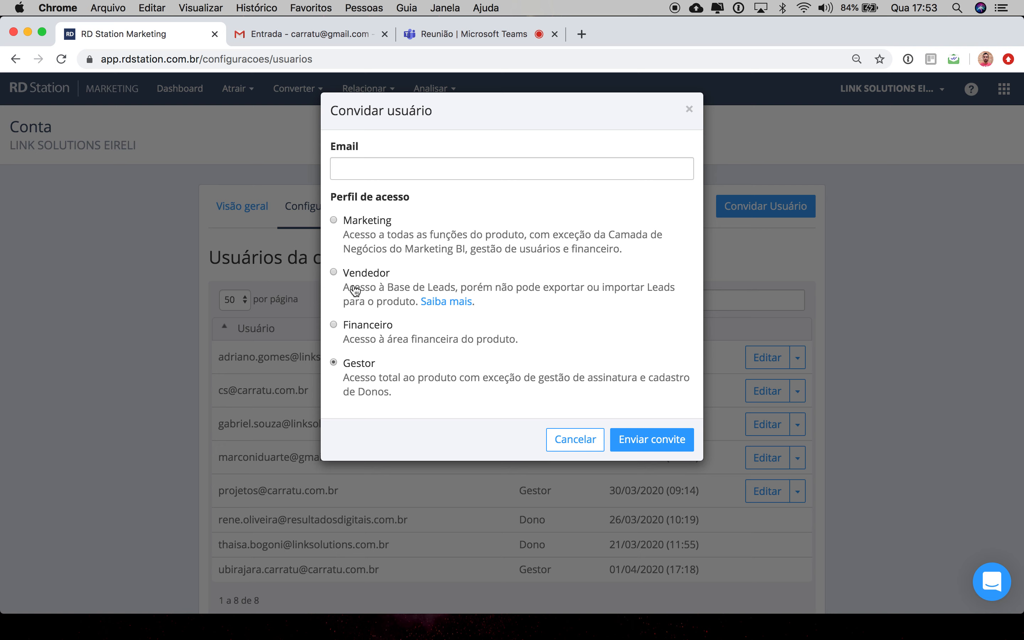
pyautogui.click(577, 440)
# Step: Open the reports and notifications settings from the account configuration options
pyautogui.click(356, 214)
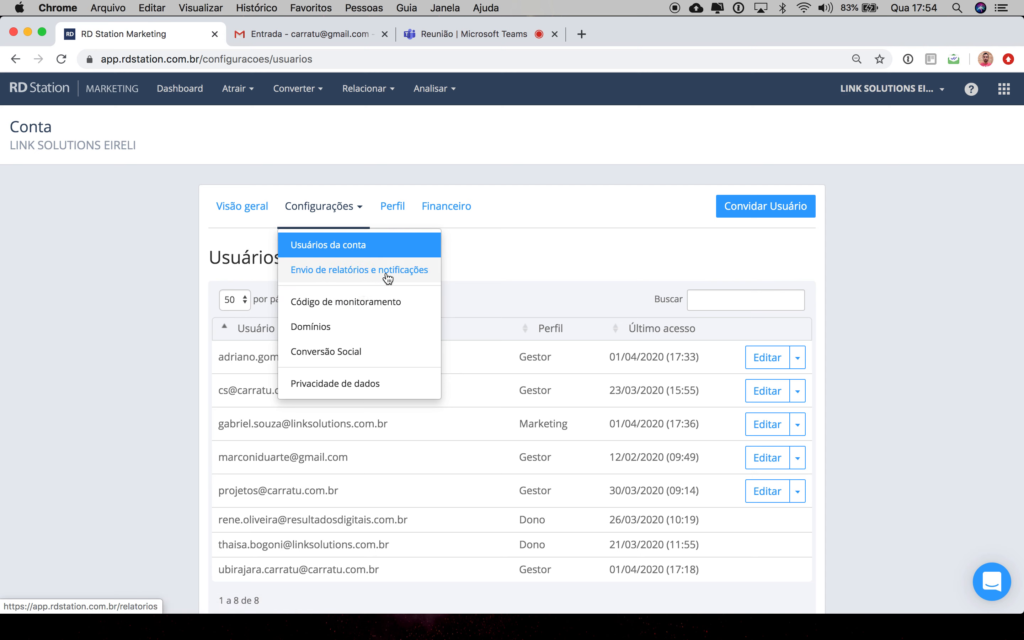
pyautogui.click(349, 272)
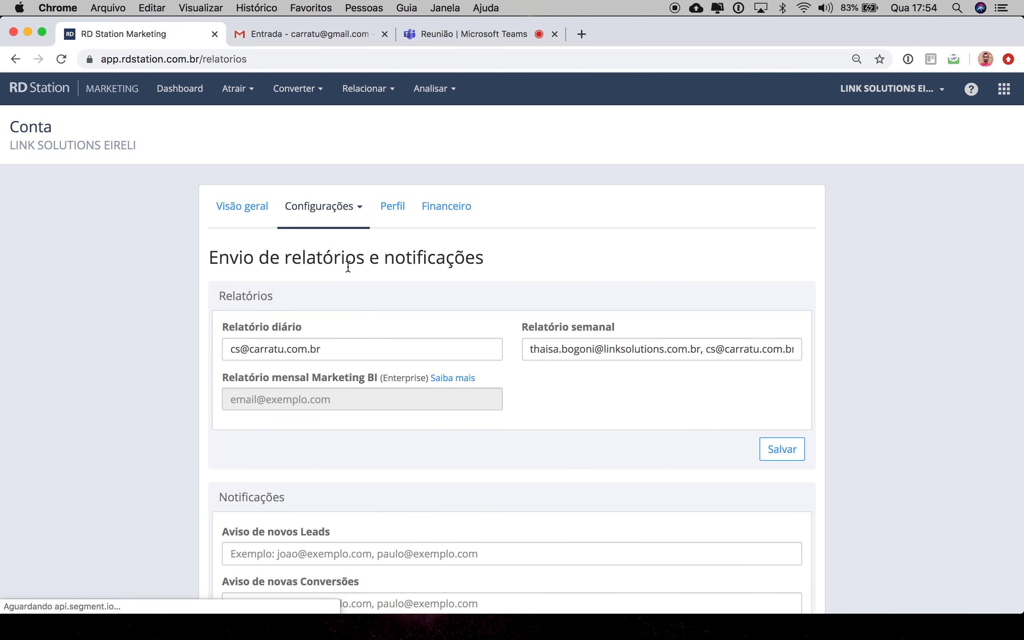
# Step: Add a colleague's e-mail address to the weekly report recipients and save the reports settings
pyautogui.scroll(-3, 342, 333)
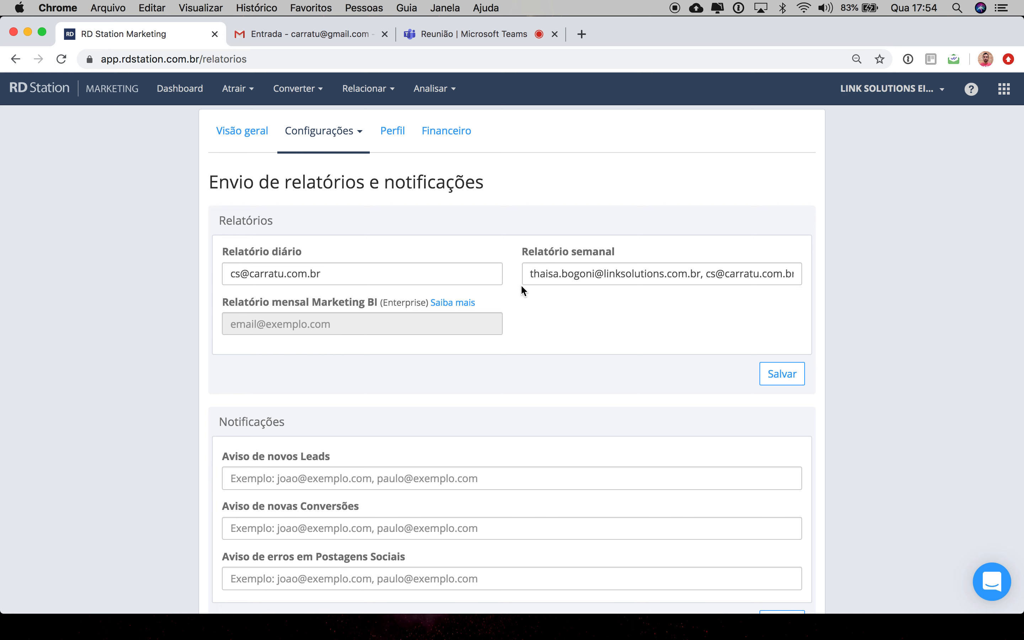
pyautogui.moveTo(529, 275); pyautogui.dragTo(792, 274)
pyautogui.moveTo(701, 274); pyautogui.dragTo(854, 282)
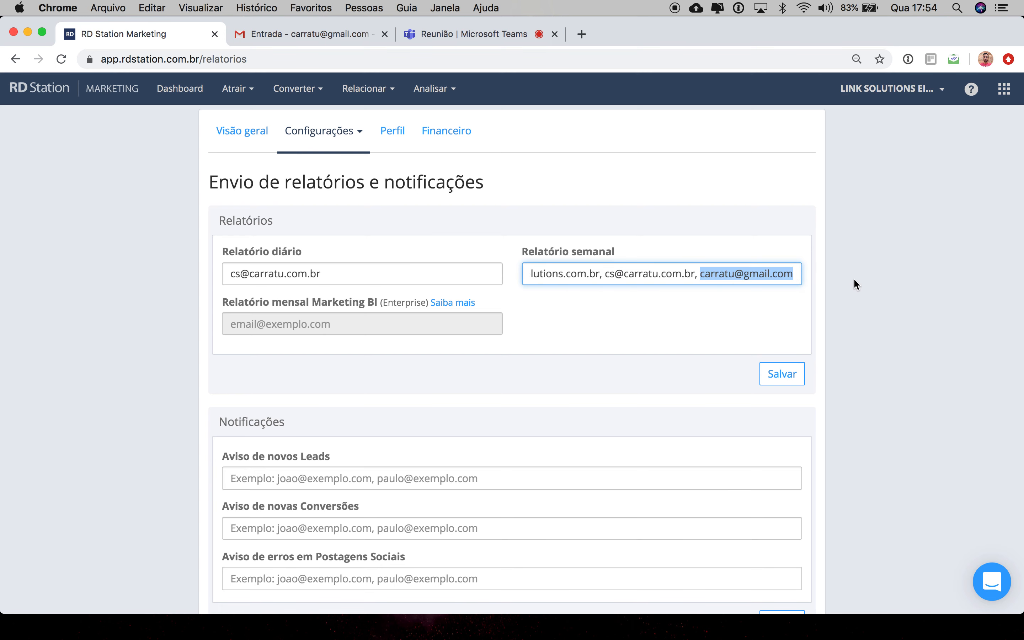
pyautogui.click(792, 274)
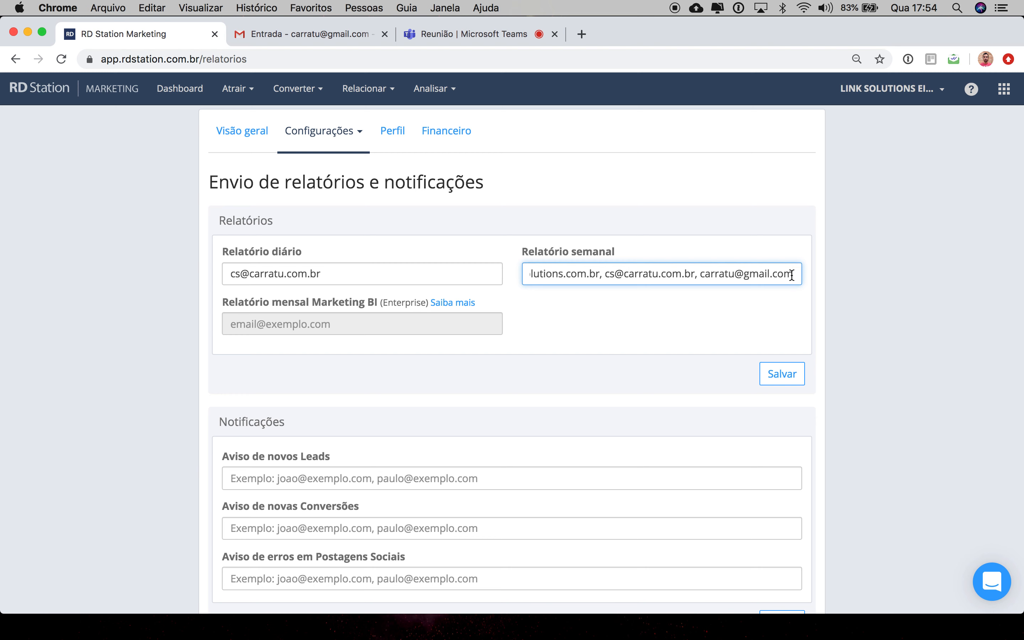
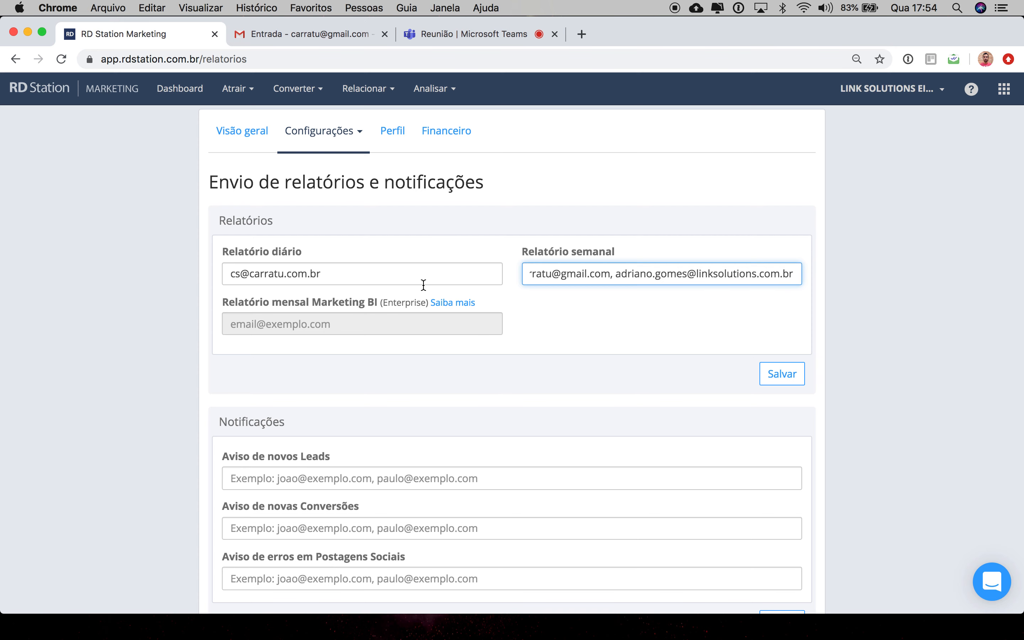
pyautogui.scroll(-1, 439, 336)
pyautogui.write(',')
pyautogui.press('BackSpace')
pyautogui.press('BackSpace')
pyautogui.click(774, 358)
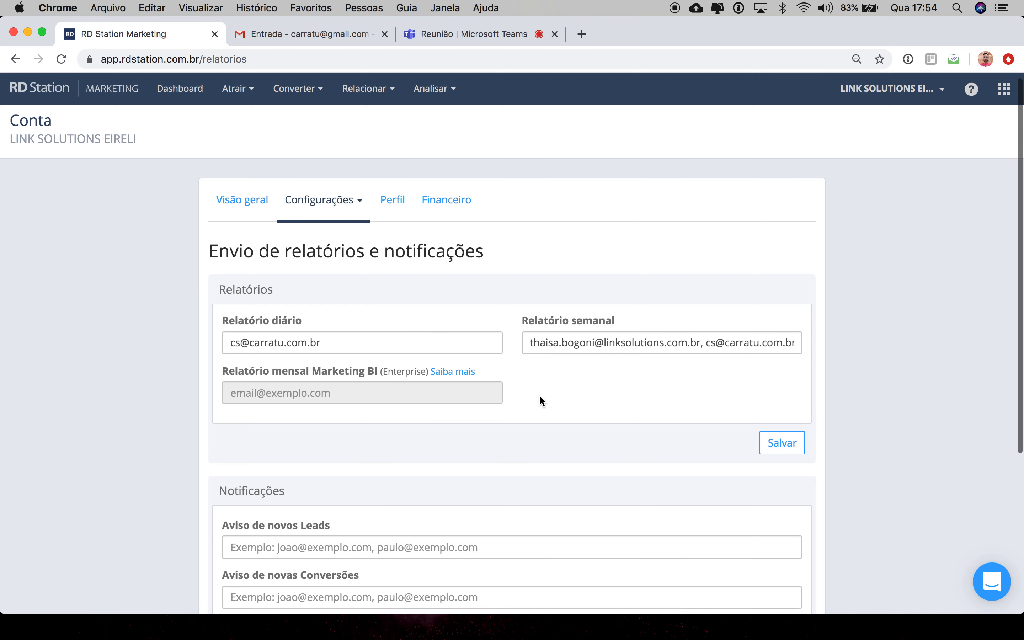
# Step: Examine the daily, weekly and monthly report recipient fields and the notification alert fields
pyautogui.scroll(-3, 540, 397)
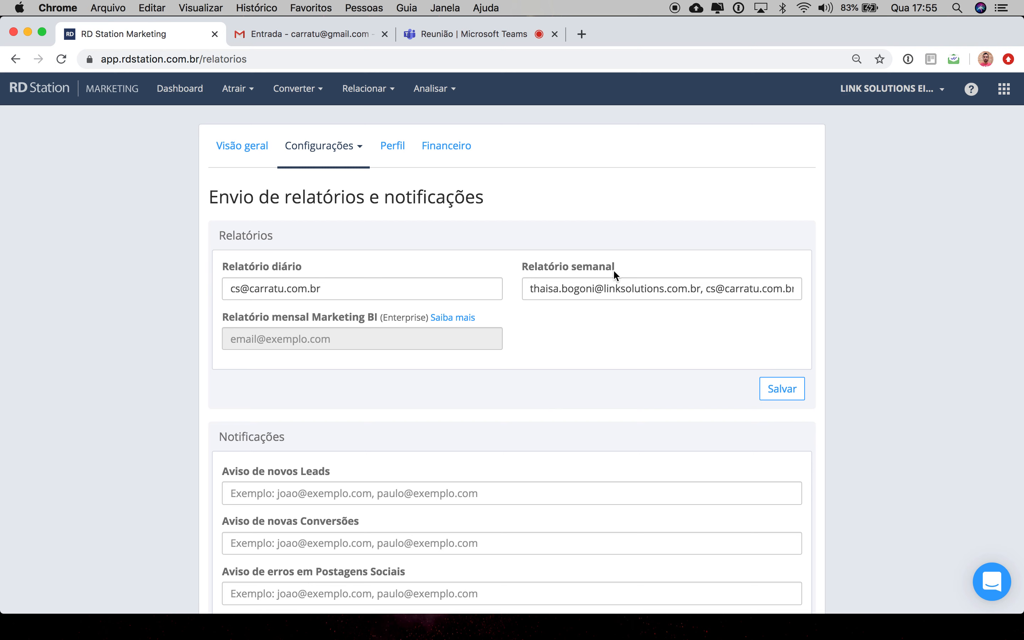
pyautogui.moveTo(619, 265); pyautogui.dragTo(523, 269)
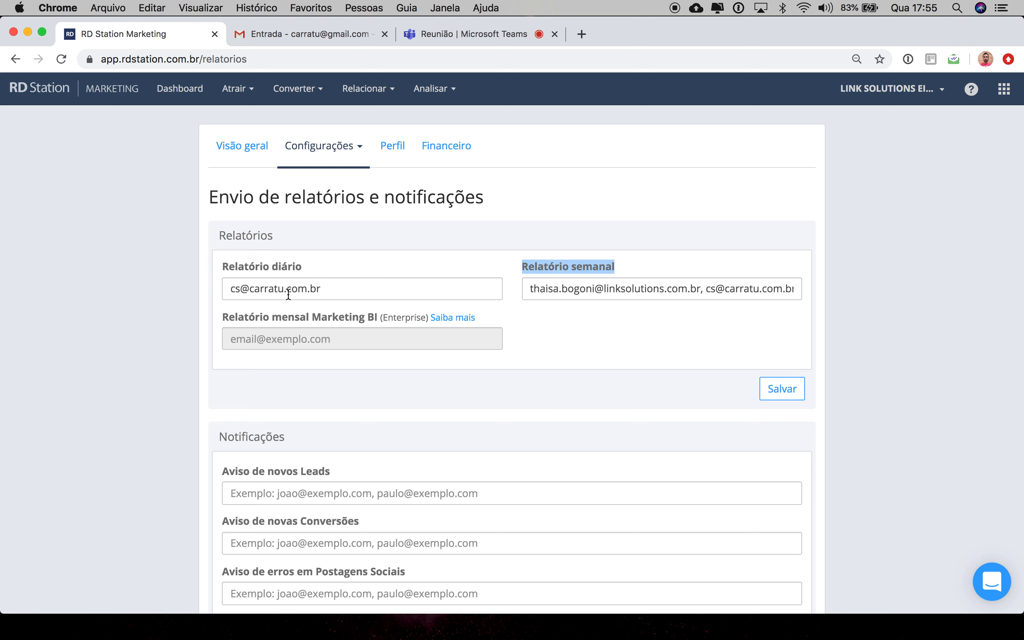
pyautogui.moveTo(307, 265); pyautogui.dragTo(212, 266)
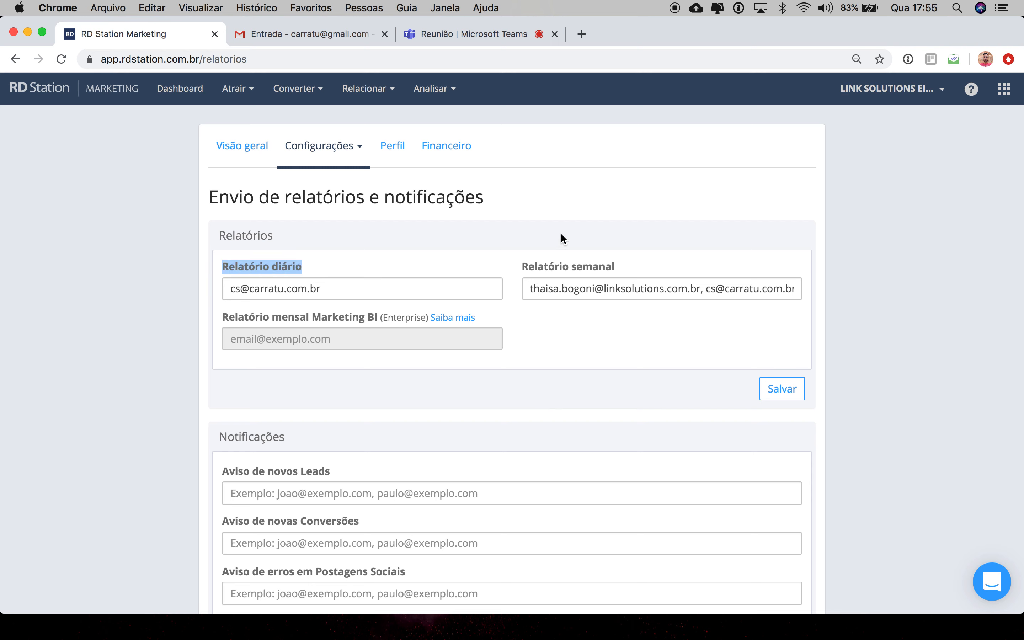
pyautogui.moveTo(627, 267); pyautogui.dragTo(518, 268)
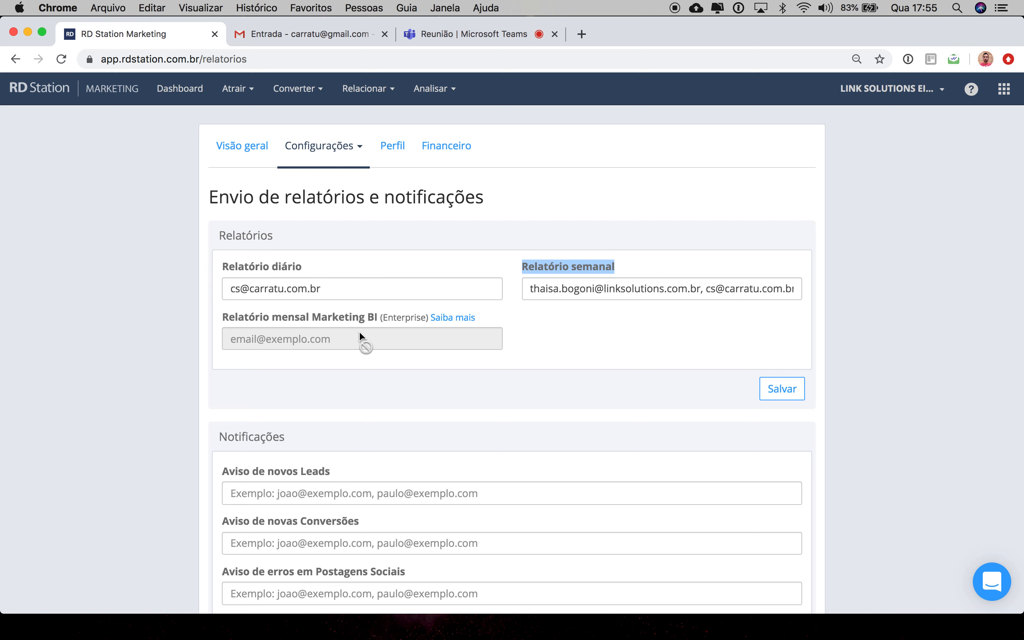
pyautogui.click(632, 274)
pyautogui.moveTo(634, 272); pyautogui.dragTo(510, 268)
pyautogui.click(578, 289)
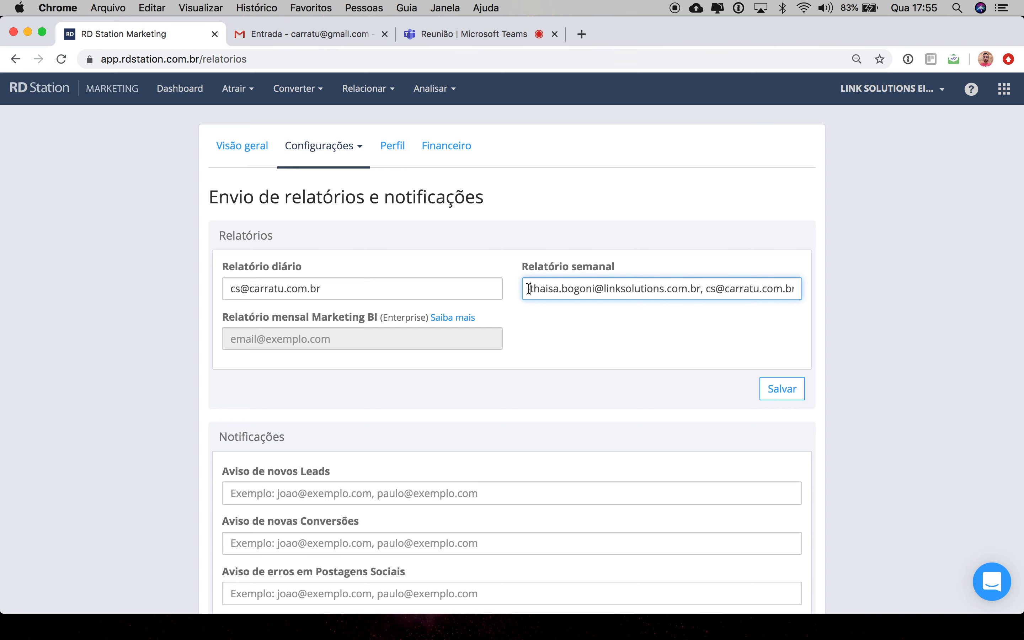
pyautogui.scroll(-3, 532, 364)
pyautogui.scroll(-3, 532, 364)
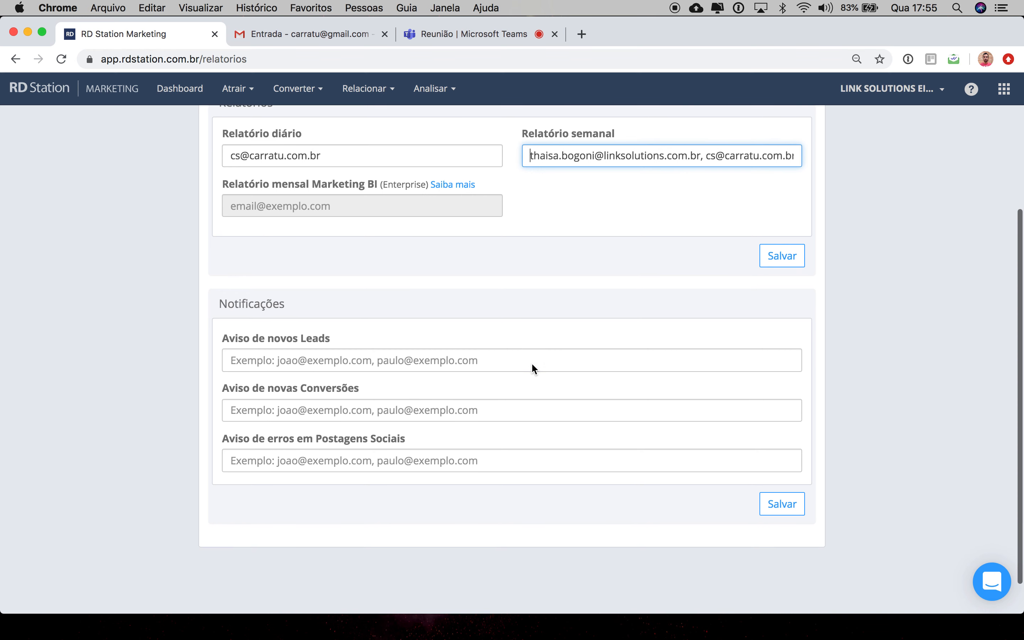
pyautogui.scroll(-2, 532, 366)
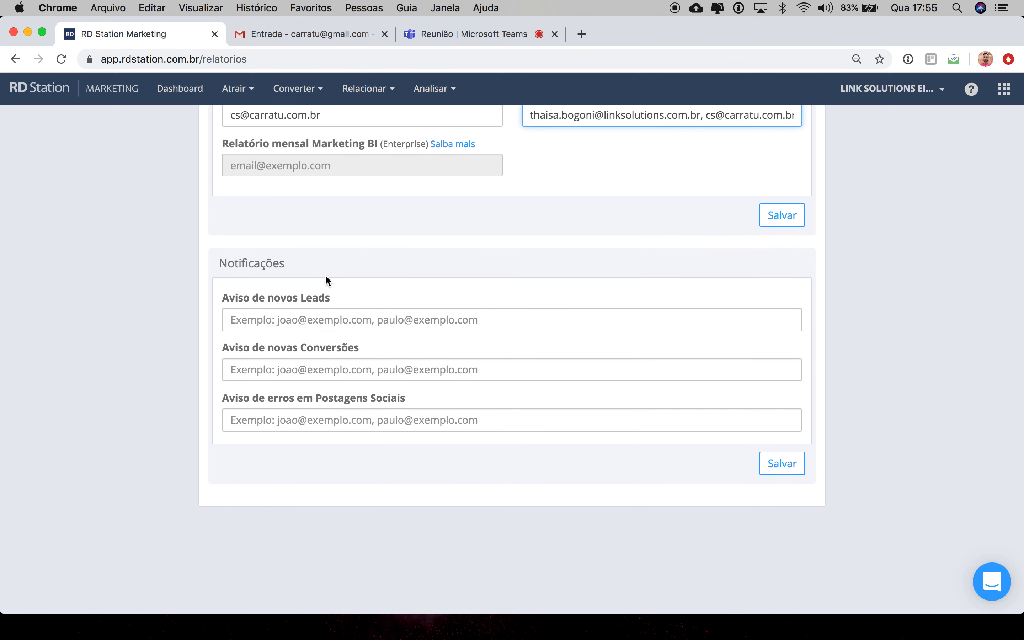
pyautogui.moveTo(220, 261); pyautogui.dragTo(318, 271)
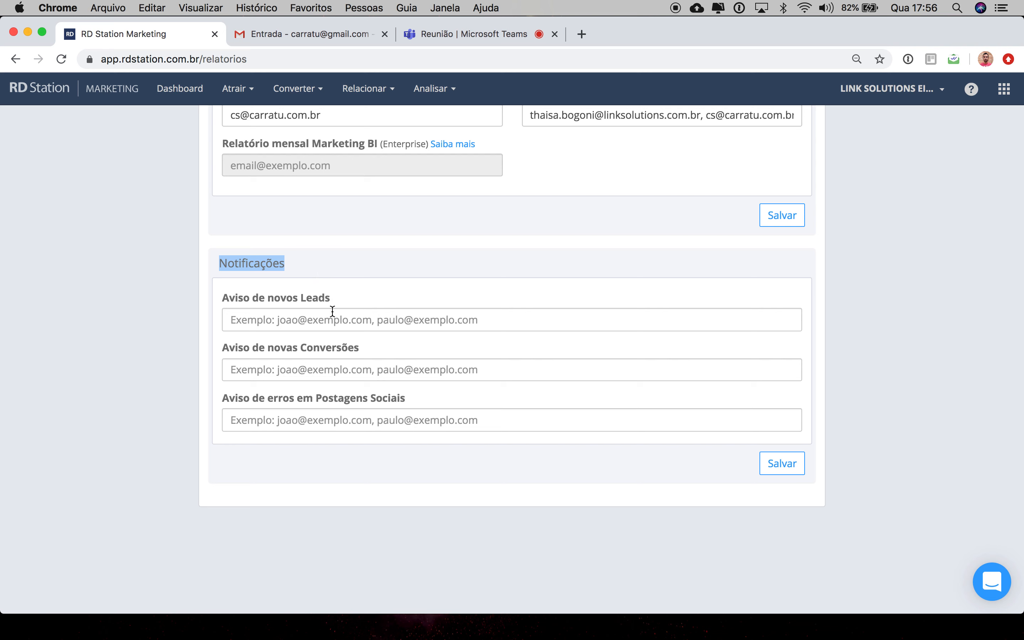
pyautogui.click(336, 318)
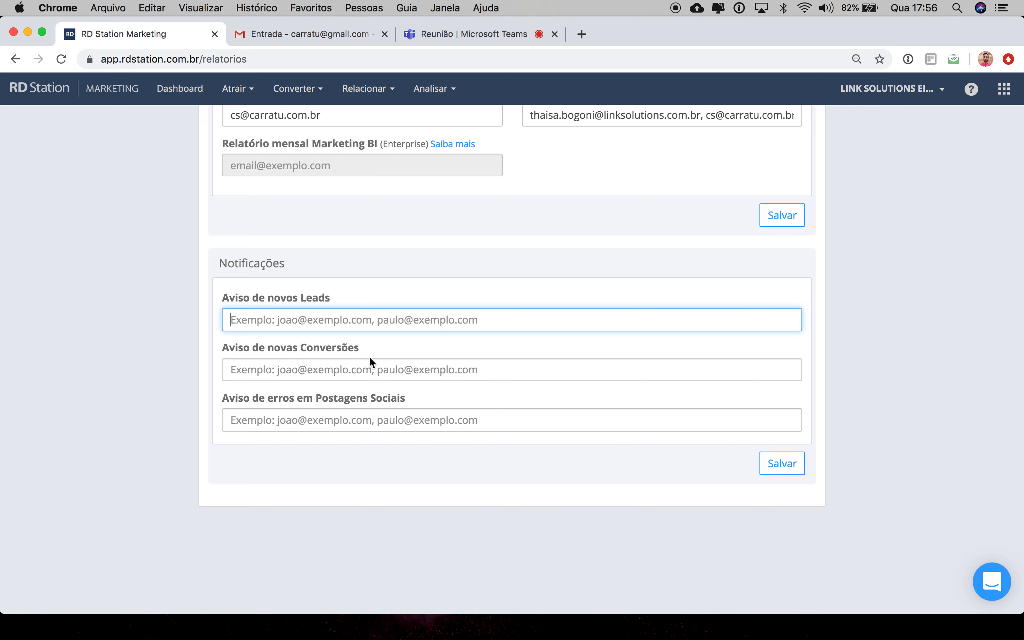
# Step: Return to the Dashboard from the account settings
pyautogui.scroll(5, 387, 290)
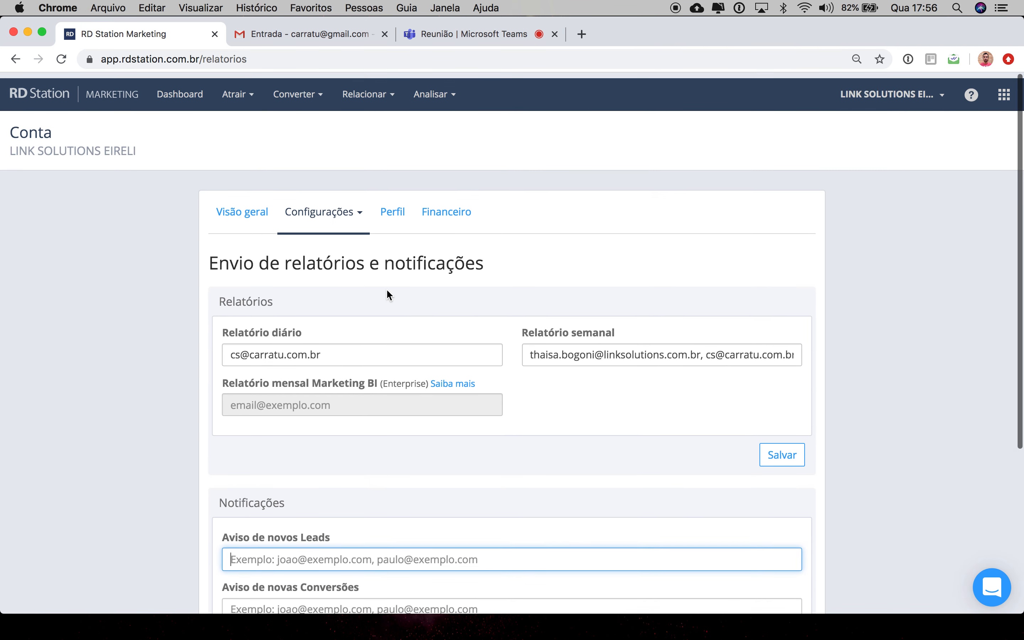
pyautogui.click(359, 218)
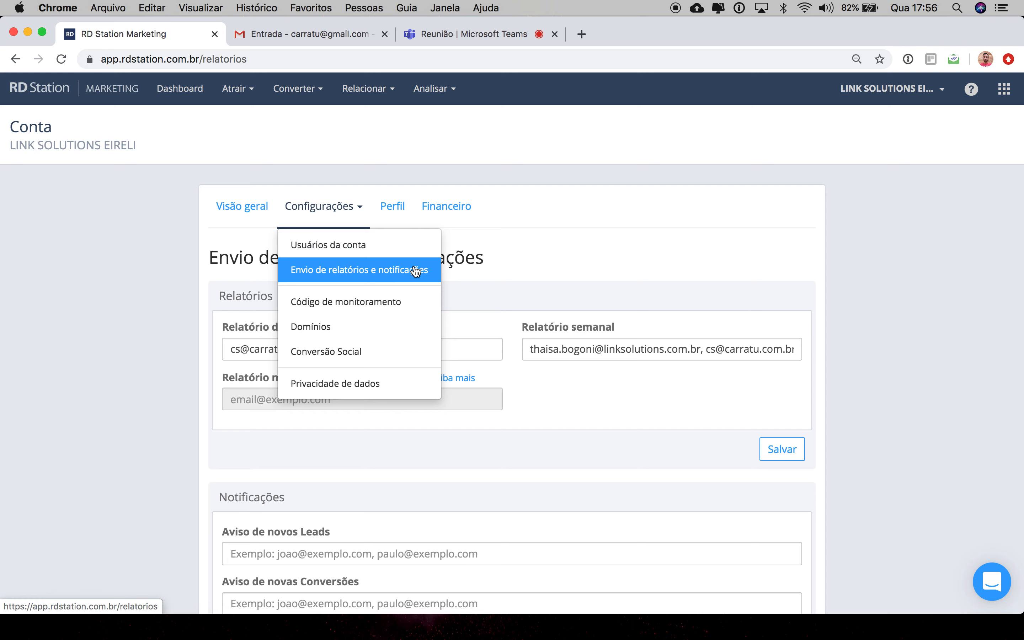
pyautogui.click(355, 179)
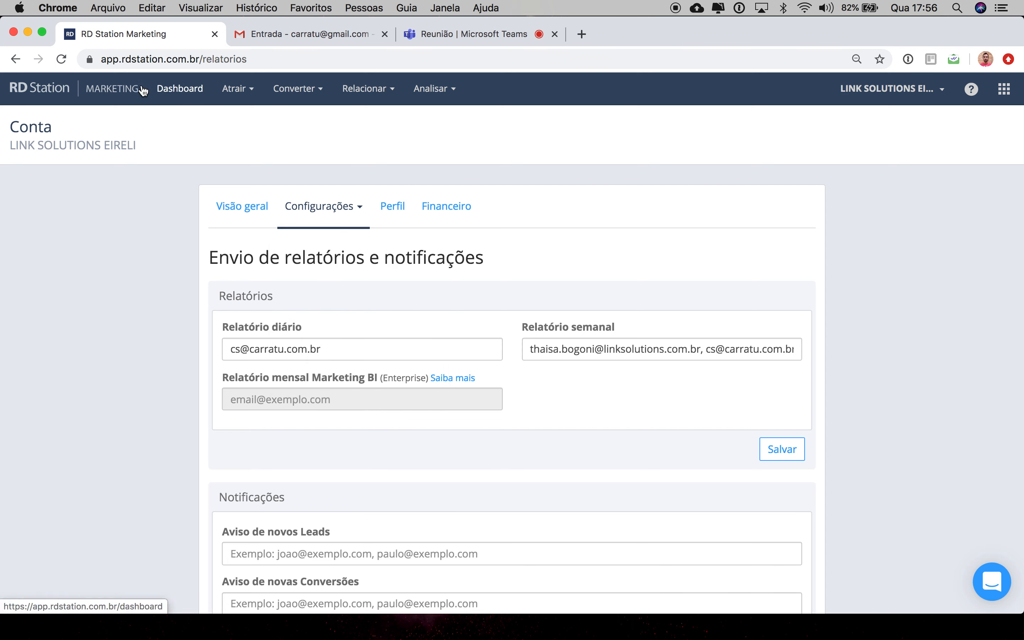
pyautogui.click(177, 90)
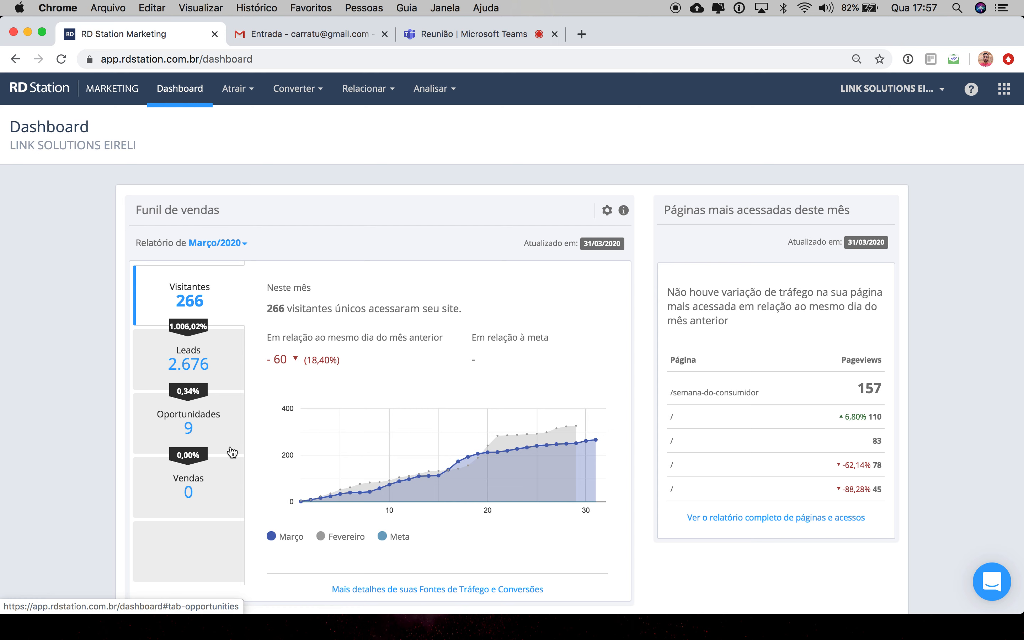
# Step: Open Postagens em Mídias Sociais under Atrair and start using the social media posting calendar
pyautogui.click(252, 94)
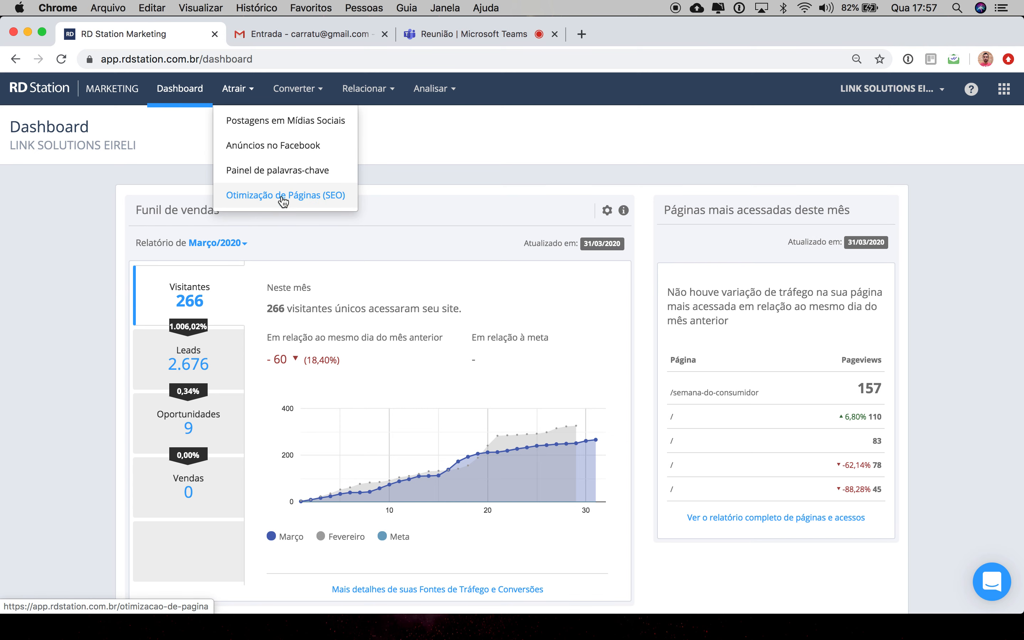
pyautogui.click(298, 123)
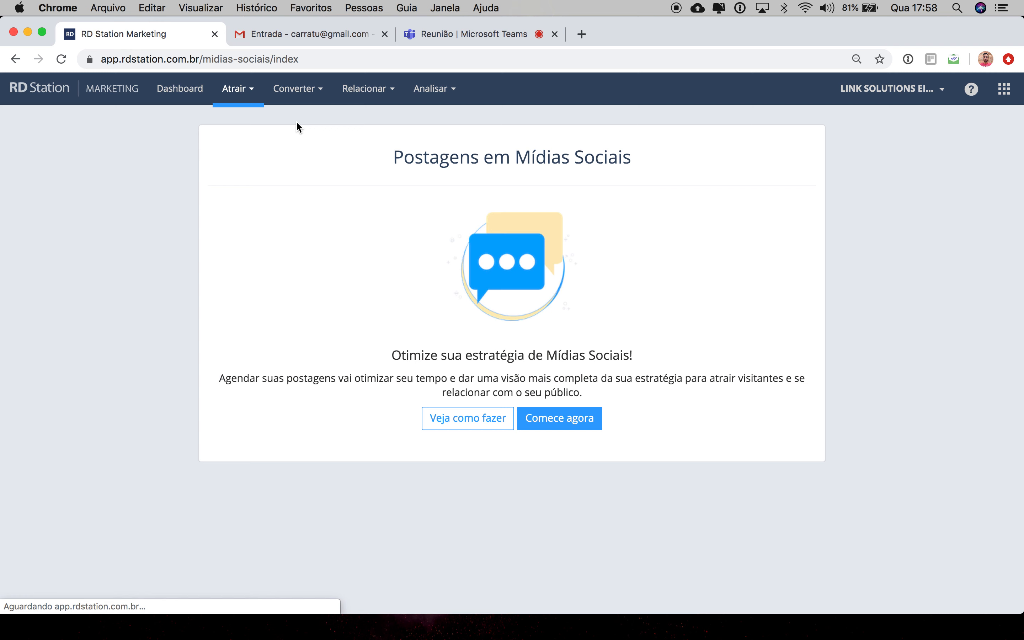
pyautogui.click(577, 423)
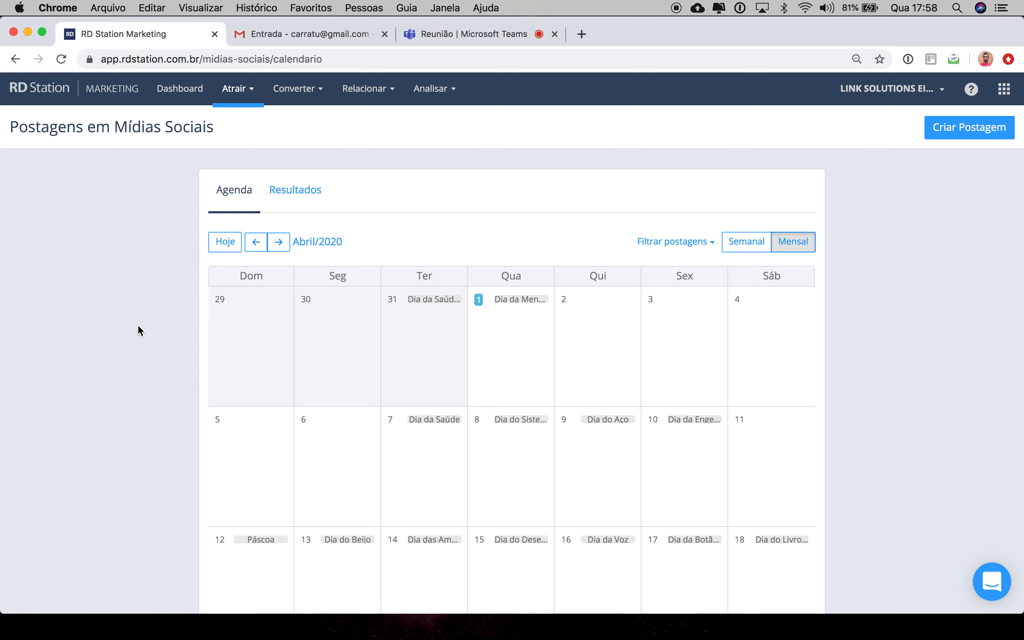
# Step: Start a new social media post scheduled for 02/04/2020 from the calendar
pyautogui.moveTo(499, 349)
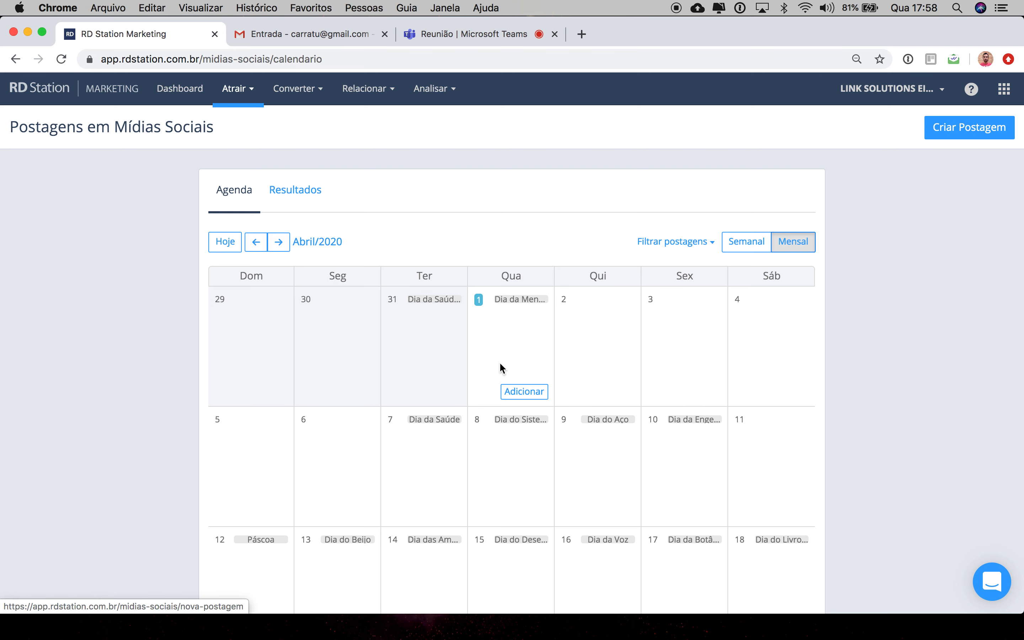
pyautogui.moveTo(584, 358)
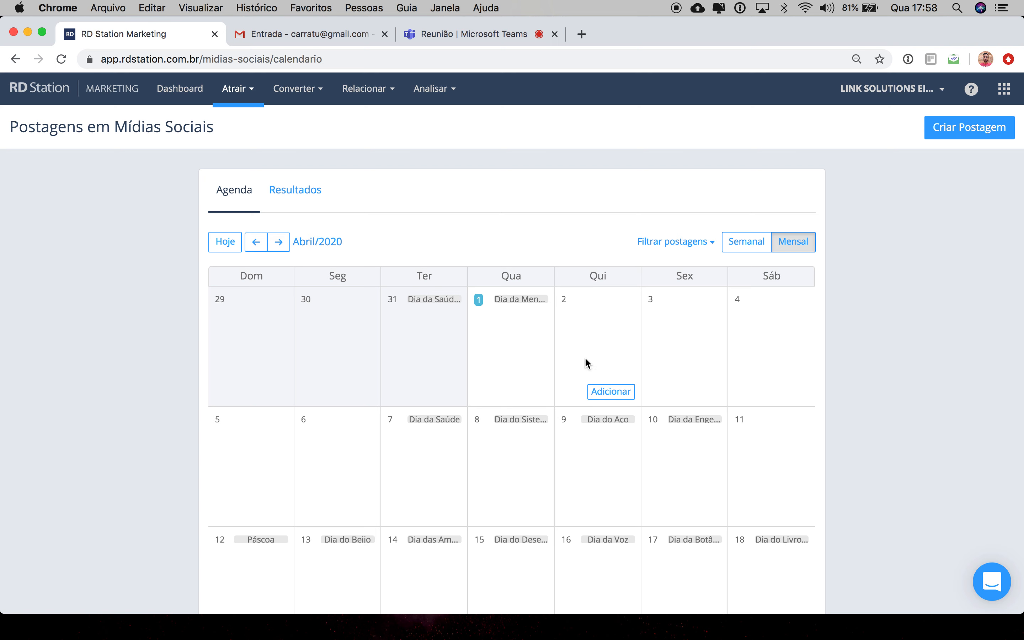
pyautogui.click(613, 394)
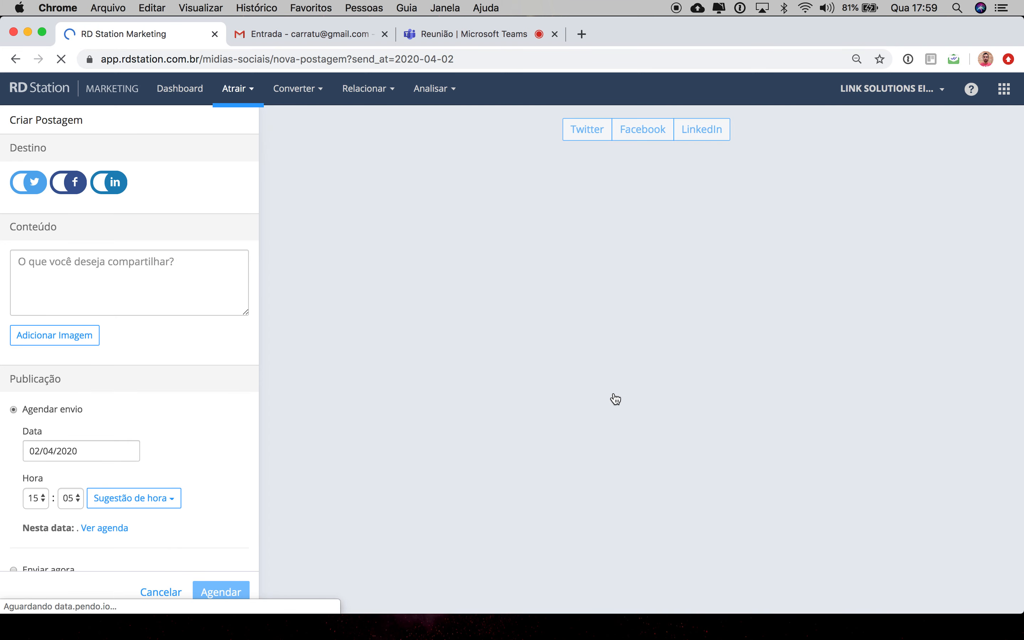
pyautogui.click(180, 267)
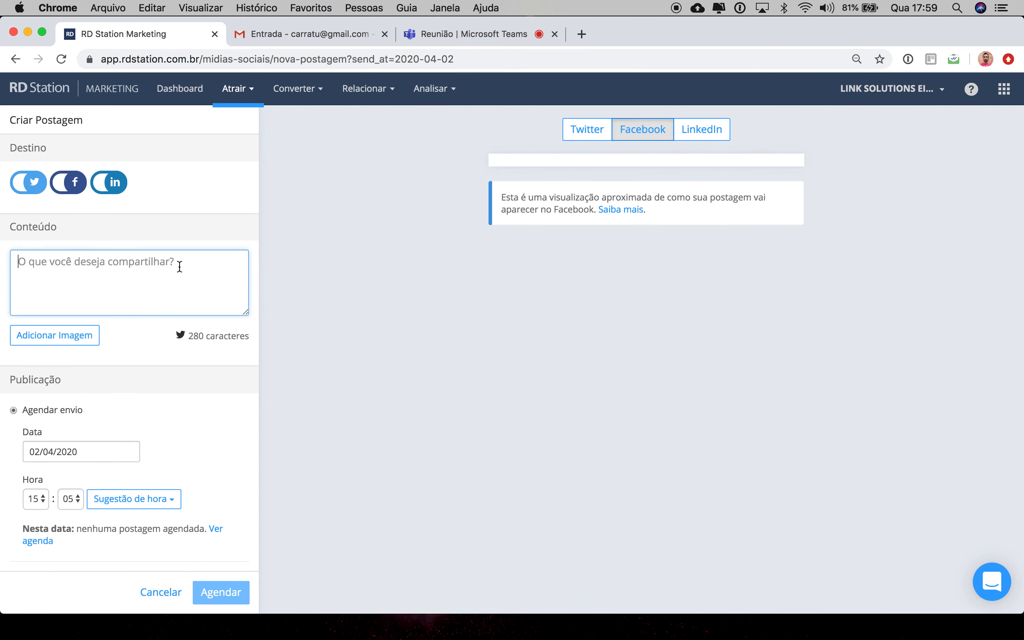
# Step: Open a new browser tab and go to blog.carratu.com.br
pyautogui.click(578, 37)
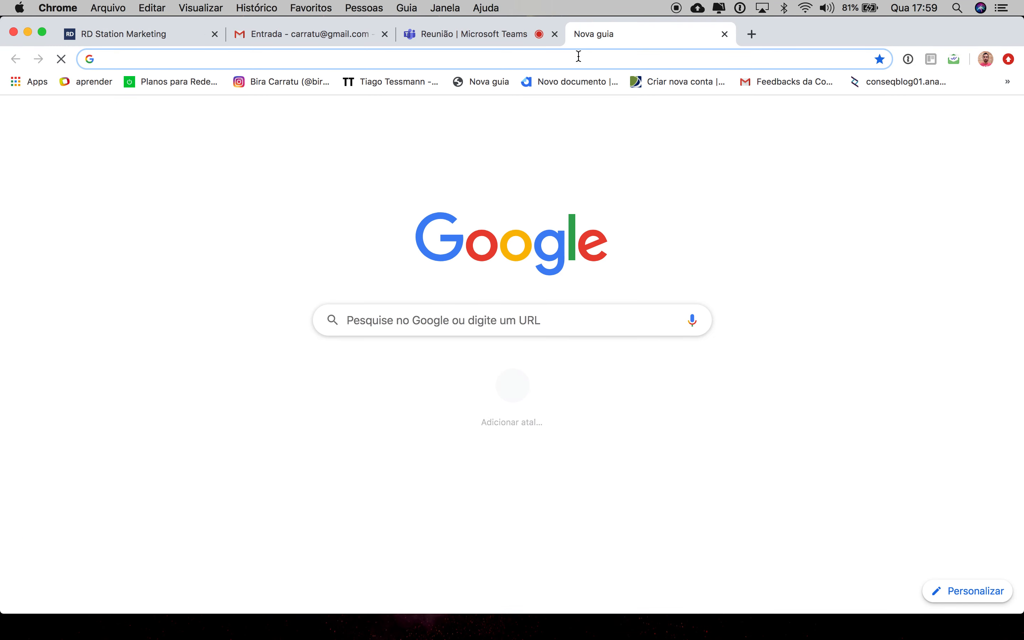
pyautogui.write('blog.carratu.com')
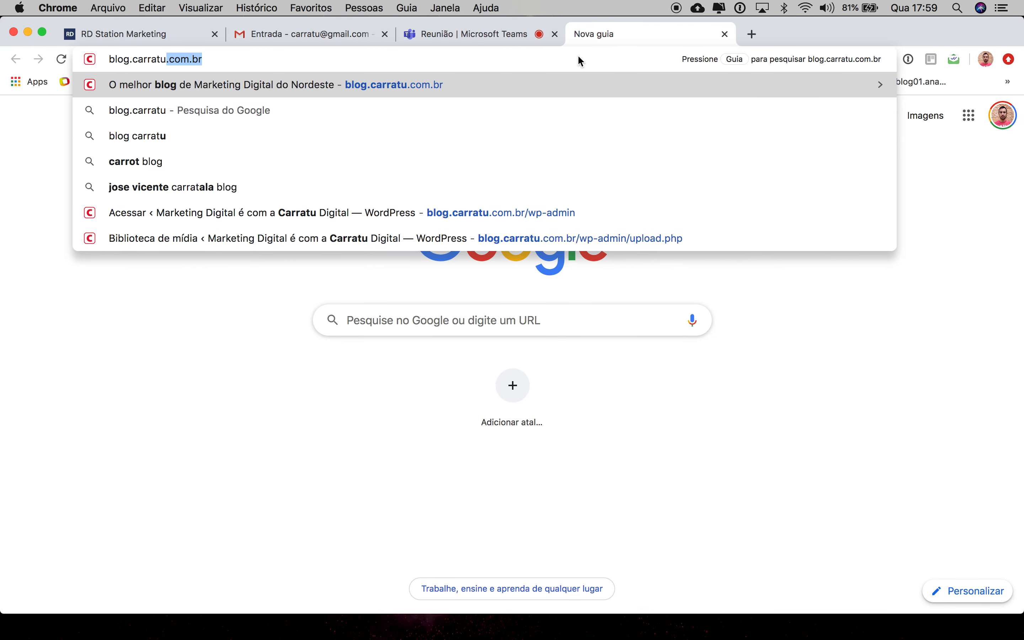
pyautogui.write('.br')
pyautogui.press('Return')
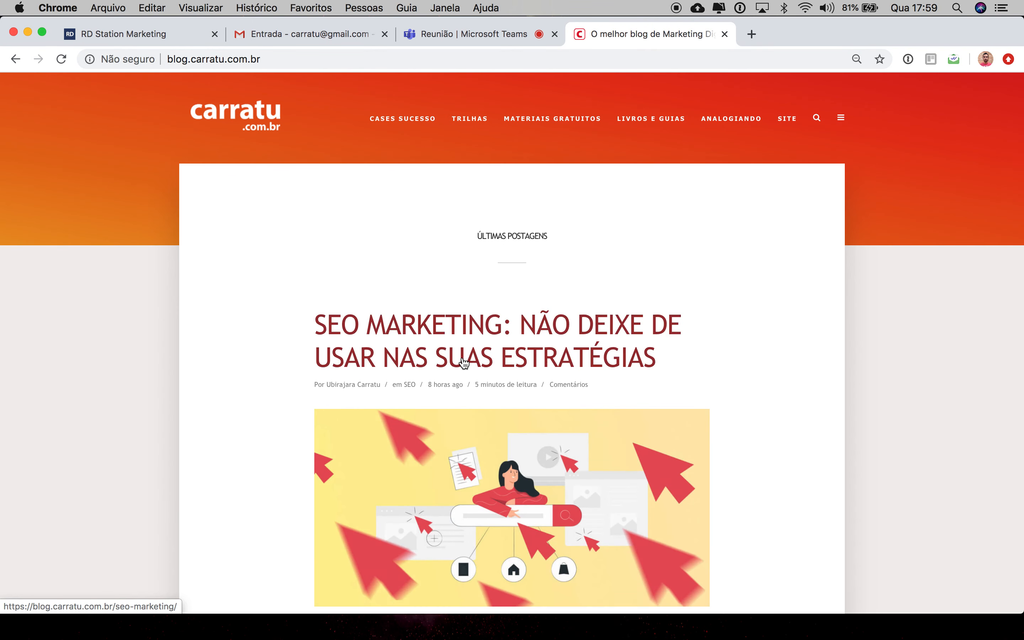
# Step: Copy the URL of the SEO Marketing article and paste it as the social post's content
pyautogui.click(464, 362)
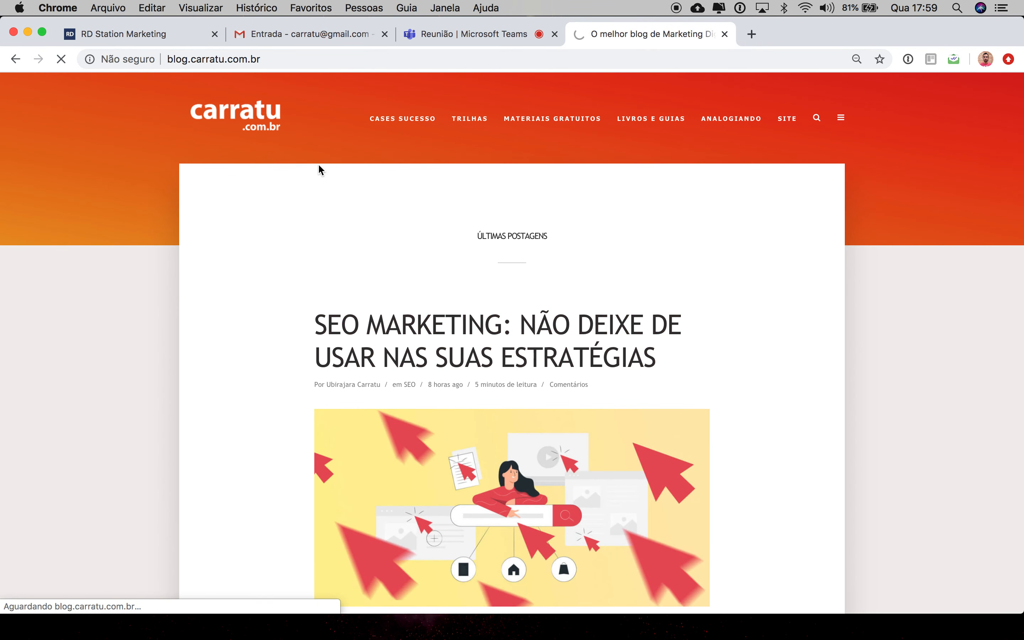
pyautogui.click(283, 59)
pyautogui.press('super+c')
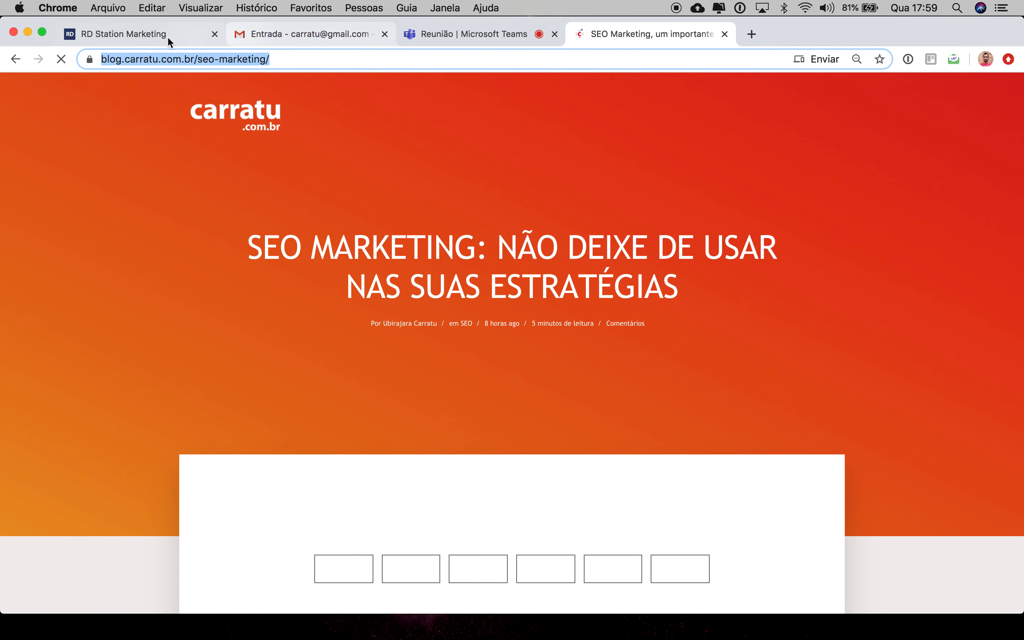
pyautogui.click(166, 36)
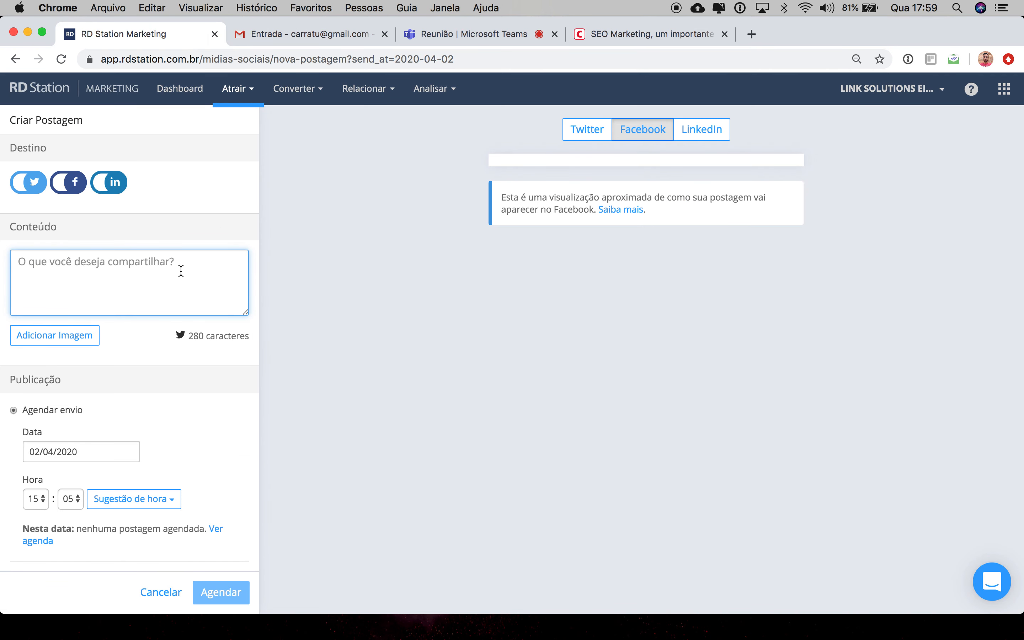
pyautogui.press('super+v')
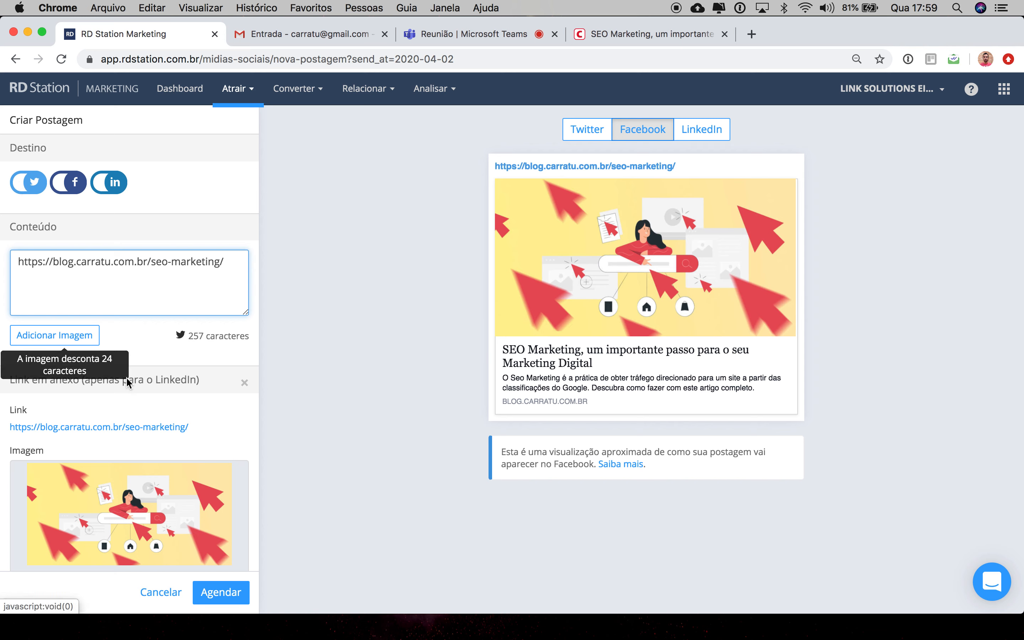
# Step: Toggle the LinkedIn destination off and back on while reviewing the post's link and scheduling options
pyautogui.scroll(-2, 148, 400)
pyautogui.scroll(-10, 148, 400)
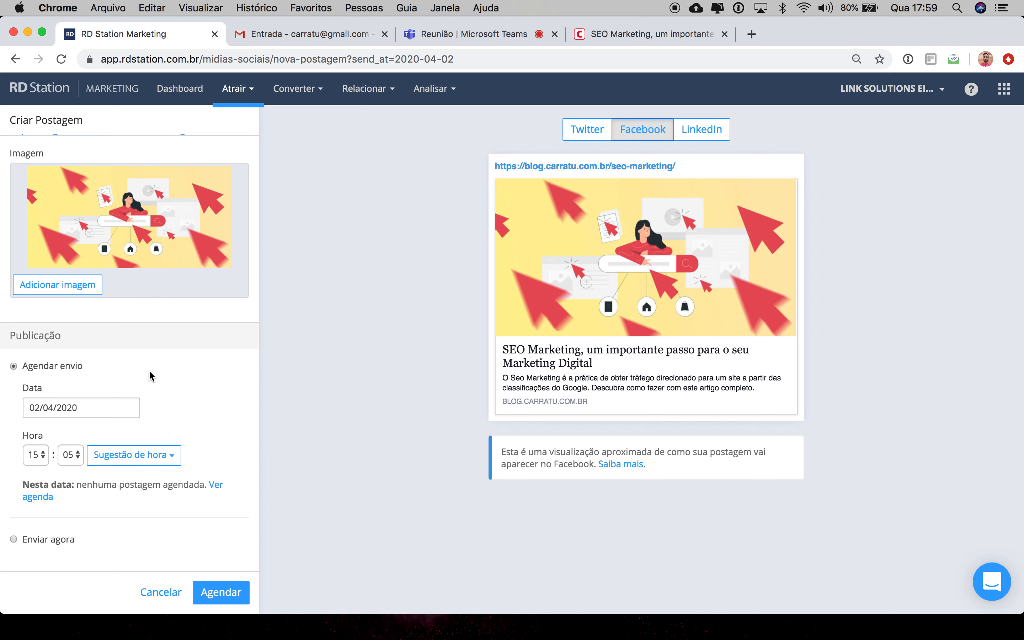
pyautogui.scroll(7, 148, 370)
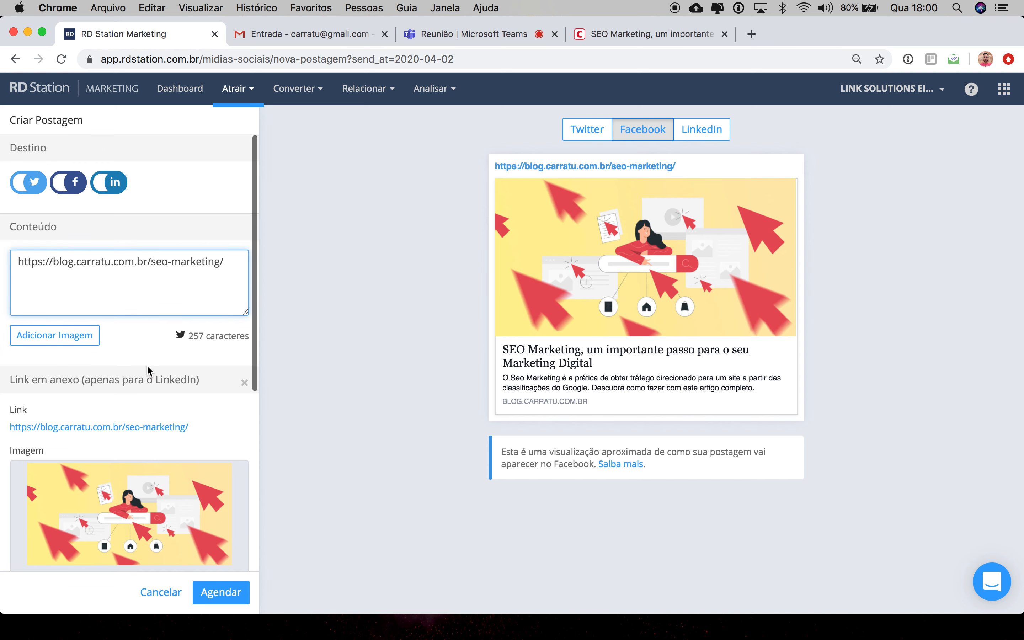
pyautogui.click(104, 182)
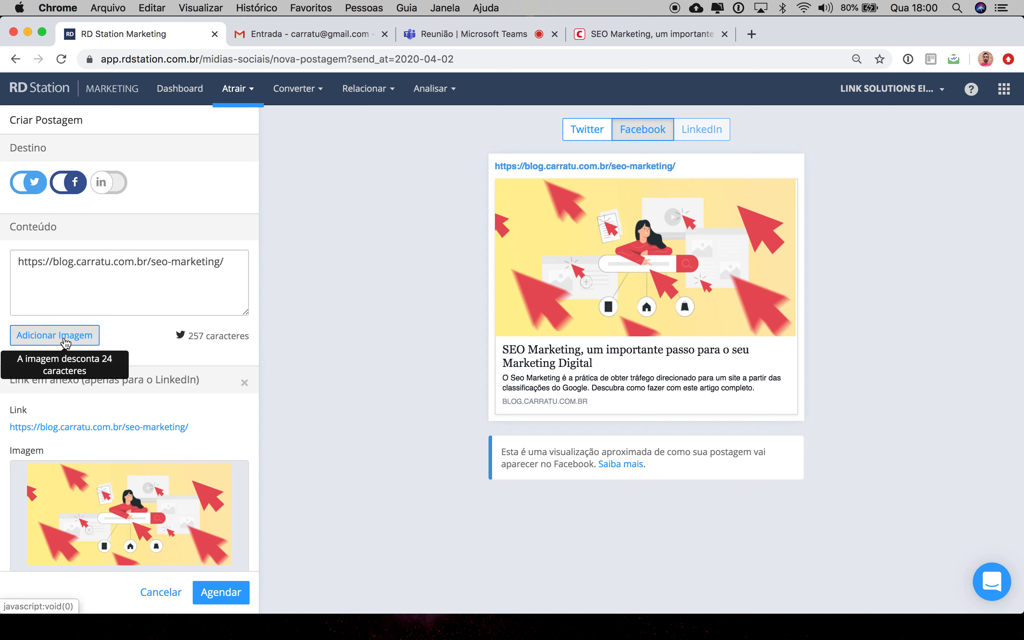
pyautogui.scroll(-5, 182, 380)
pyautogui.click(73, 165)
pyautogui.scroll(-3, 78, 385)
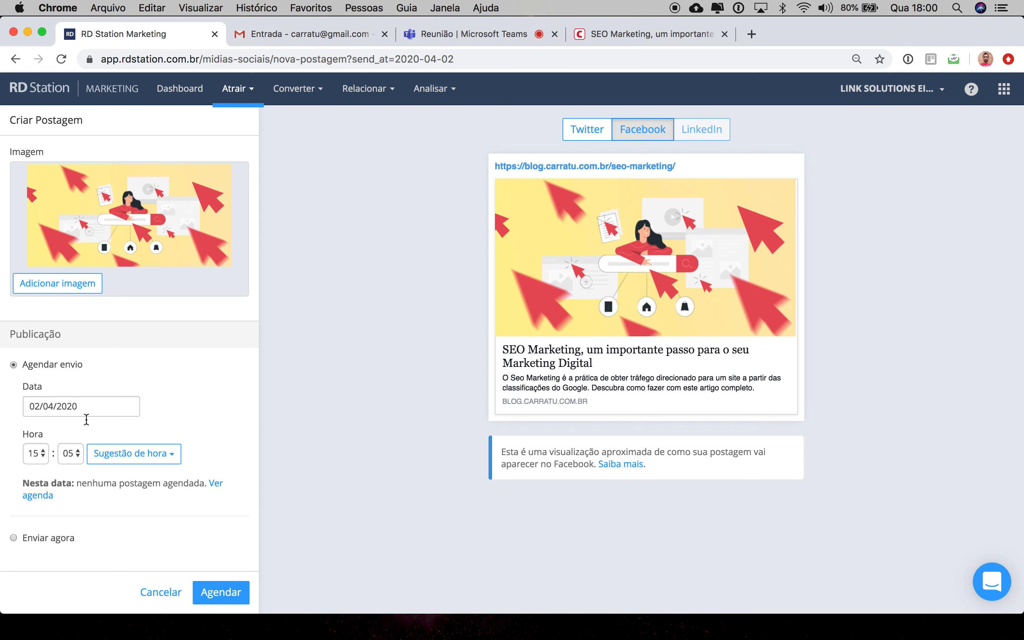
pyautogui.scroll(1, 87, 429)
pyautogui.scroll(4, 87, 429)
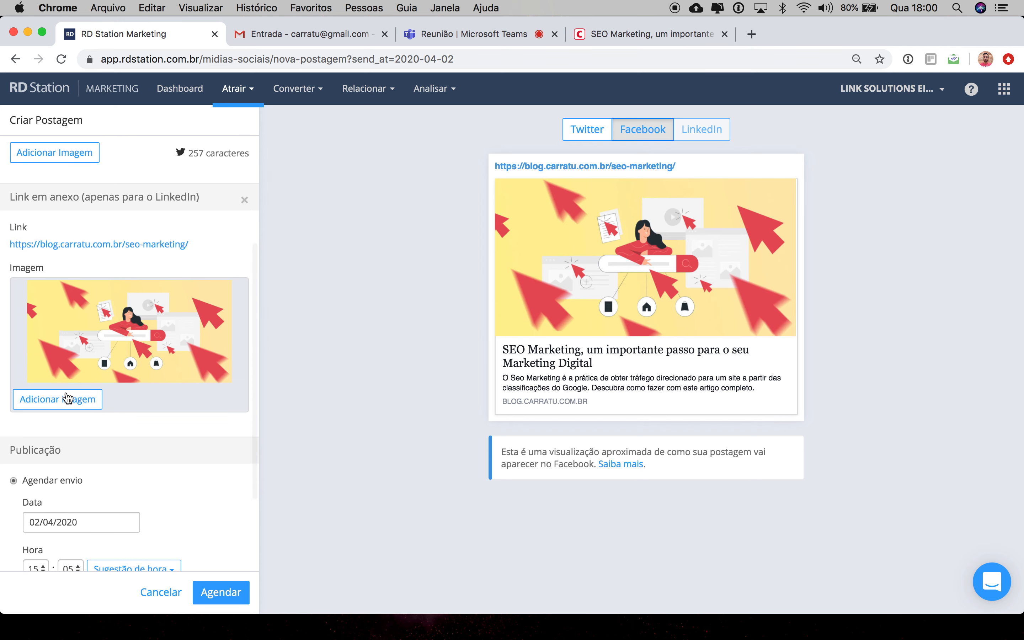
pyautogui.scroll(8, 141, 332)
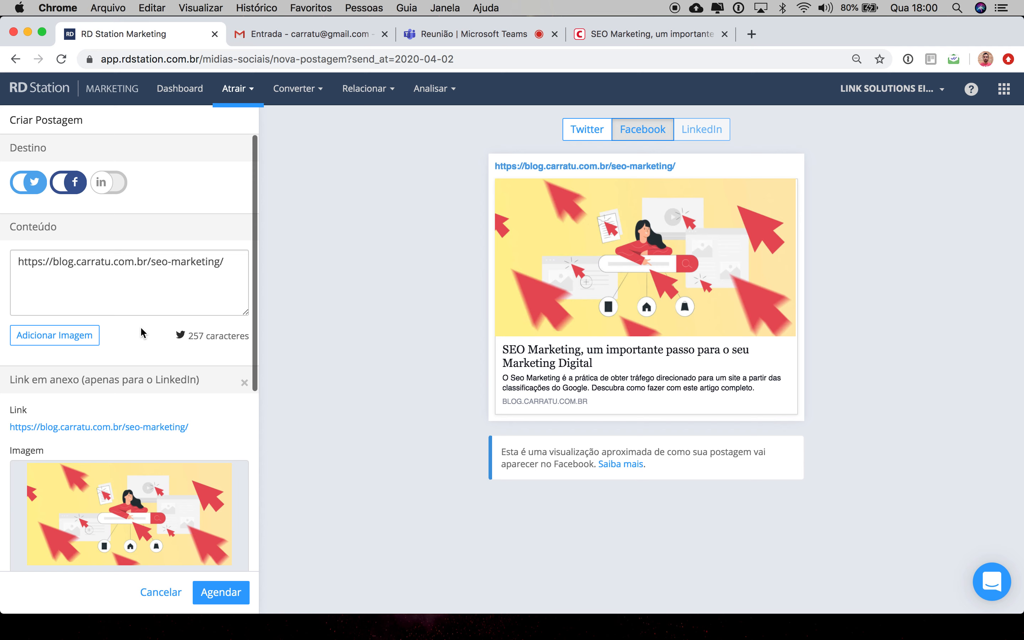
pyautogui.click(119, 184)
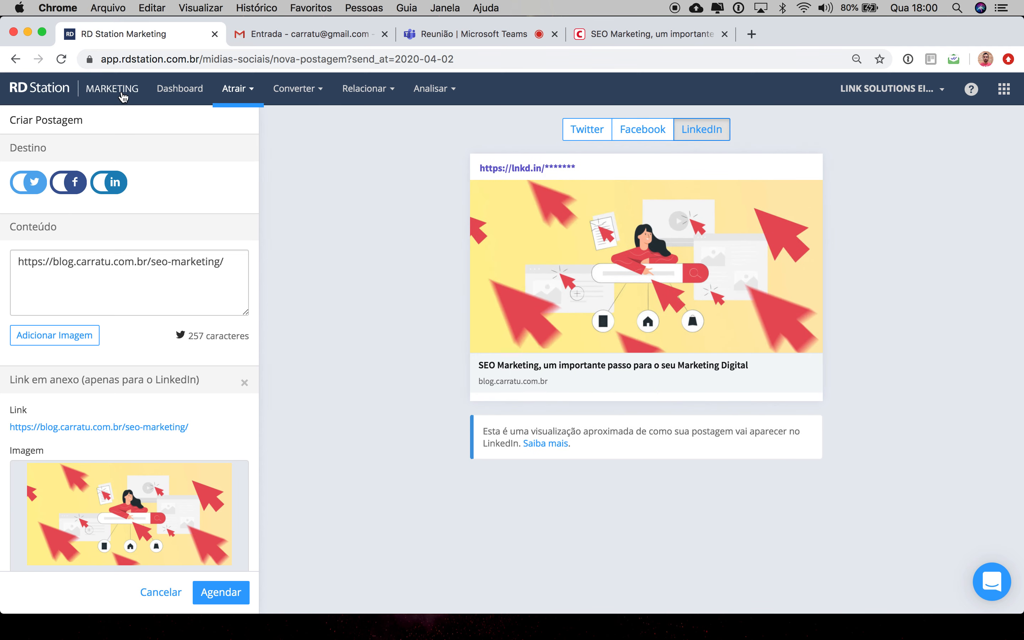
# Step: Open Anúncios no Facebook under Atrair, leaving the post without saving
pyautogui.click(240, 93)
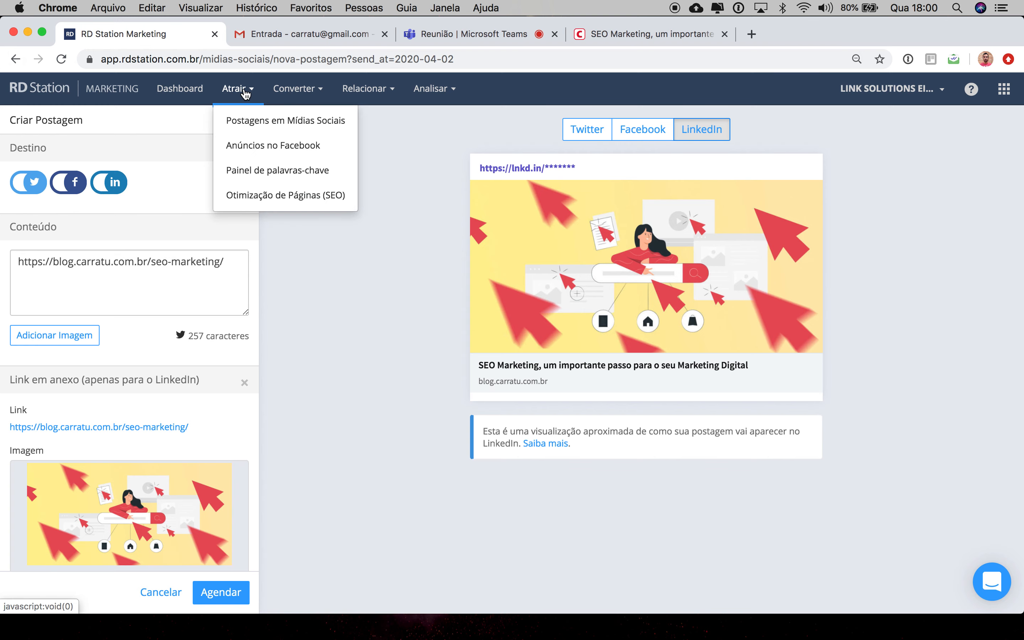
pyautogui.click(273, 146)
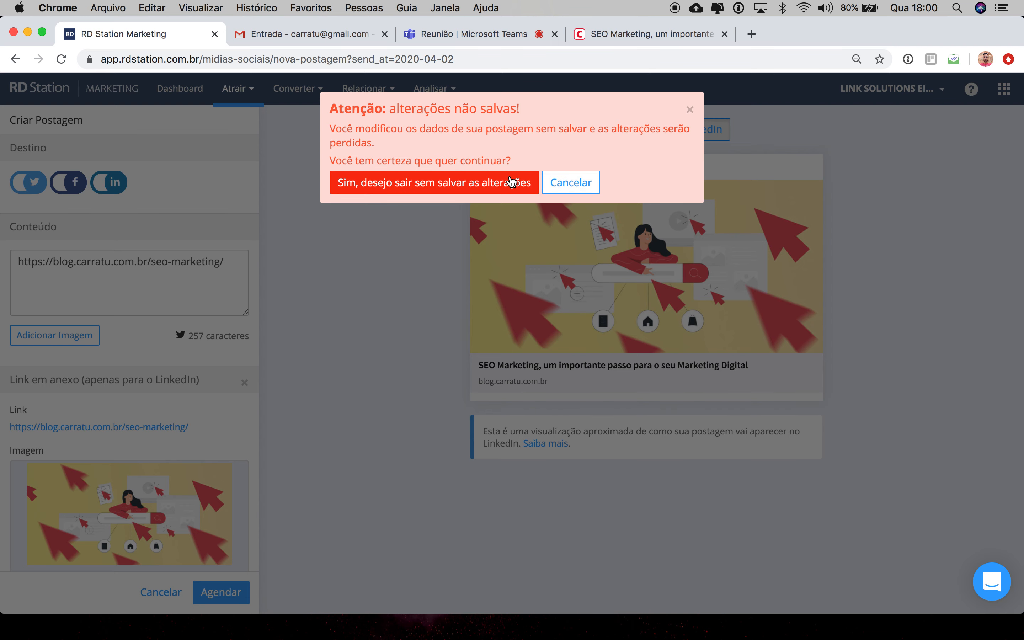
pyautogui.click(518, 186)
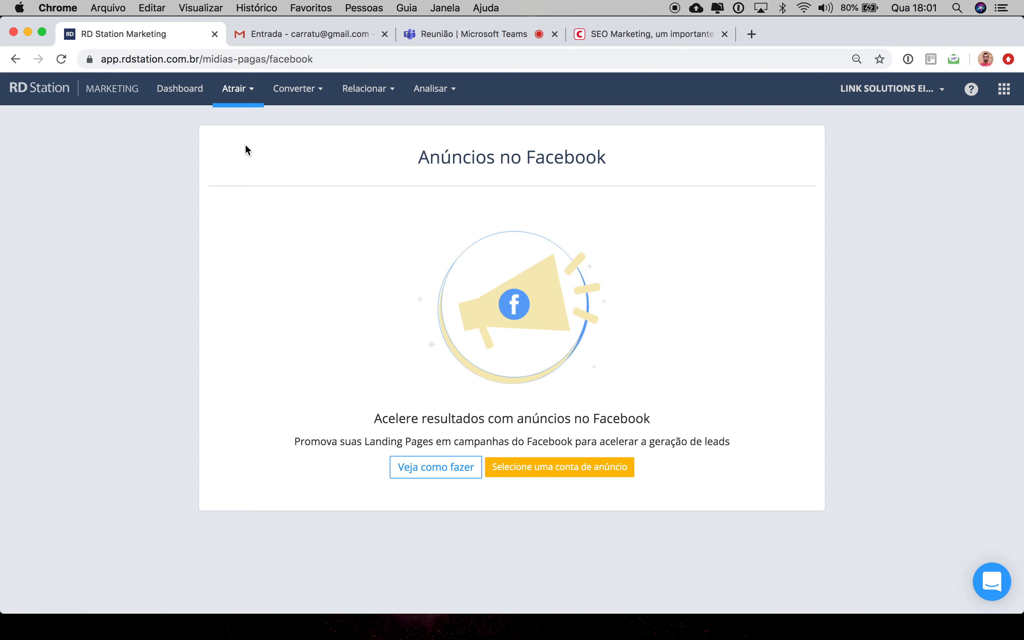
# Step: Open Painel de palavras-chave, start adding keywords and save Brasil as the monitored country
pyautogui.click(246, 90)
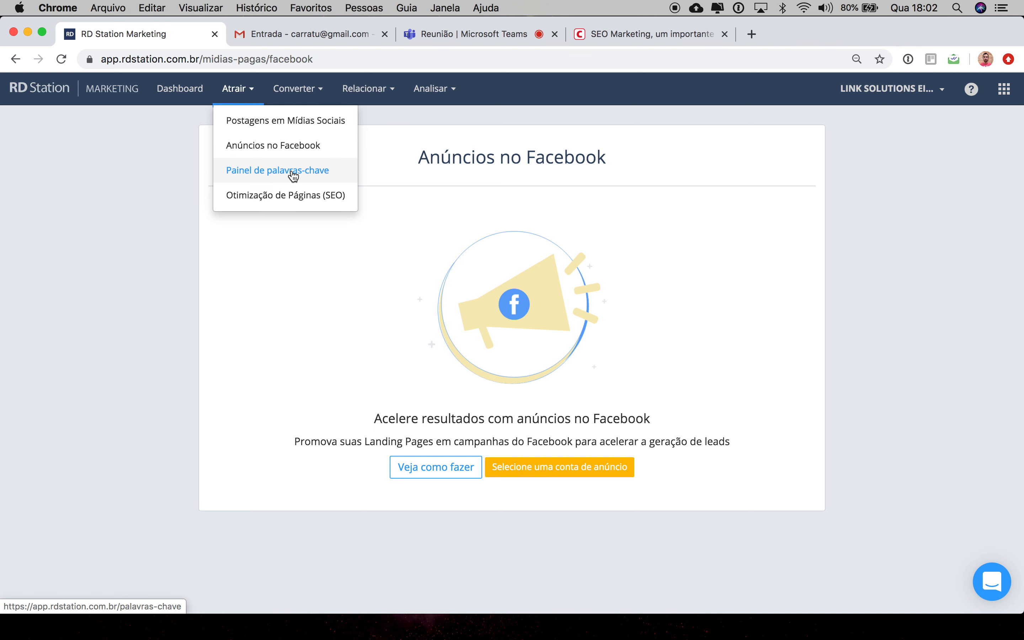
pyautogui.click(266, 171)
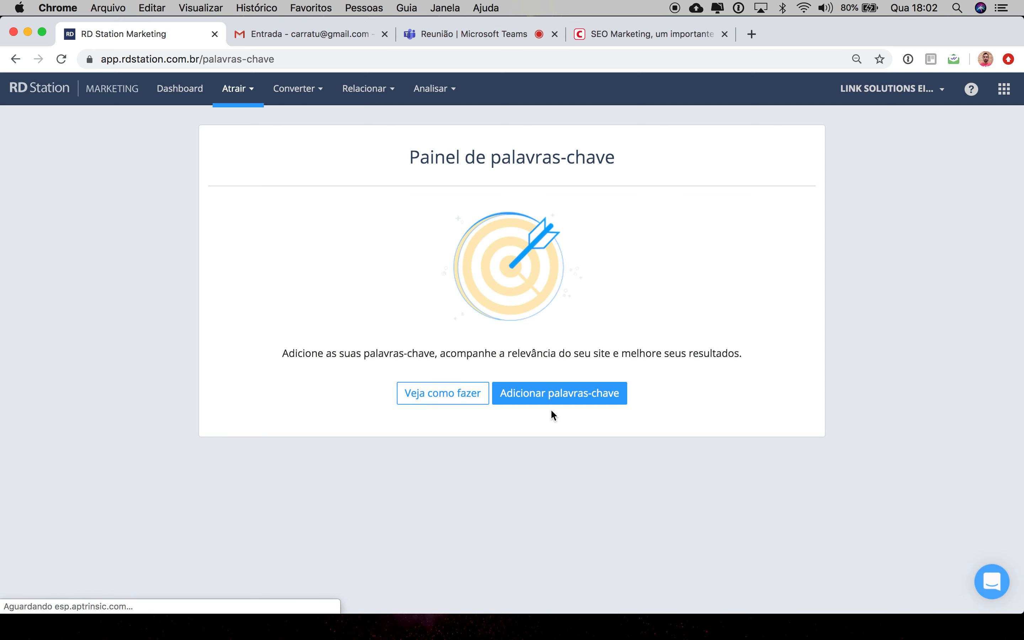
pyautogui.click(529, 400)
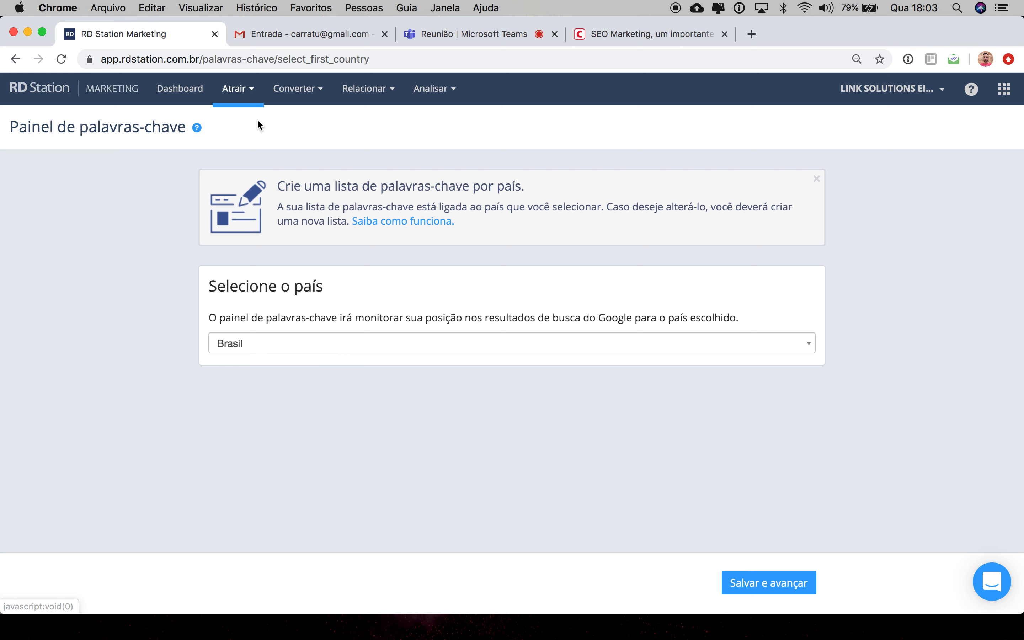
pyautogui.click(252, 89)
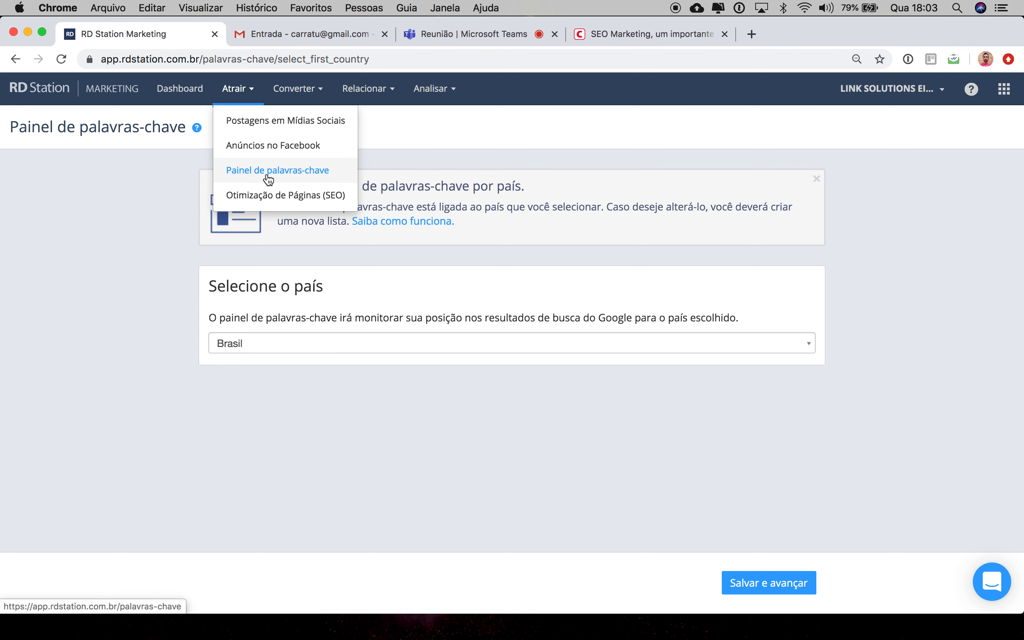
pyautogui.click(347, 295)
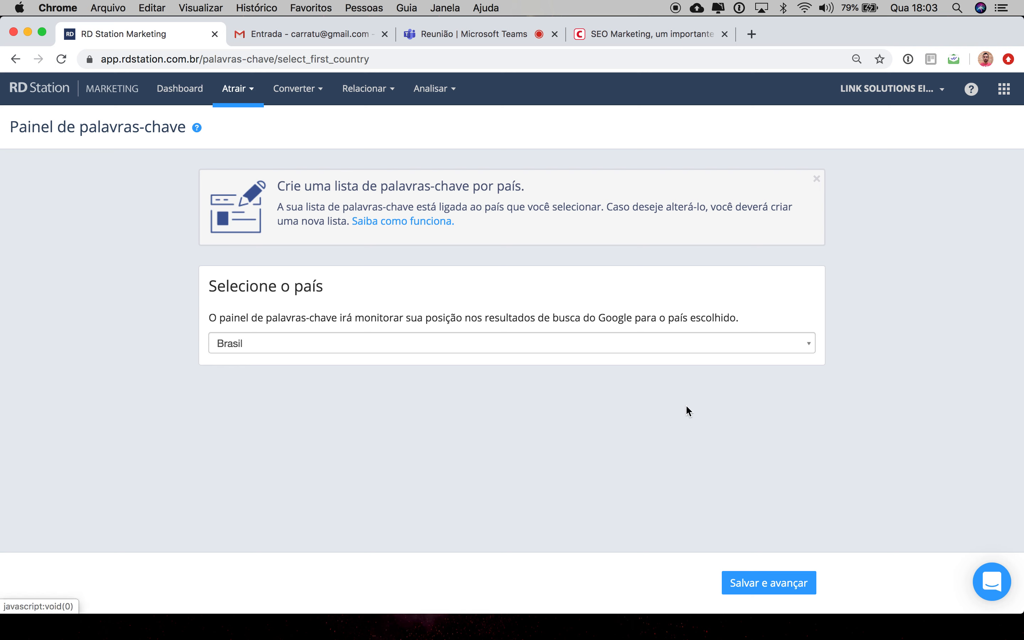
pyautogui.click(752, 586)
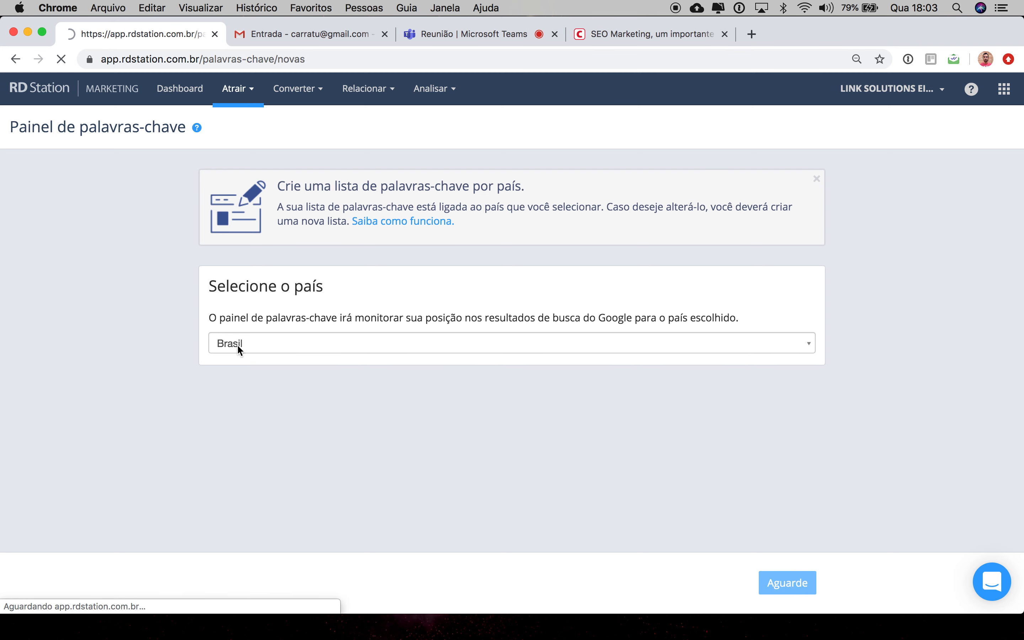
# Step: Add the keyword Chip M2m to the list and review its relevance setting
pyautogui.click(359, 228)
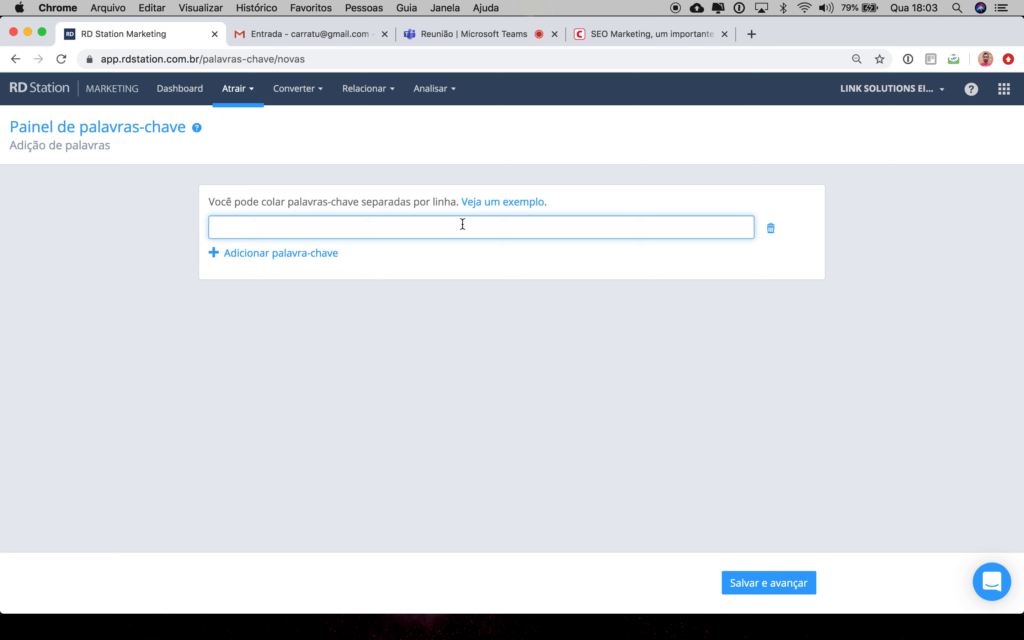
pyautogui.write('Chip M2m')
pyautogui.press('Return')
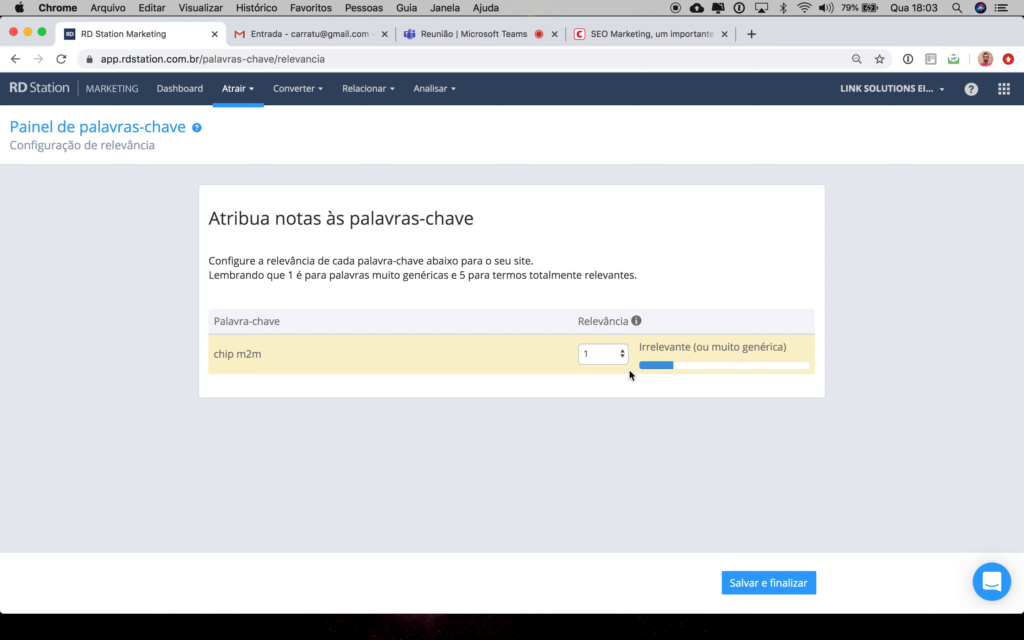
pyautogui.moveTo(266, 354); pyautogui.dragTo(201, 357)
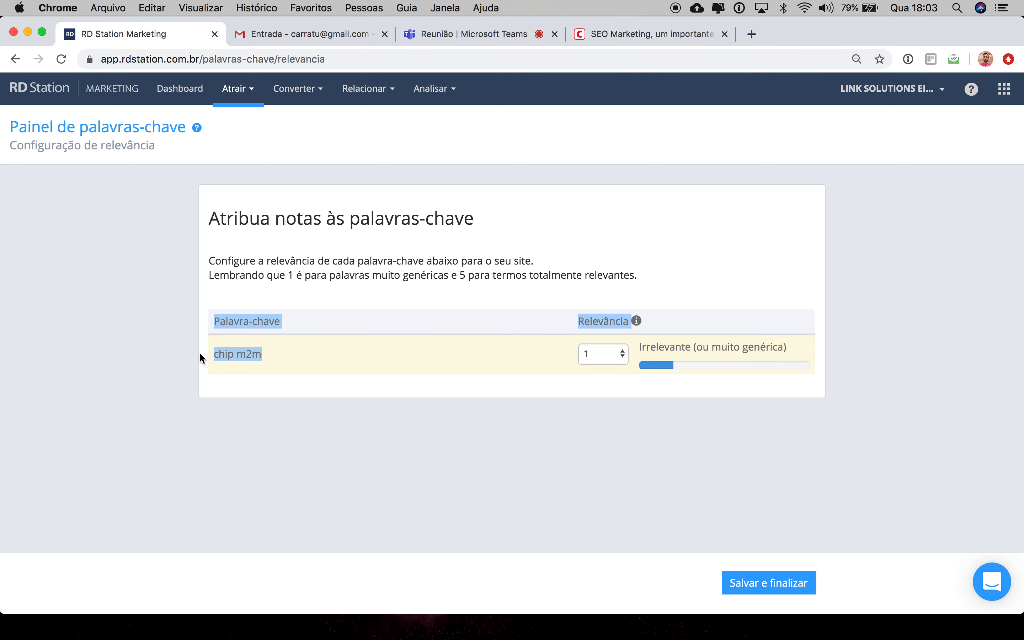
pyautogui.click(267, 357)
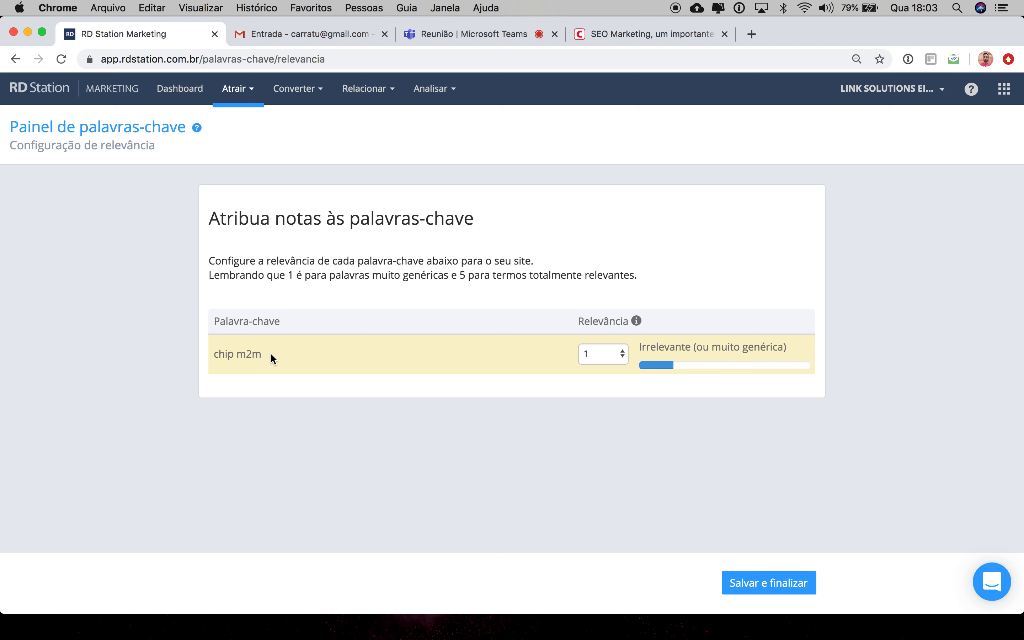
pyautogui.click(600, 355)
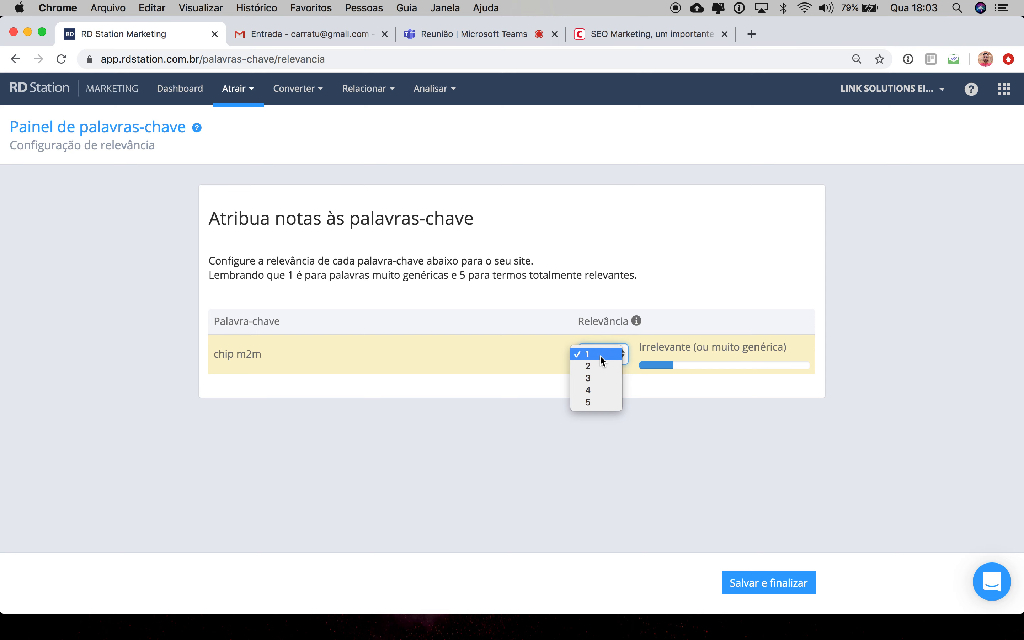
pyautogui.click(517, 352)
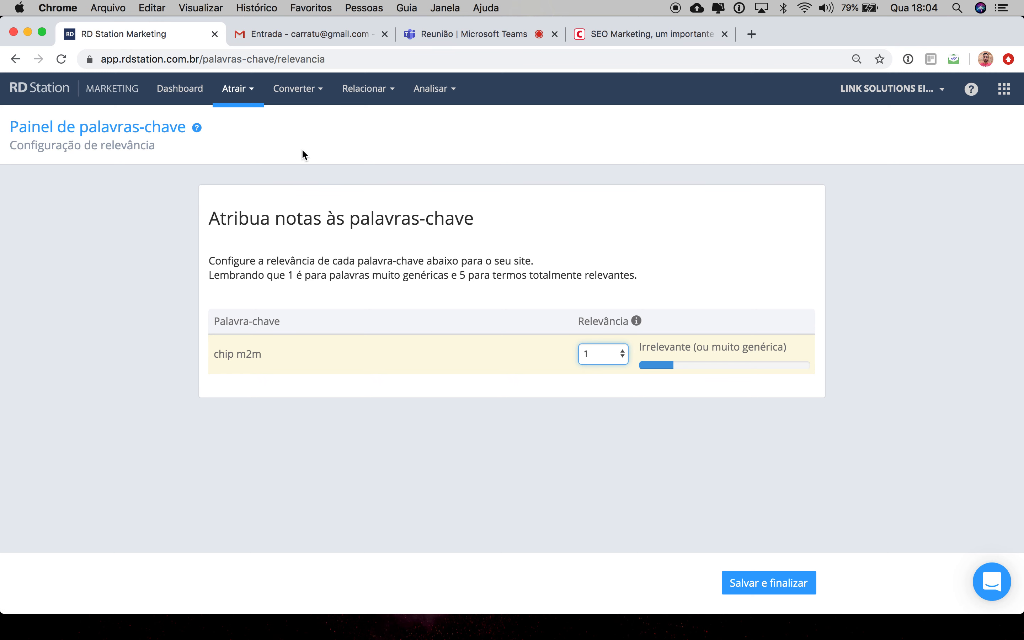
# Step: Open Otimização de Páginas (SEO) under Atrair and start entering a keyword for the SEO report
pyautogui.click(255, 98)
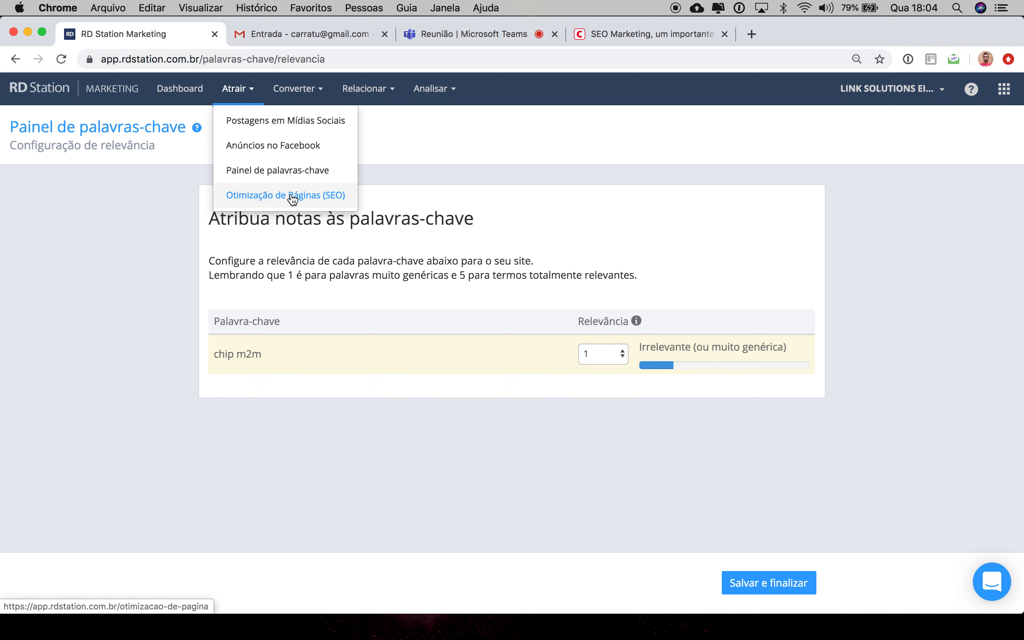
pyautogui.click(293, 197)
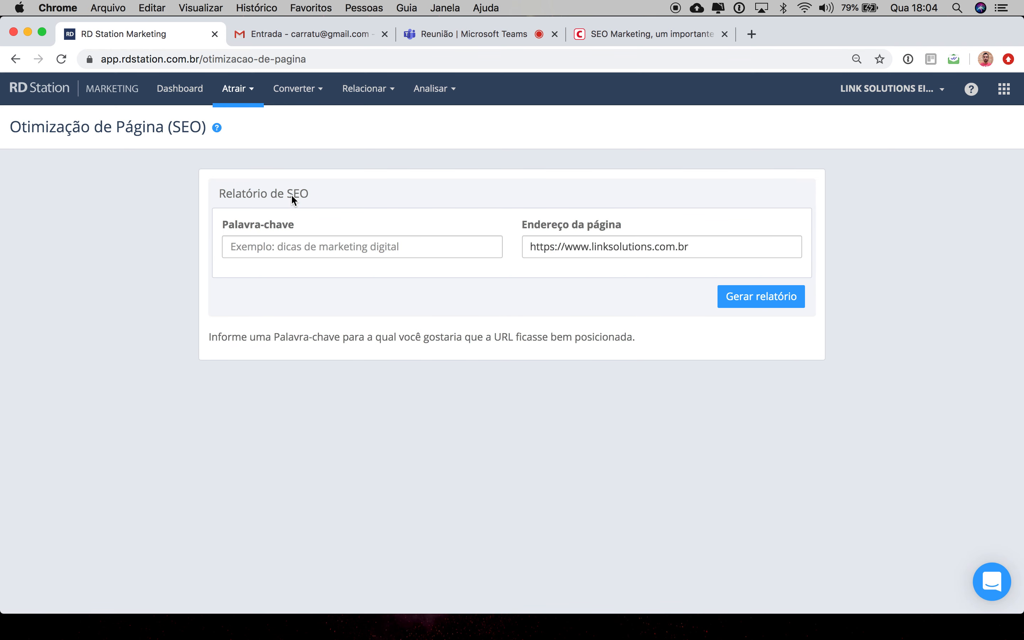
pyautogui.click(318, 246)
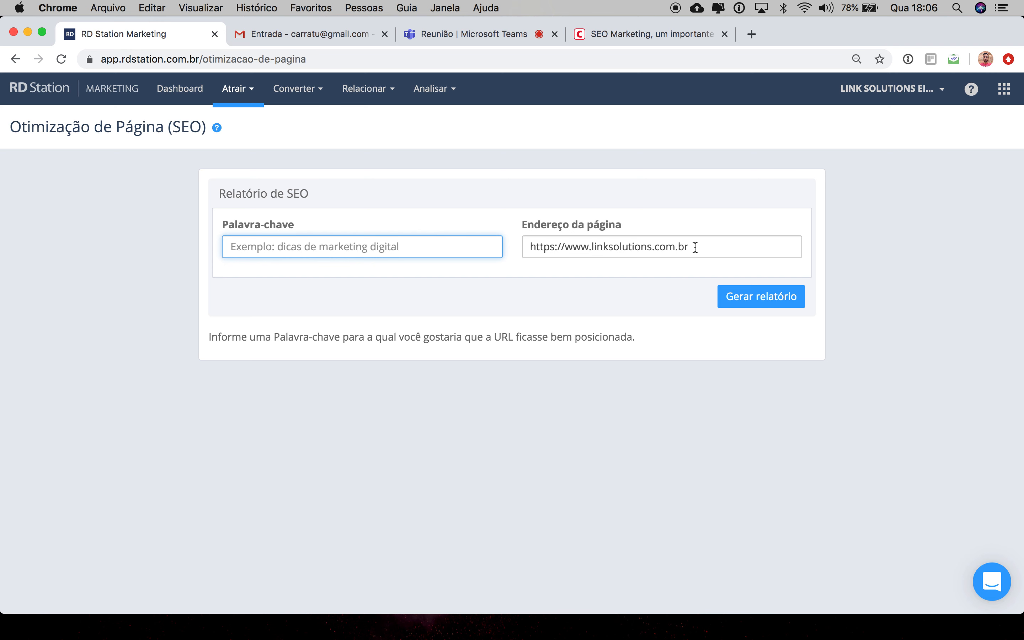
pyautogui.click(600, 248)
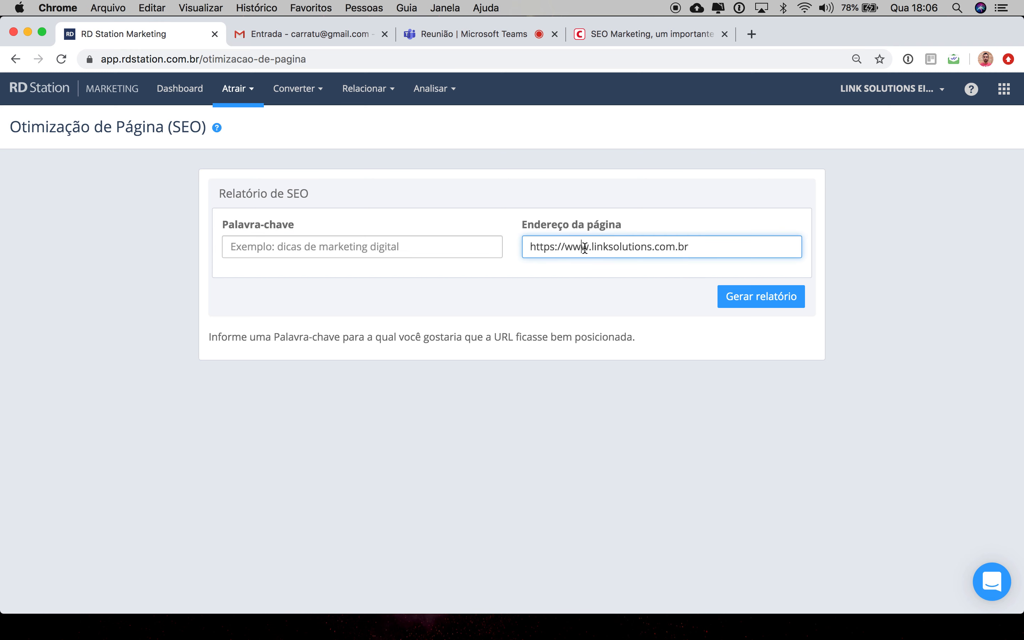
pyautogui.click(790, 248)
pyautogui.moveTo(721, 248); pyautogui.dragTo(593, 248)
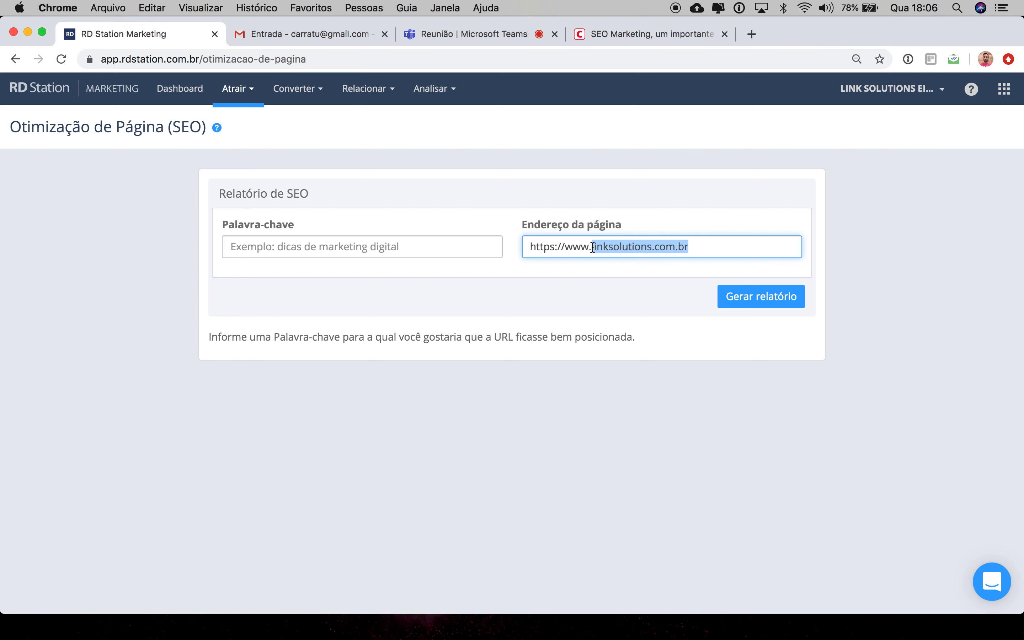
pyautogui.write('carratu.com.br')
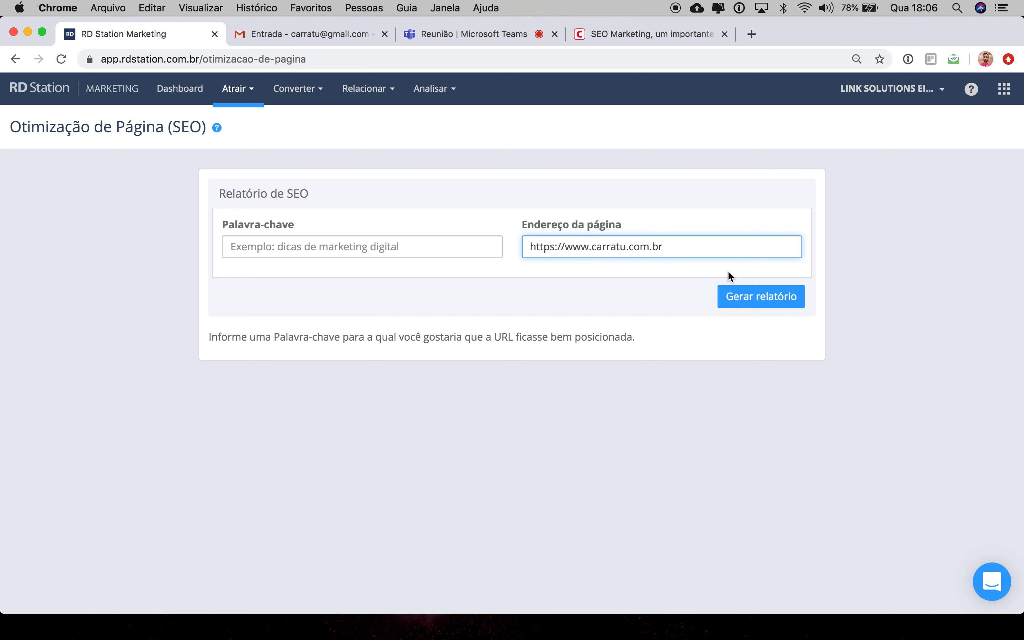
pyautogui.click(440, 246)
pyautogui.write('marketing digital')
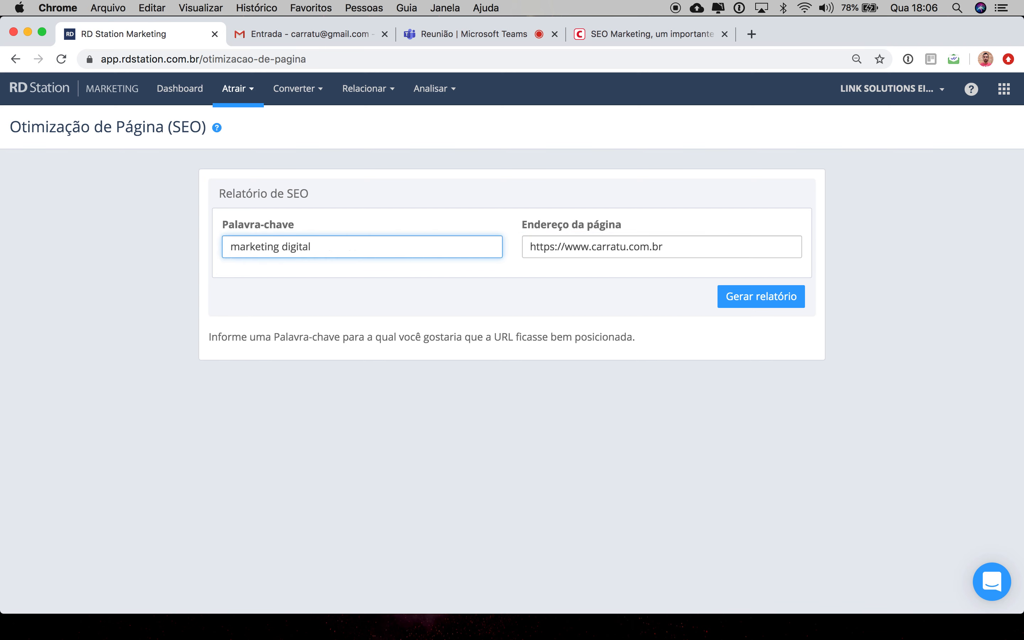
pyautogui.click(752, 298)
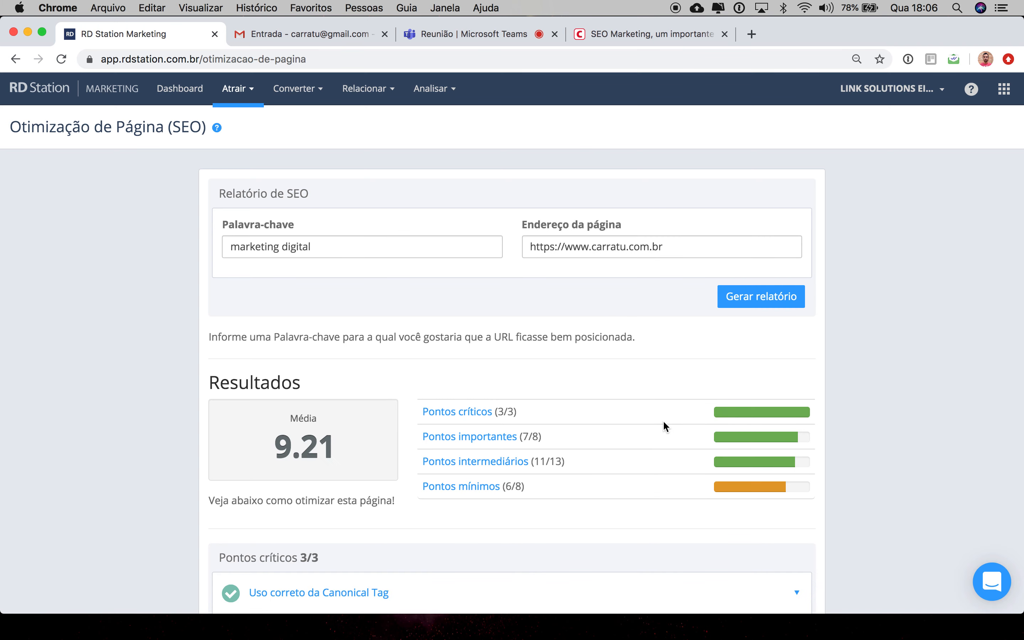
# Step: Open Análise de Canais under Analisar and decline the guided help
pyautogui.scroll(-3, 686, 449)
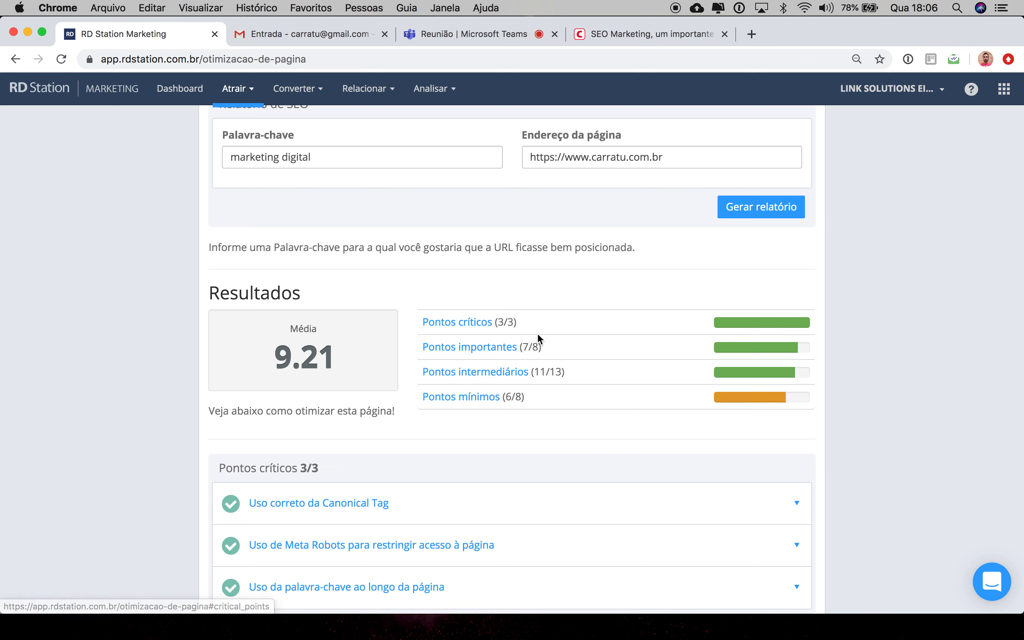
pyautogui.scroll(-3, 503, 415)
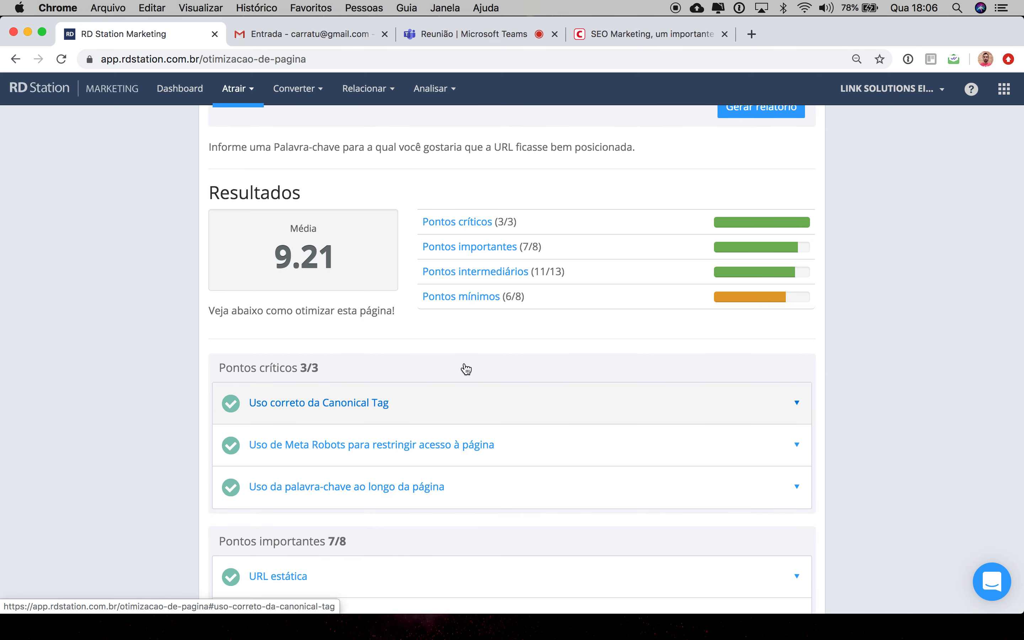
pyautogui.scroll(-10, 437, 477)
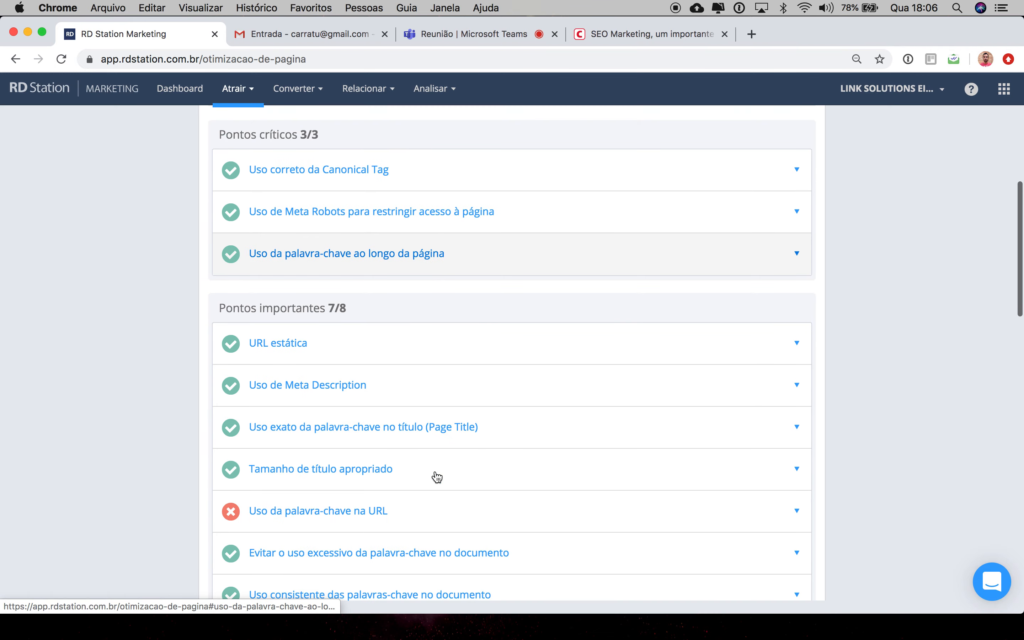
pyautogui.scroll(10, 437, 477)
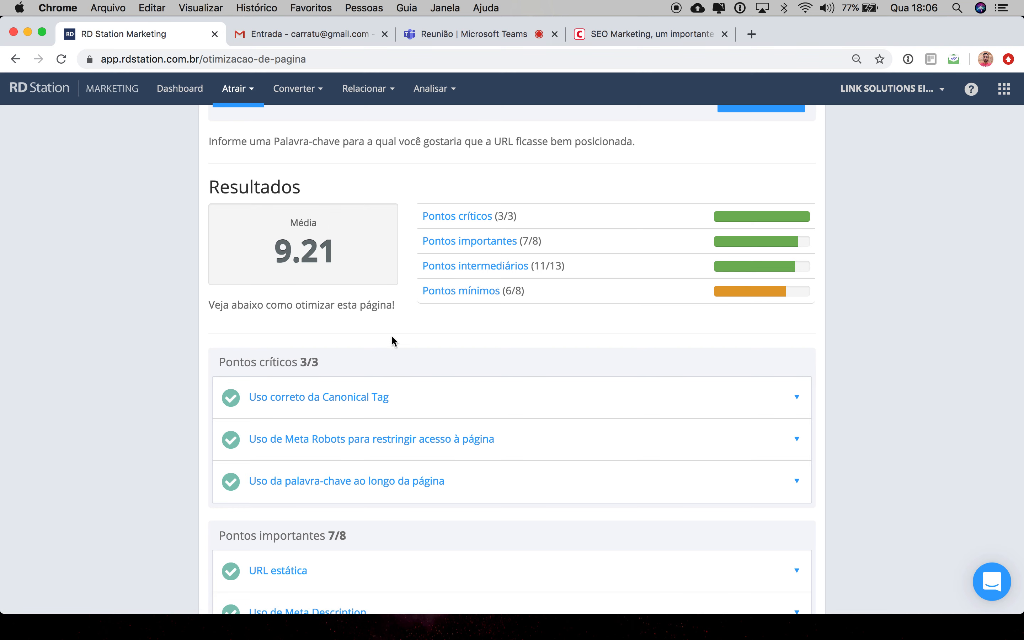
pyautogui.scroll(5, 392, 338)
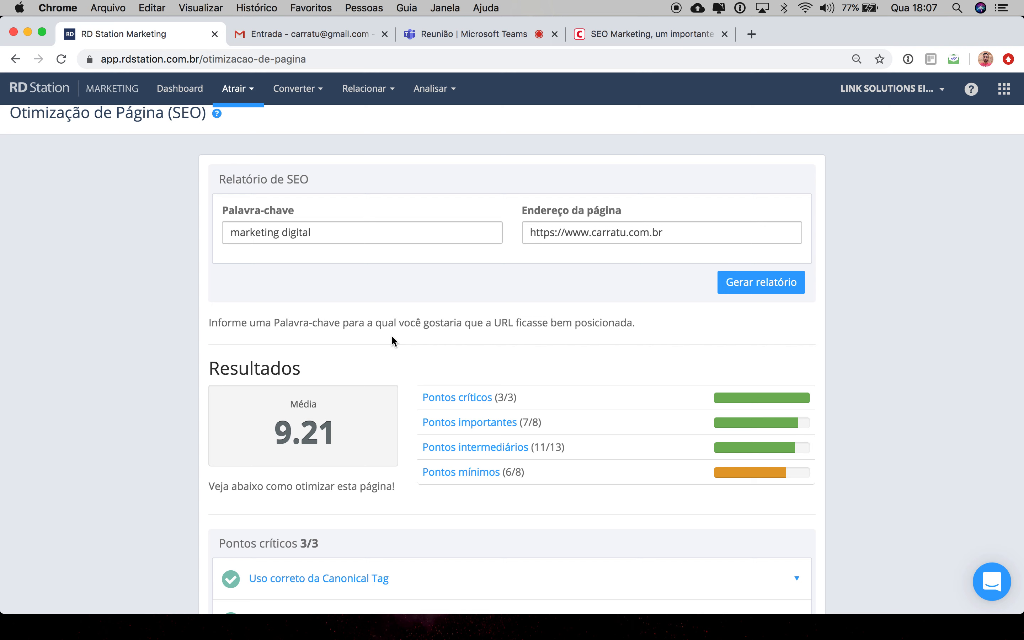
pyautogui.click(253, 89)
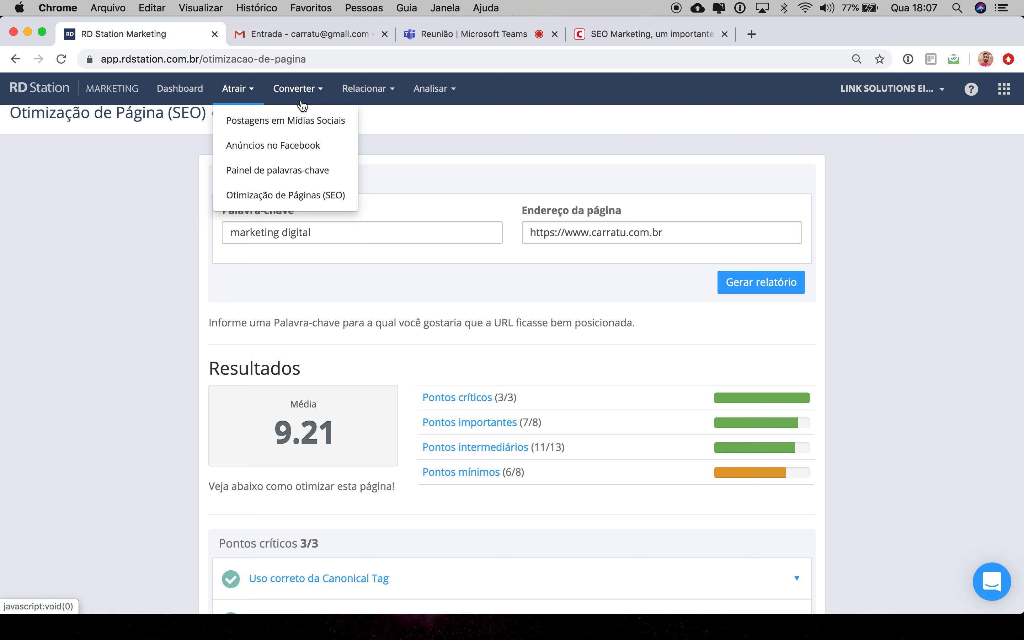
pyautogui.click(452, 90)
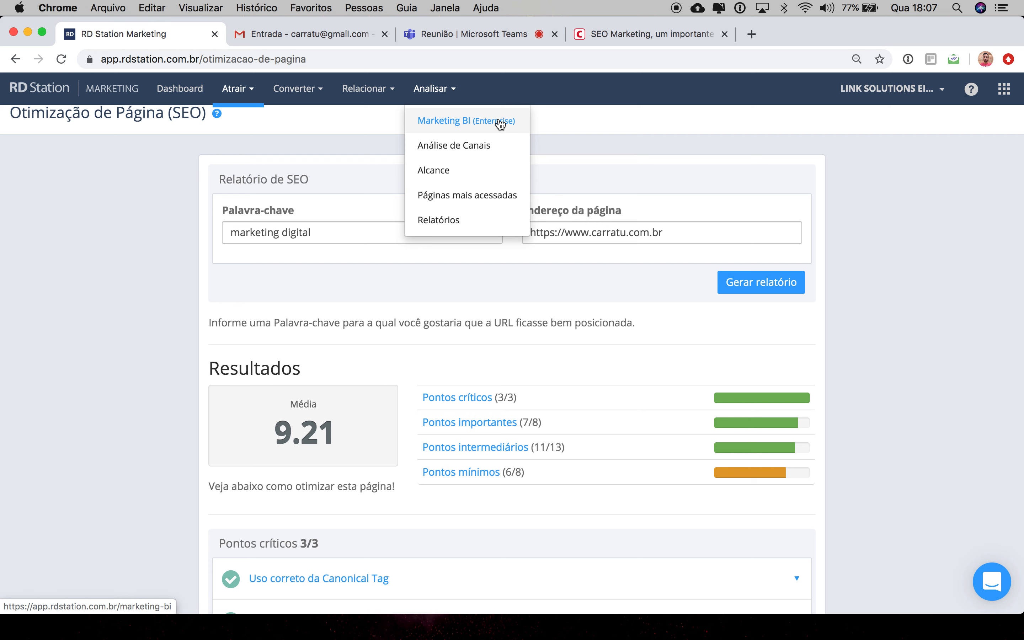
pyautogui.click(462, 146)
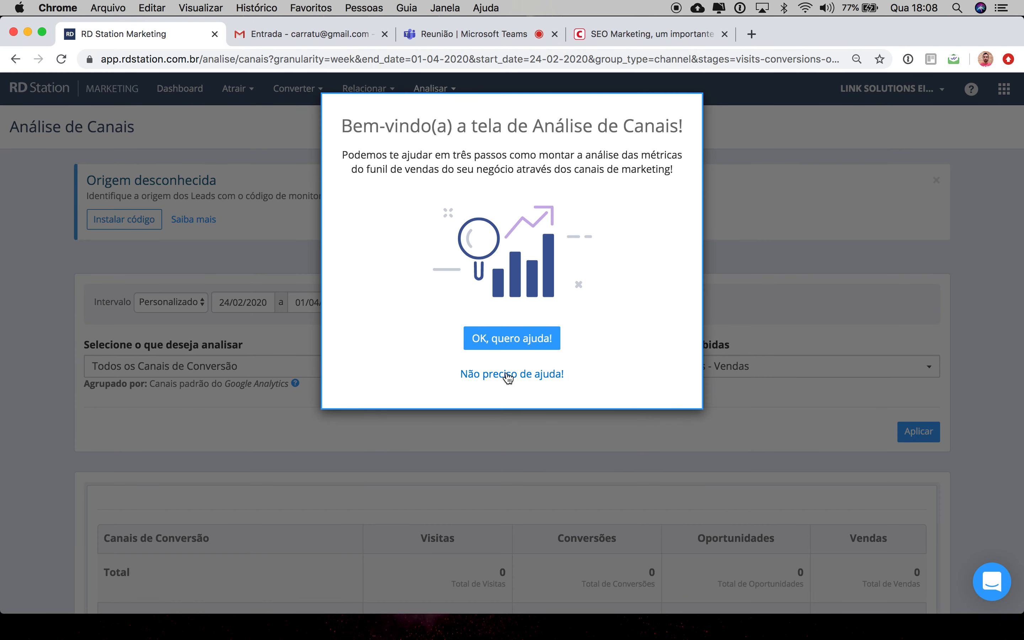
pyautogui.click(508, 375)
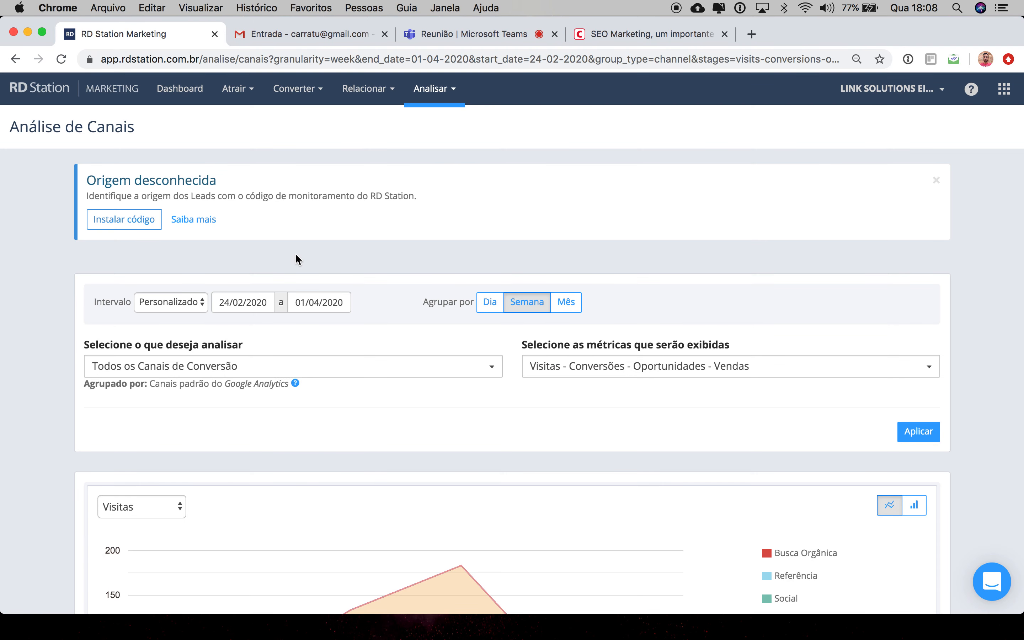
# Step: Open the Social channel's analysis from the conversion channels table
pyautogui.scroll(-5, 296, 255)
pyautogui.scroll(-3, 296, 256)
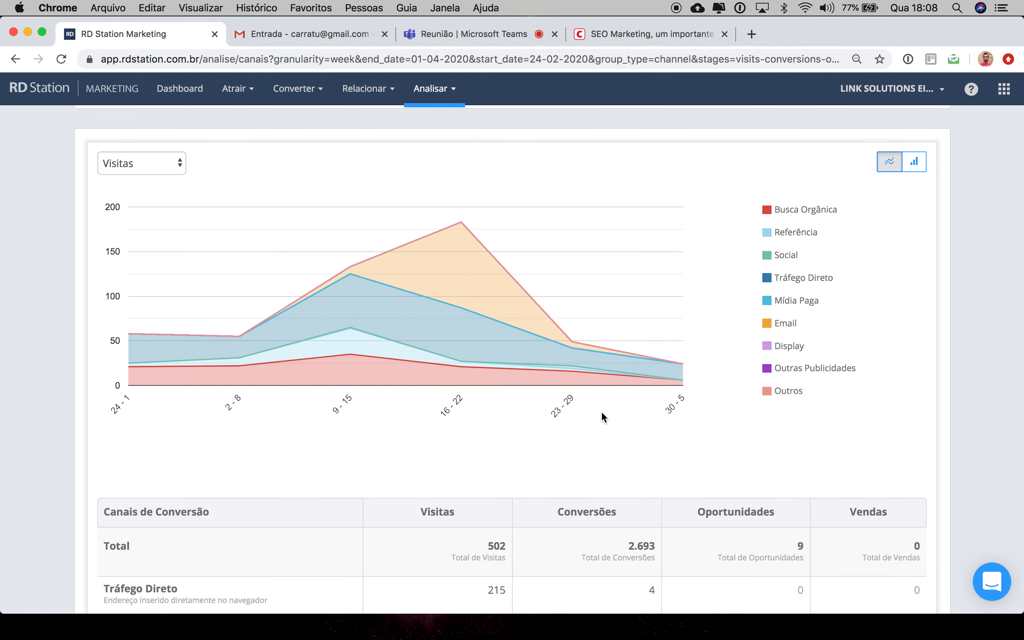
pyautogui.scroll(-3, 618, 433)
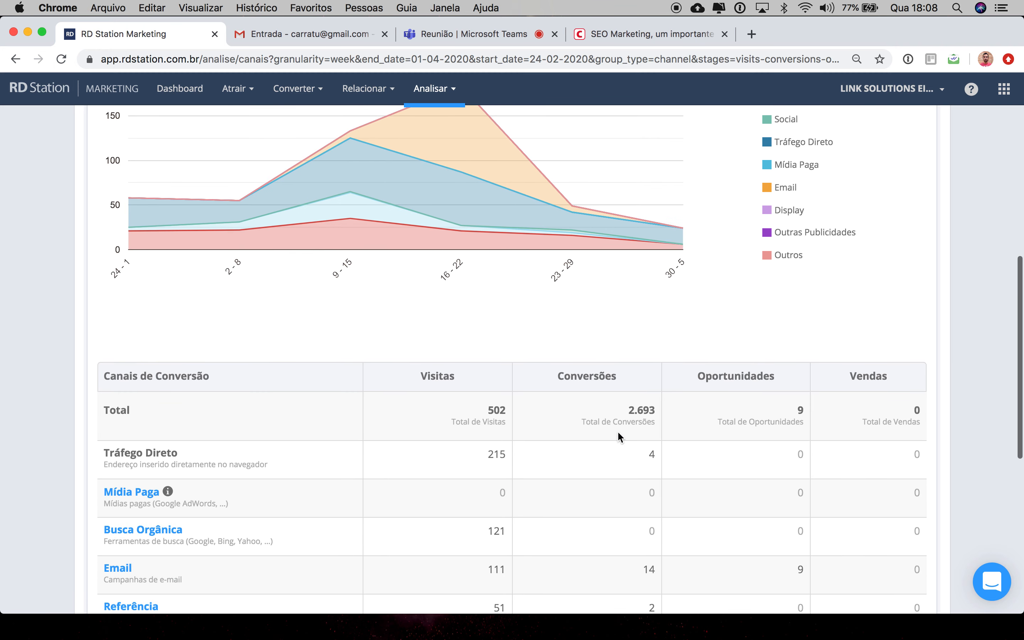
pyautogui.scroll(-1, 618, 432)
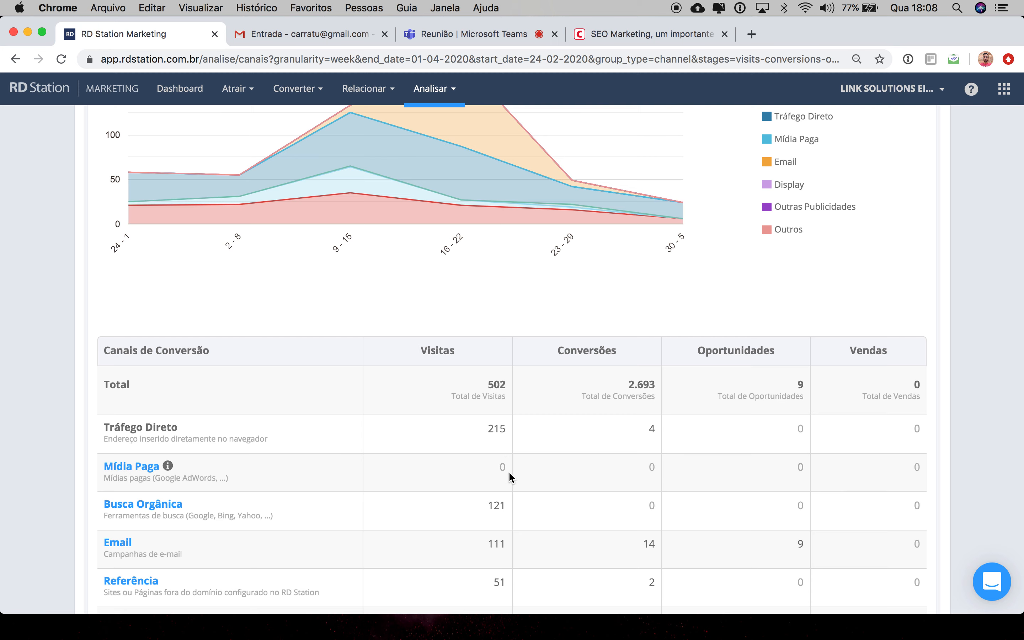
pyautogui.scroll(-5, 510, 476)
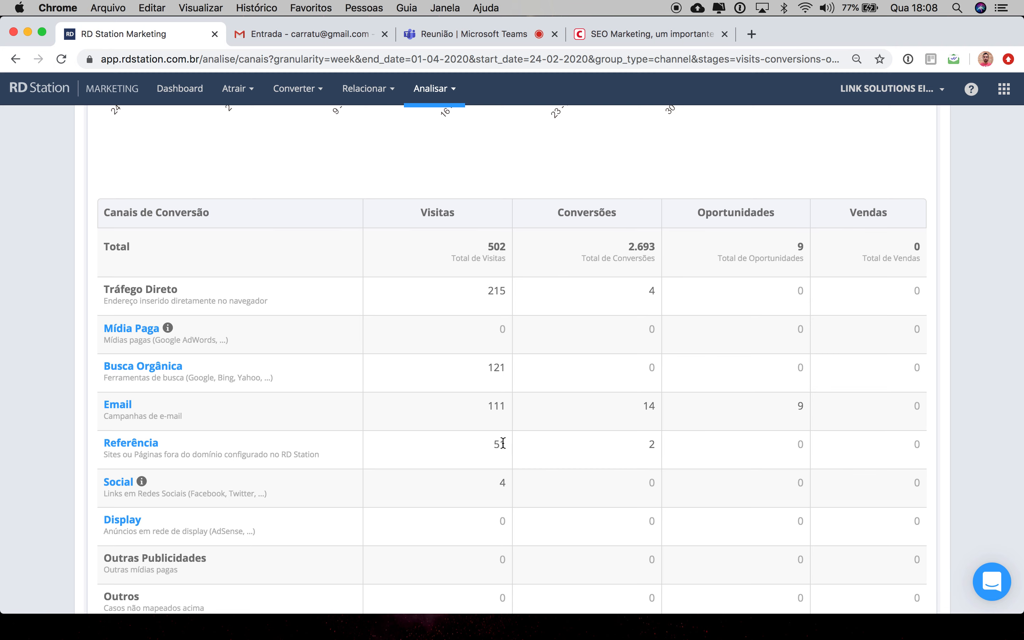
pyautogui.scroll(-5, 497, 460)
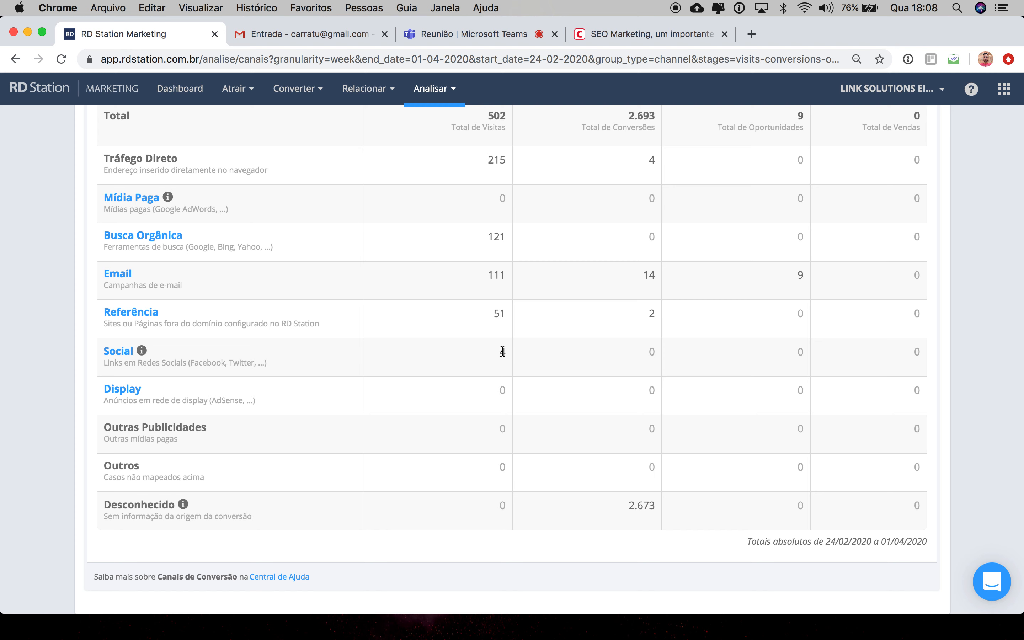
pyautogui.click(120, 357)
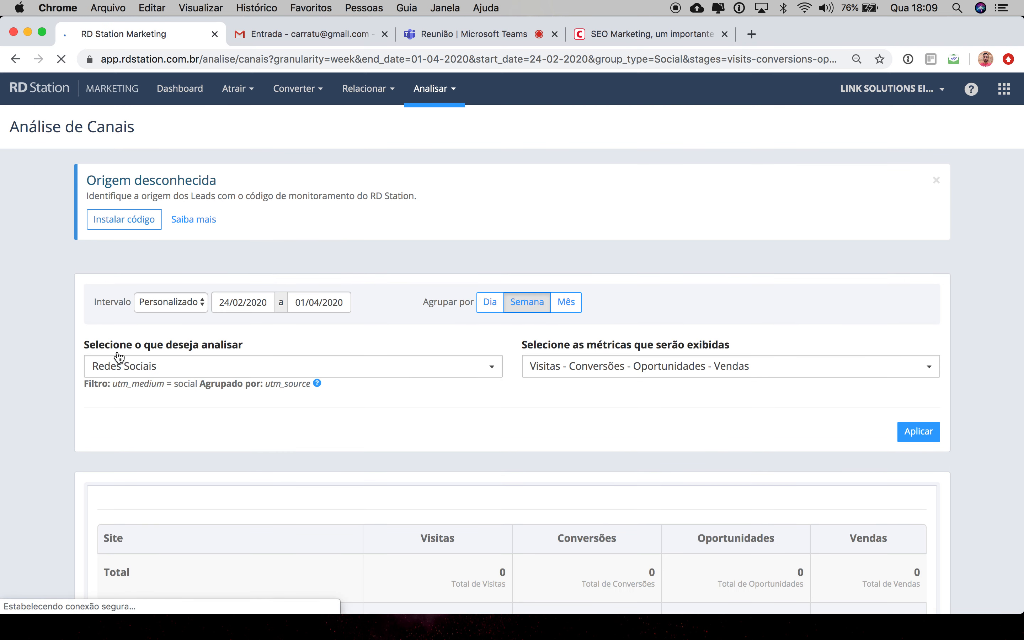
# Step: Examine the Redes Sociais visits chart and the site breakdown table
pyautogui.scroll(-5, 190, 392)
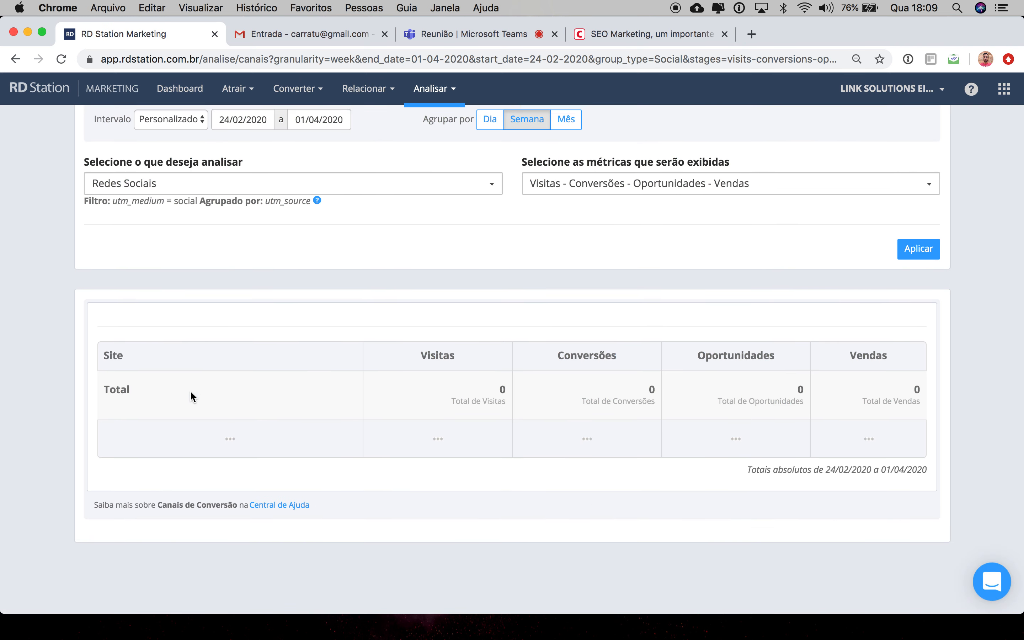
pyautogui.scroll(-5, 139, 444)
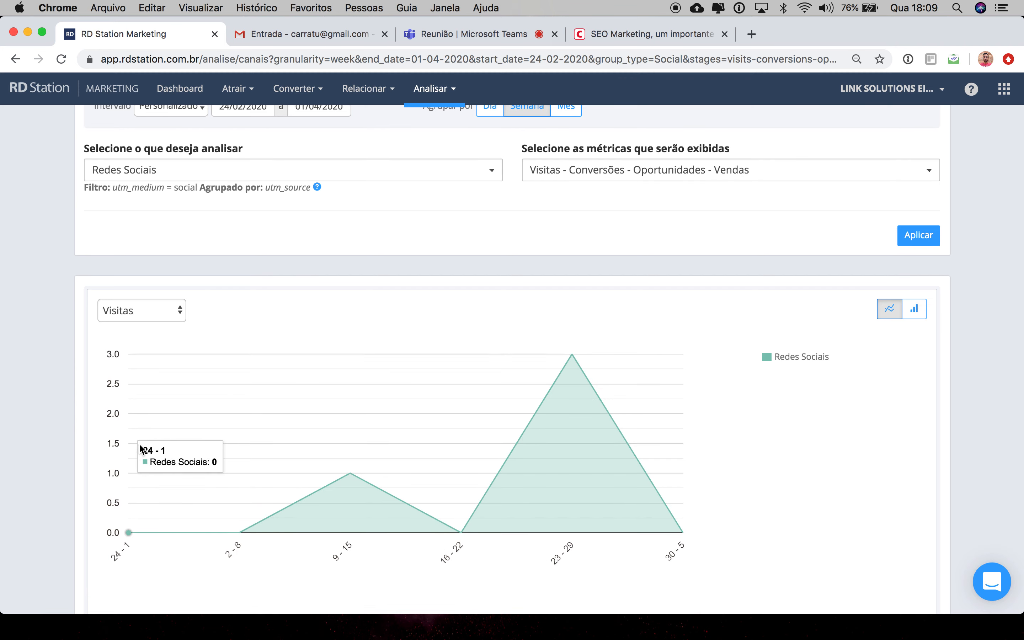
pyautogui.scroll(-3, 139, 444)
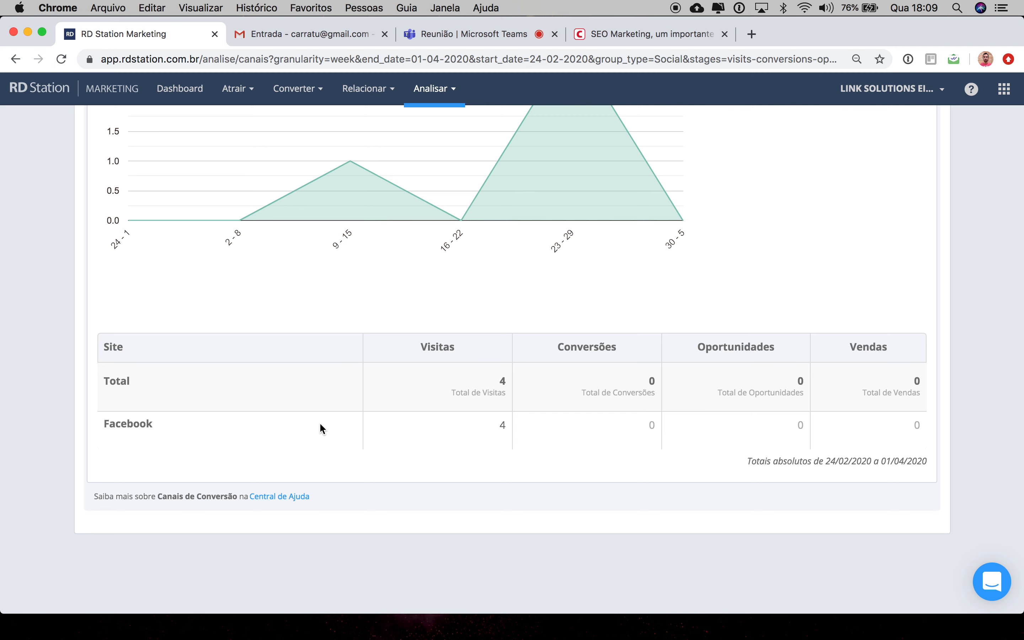
pyautogui.scroll(2, 319, 423)
pyautogui.scroll(3, 320, 426)
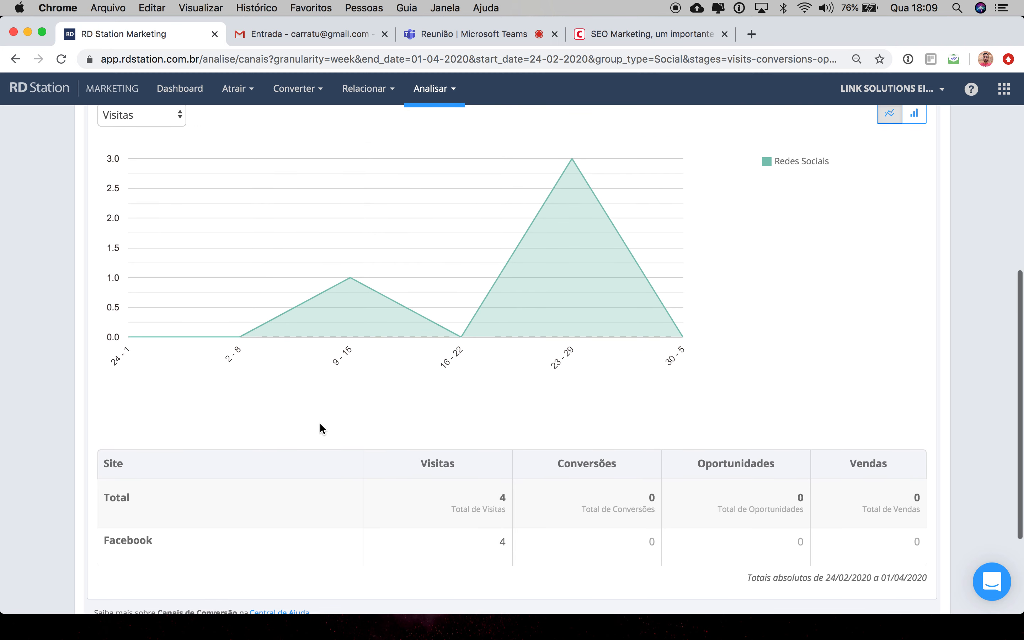
pyautogui.scroll(2, 320, 427)
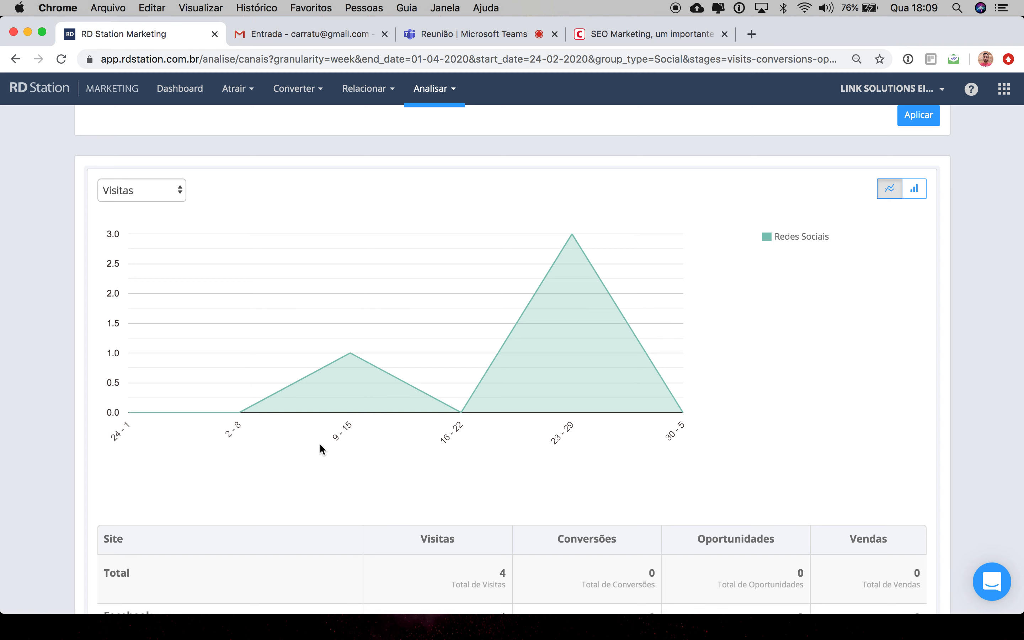
pyautogui.scroll(-5, 320, 448)
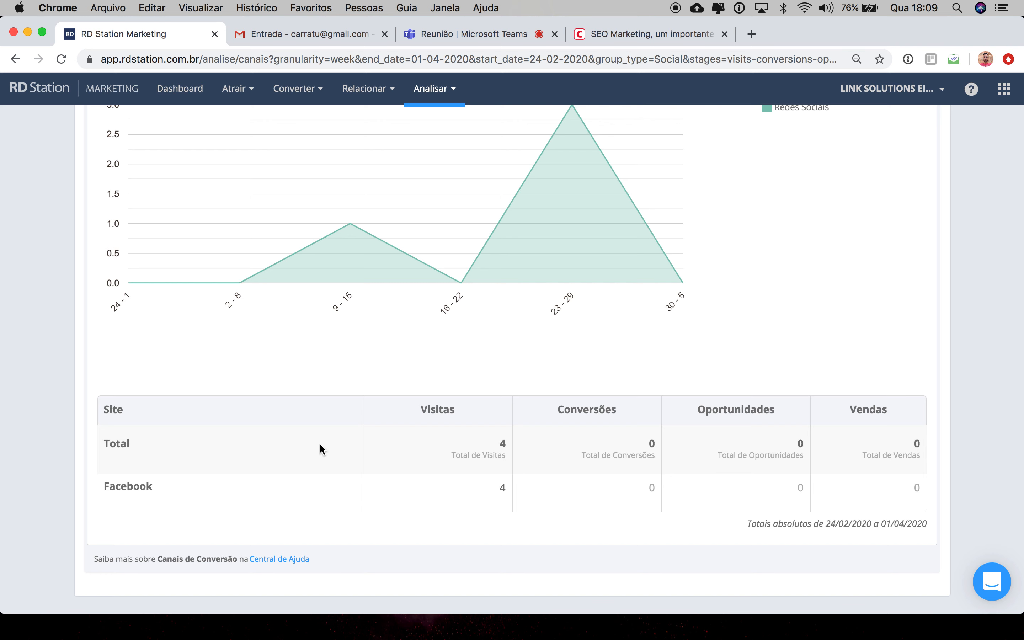
pyautogui.scroll(10, 320, 445)
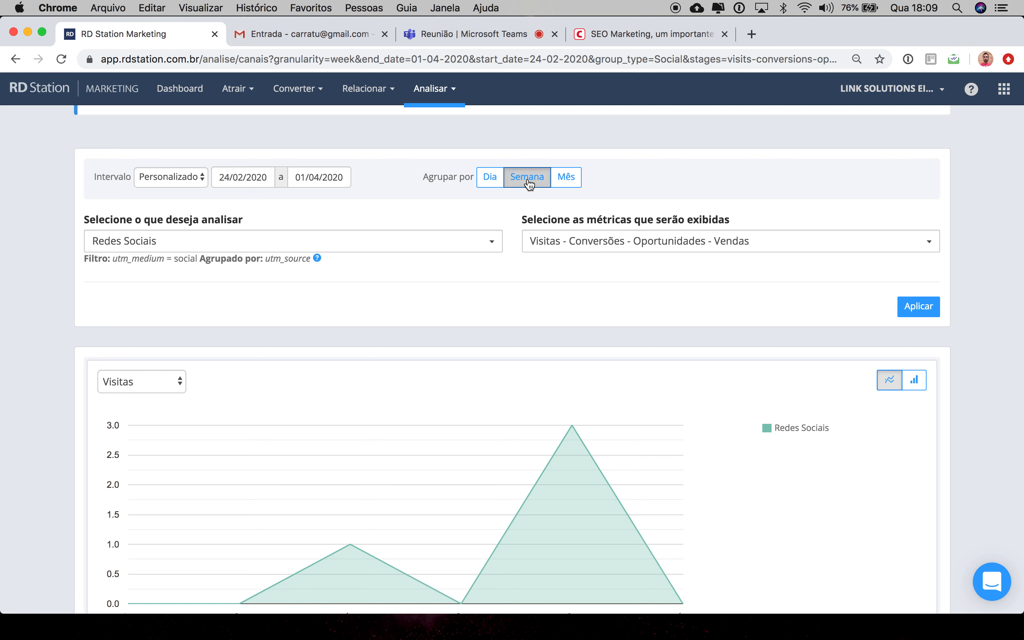
# Step: Group the Redes Sociais analysis by Mês and apply it
pyautogui.click(566, 181)
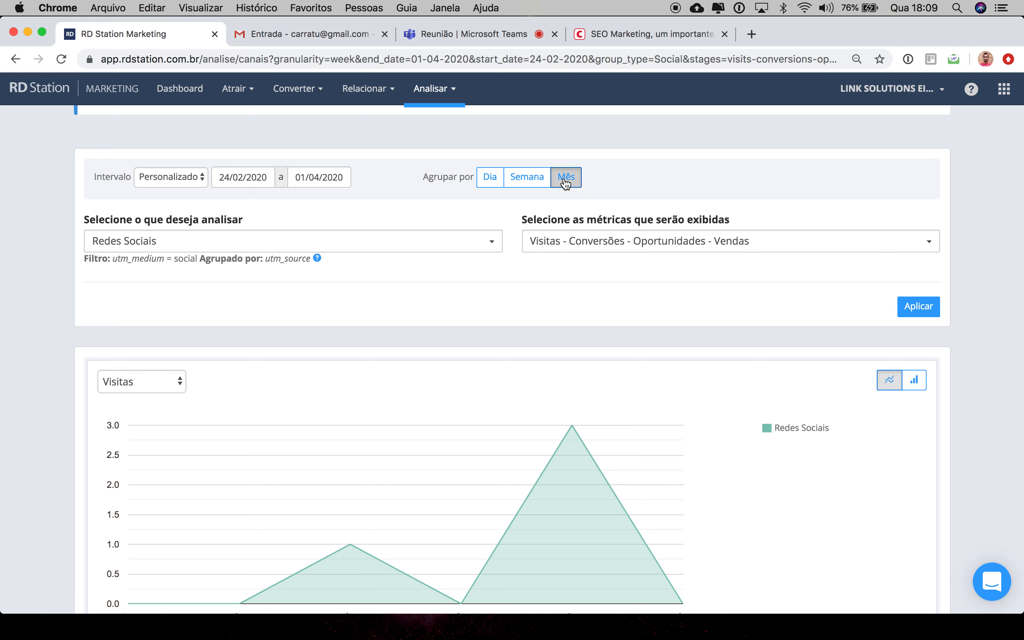
pyautogui.scroll(-3, 619, 380)
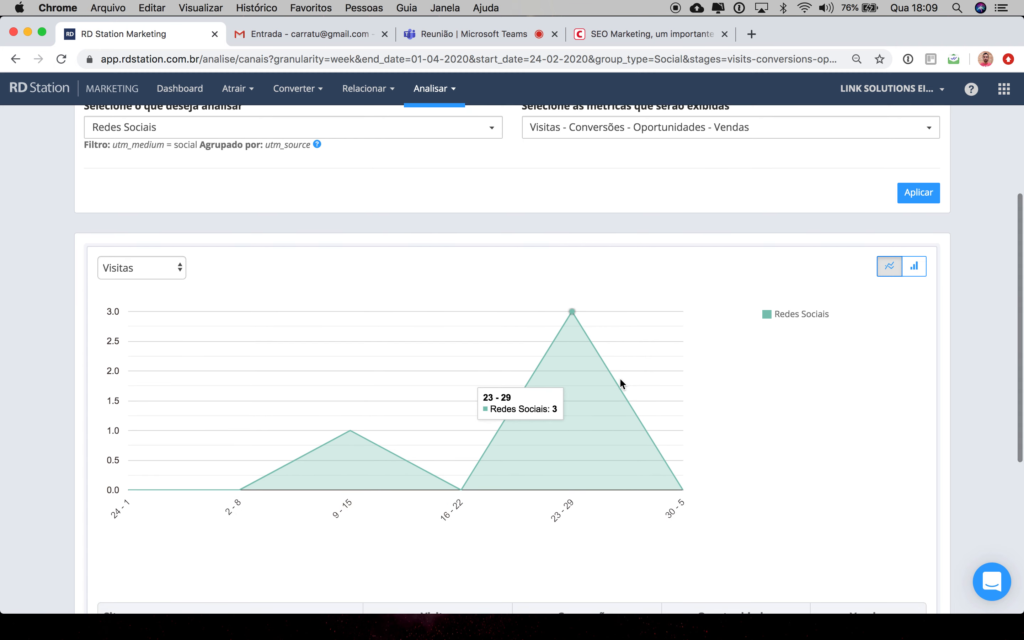
pyautogui.click(919, 193)
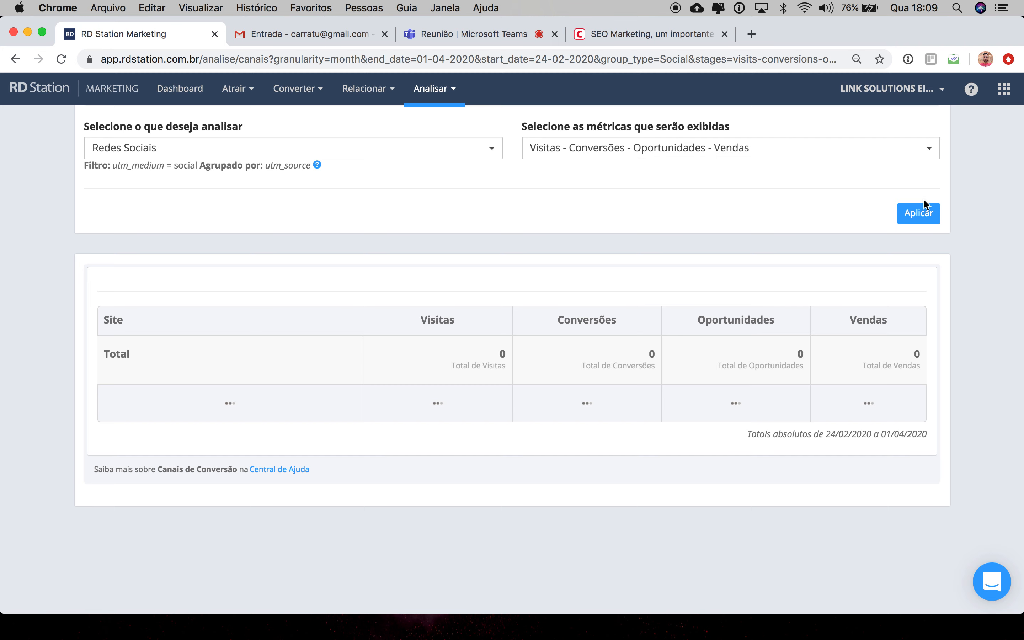
pyautogui.scroll(-6, 768, 417)
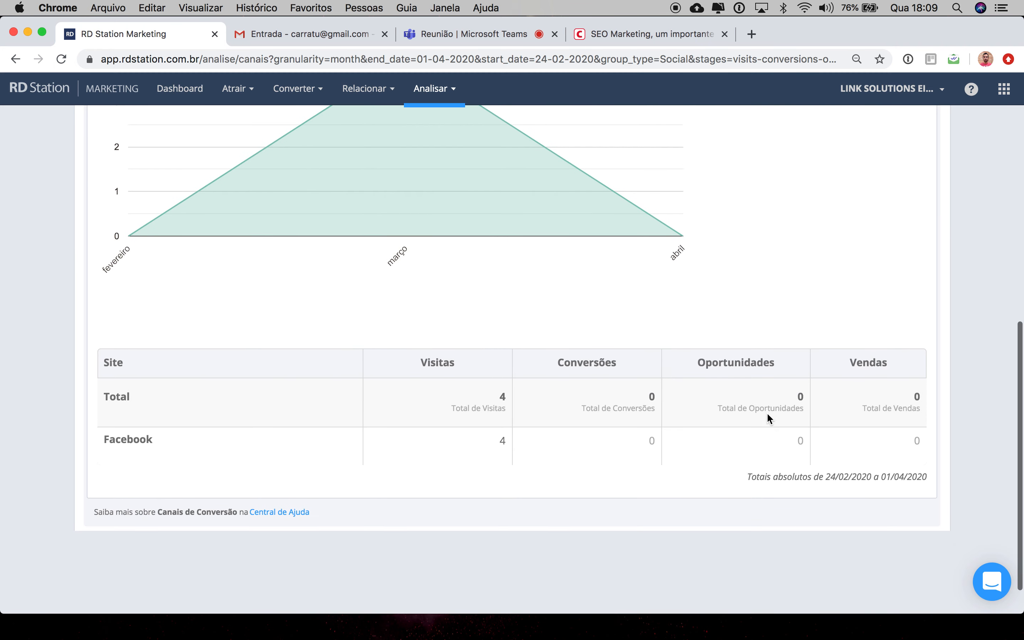
pyautogui.scroll(-1, 766, 412)
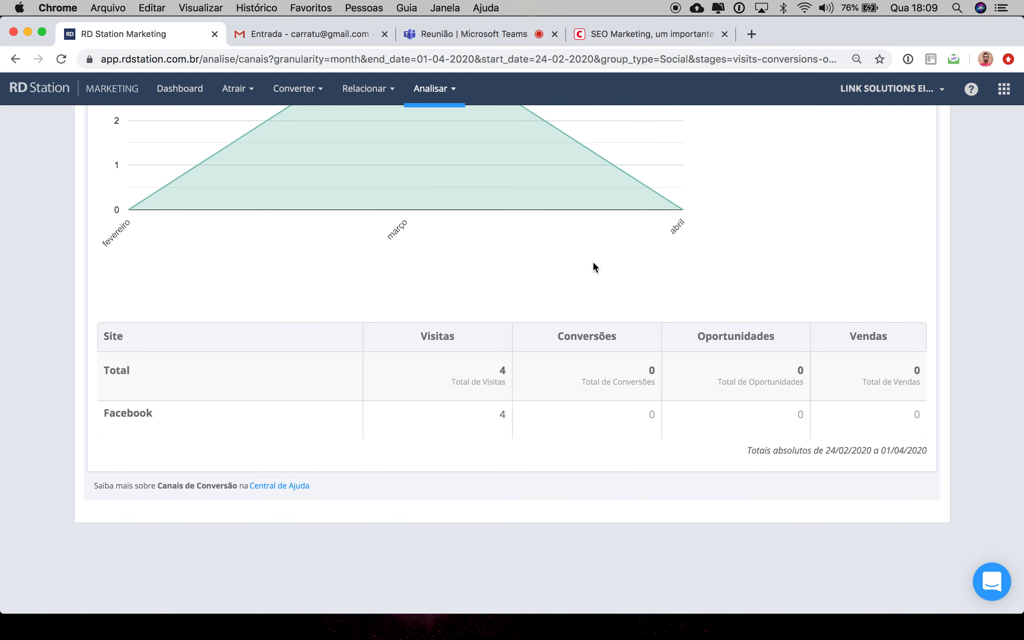
pyautogui.scroll(3, 593, 267)
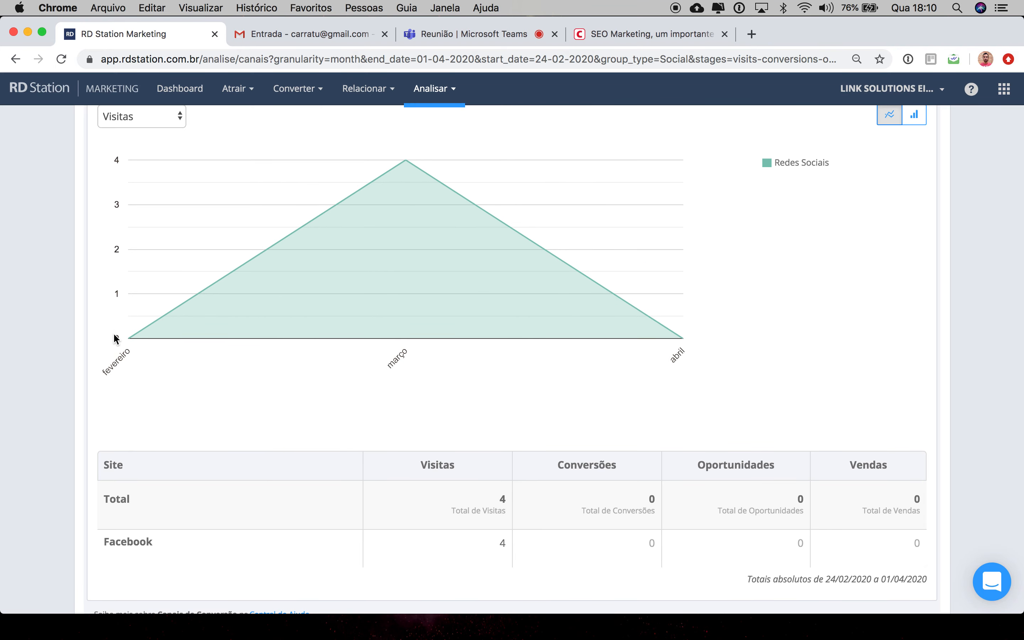
pyautogui.scroll(2, 129, 340)
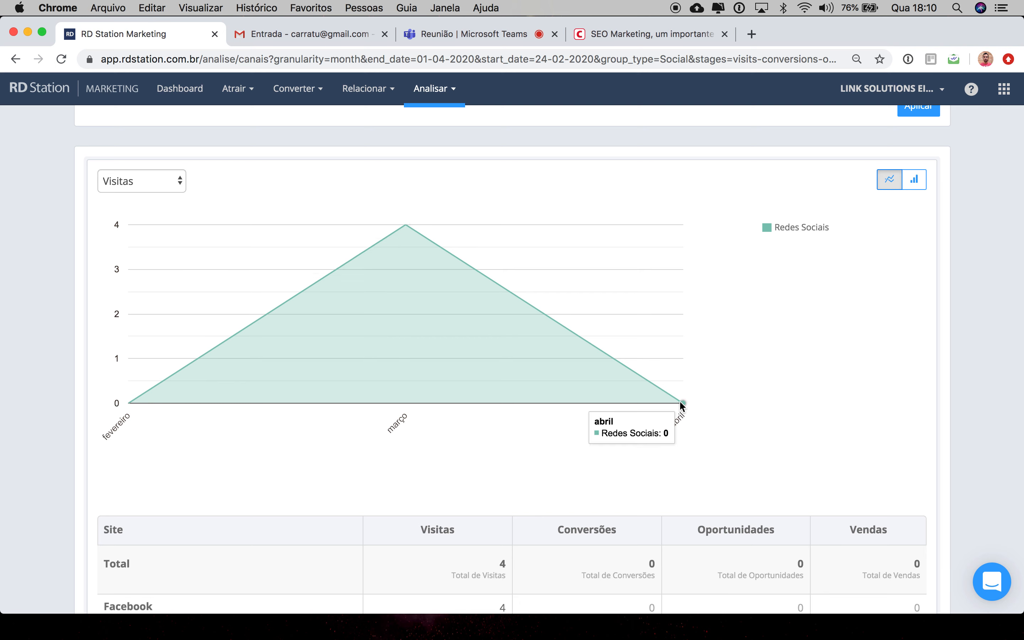
pyautogui.moveTo(403, 226)
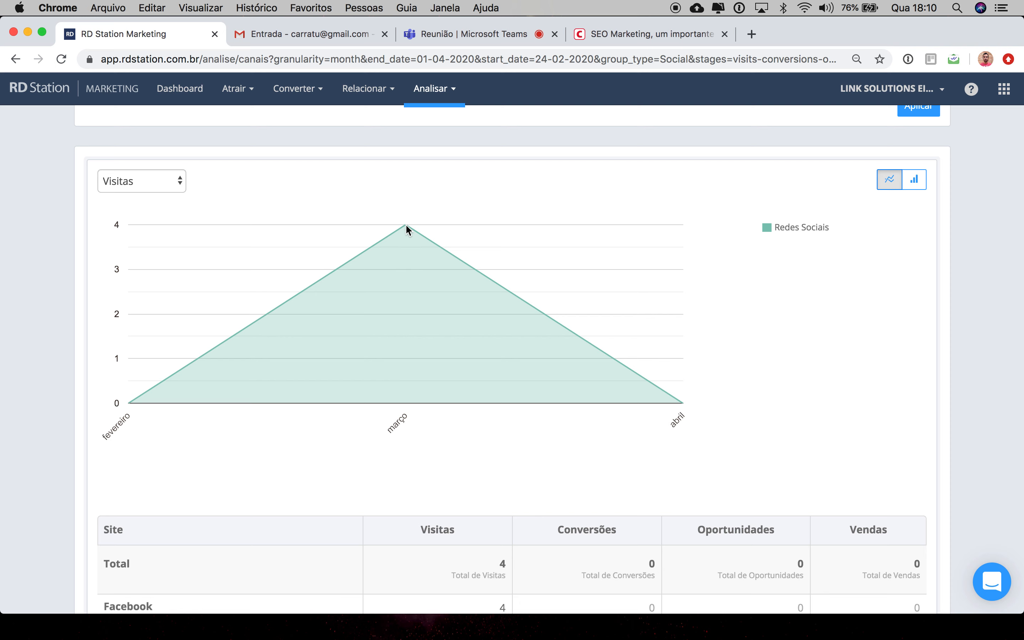
# Step: Switch the channel analysis to Campanhas de e-mail and apply it
pyautogui.moveTo(676, 397)
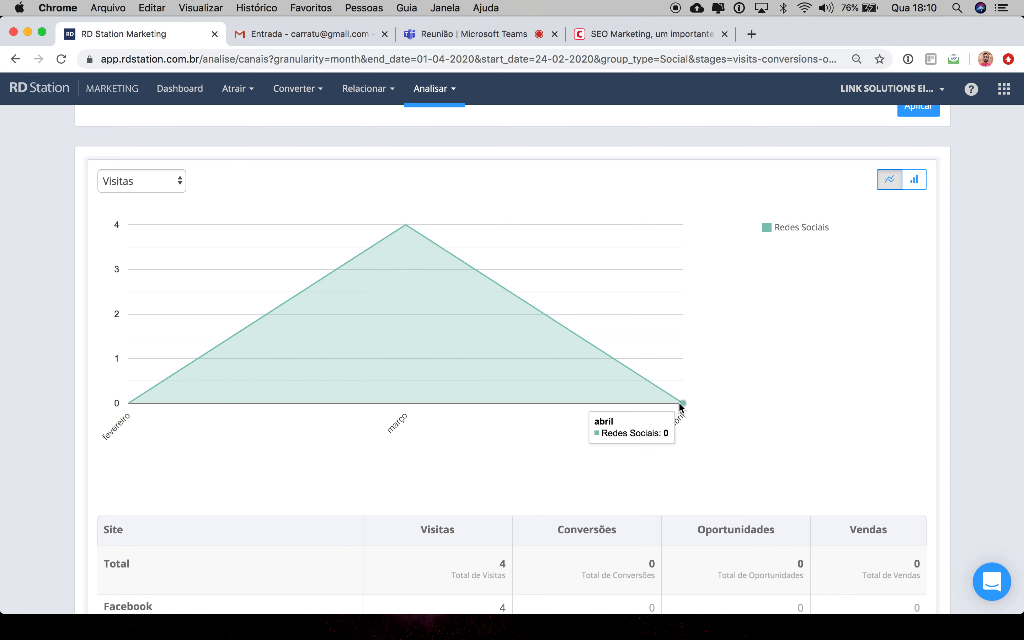
pyautogui.scroll(5, 435, 270)
pyautogui.scroll(2, 436, 271)
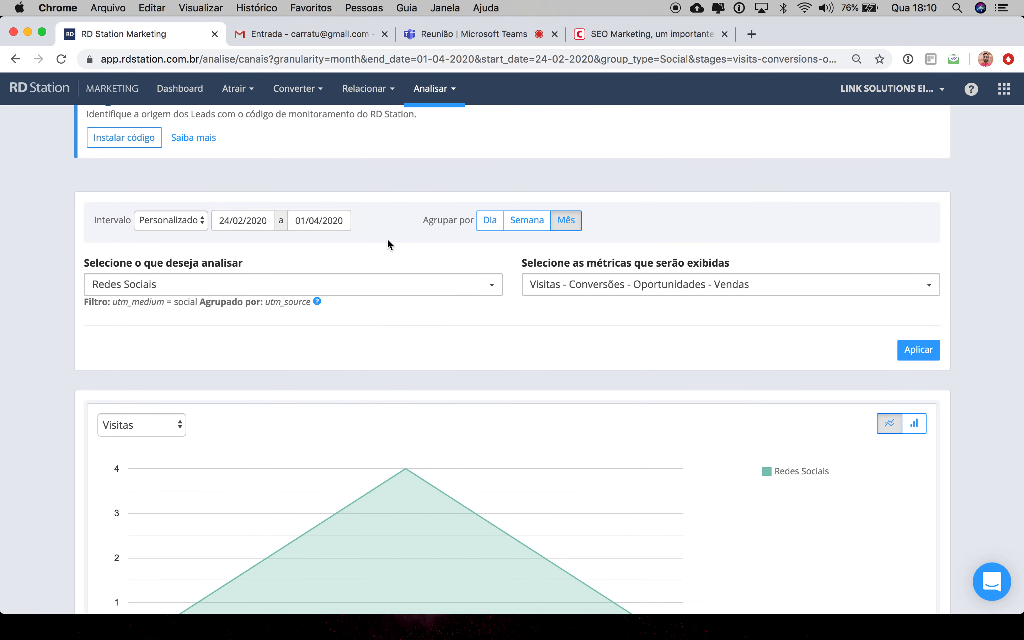
pyautogui.click(584, 291)
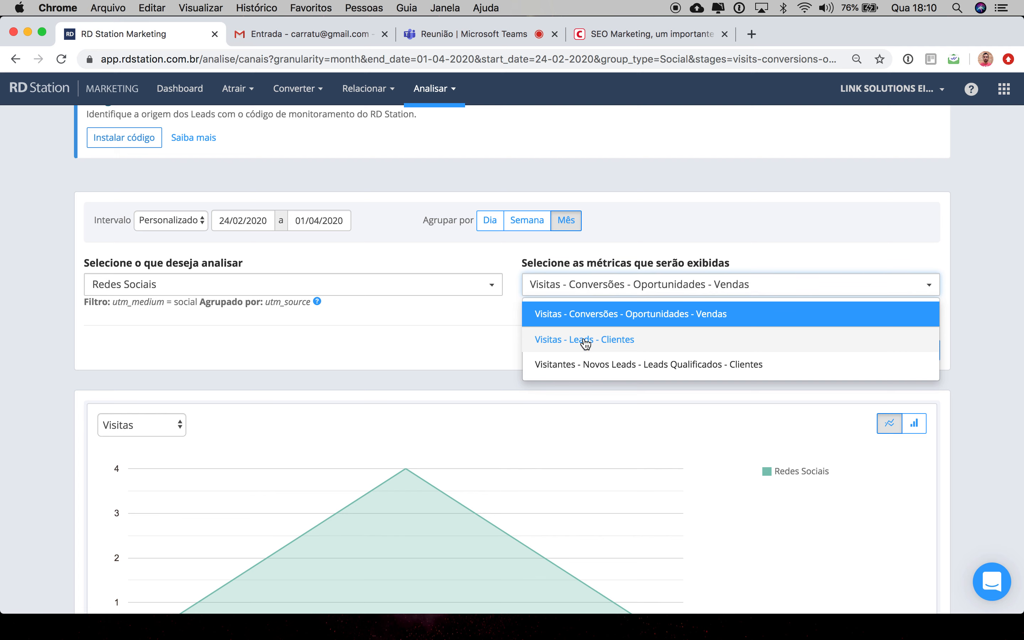
pyautogui.click(432, 322)
pyautogui.click(423, 285)
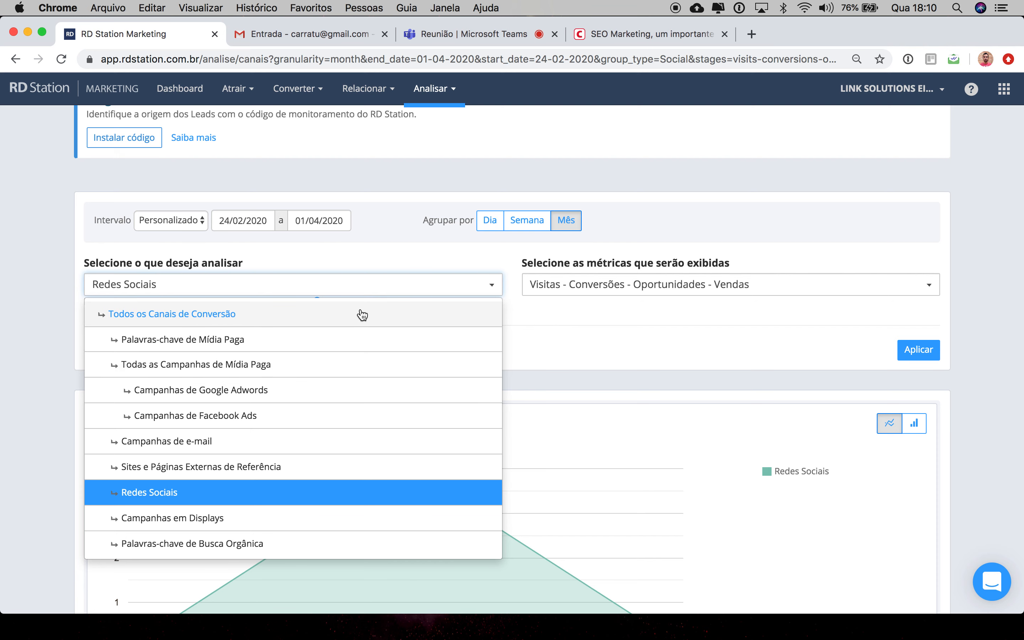
pyautogui.click(245, 440)
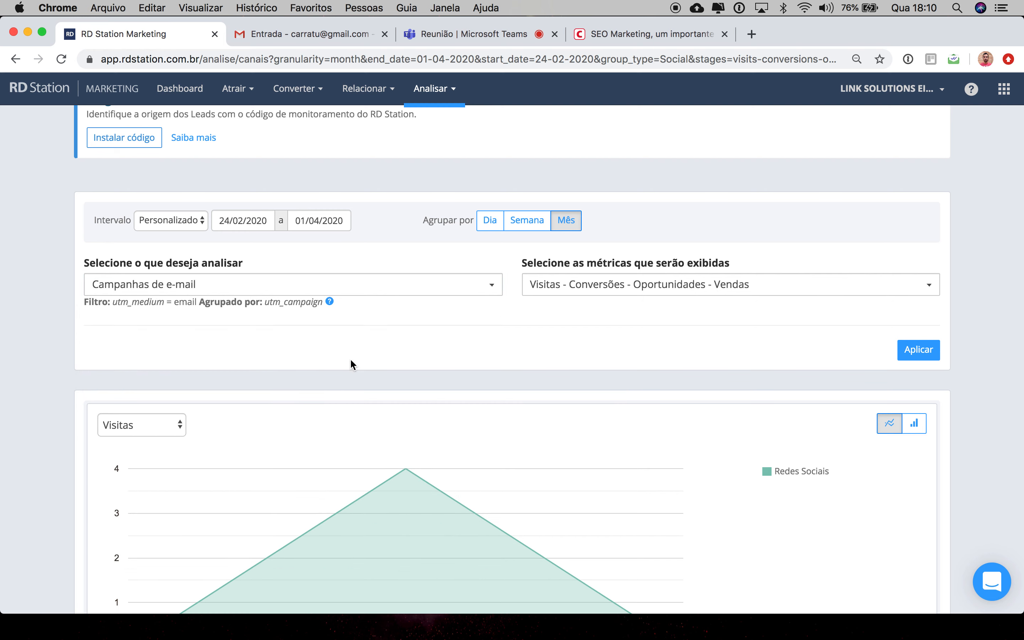
pyautogui.click(916, 349)
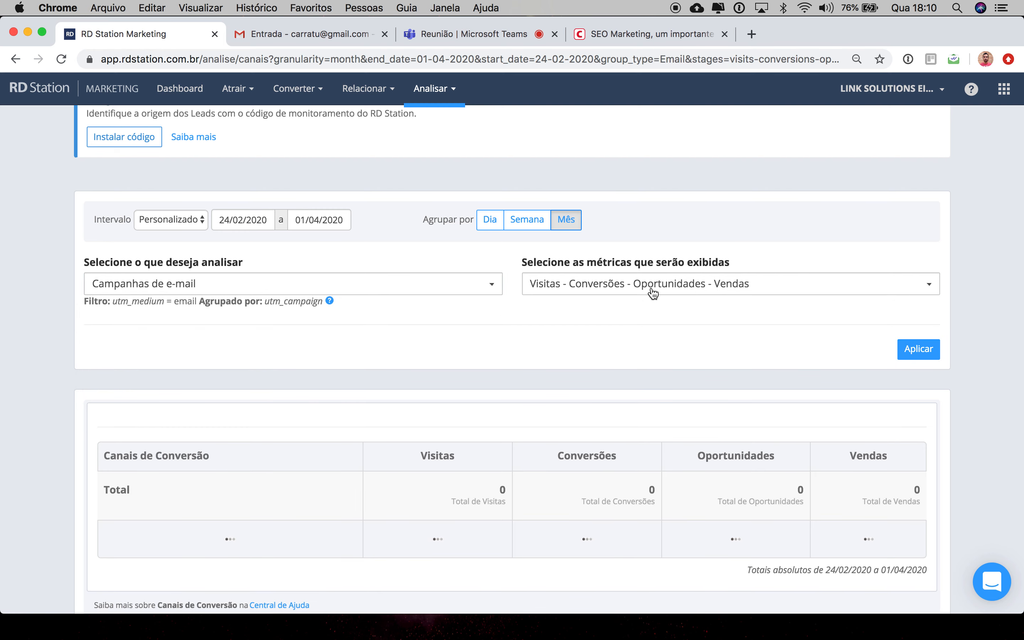
# Step: Examine the e-mail campaigns visits chart and the per-campaign breakdown table
pyautogui.scroll(-2, 651, 292)
pyautogui.scroll(-5, 650, 286)
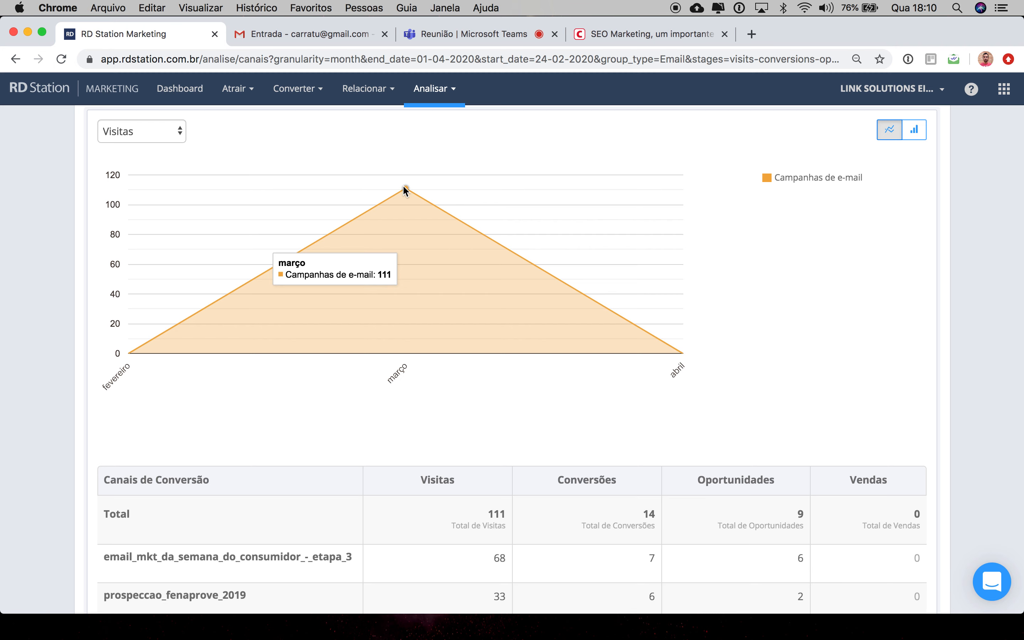
pyautogui.scroll(-3, 404, 186)
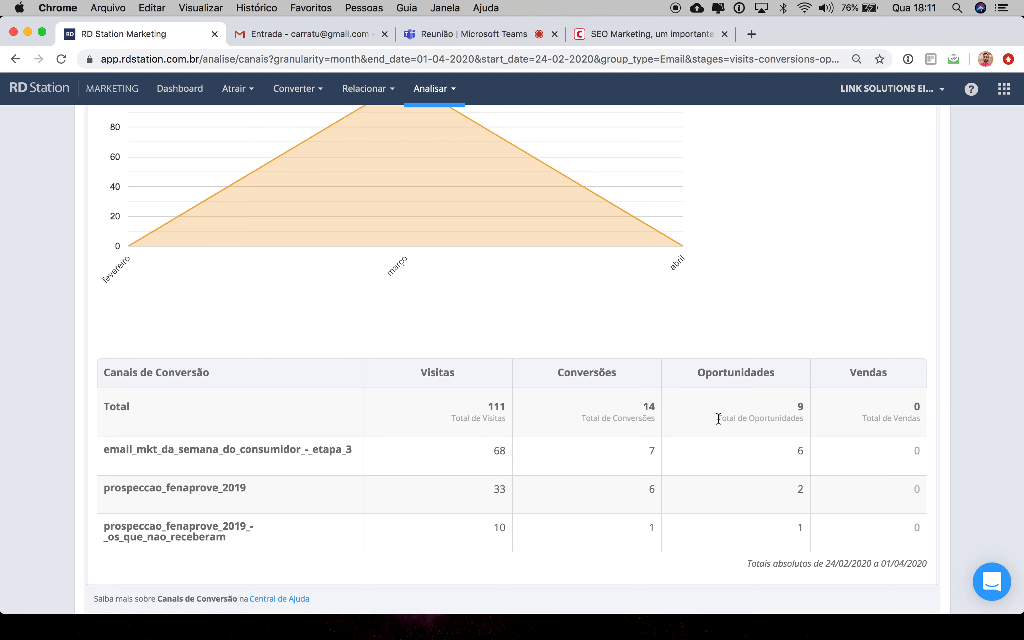
pyautogui.scroll(-3, 679, 447)
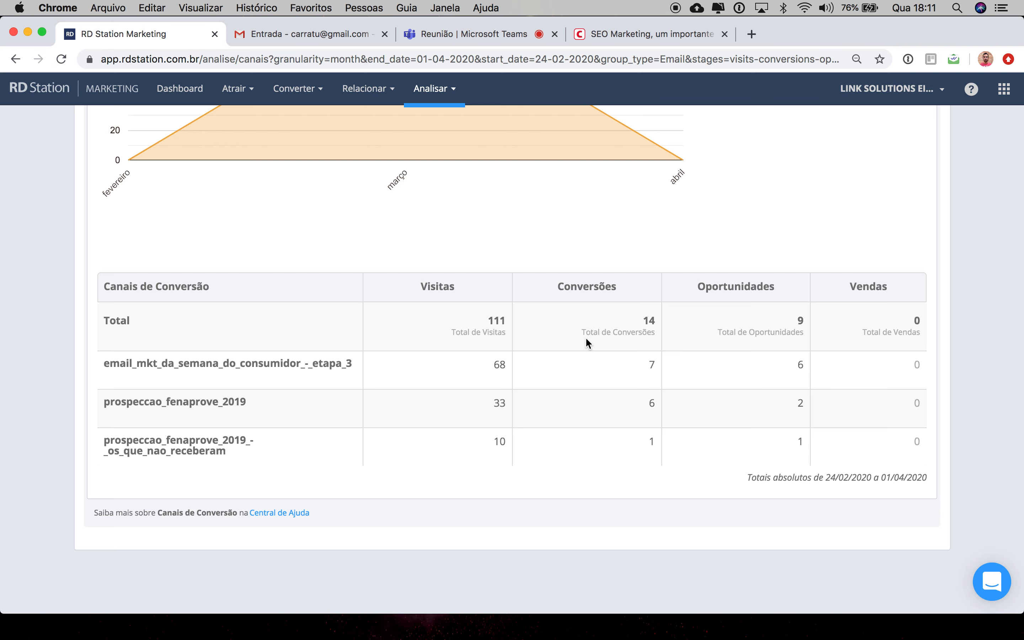
pyautogui.scroll(6, 586, 337)
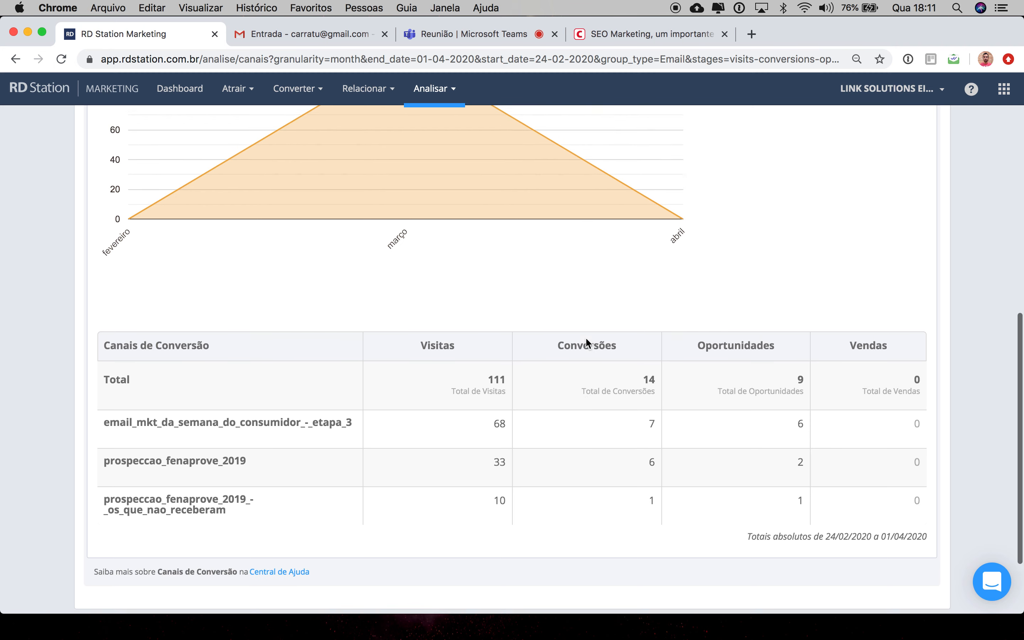
pyautogui.scroll(-5, 585, 338)
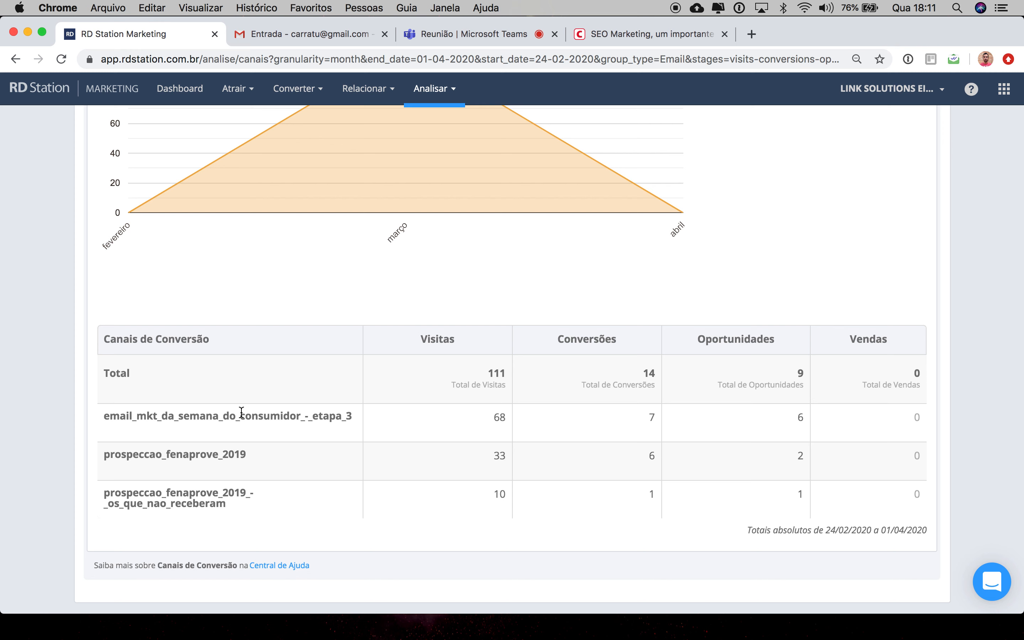
pyautogui.moveTo(450, 386); pyautogui.dragTo(507, 389)
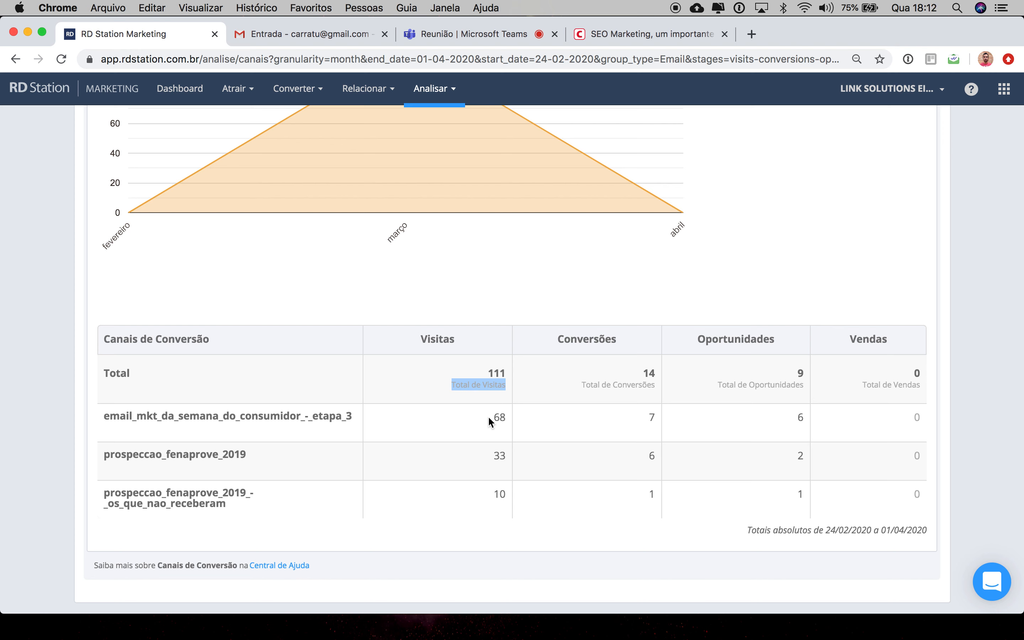
pyautogui.moveTo(487, 416); pyautogui.dragTo(507, 416)
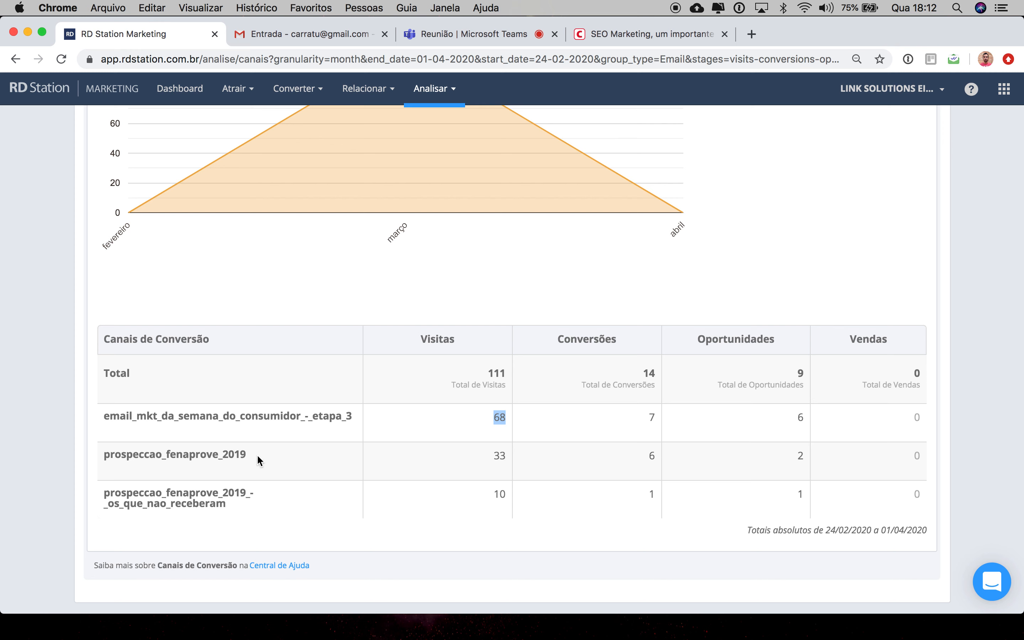
pyautogui.click(489, 455)
pyautogui.moveTo(487, 495); pyautogui.dragTo(510, 494)
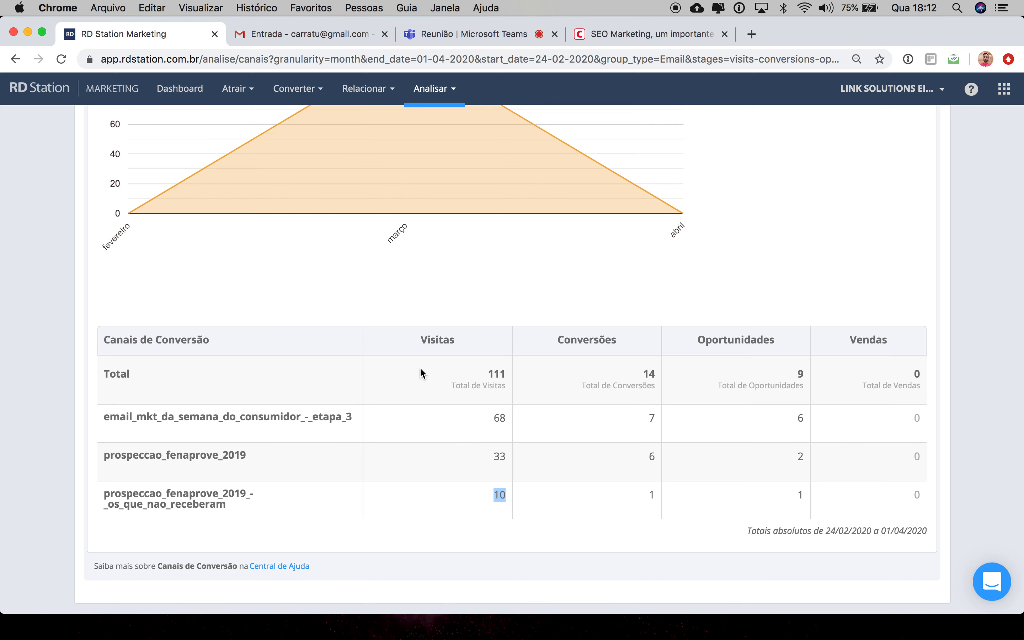
pyautogui.scroll(1, 419, 366)
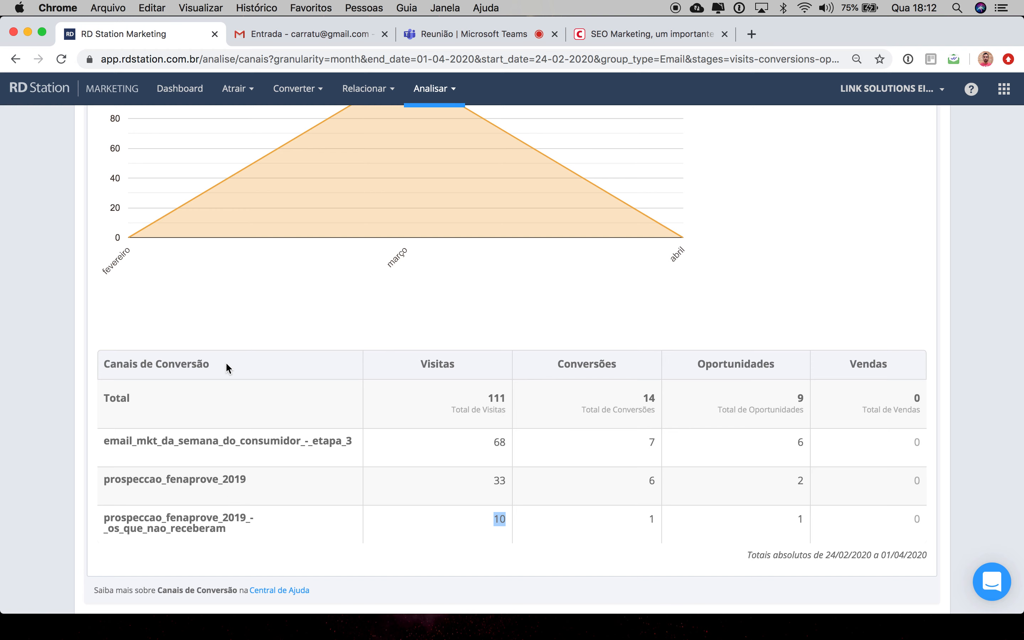
pyautogui.scroll(5, 237, 292)
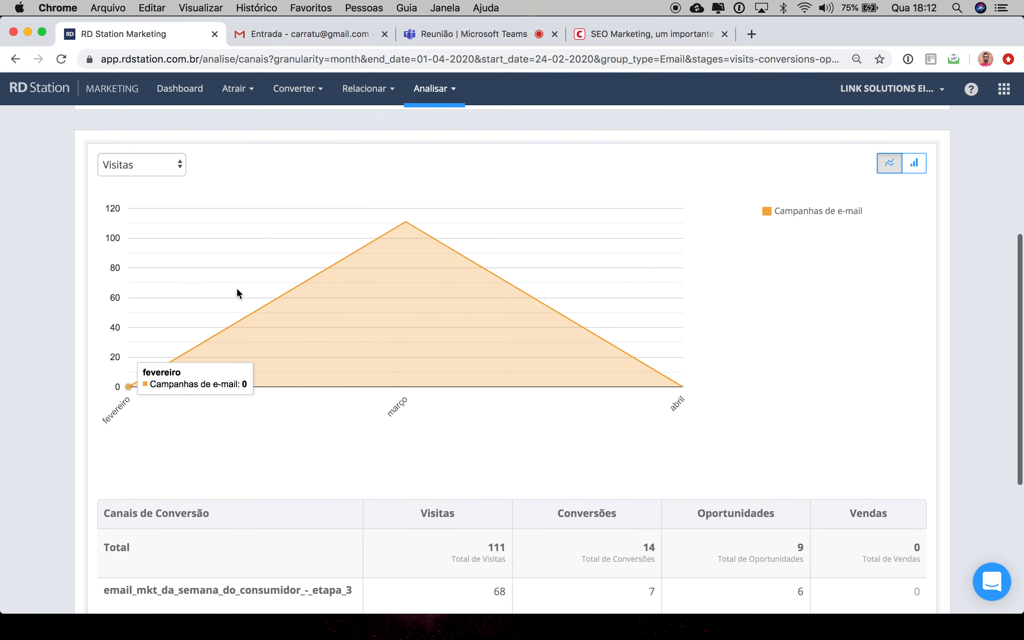
pyautogui.scroll(10, 236, 292)
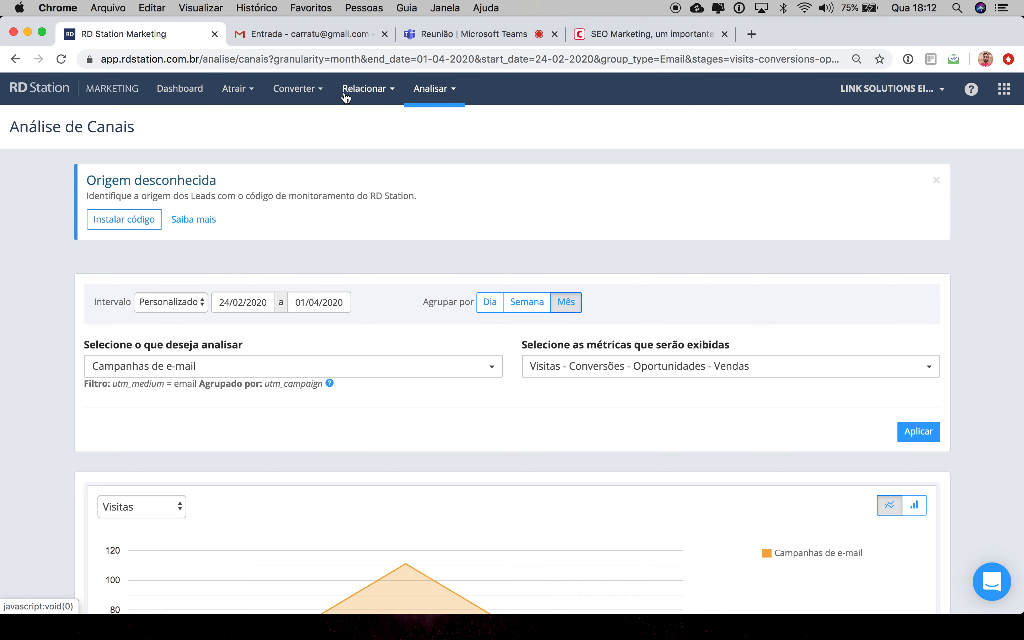
# Step: Open the Alcance report under Analisar and examine its reach chart and origin table
pyautogui.click(435, 100)
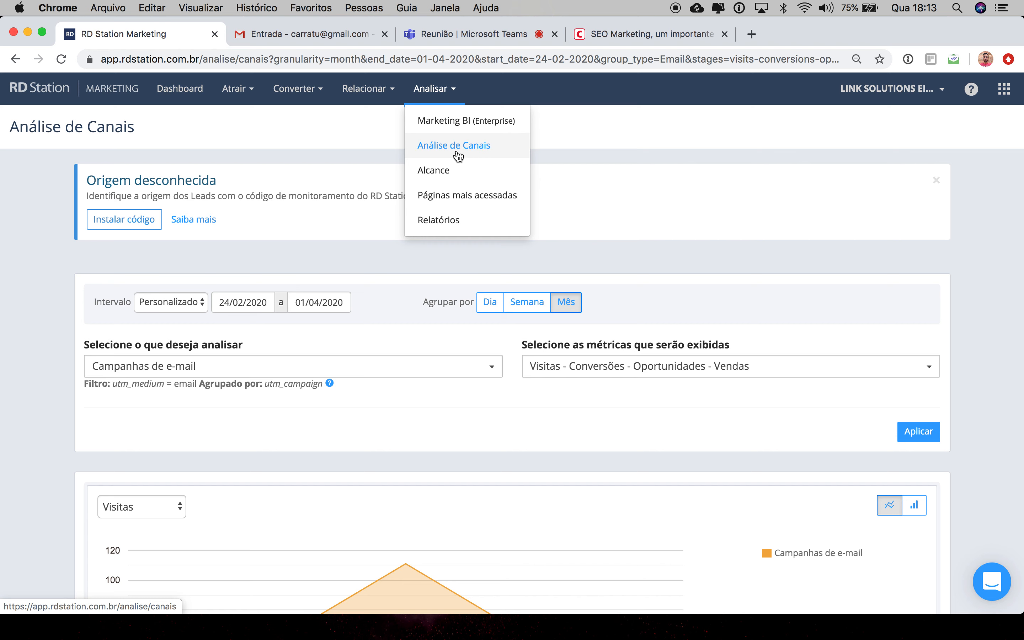
pyautogui.click(453, 174)
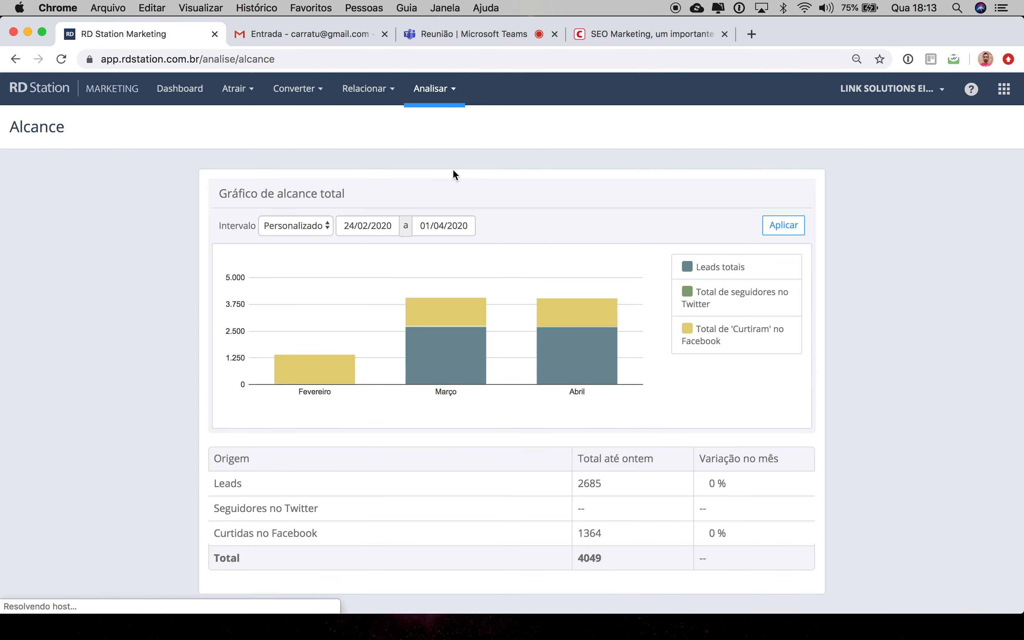
pyautogui.scroll(-3, 749, 387)
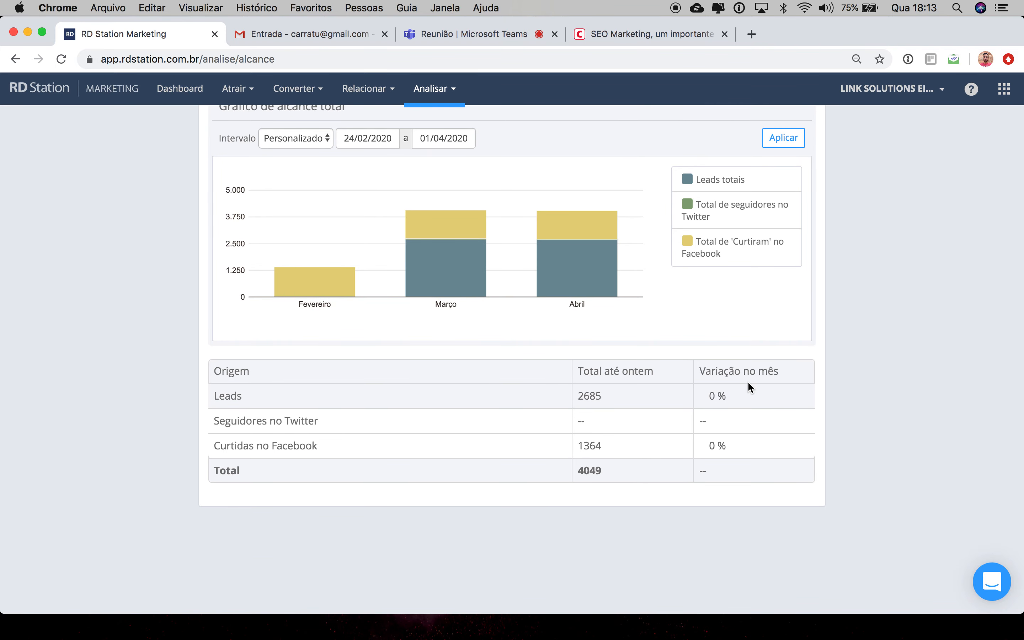
pyautogui.scroll(2, 747, 380)
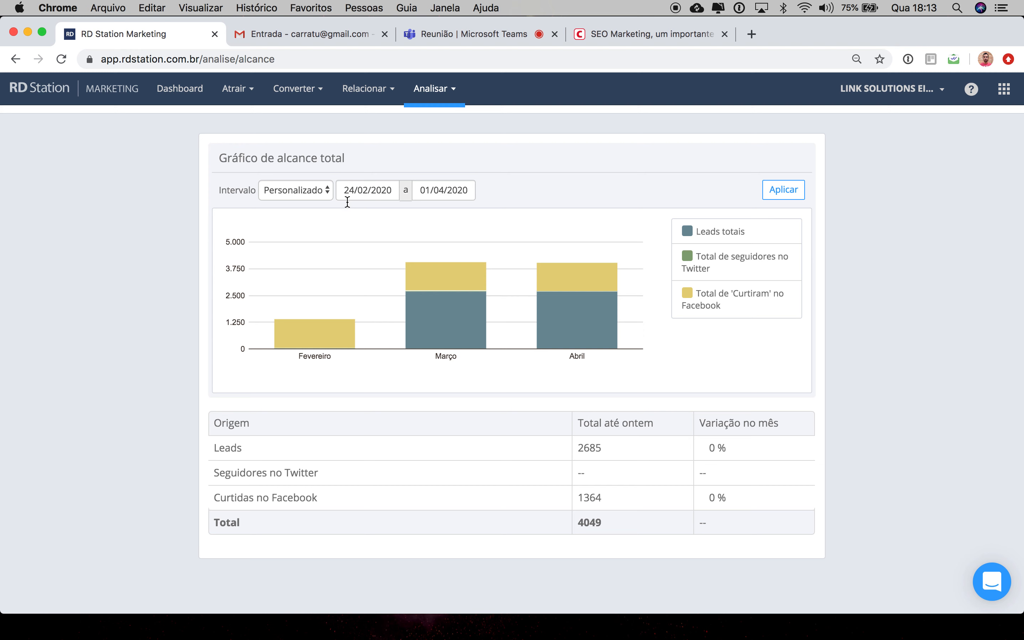
pyautogui.moveTo(318, 344)
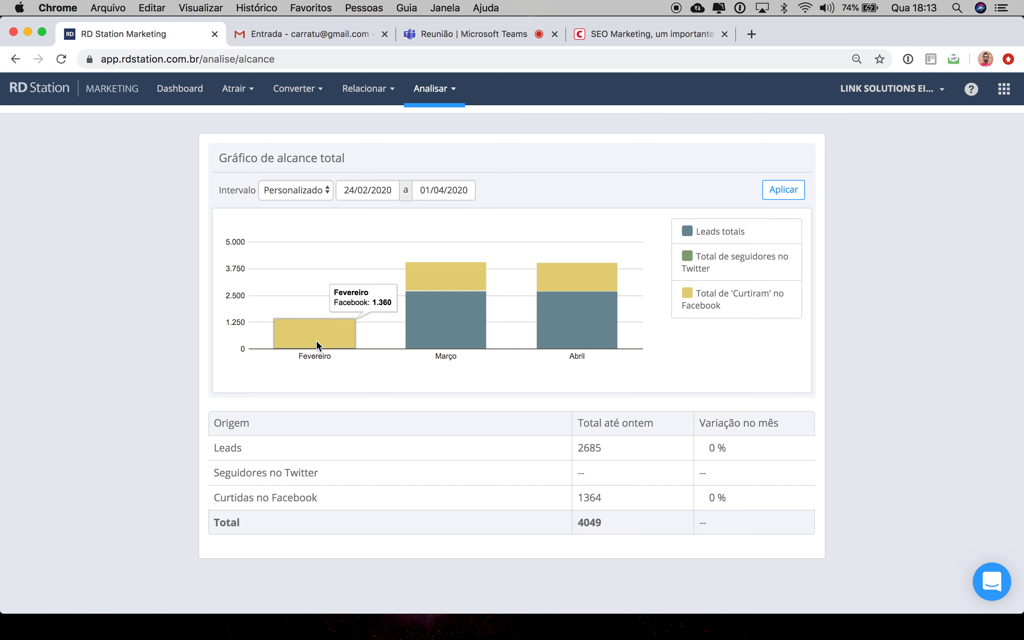
pyautogui.moveTo(437, 297)
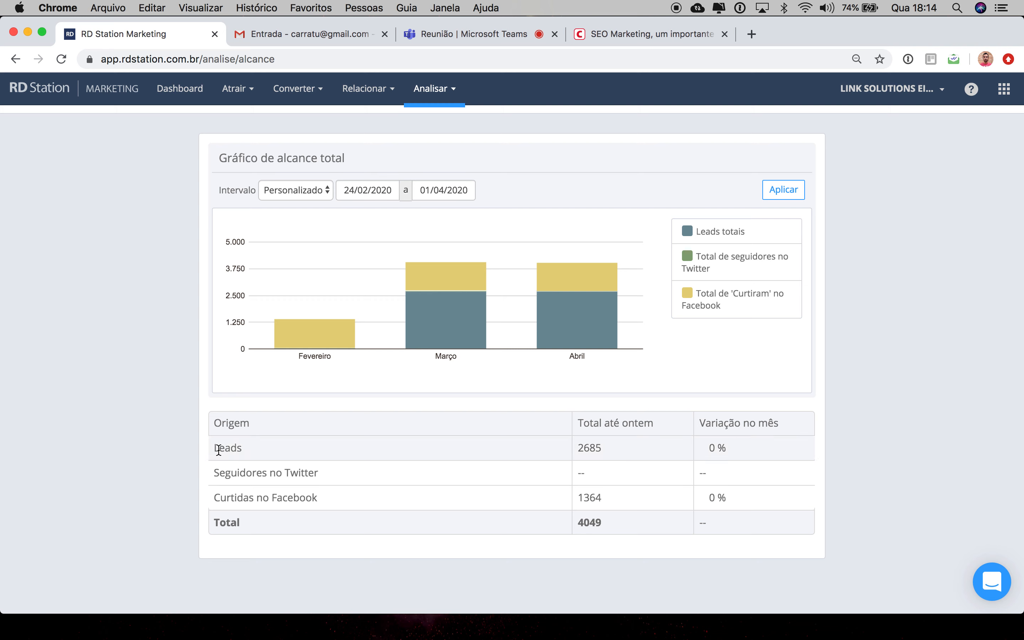
pyautogui.moveTo(213, 448); pyautogui.dragTo(239, 449)
pyautogui.moveTo(612, 446); pyautogui.dragTo(575, 447)
pyautogui.click(358, 478)
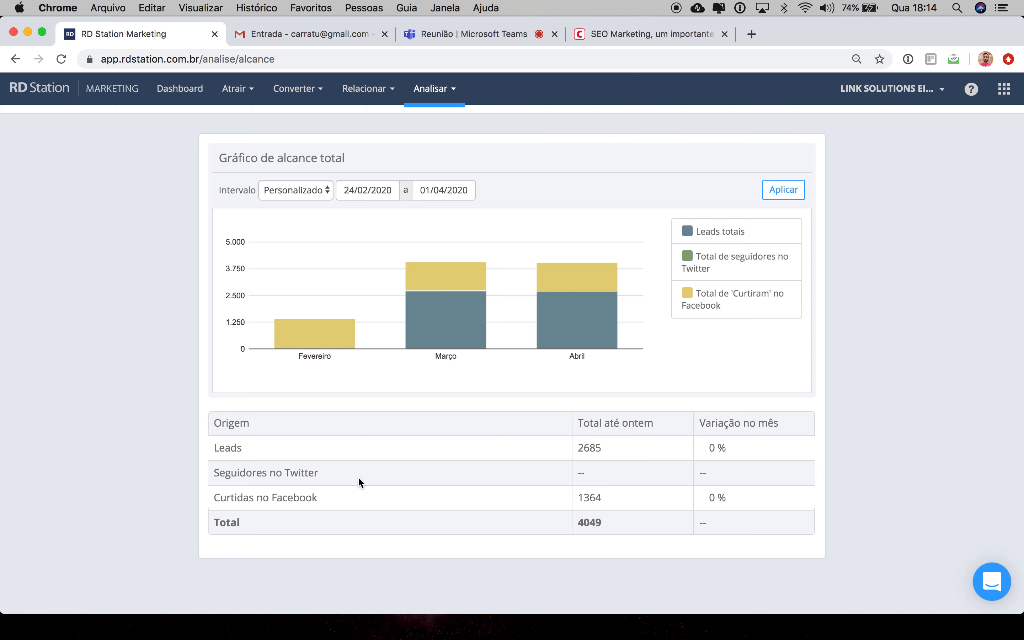
pyautogui.scroll(1, 358, 476)
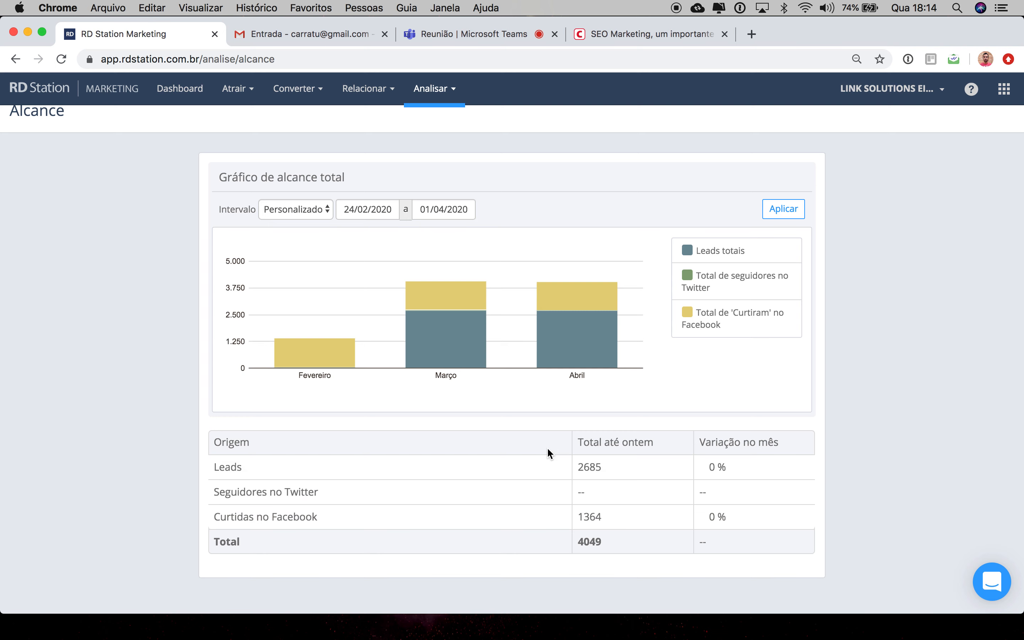
pyautogui.moveTo(311, 352)
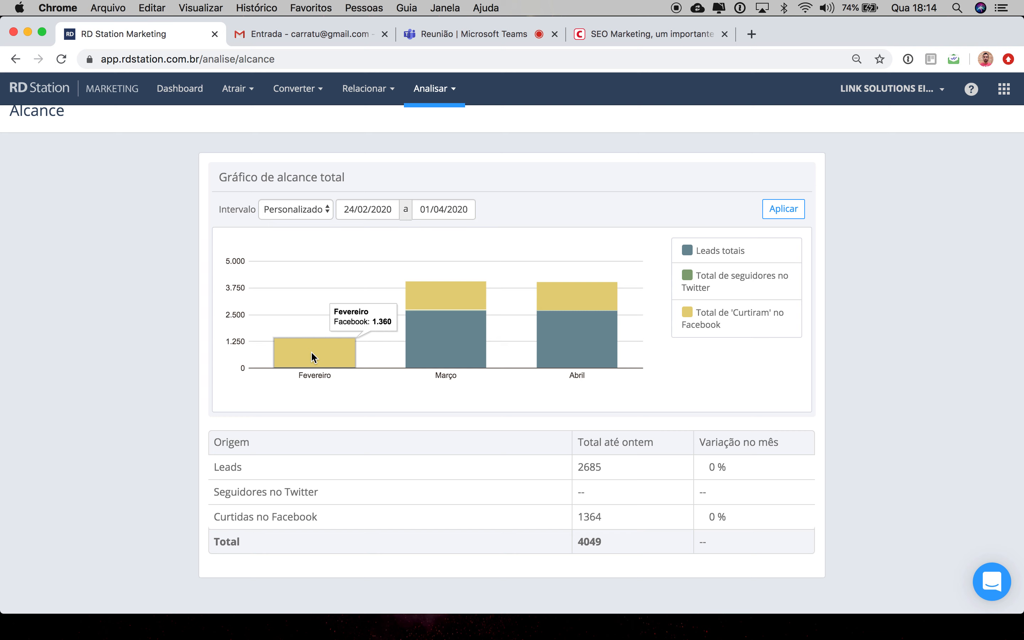
pyautogui.click(433, 89)
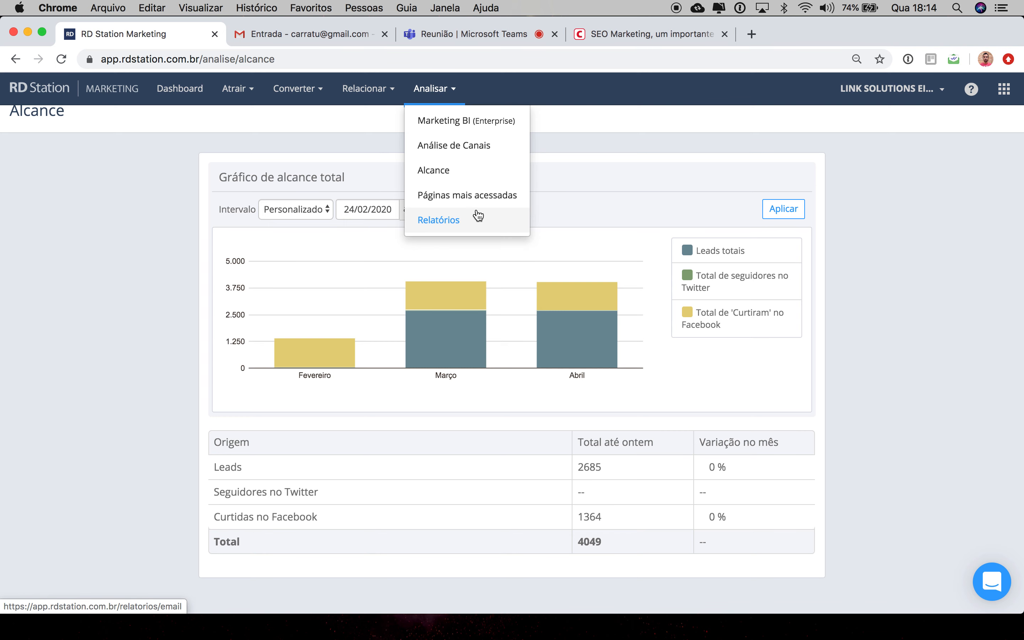
pyautogui.click(588, 197)
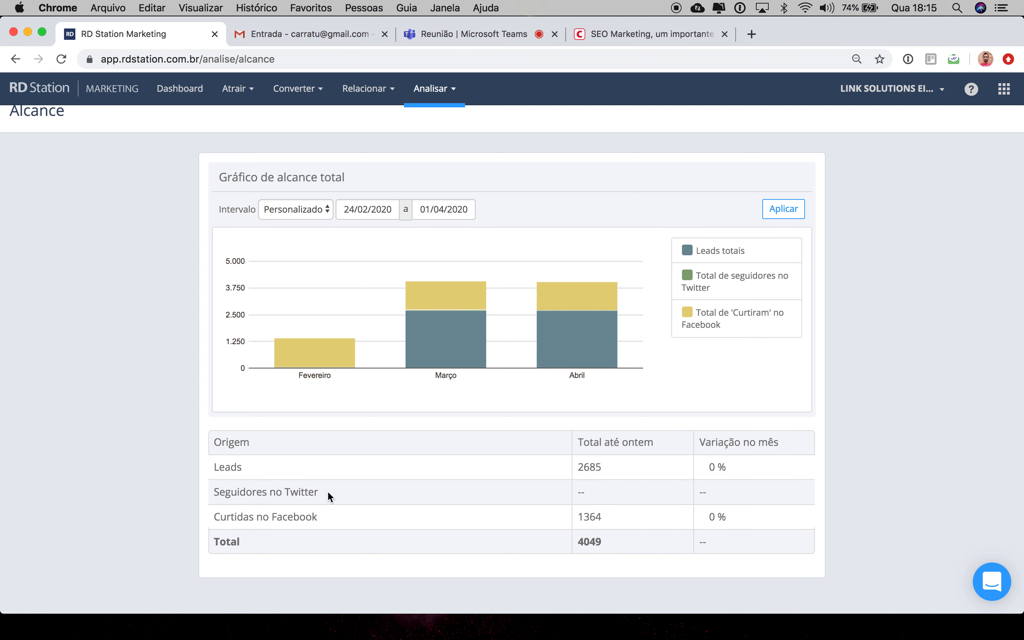
pyautogui.moveTo(328, 493)
pyautogui.mouseDown()
pyautogui.moveTo(208, 492)
pyautogui.moveTo(314, 500)
pyautogui.mouseUp()
pyautogui.click(319, 501)
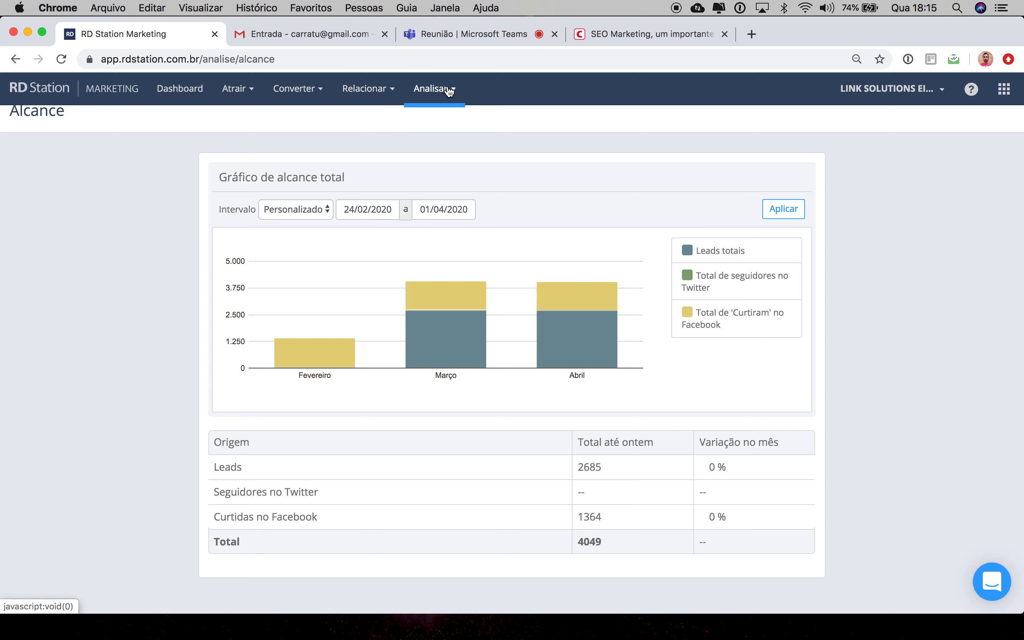
# Step: Go to the Dashboard, open Integrações from the account menu, and review the integrations list
pyautogui.click(250, 91)
pyautogui.click(196, 90)
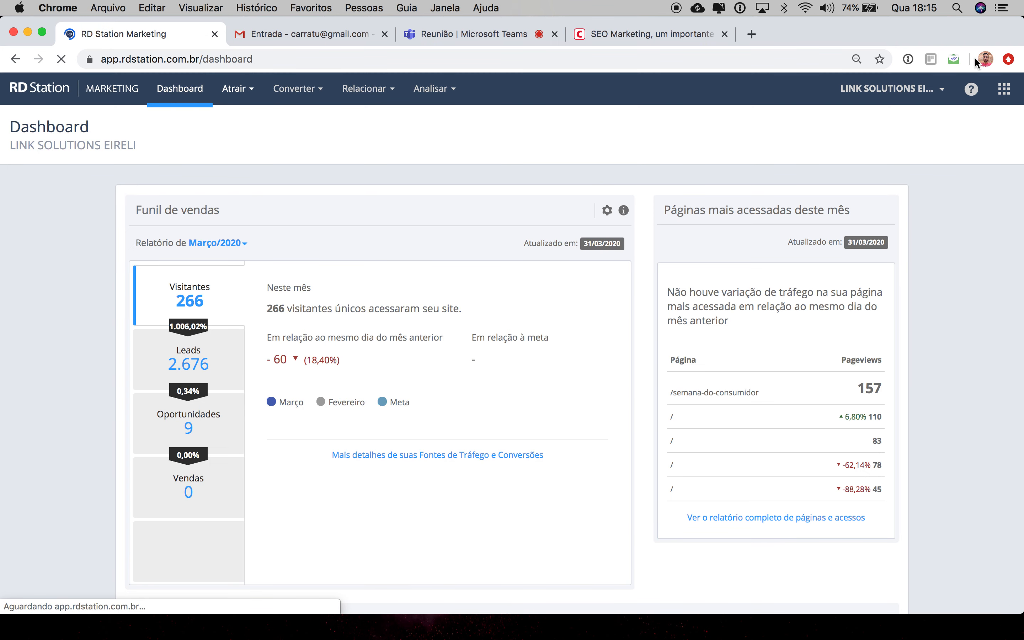
pyautogui.click(940, 93)
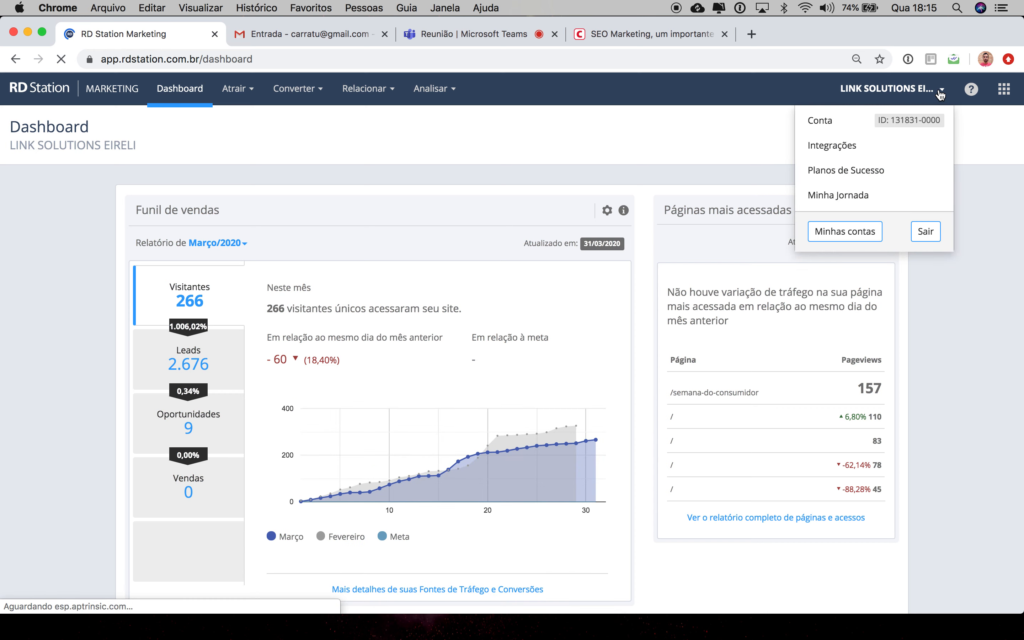
pyautogui.click(829, 148)
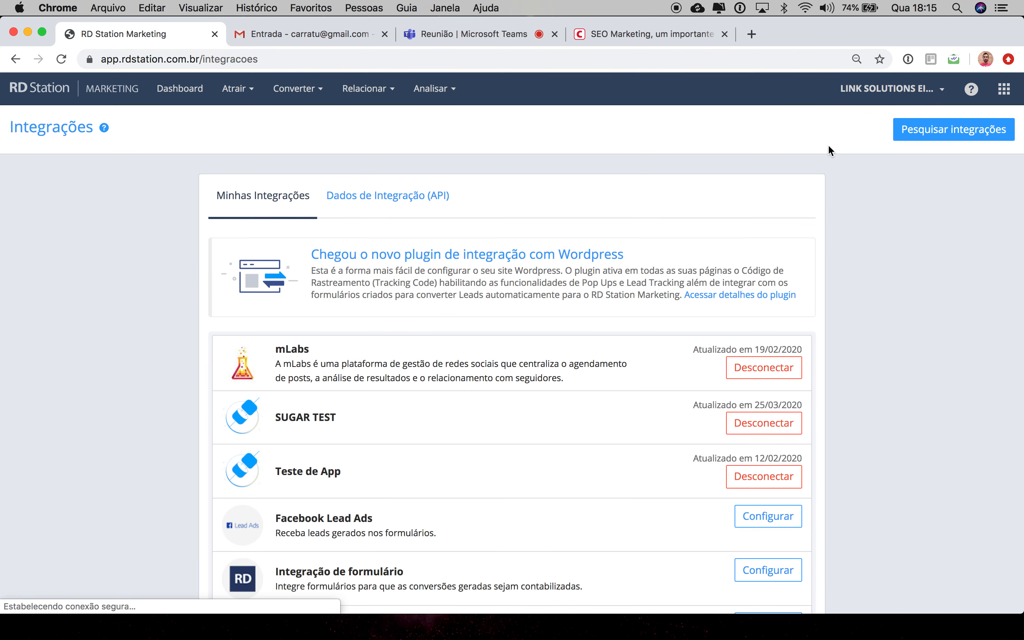
pyautogui.scroll(-5, 675, 360)
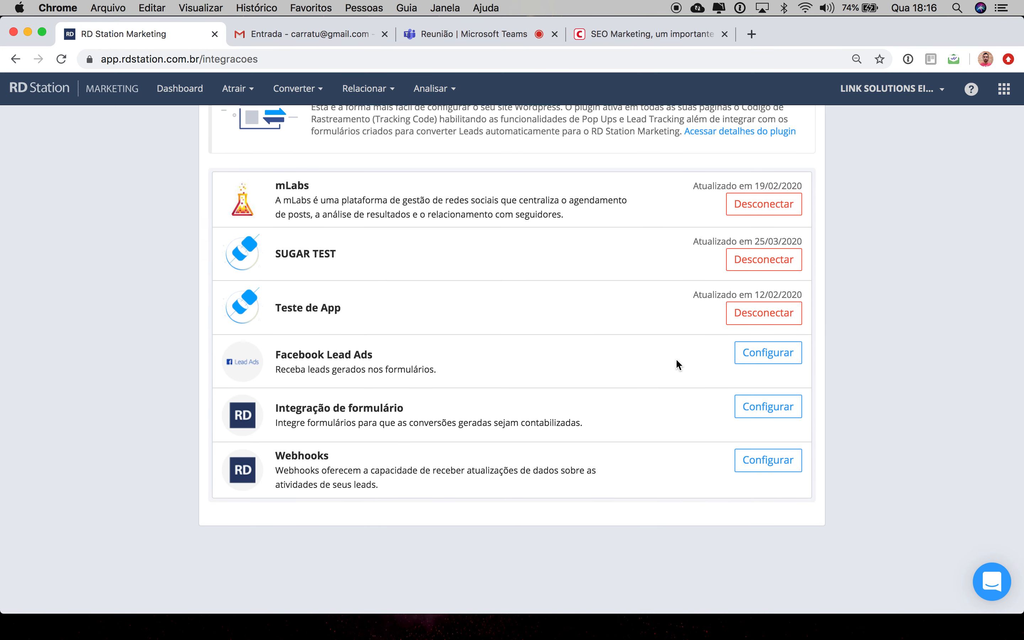
pyautogui.scroll(3, 675, 358)
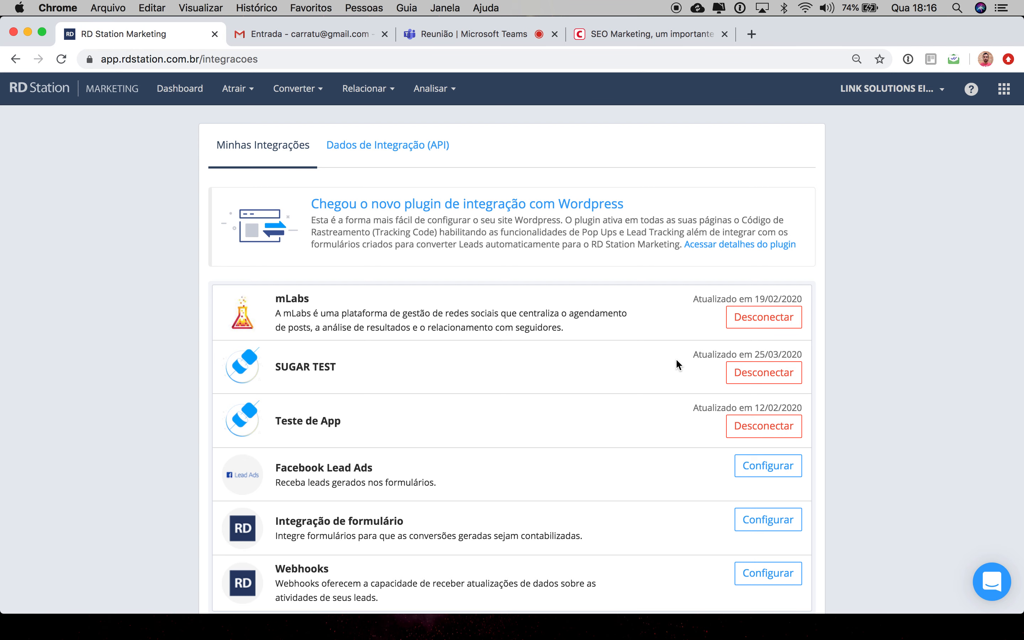
pyautogui.scroll(-2, 675, 358)
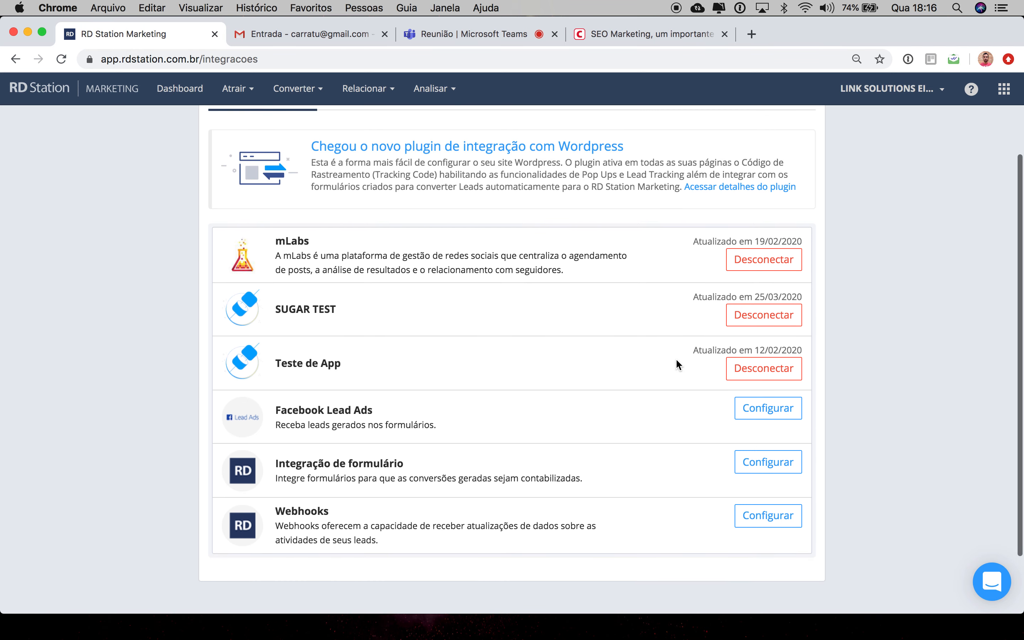
# Step: Open the Dados de Integração (API) tab to view the account's public and private tokens
pyautogui.scroll(3, 675, 358)
pyautogui.click(406, 207)
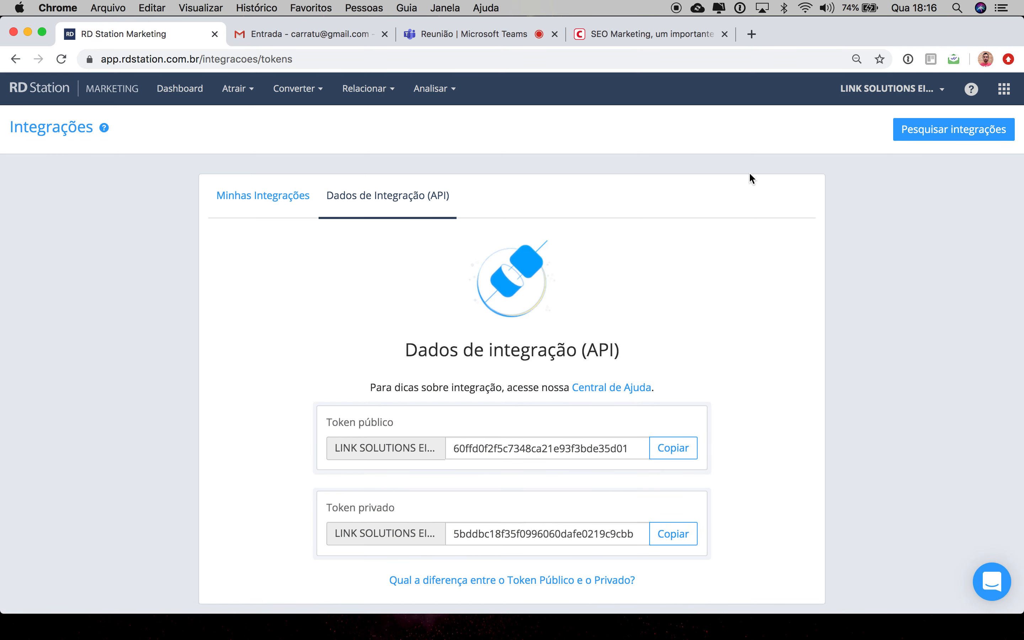
# Step: Open the account settings page from the account menu and review the account details and connected accounts
pyautogui.click(940, 90)
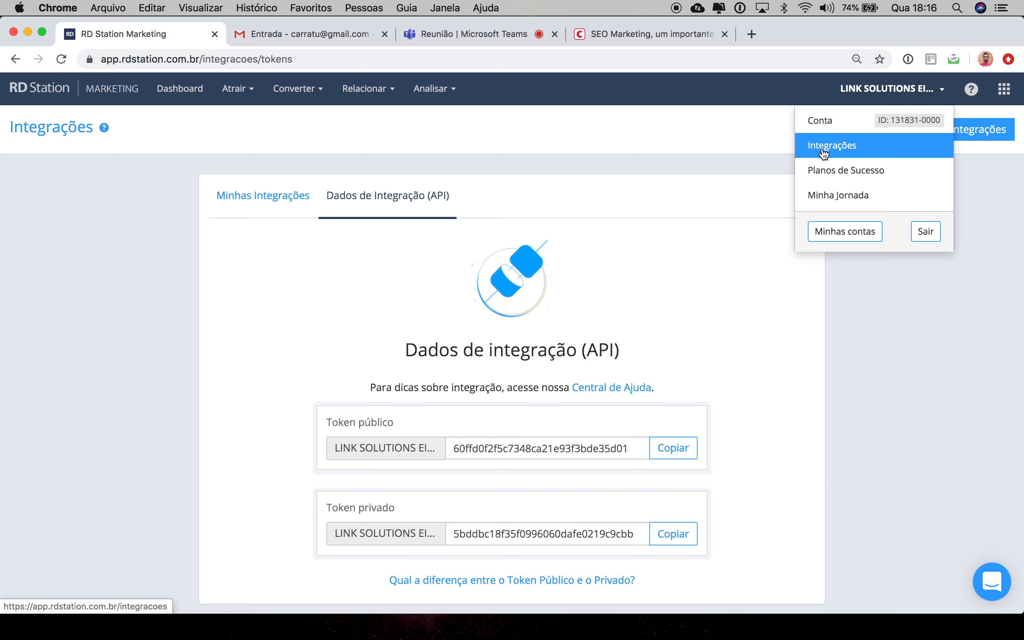
pyautogui.click(820, 120)
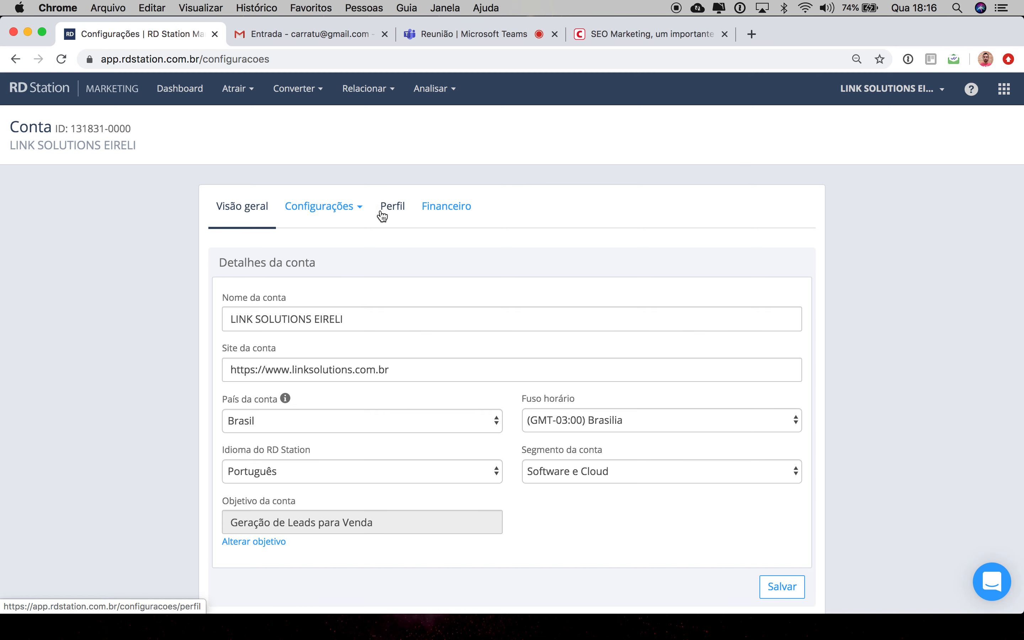
pyautogui.scroll(-10, 371, 272)
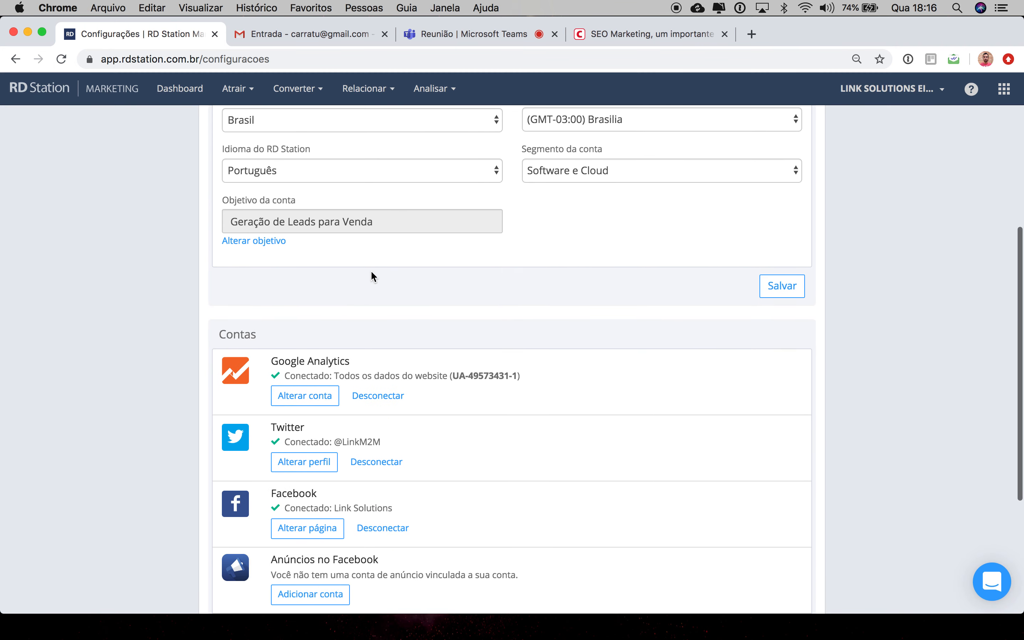
pyautogui.scroll(-3, 371, 275)
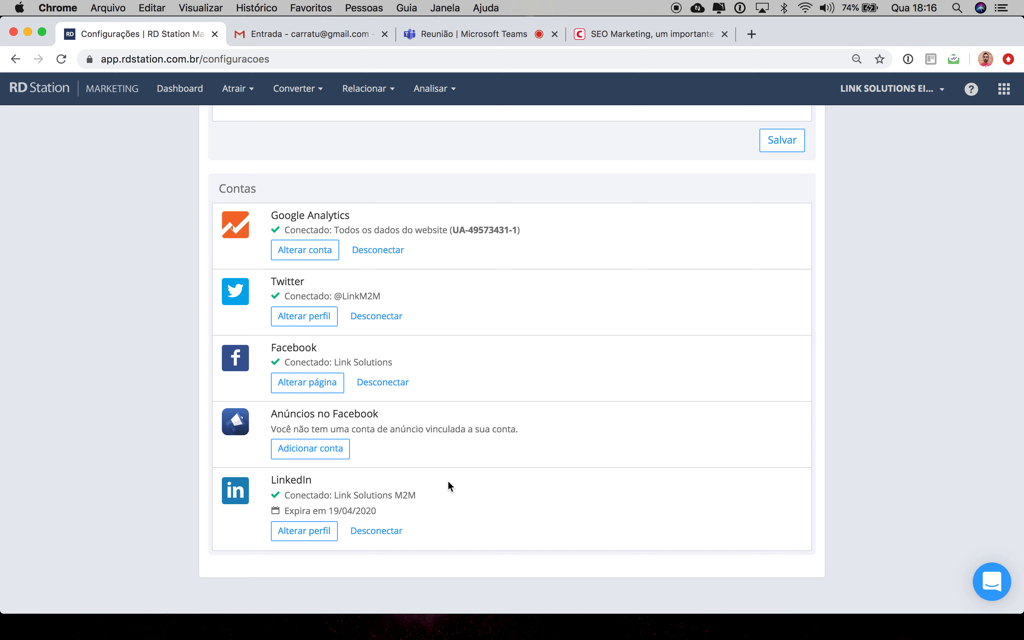
# Step: Open the help widget and enter the Central de Ajuda
pyautogui.click(992, 585)
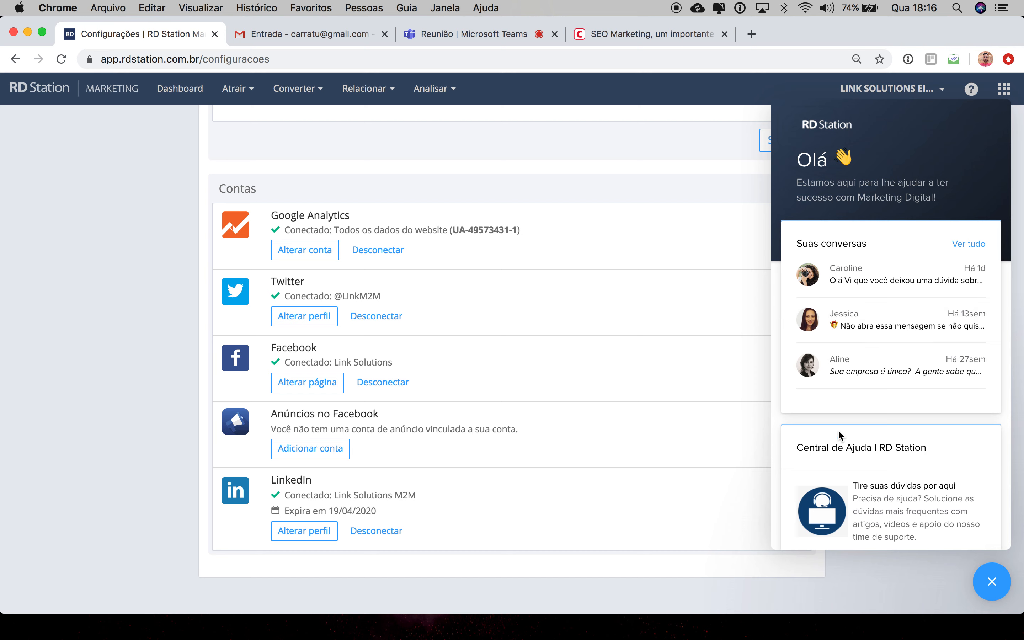
pyautogui.scroll(-3, 840, 436)
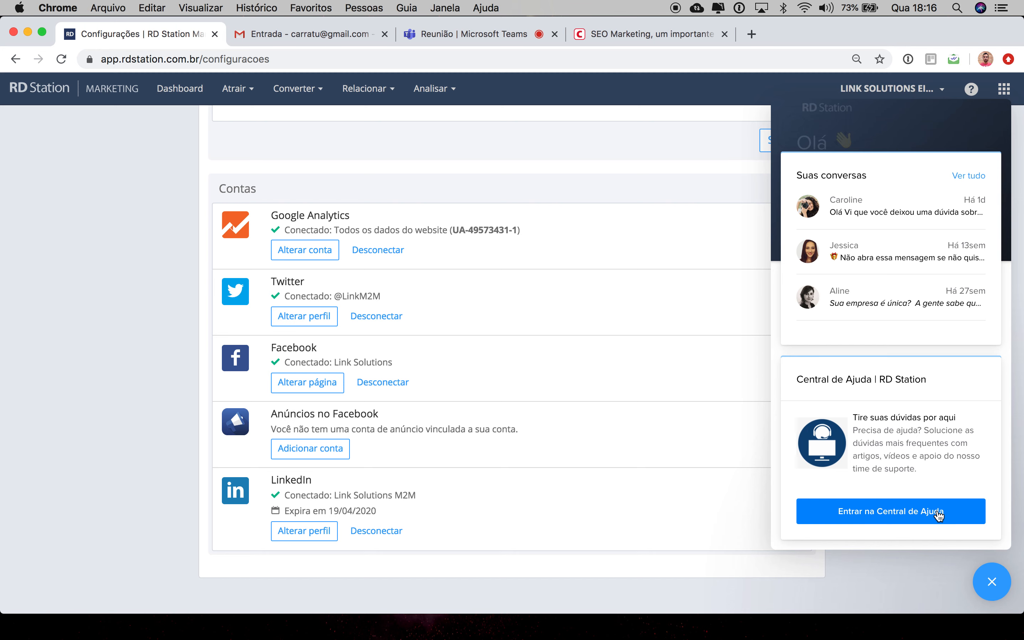
pyautogui.click(910, 512)
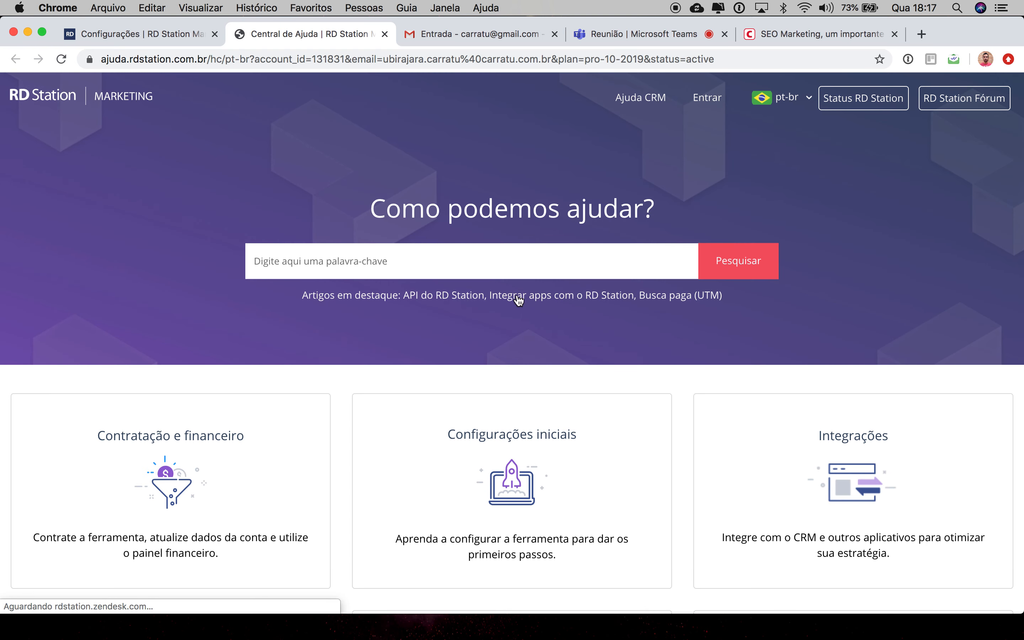
# Step: Browse the help center home page and open the Fale conosco contact page
pyautogui.scroll(-5, 514, 317)
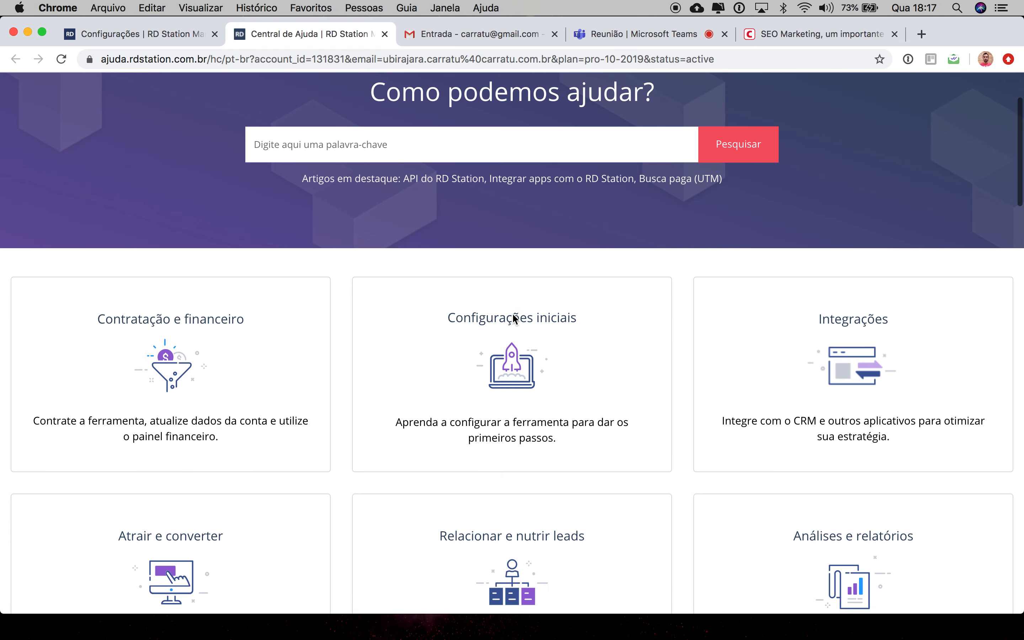
pyautogui.scroll(-15, 513, 314)
pyautogui.scroll(-20, 513, 318)
pyautogui.scroll(-20, 514, 321)
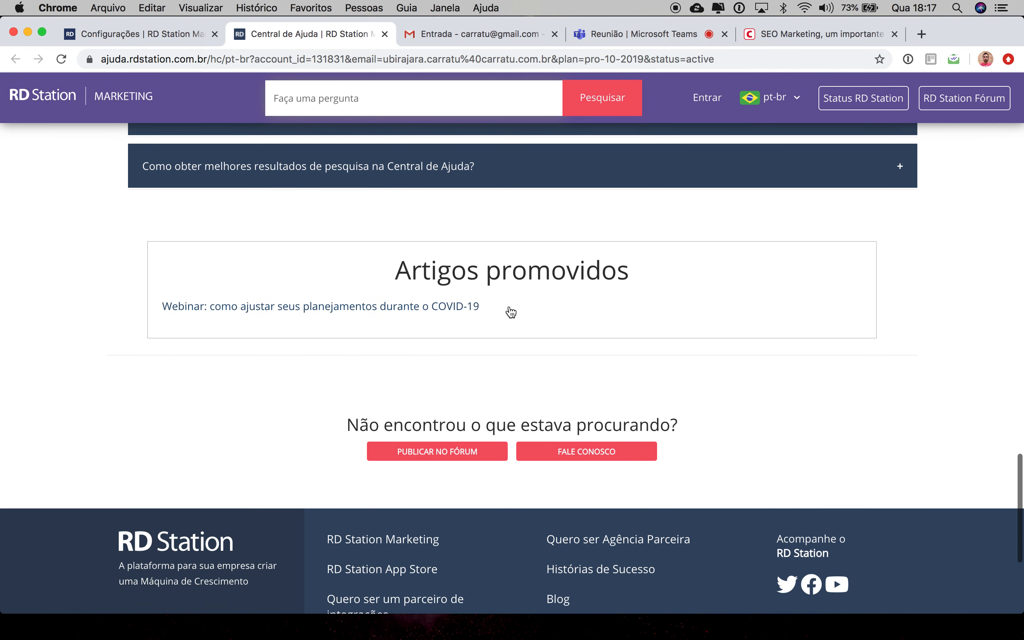
pyautogui.scroll(-3, 511, 312)
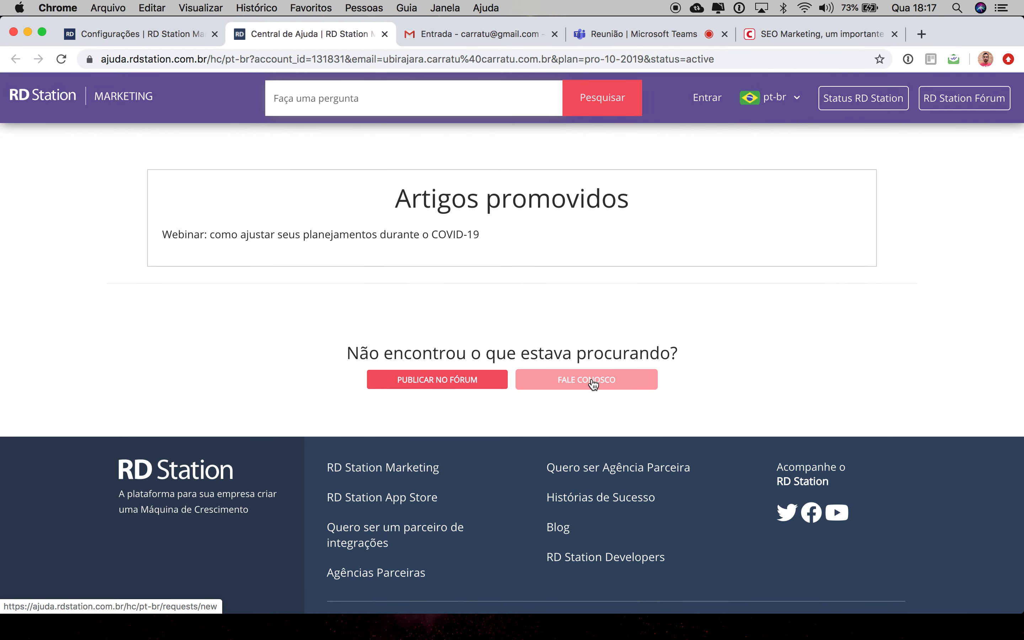
pyautogui.click(577, 382)
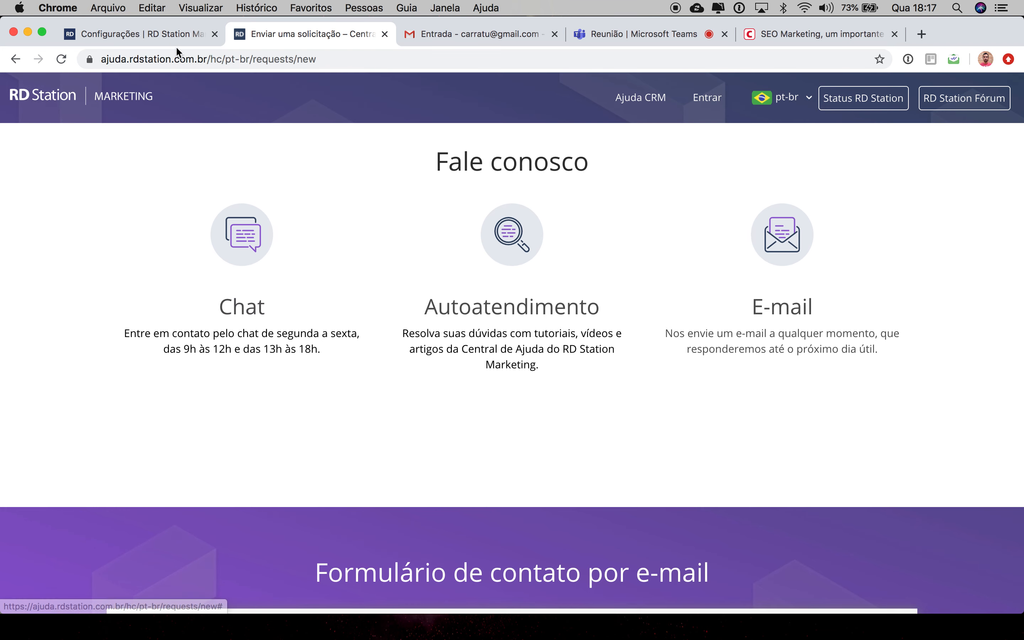
# Step: Return to the RD Station Marketing tab and close the help widget
pyautogui.click(172, 33)
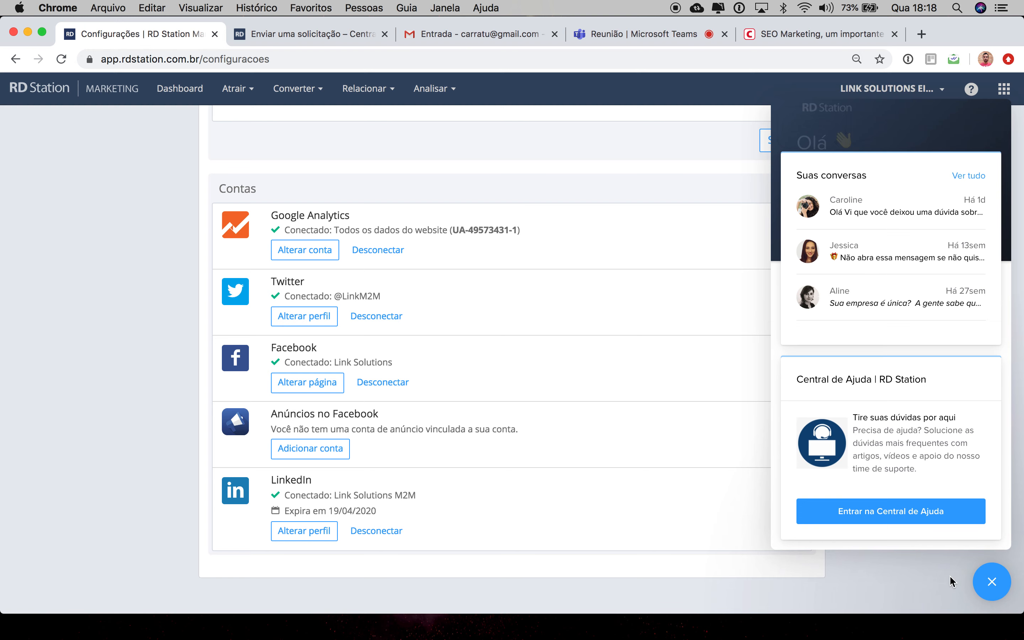
pyautogui.click(991, 581)
# Step: Open the Alcance report under Analisar
pyautogui.scroll(7, 512, 252)
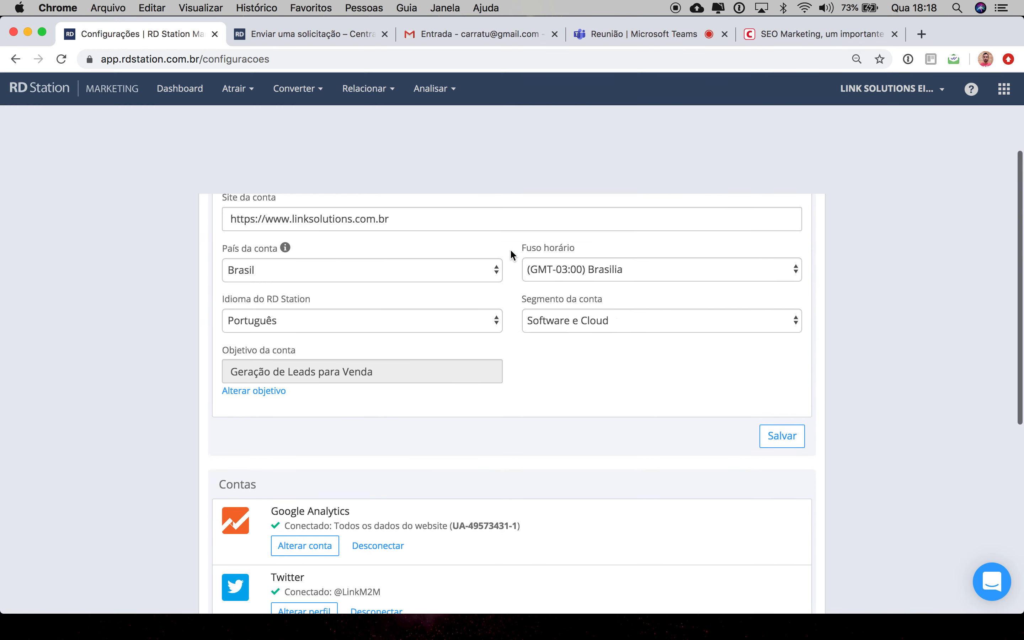
pyautogui.scroll(4, 509, 248)
pyautogui.click(434, 89)
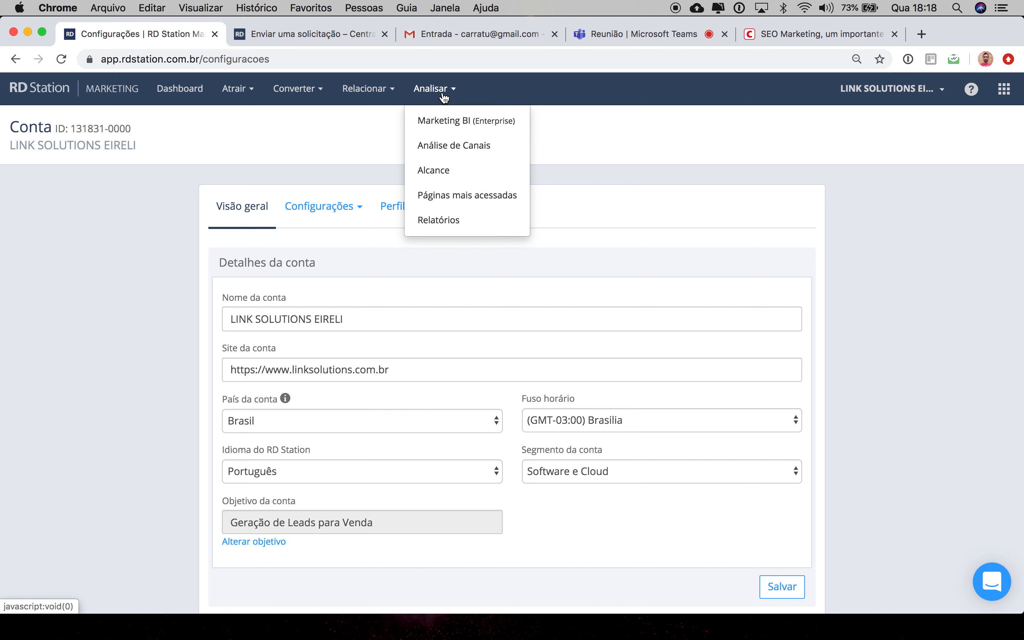
pyautogui.click(460, 178)
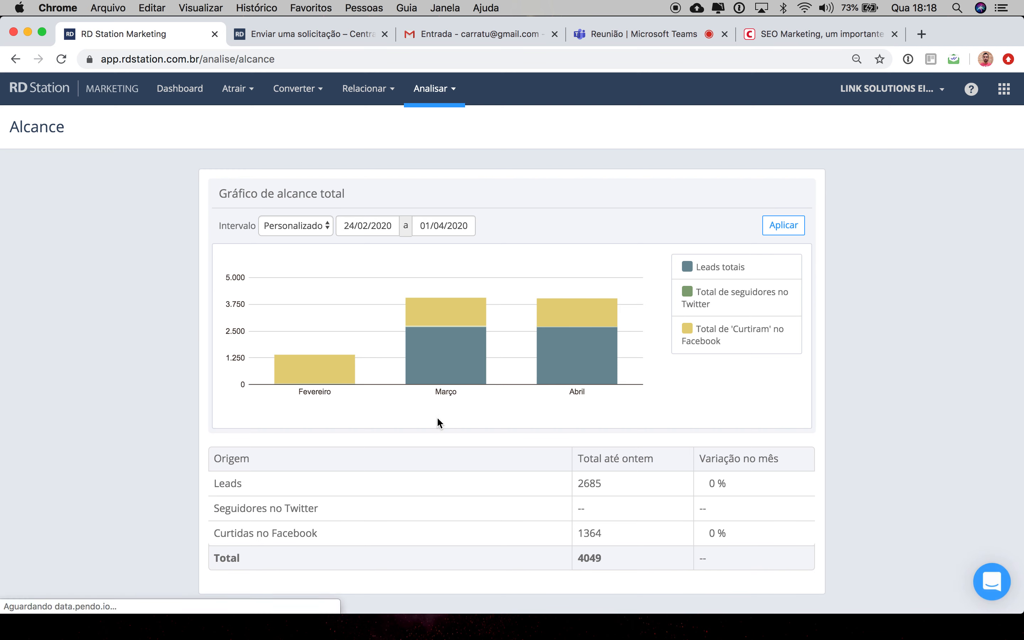
# Step: Examine the reach chart's monthly bars for Fevereiro and Março
pyautogui.click(432, 89)
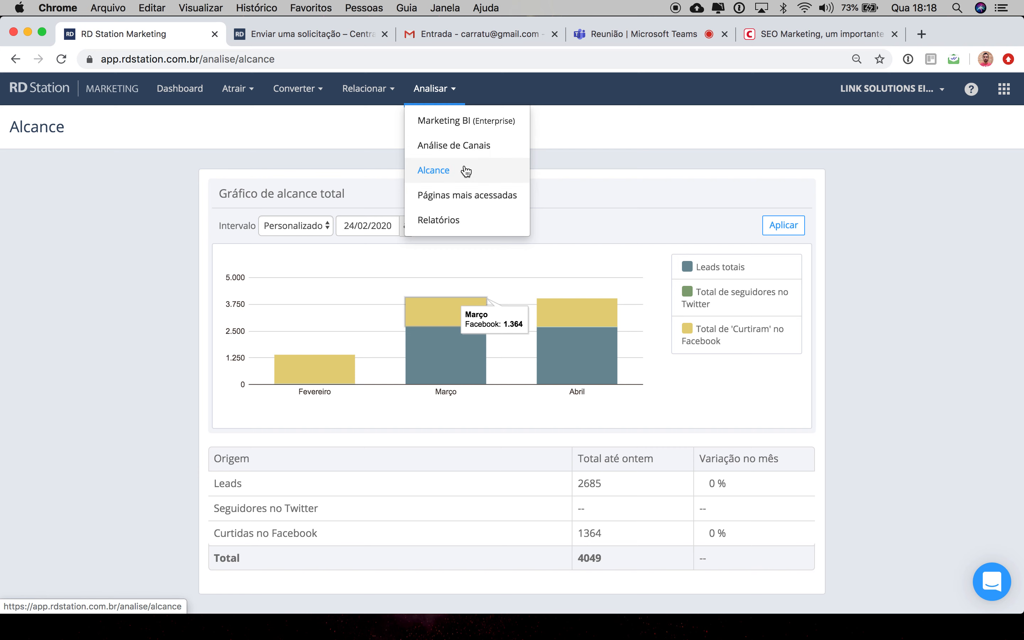
pyautogui.click(667, 178)
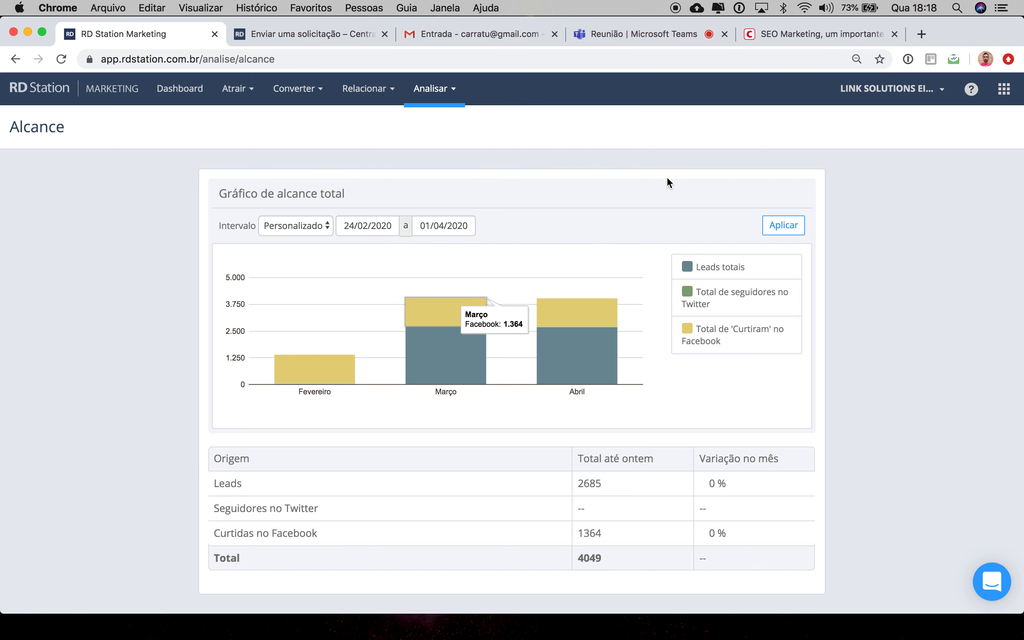
pyautogui.scroll(-3, 667, 182)
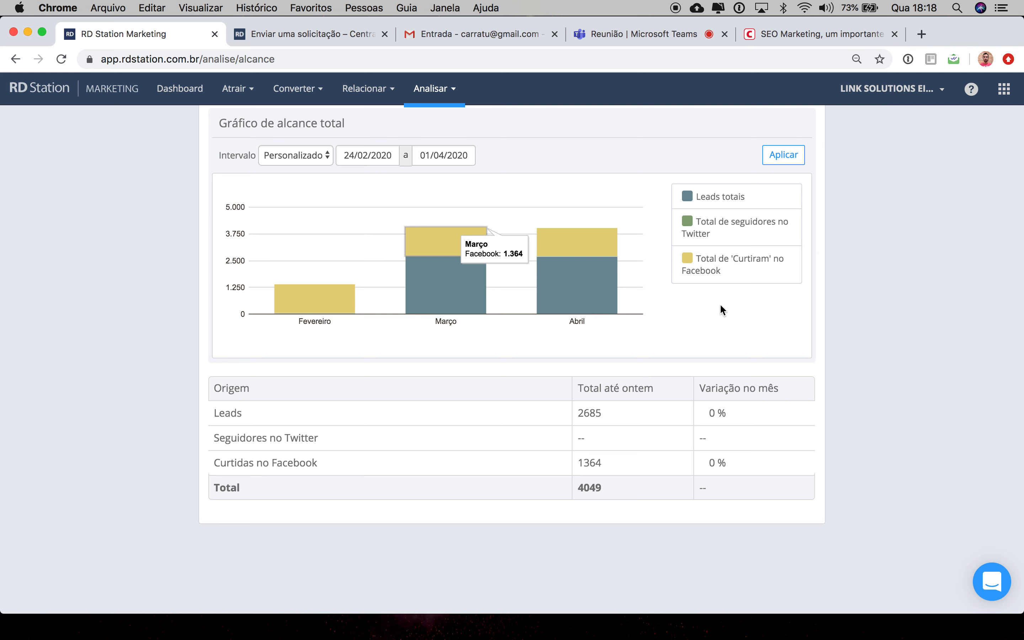
pyautogui.moveTo(335, 304)
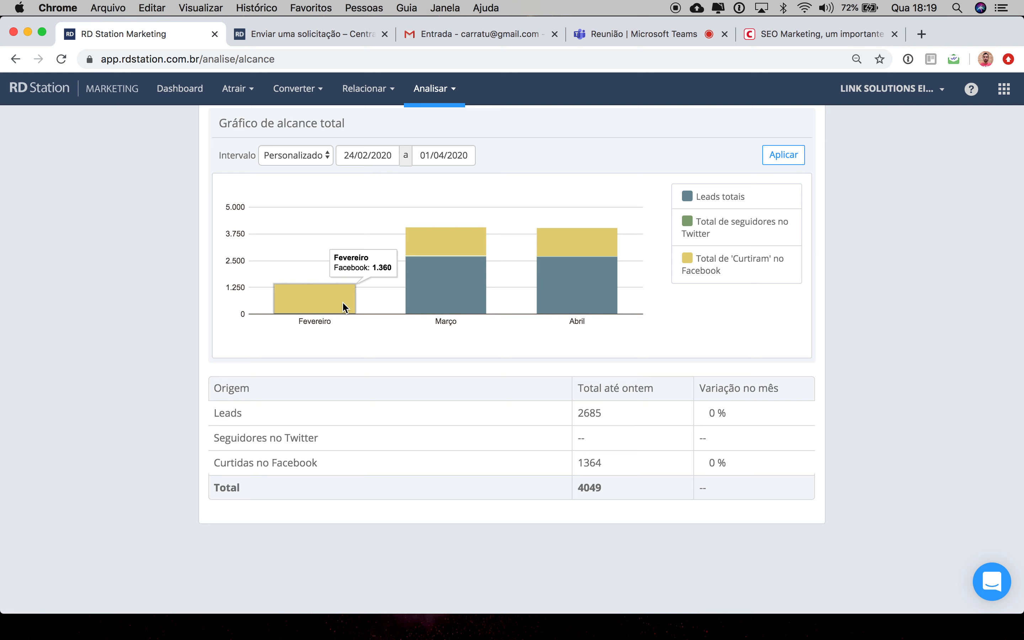
# Step: Reopen the account settings page and scroll through its connected social and analytics accounts
pyautogui.click(867, 89)
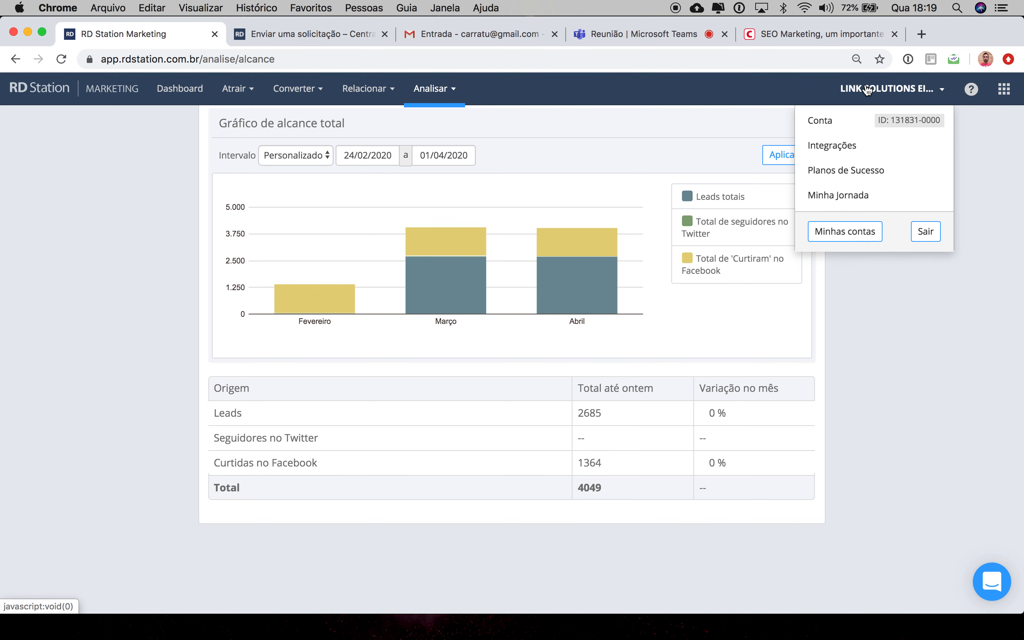
pyautogui.click(829, 124)
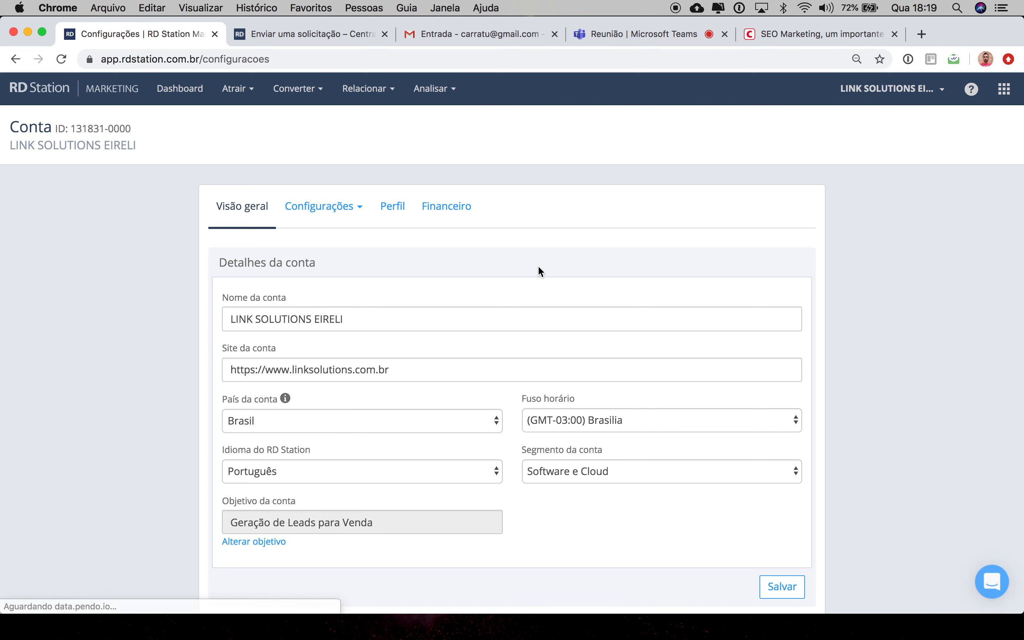
pyautogui.scroll(-10, 386, 277)
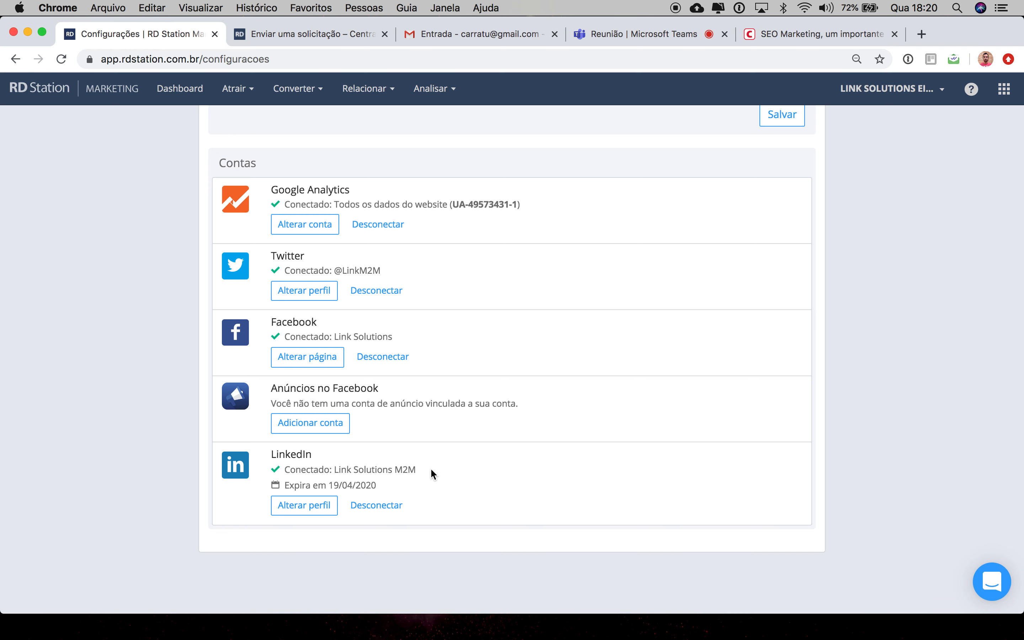
pyautogui.scroll(5, 481, 440)
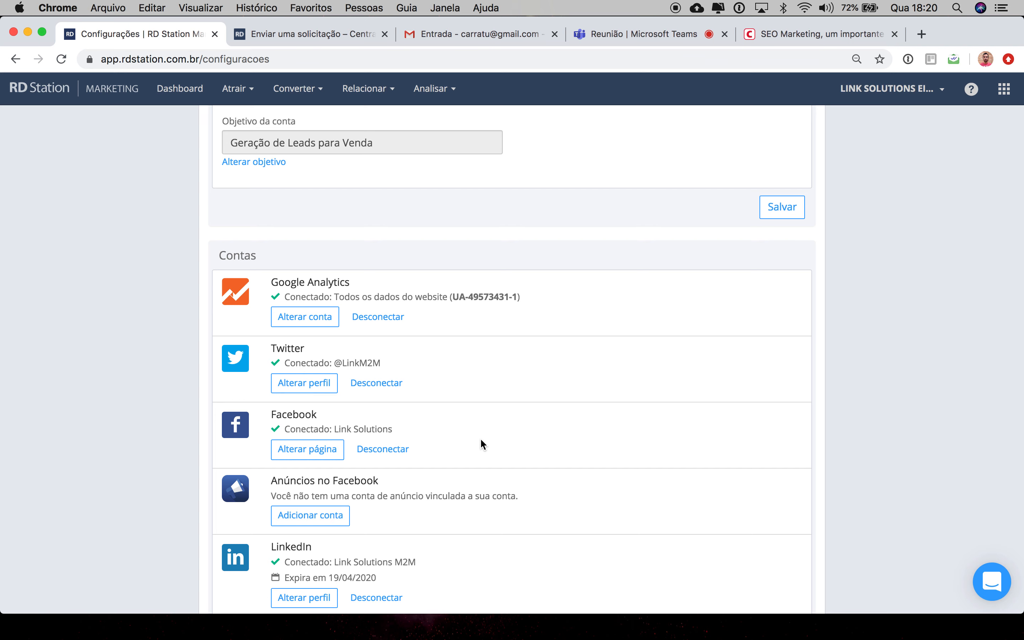
pyautogui.scroll(10, 480, 440)
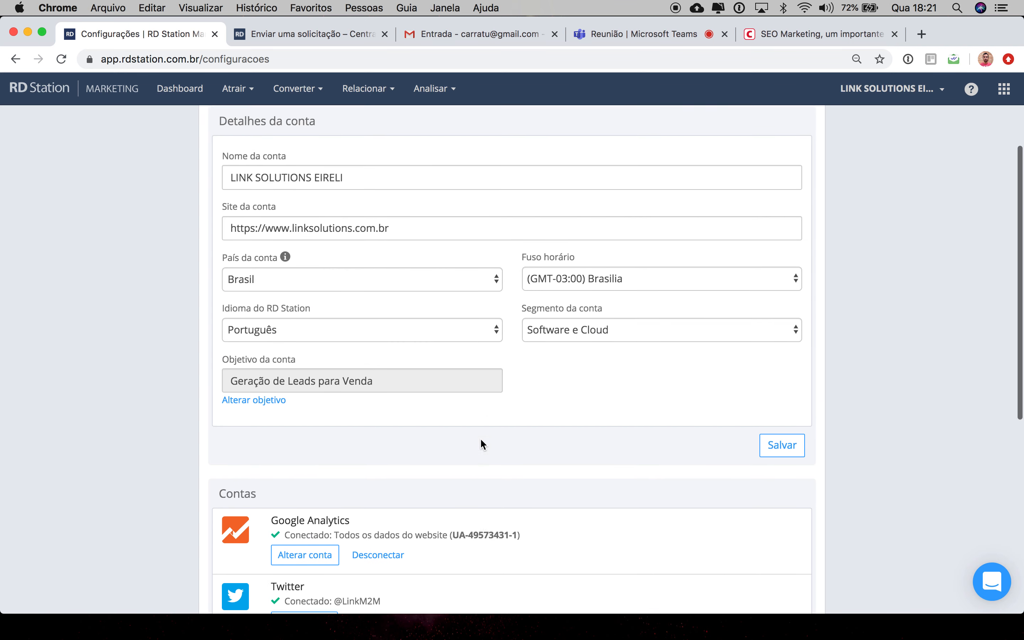
# Step: Reopen the Alcance report and scroll to its origin table
pyautogui.click(432, 91)
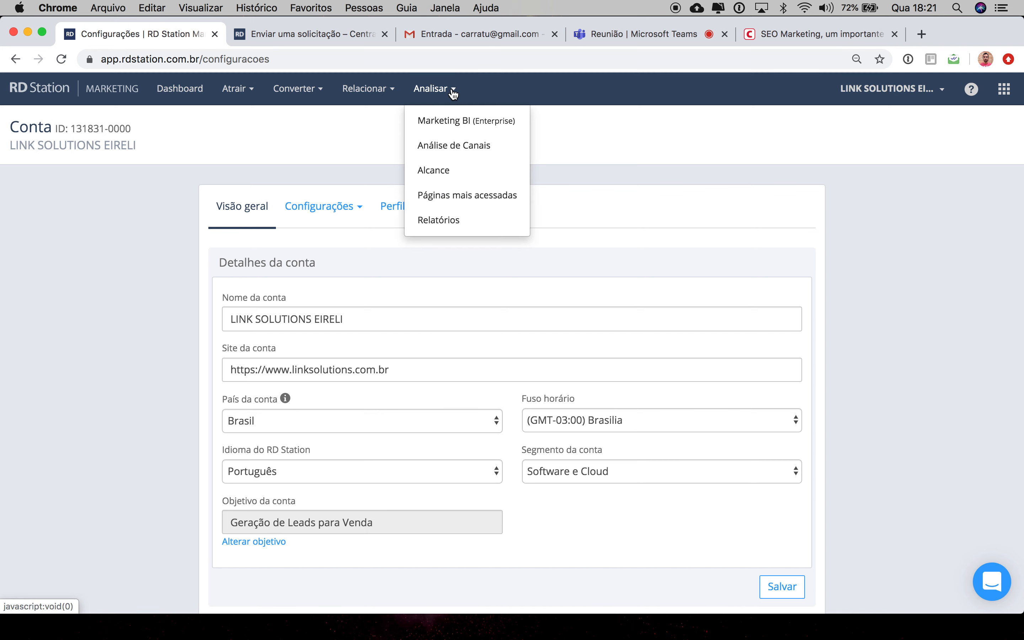
pyautogui.click(448, 173)
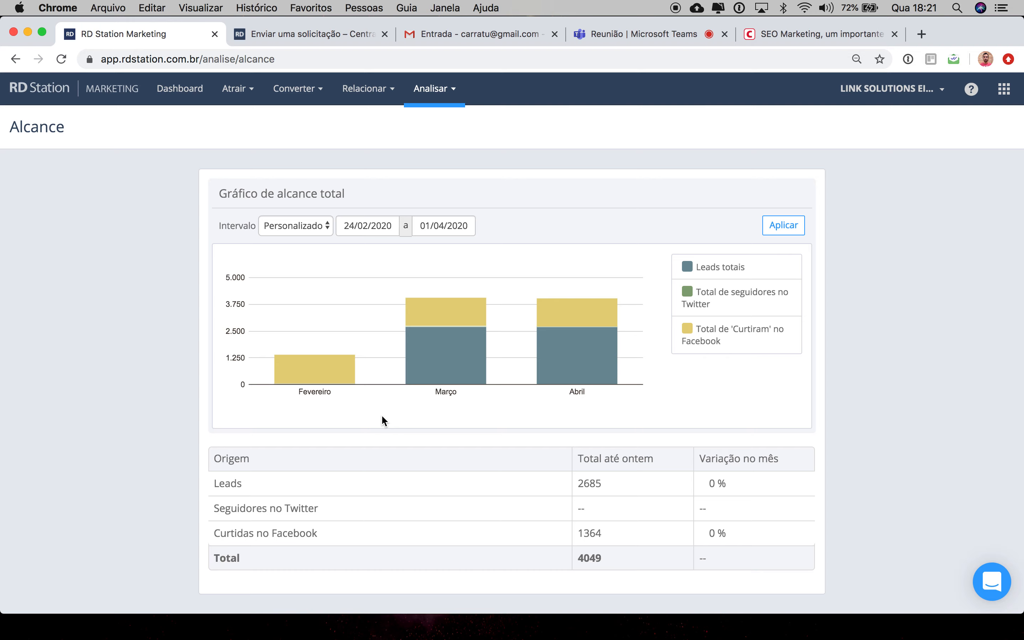
pyautogui.scroll(-2, 382, 419)
pyautogui.moveTo(329, 324)
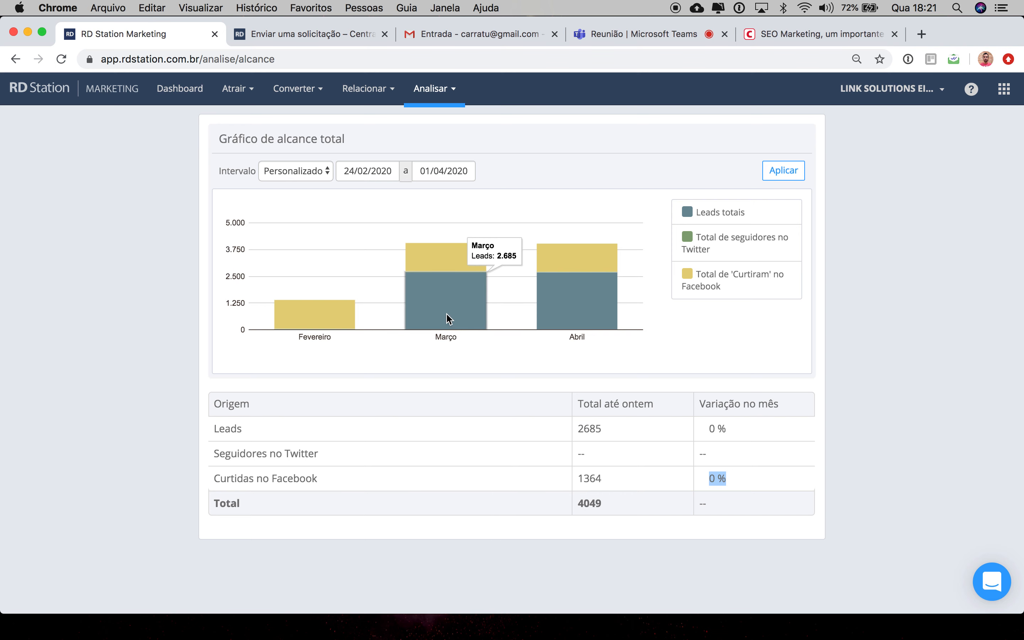
# Step: Highlight the Total, Curtidas no Facebook and Leads values in the origin table
pyautogui.doubleClick(578, 506)
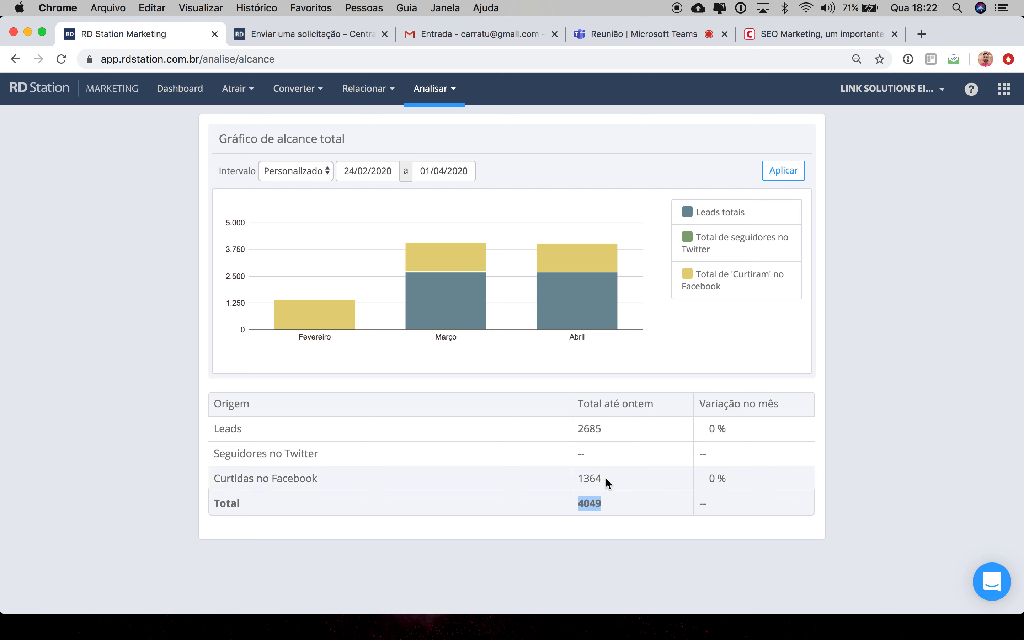
pyautogui.moveTo(603, 478); pyautogui.dragTo(576, 477)
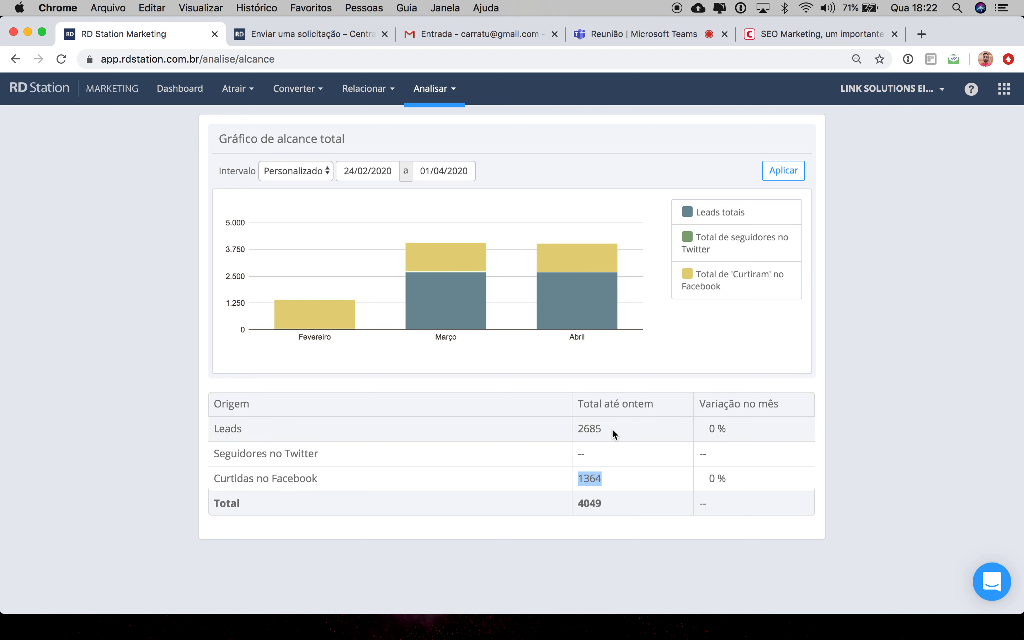
pyautogui.moveTo(611, 428); pyautogui.dragTo(574, 431)
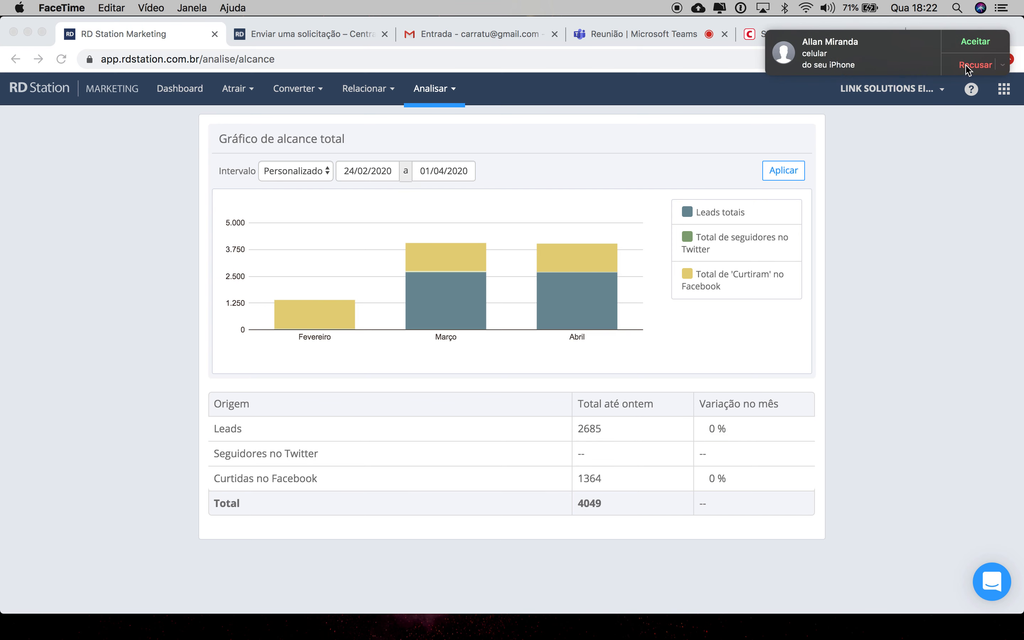
pyautogui.click(966, 66)
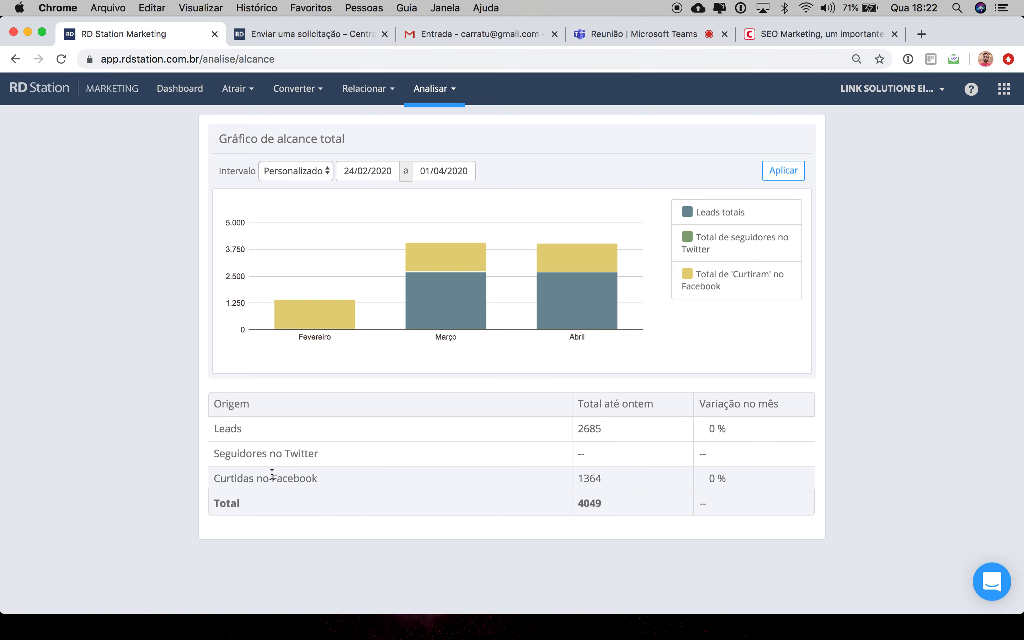
pyautogui.press('super+Tab')
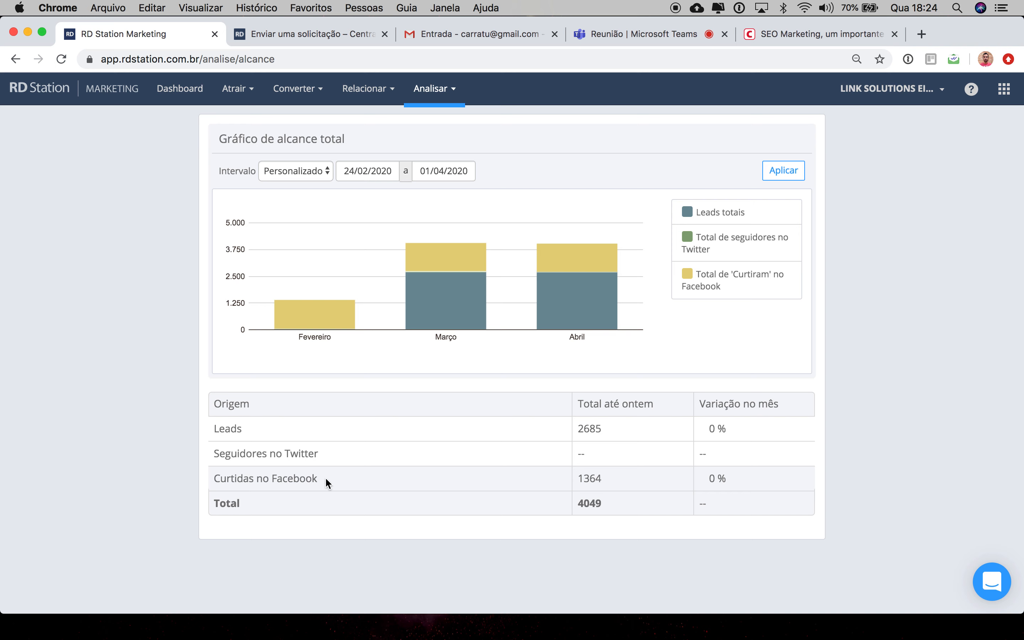
# Step: Highlight the Curtidas no Facebook label in the origin table
pyautogui.moveTo(324, 477); pyautogui.dragTo(215, 475)
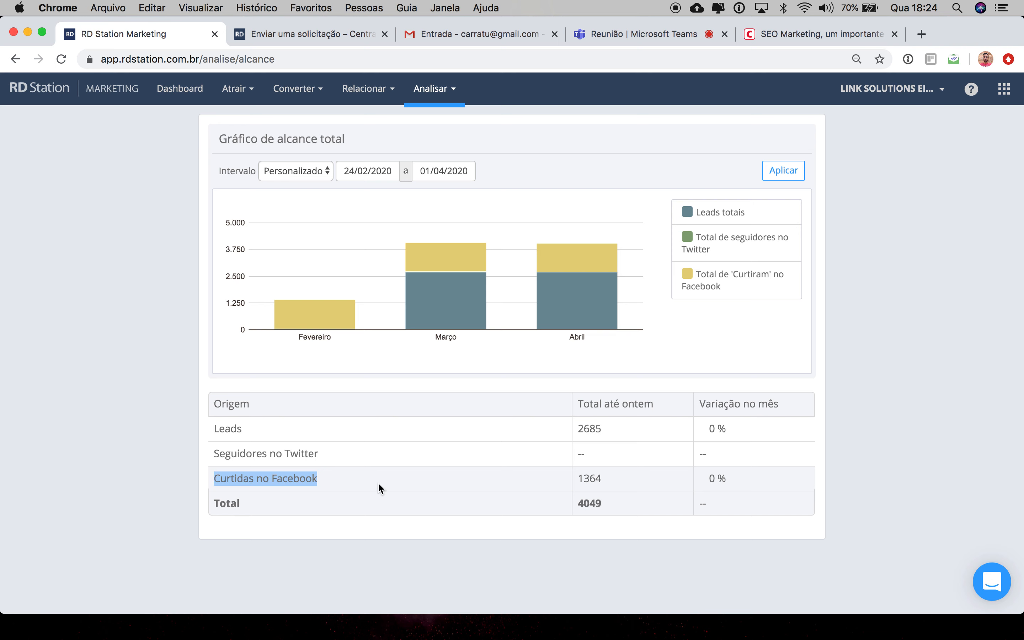
pyautogui.click(360, 479)
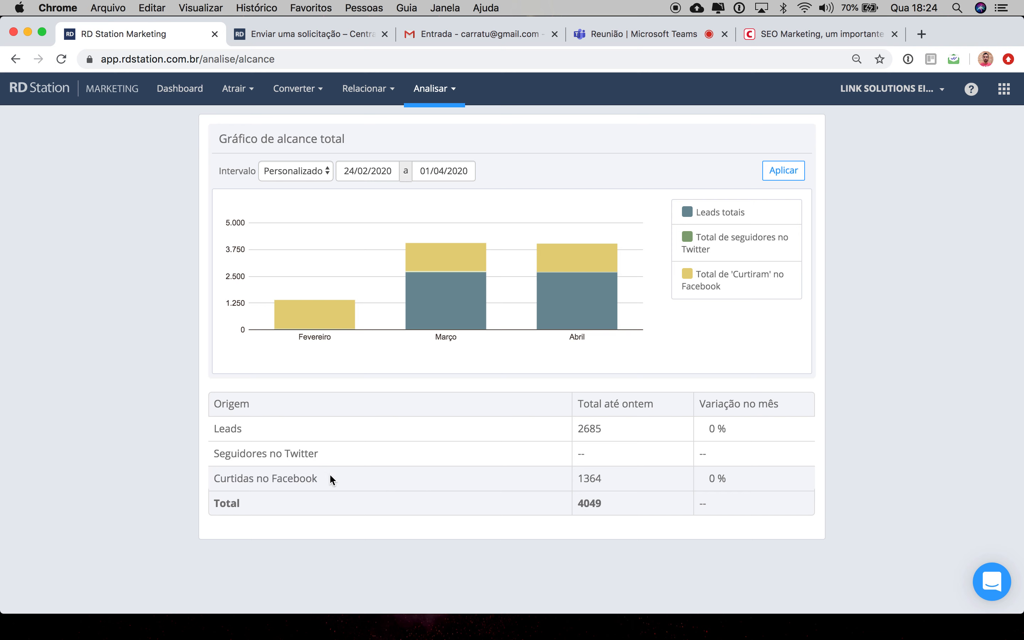
# Step: Highlight the Curtidas label, the chart title and the Twitter row values in the Alcance report
pyautogui.moveTo(330, 475); pyautogui.dragTo(214, 477)
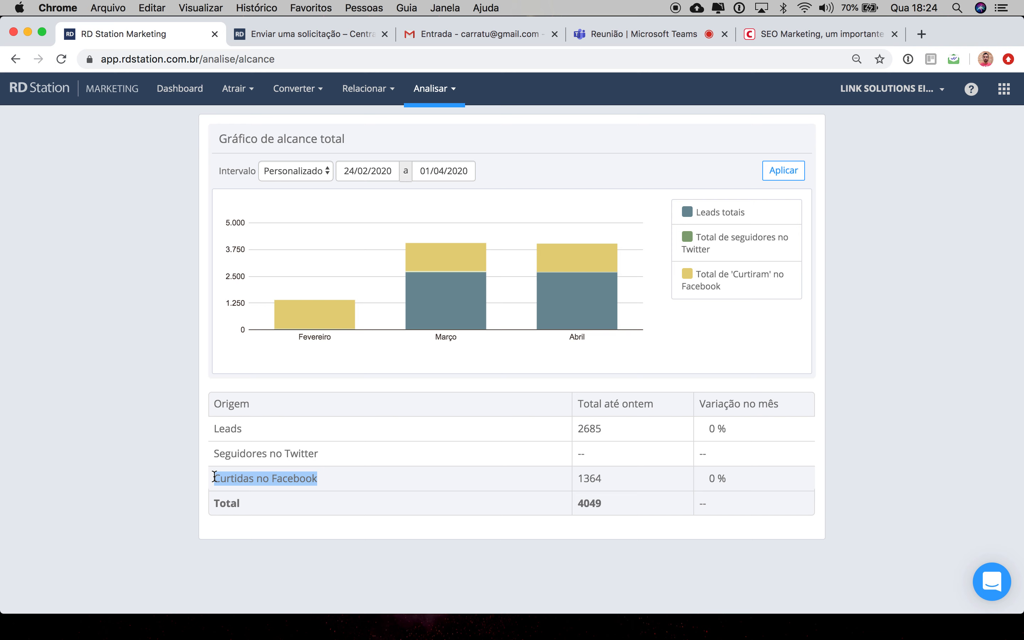
pyautogui.click(253, 480)
pyautogui.moveTo(253, 480); pyautogui.dragTo(210, 479)
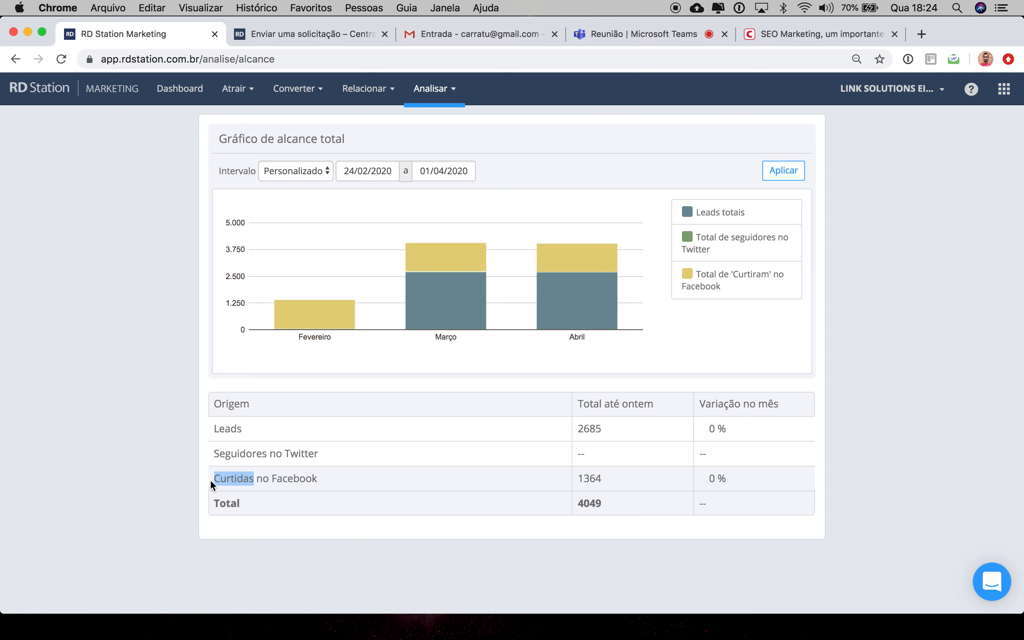
pyautogui.scroll(2, 394, 397)
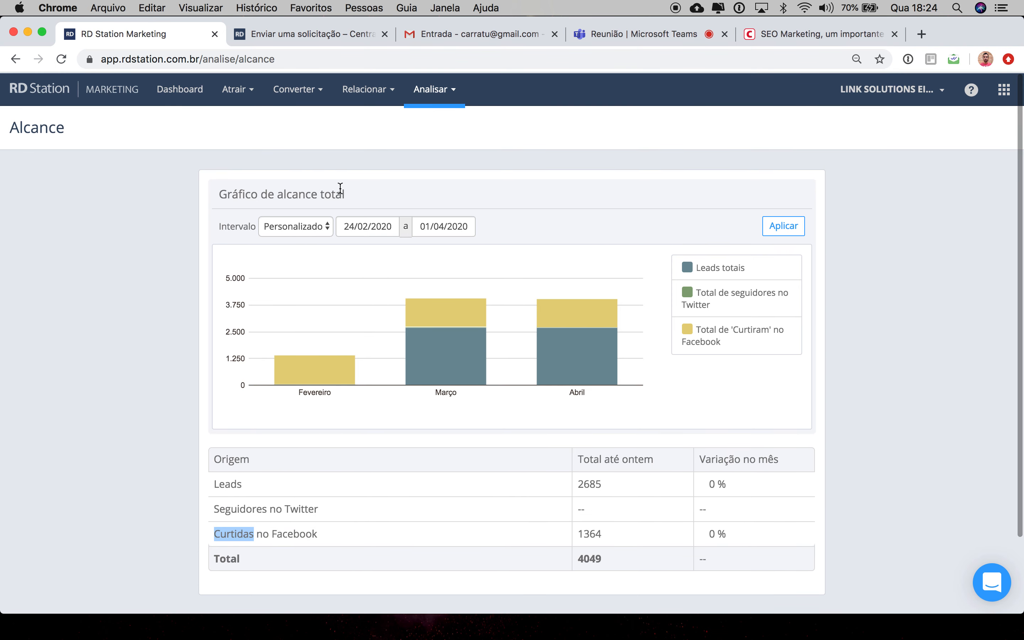
pyautogui.moveTo(353, 194); pyautogui.dragTo(219, 196)
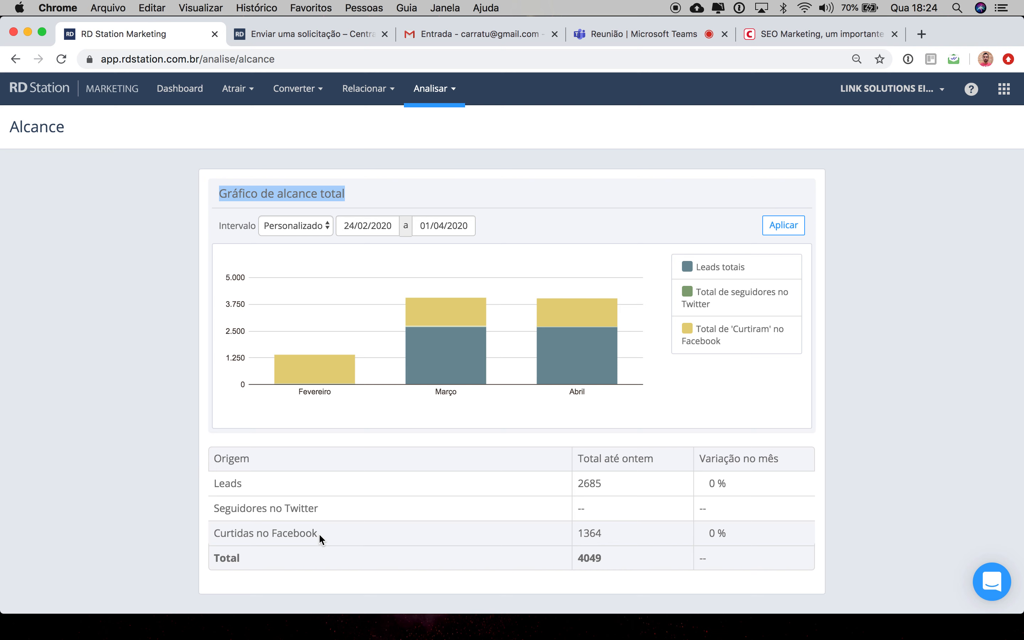
pyautogui.moveTo(318, 532)
pyautogui.mouseDown()
pyautogui.moveTo(202, 532)
pyautogui.moveTo(325, 528)
pyautogui.mouseUp()
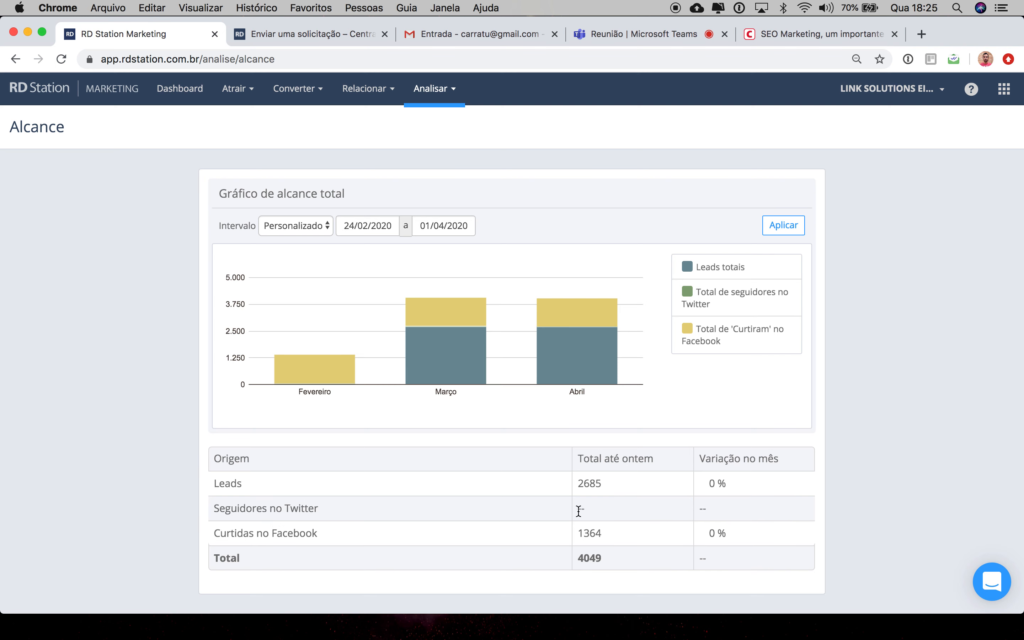
pyautogui.moveTo(578, 511); pyautogui.dragTo(610, 513)
pyautogui.moveTo(698, 509); pyautogui.dragTo(711, 510)
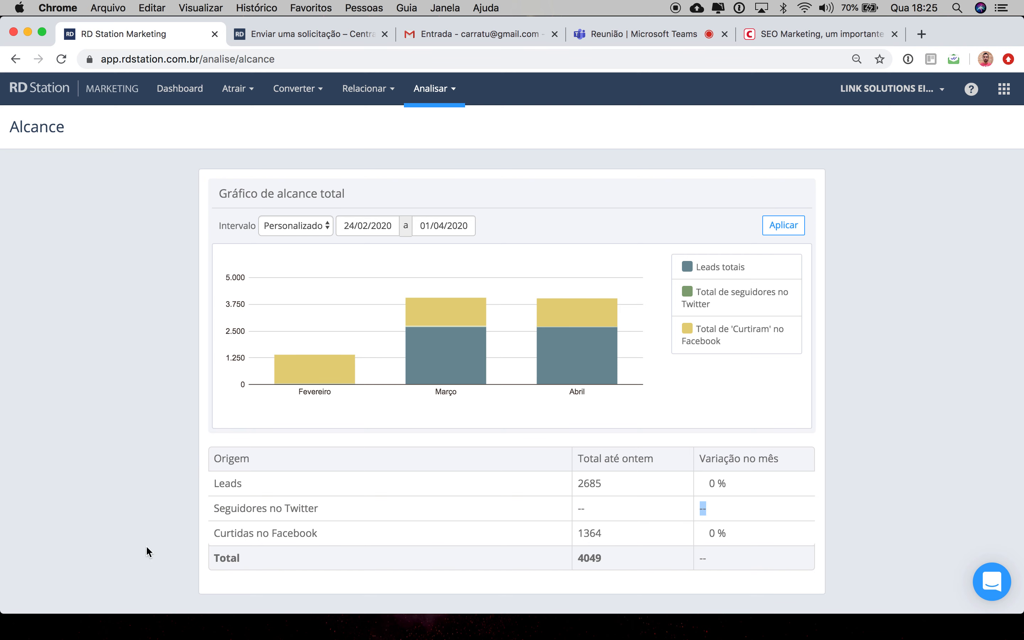
# Step: Set the reach chart interval to 2 semanas and apply it
pyautogui.click(316, 231)
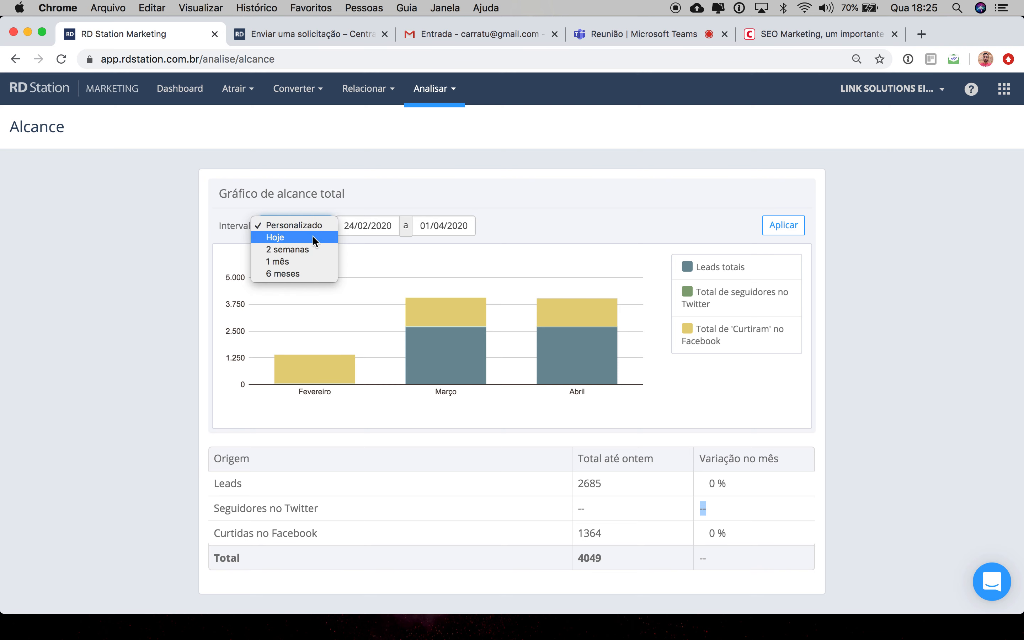
pyautogui.click(311, 245)
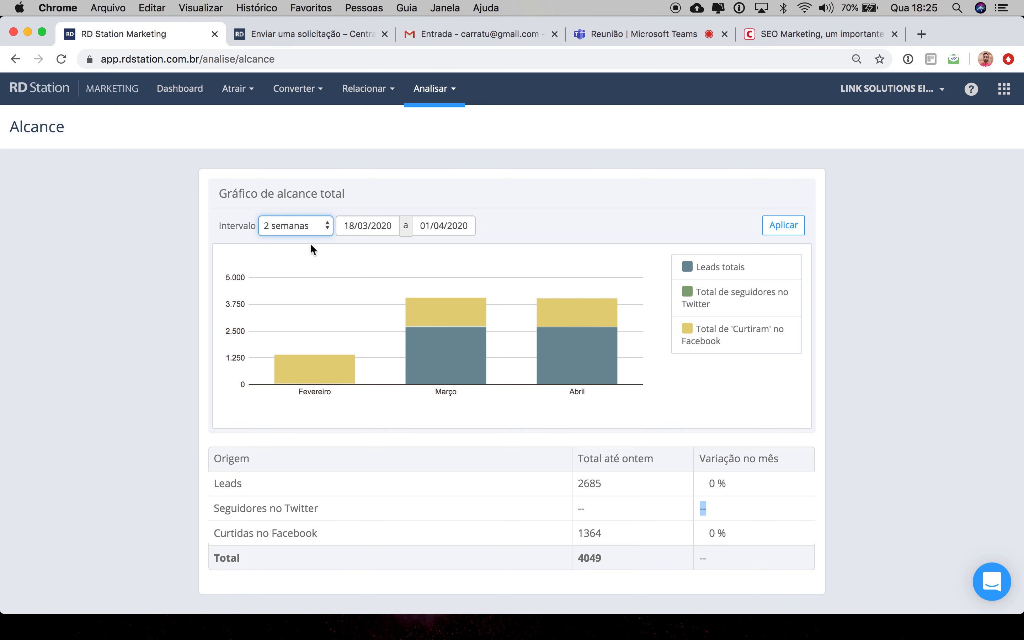
pyautogui.click(773, 225)
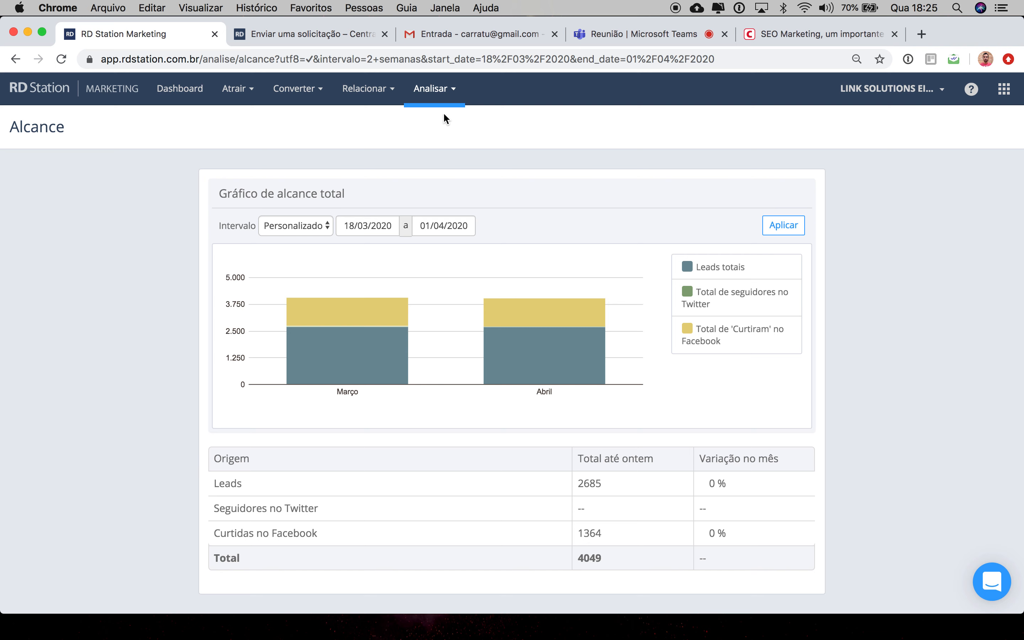
# Step: Open the Páginas mais acessadas report and scroll through its pages table
pyautogui.click(451, 88)
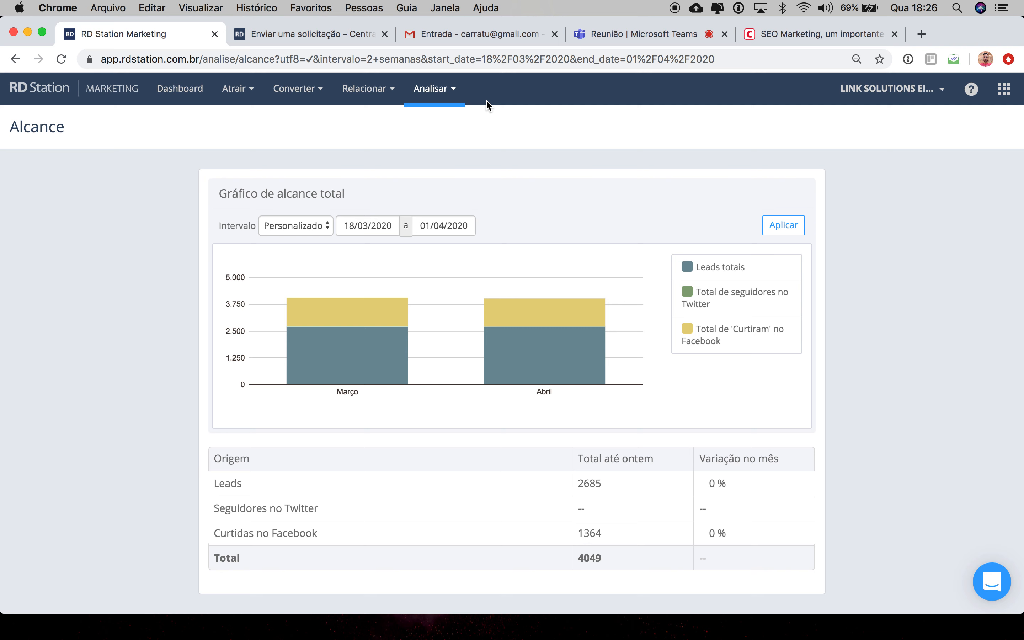
pyautogui.click(457, 97)
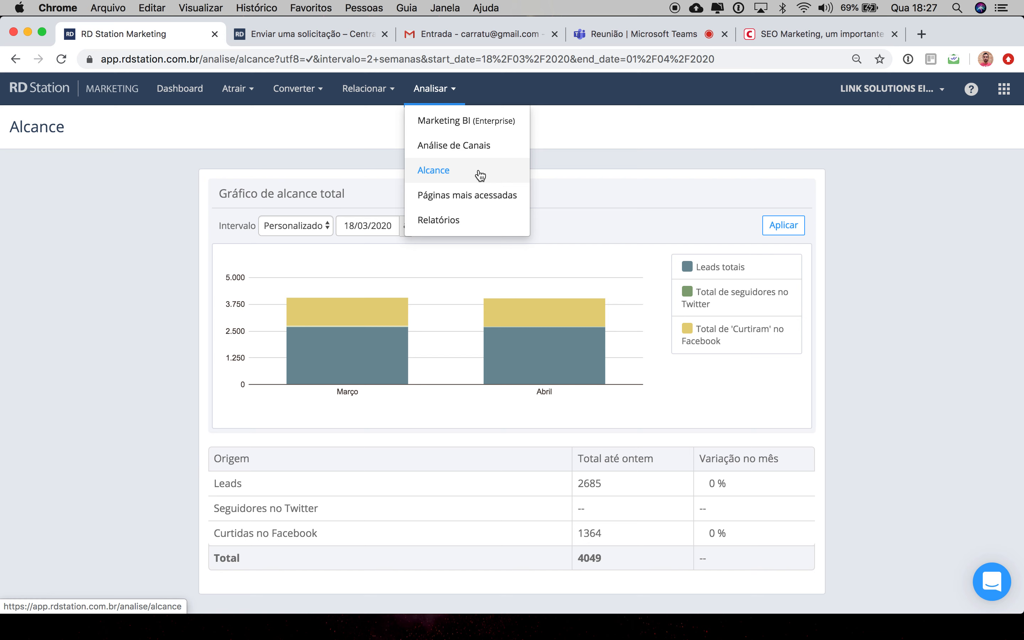
pyautogui.click(482, 196)
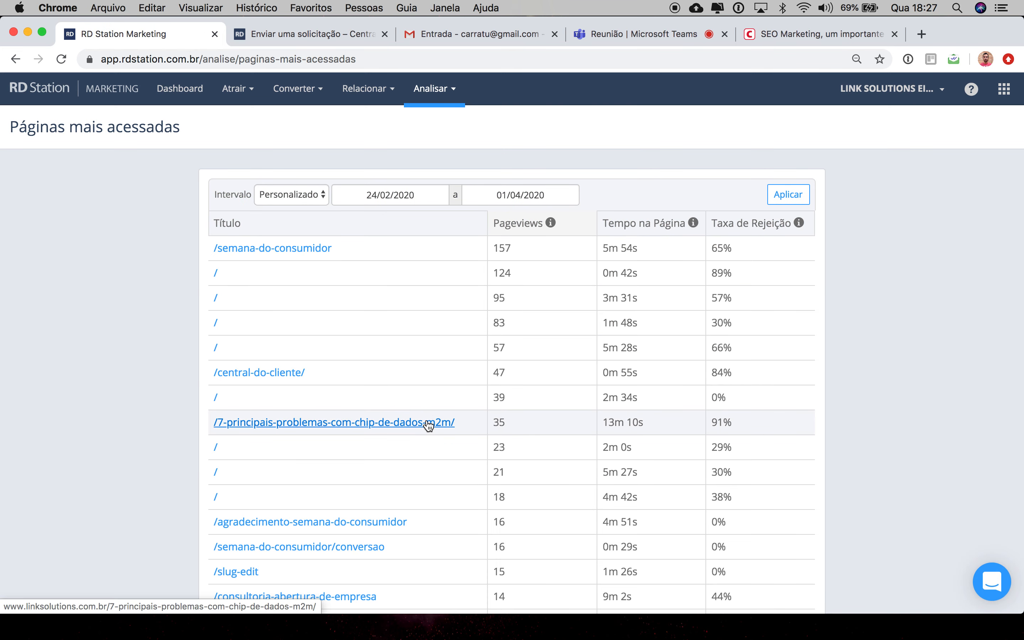
pyautogui.scroll(-2, 429, 425)
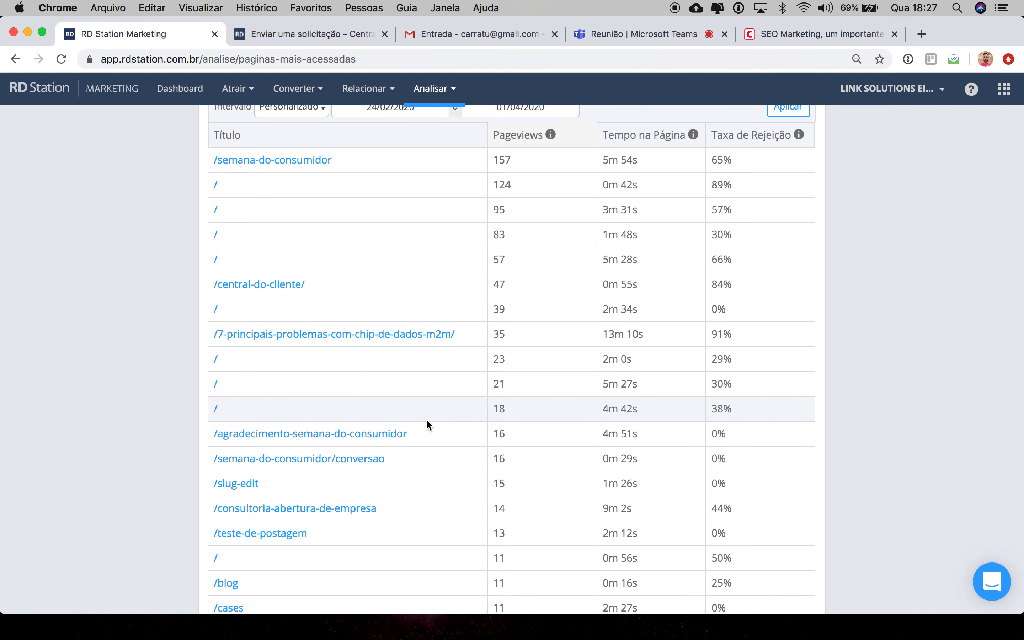
pyautogui.scroll(2, 395, 313)
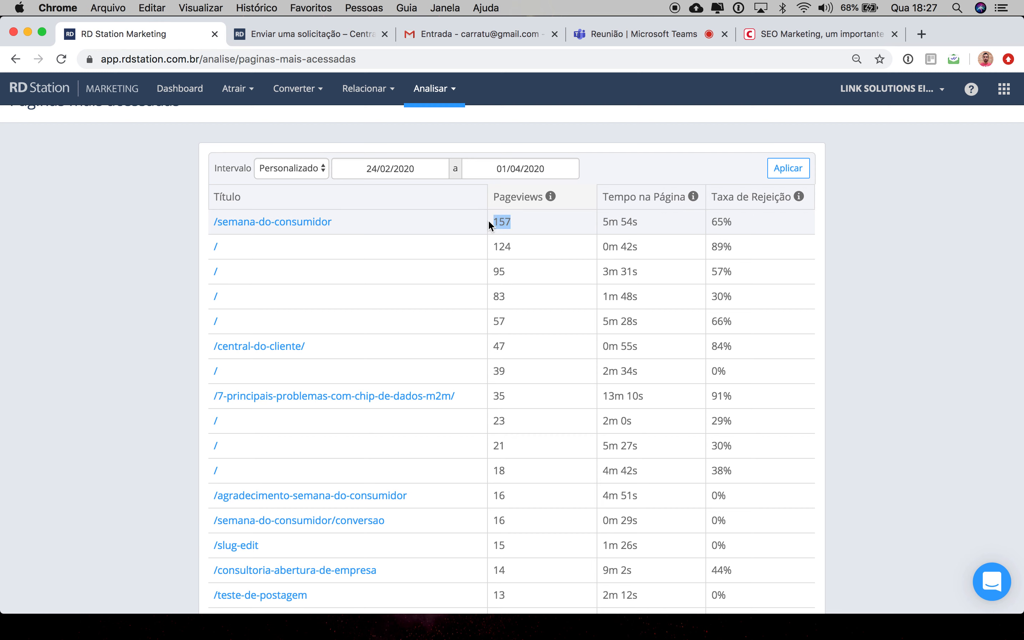
# Step: Highlight the time on page and bounce rate of /semana-do-consumidor, then scroll through the page list
pyautogui.click(651, 222)
pyautogui.tripleClick(643, 222)
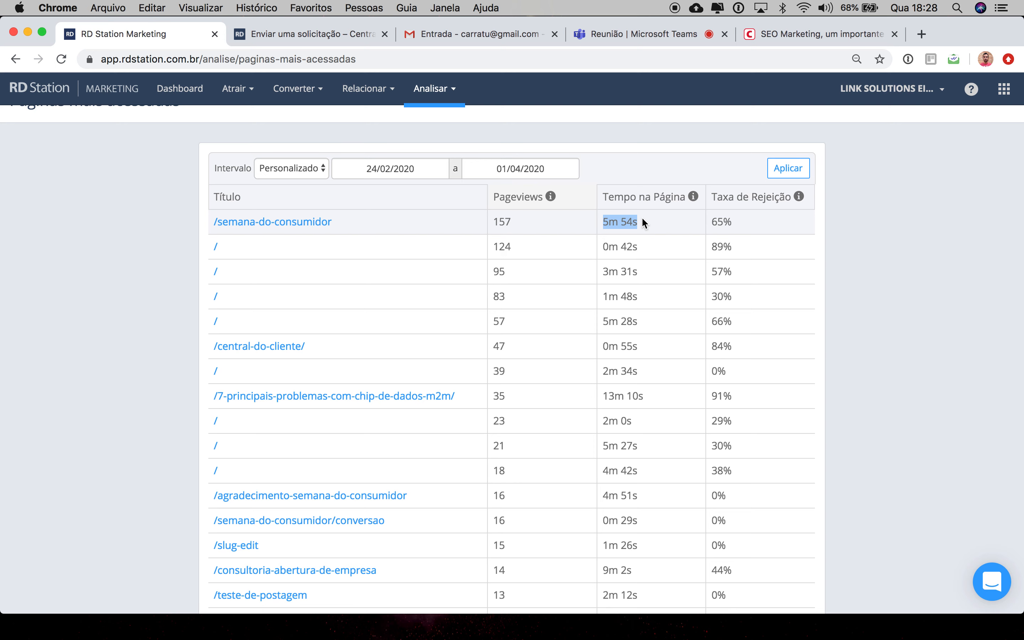
pyautogui.tripleClick(742, 220)
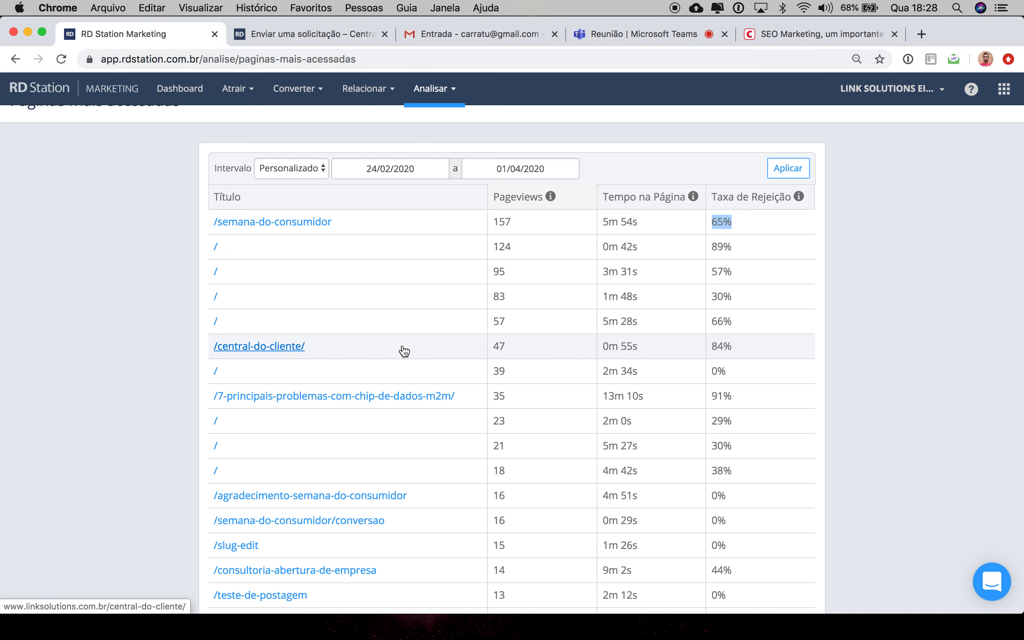
pyautogui.scroll(-6, 402, 349)
pyautogui.scroll(-7, 404, 351)
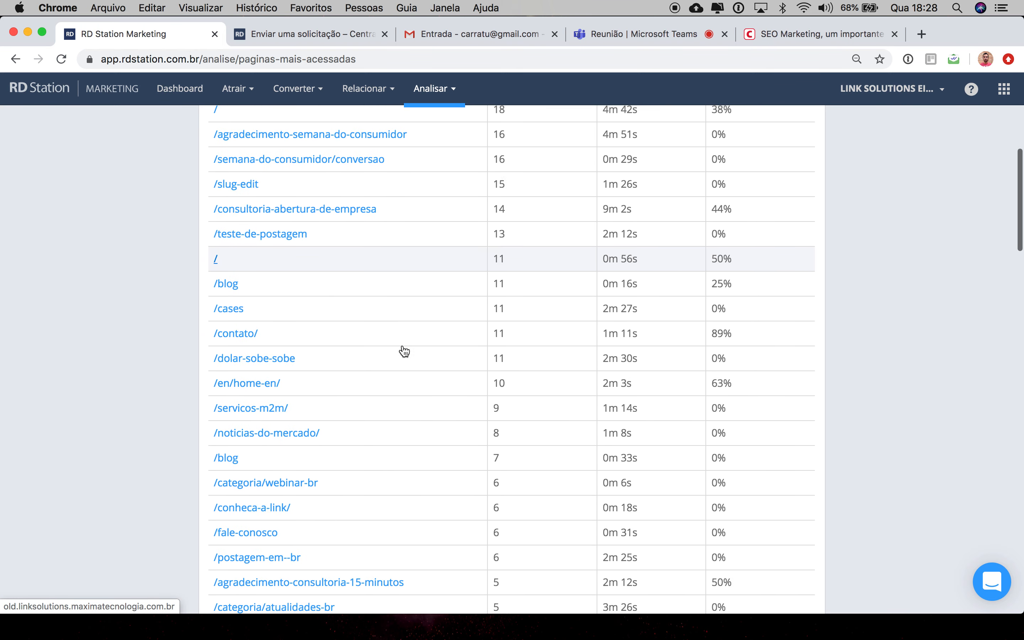
pyautogui.scroll(-5, 403, 350)
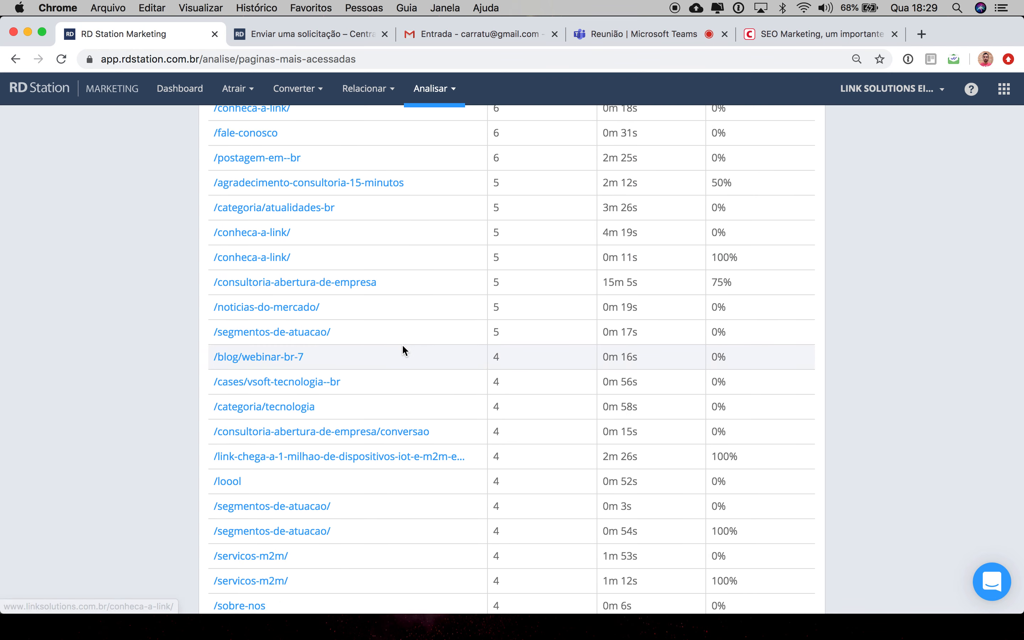
pyautogui.scroll(20, 404, 351)
pyautogui.scroll(2, 404, 350)
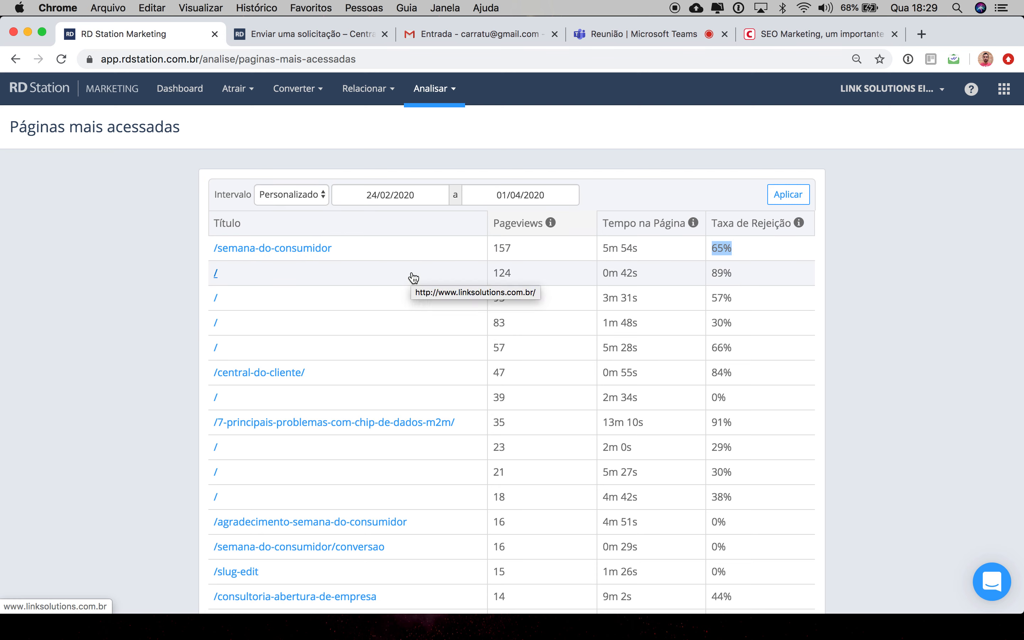
# Step: Open the Relatórios page and choose Diário as the report type
pyautogui.click(455, 93)
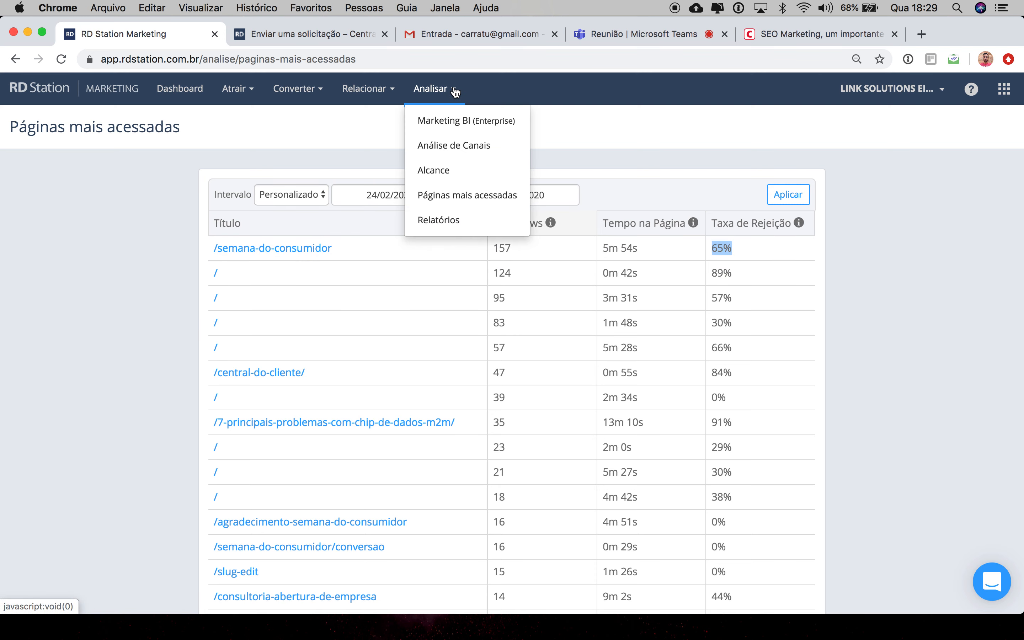
pyautogui.click(467, 219)
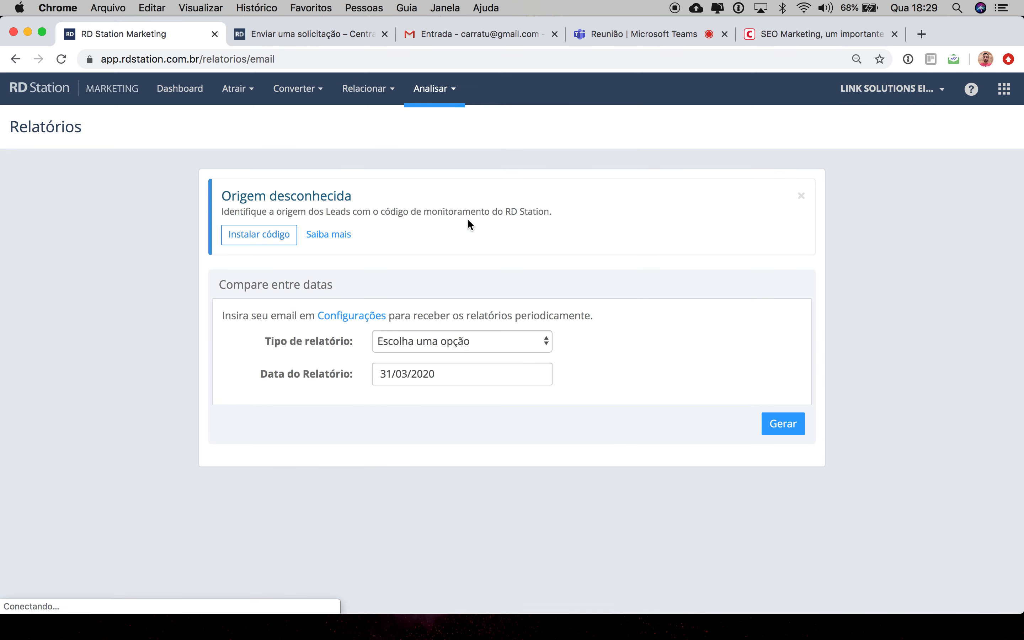
pyautogui.click(510, 346)
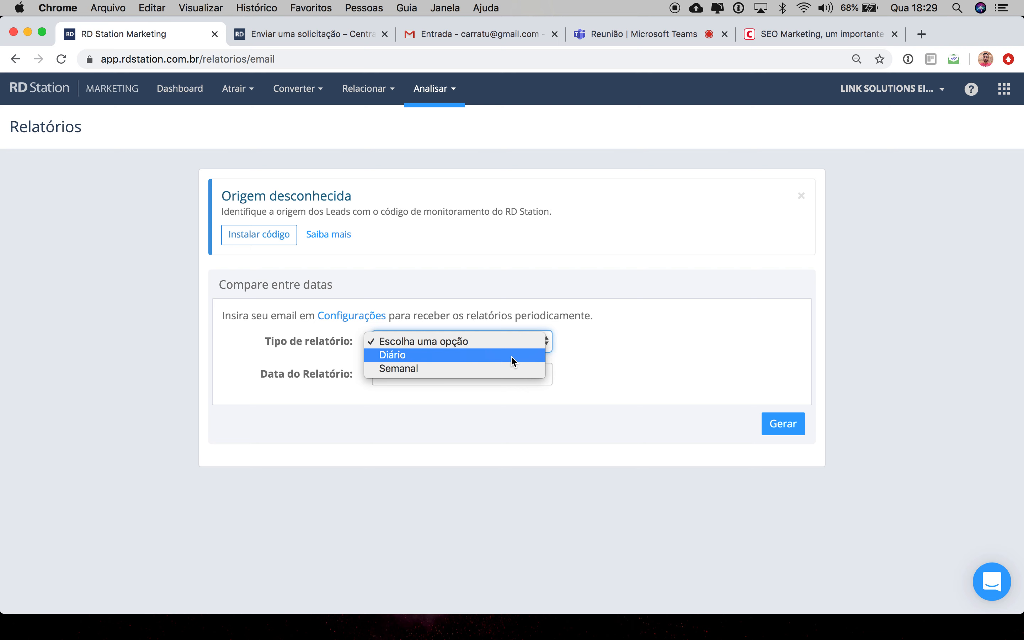
pyautogui.click(511, 356)
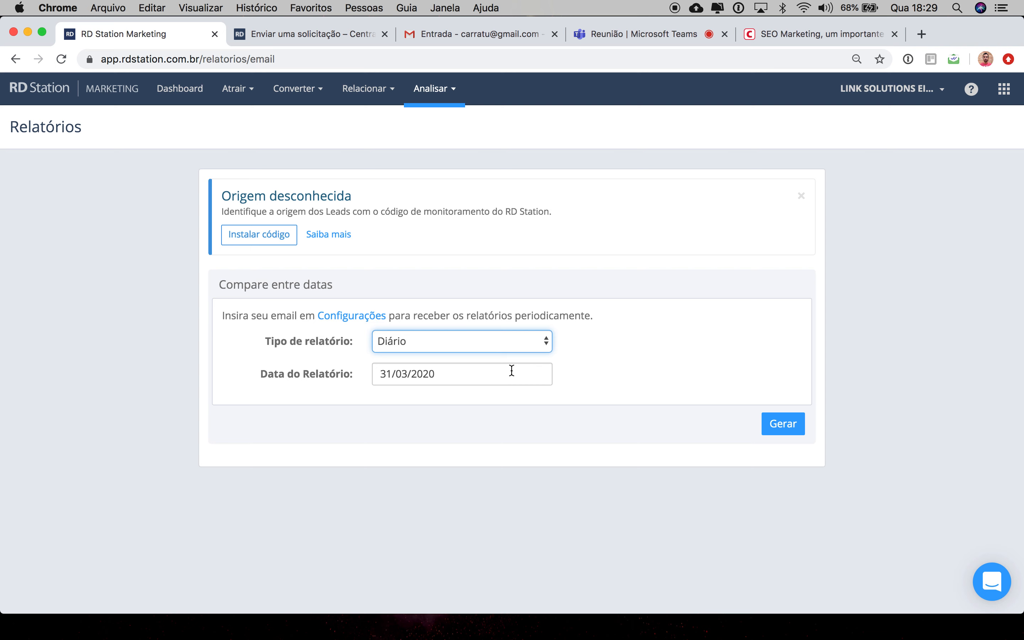
# Step: Return to the Páginas mais acessadas report and scroll through its table
pyautogui.click(446, 92)
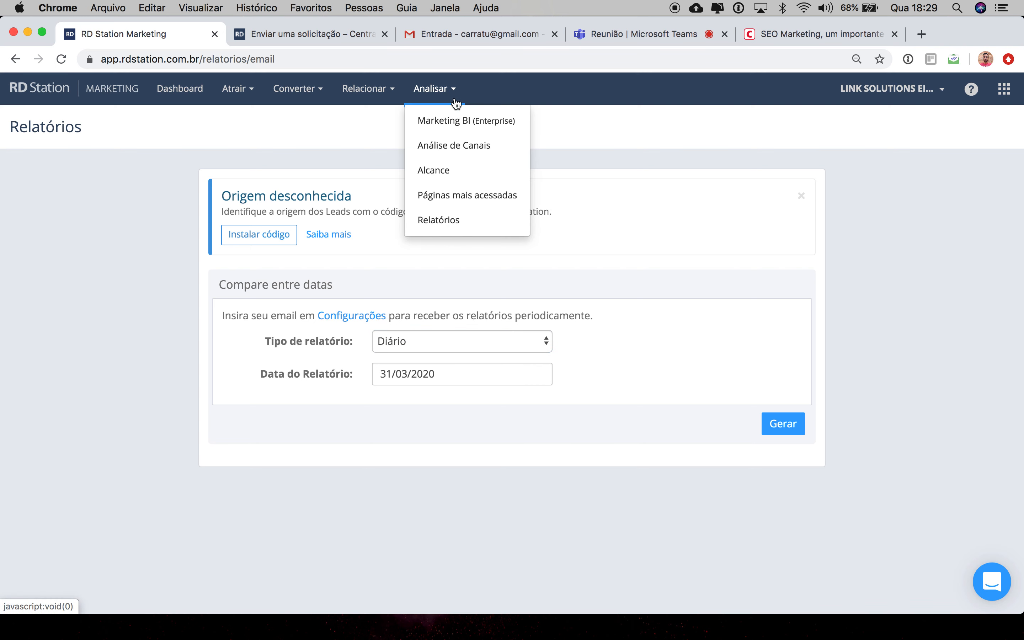
pyautogui.click(457, 194)
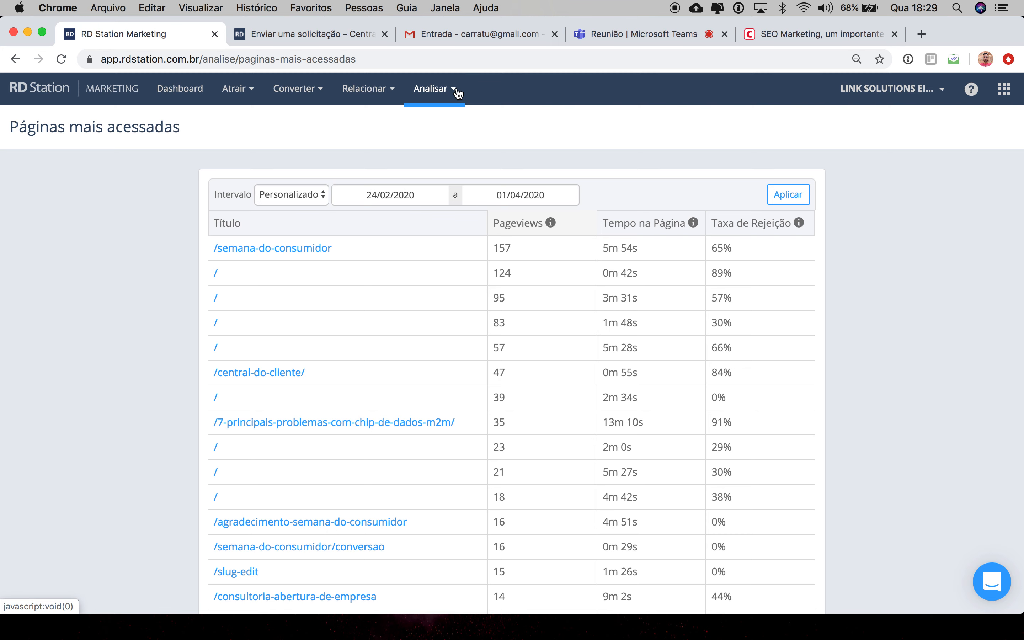
pyautogui.scroll(-8, 422, 360)
pyautogui.scroll(-2, 423, 365)
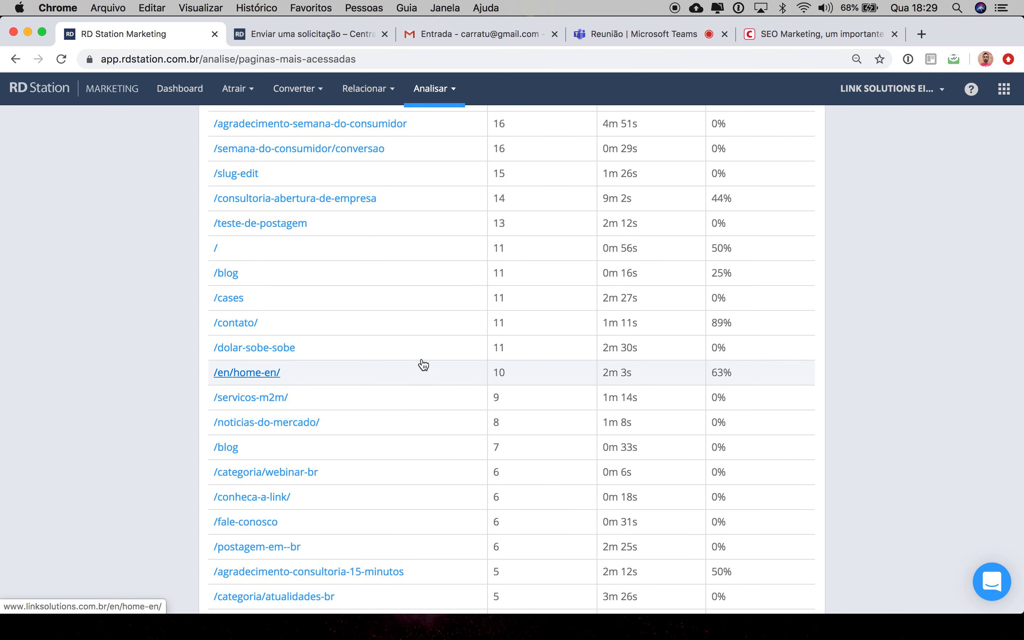
pyautogui.scroll(10, 423, 364)
# Step: Reopen the Relatórios page and open the report date picker
pyautogui.click(452, 92)
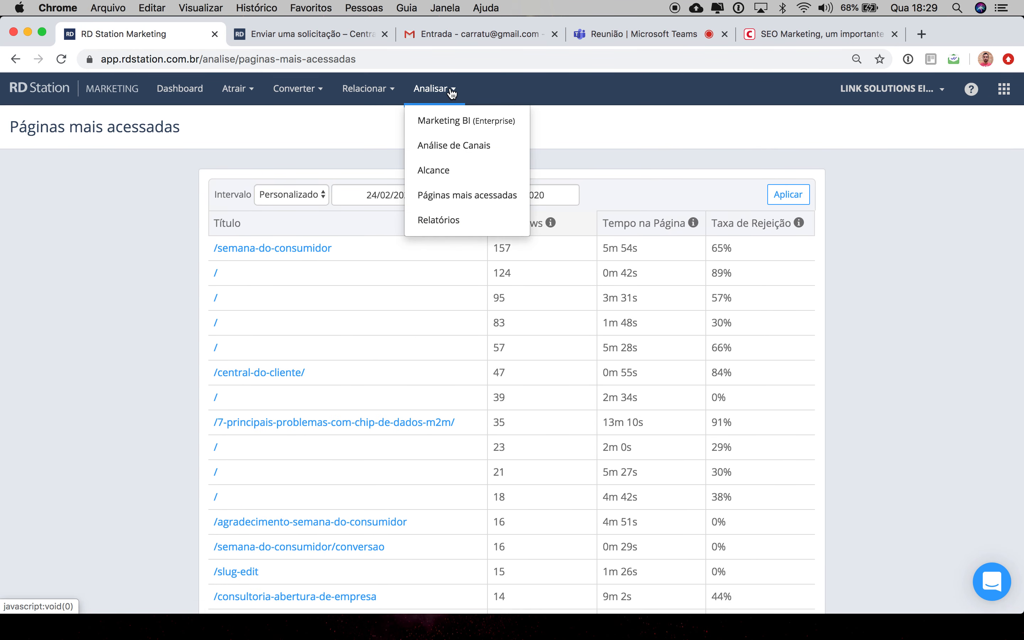
pyautogui.click(443, 219)
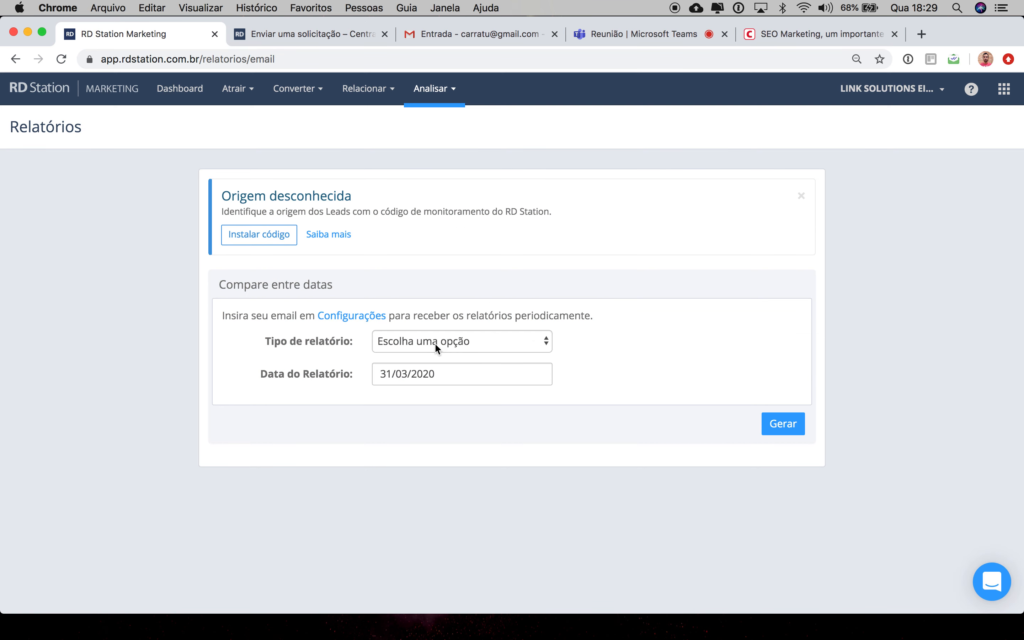
pyautogui.click(457, 375)
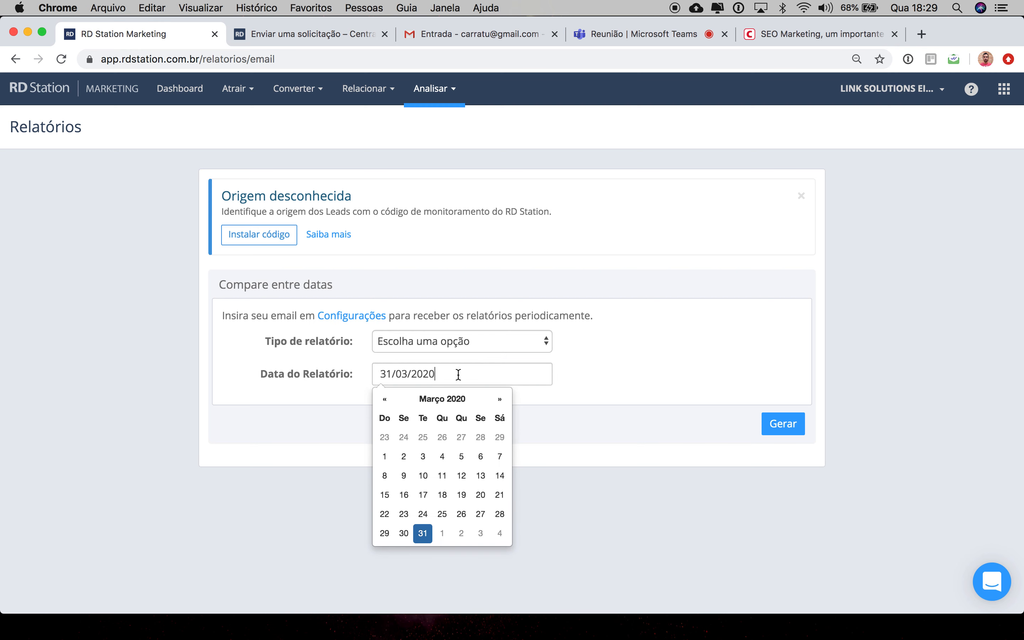
pyautogui.click(616, 359)
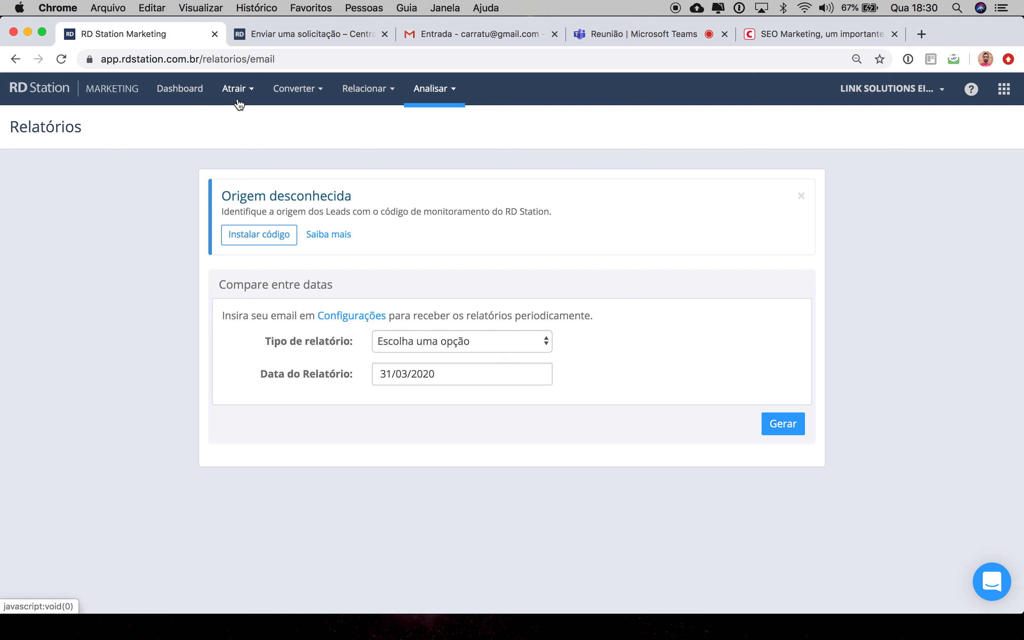
# Step: Open the Landing Pages section and start creating a new landing page
pyautogui.click(252, 97)
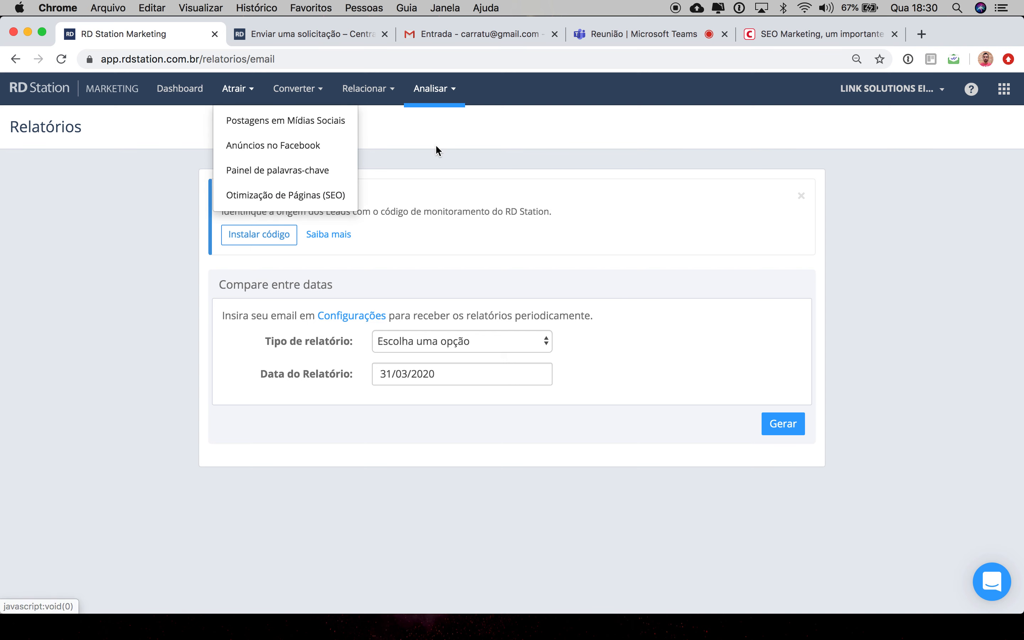
pyautogui.click(371, 123)
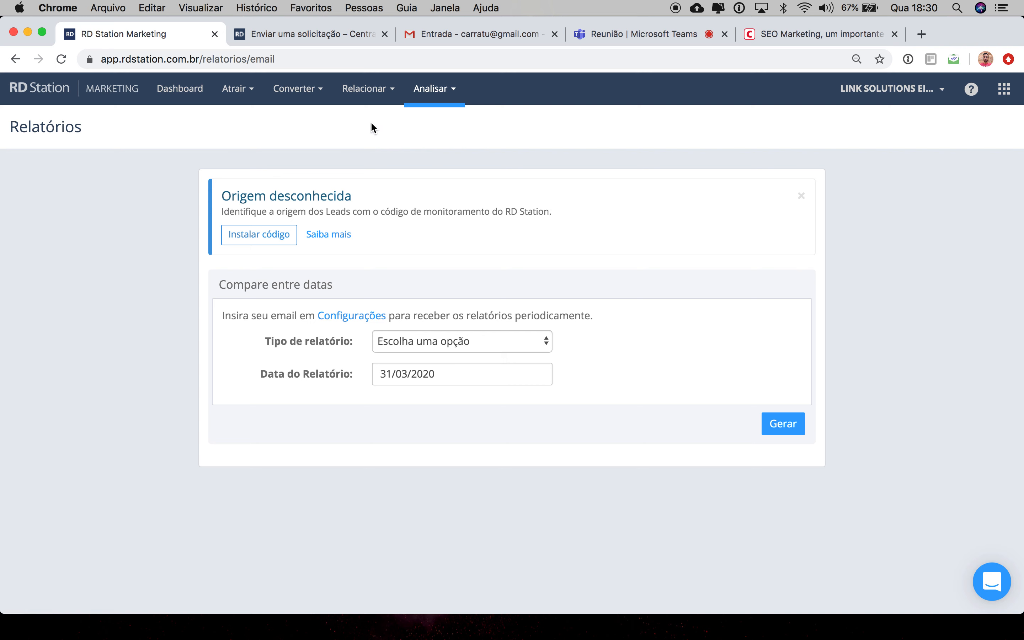
pyautogui.click(315, 94)
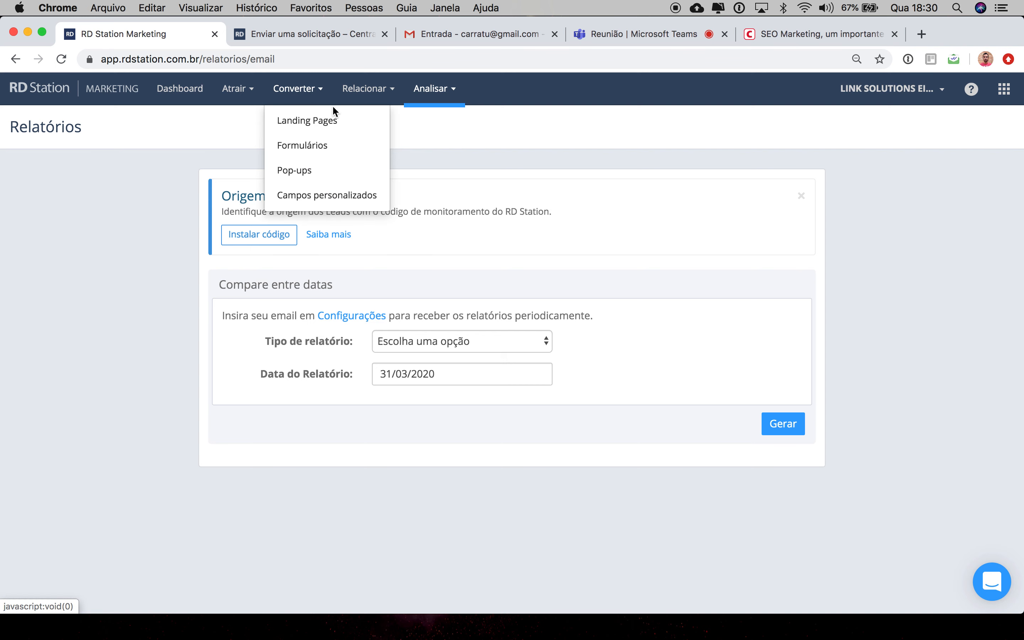
pyautogui.click(342, 123)
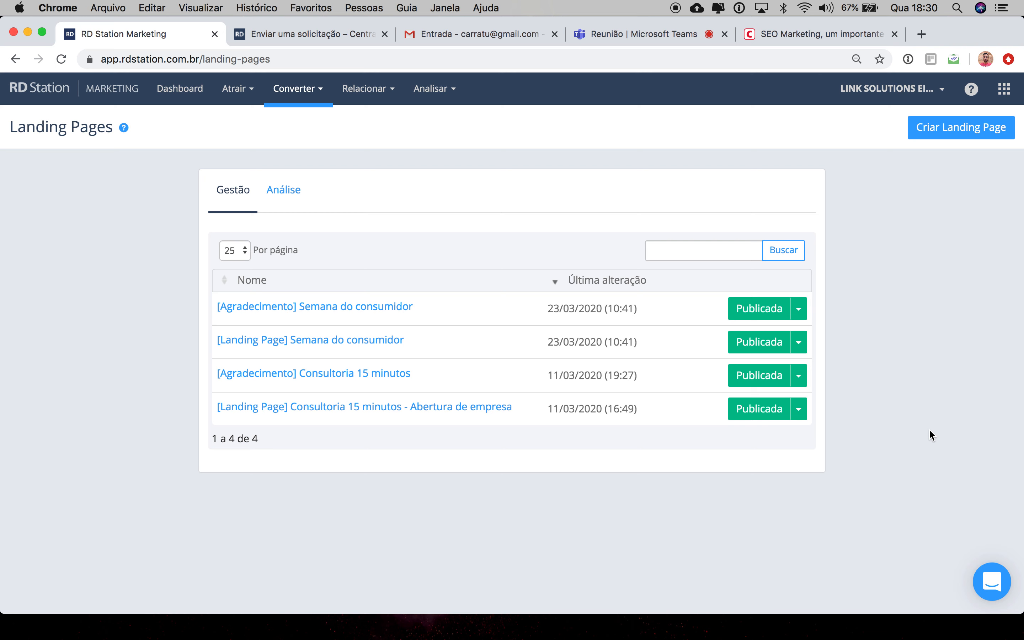
pyautogui.click(948, 127)
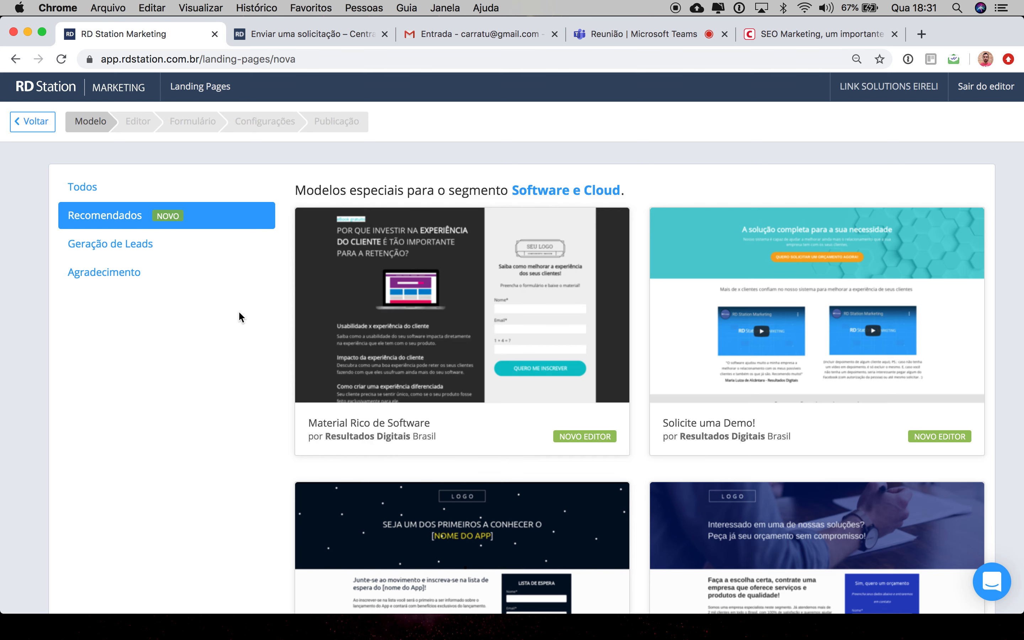
# Step: Browse the template gallery and preview the Divulgação Teste Gratuito template in a new tab
pyautogui.scroll(-5, 252, 338)
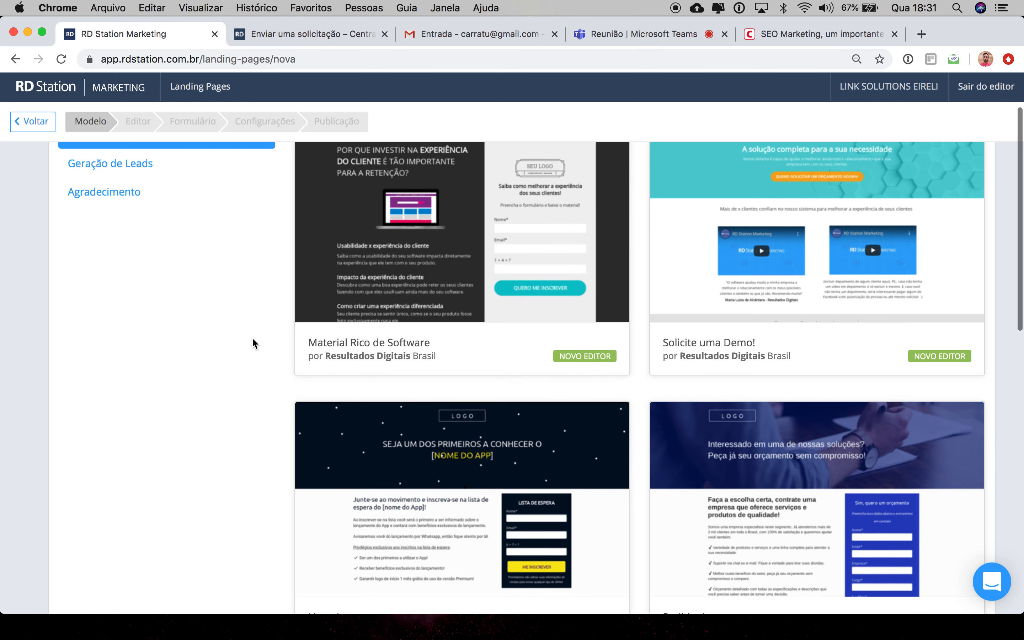
pyautogui.scroll(-7, 252, 337)
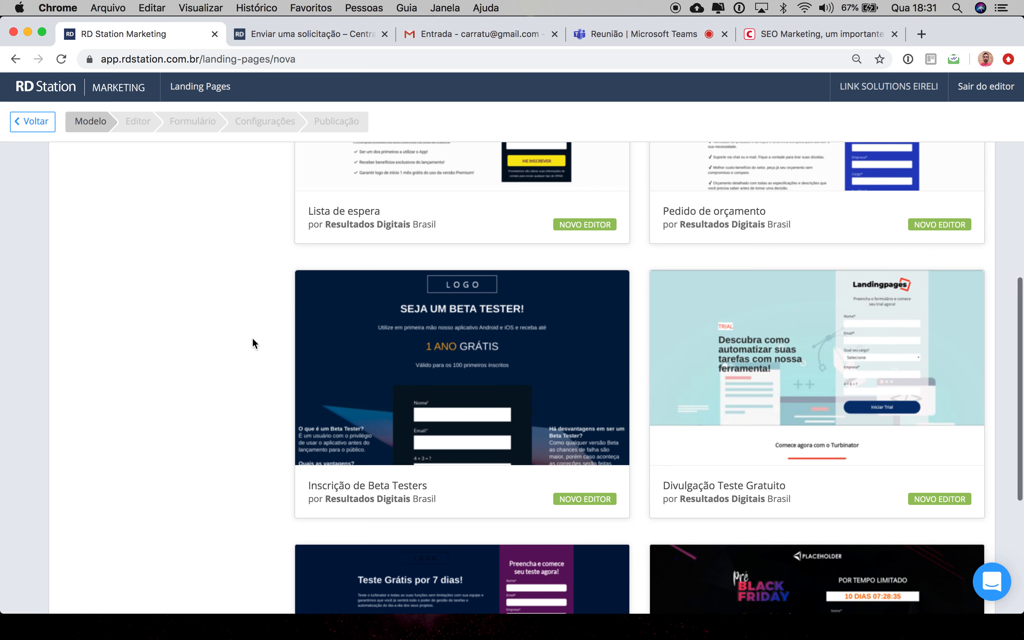
pyautogui.moveTo(747, 289)
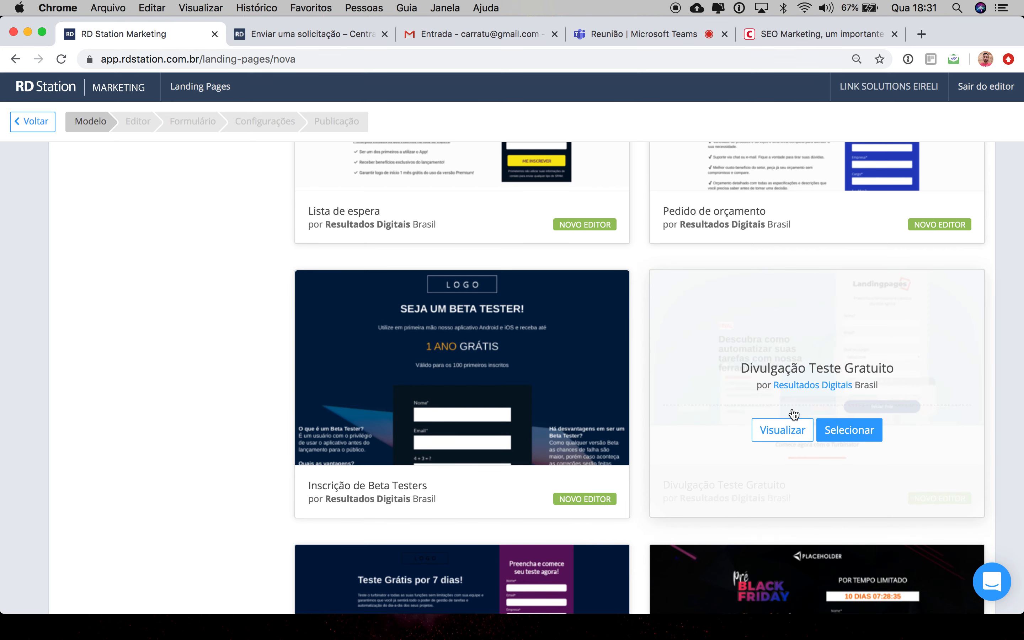
pyautogui.click(782, 440)
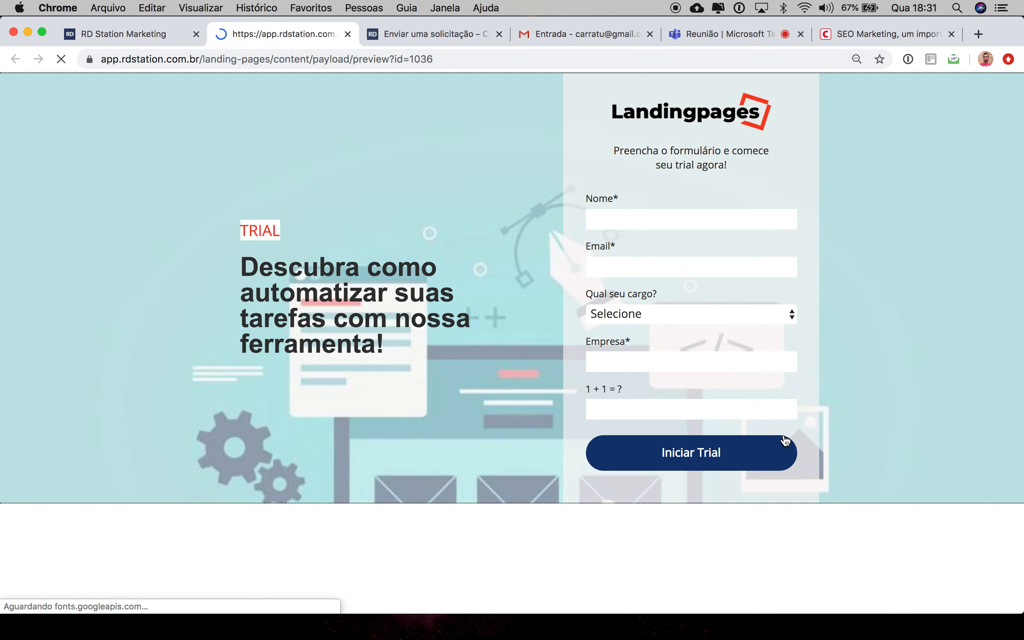
pyautogui.scroll(-12, 680, 448)
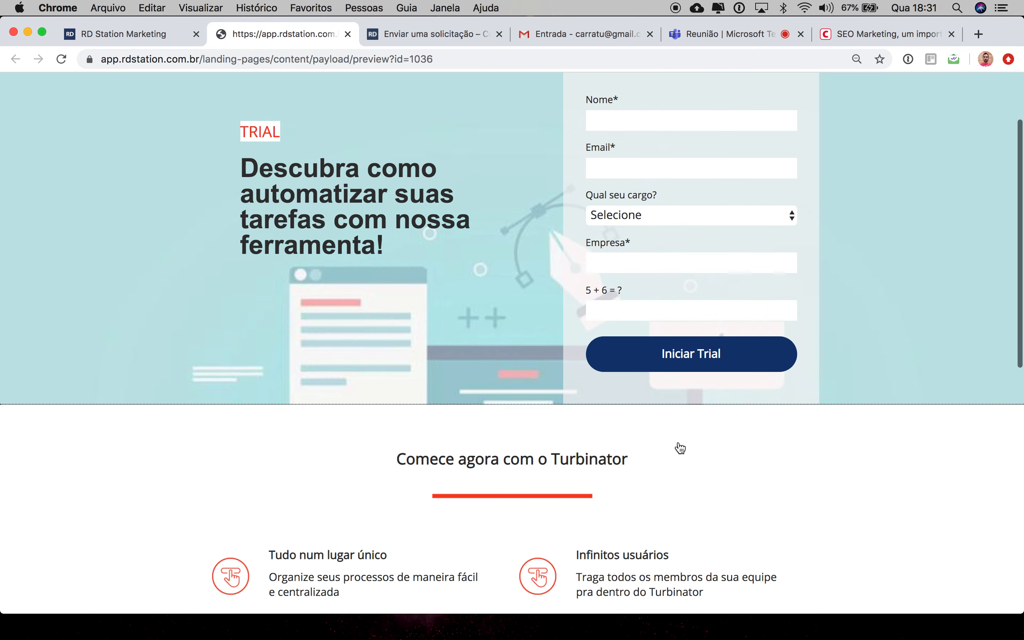
pyautogui.scroll(12, 679, 446)
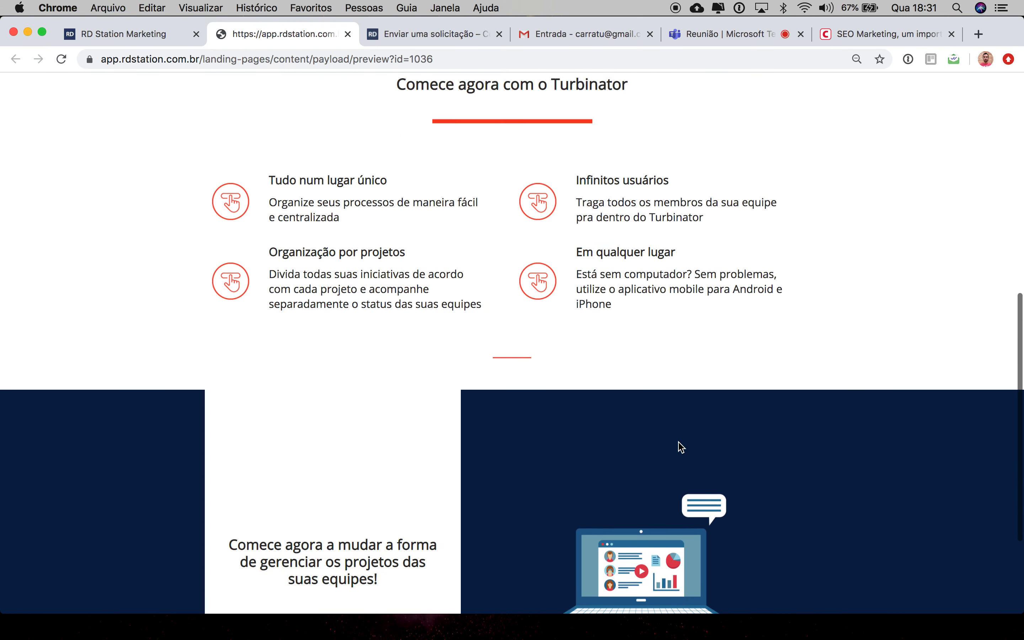
pyautogui.click(137, 34)
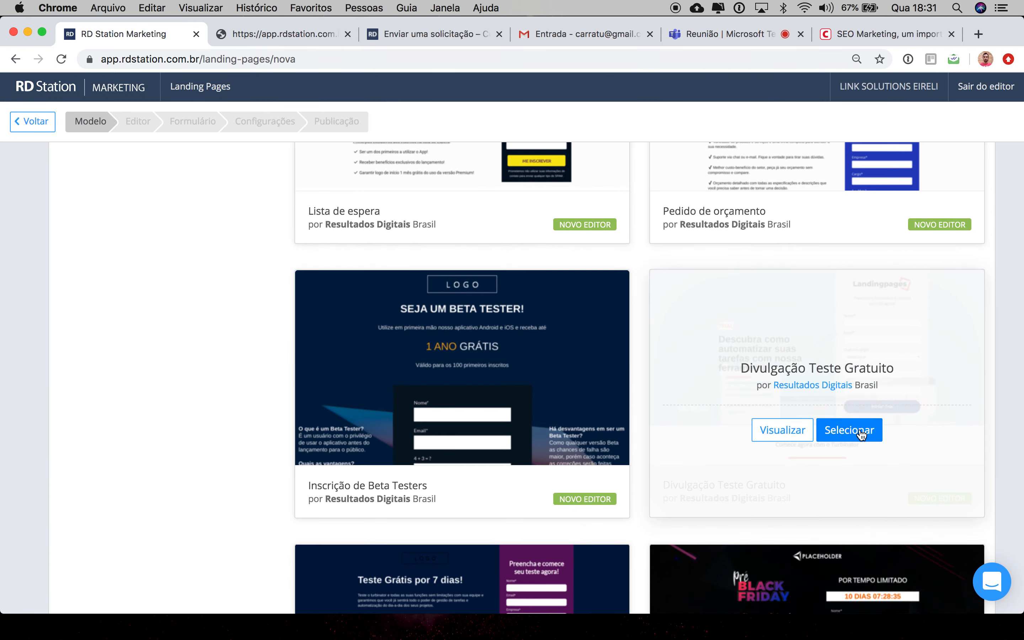
# Step: Select the Divulgação Teste Gratuito template and create the landing page named [Landing Page] Modelo
pyautogui.click(857, 434)
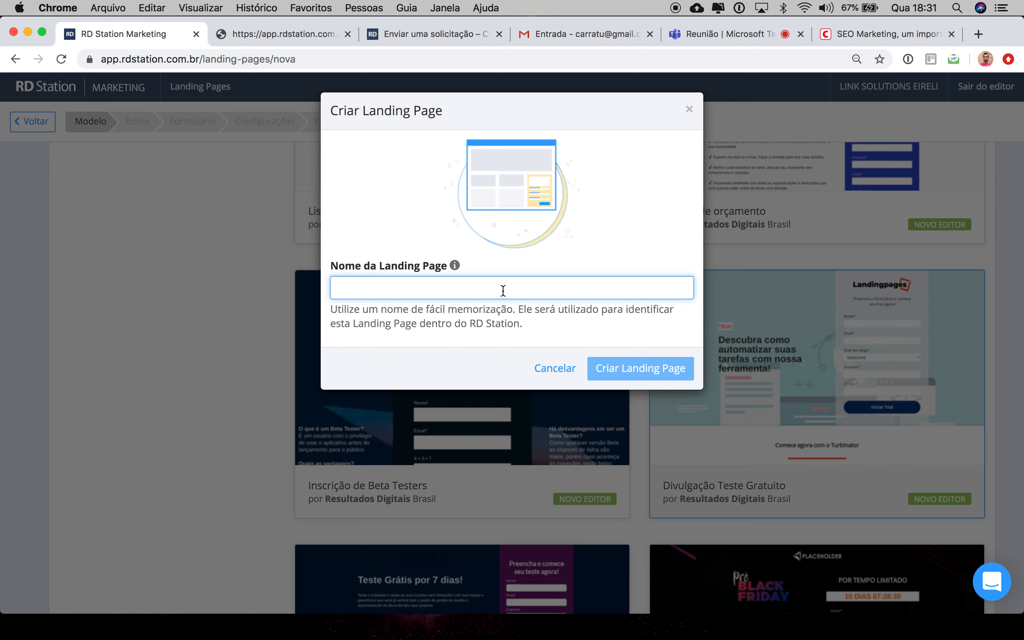
pyautogui.write('[')
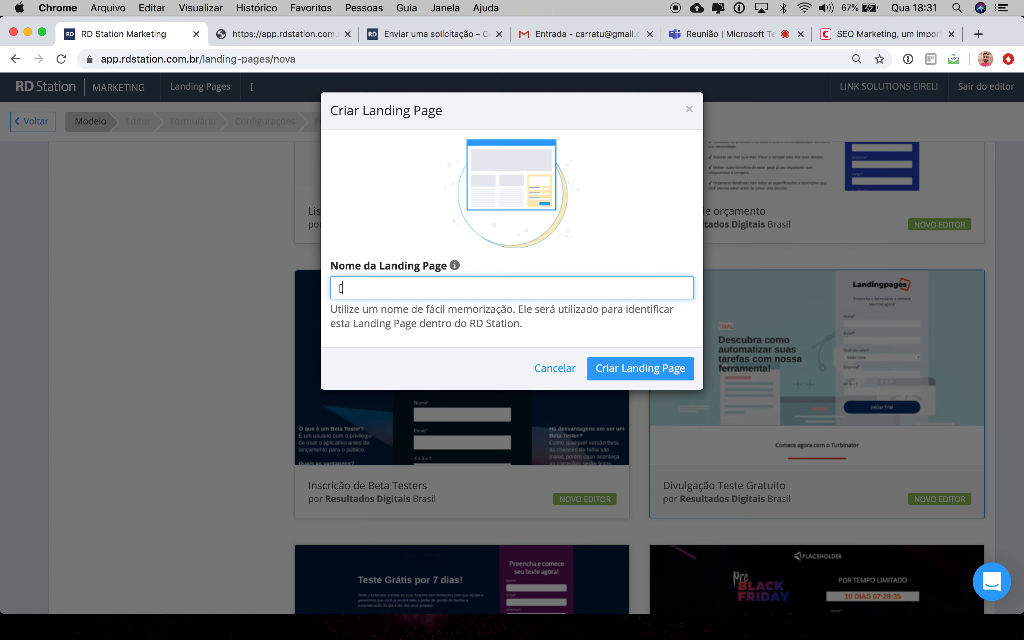
pyautogui.write('Landing Page')
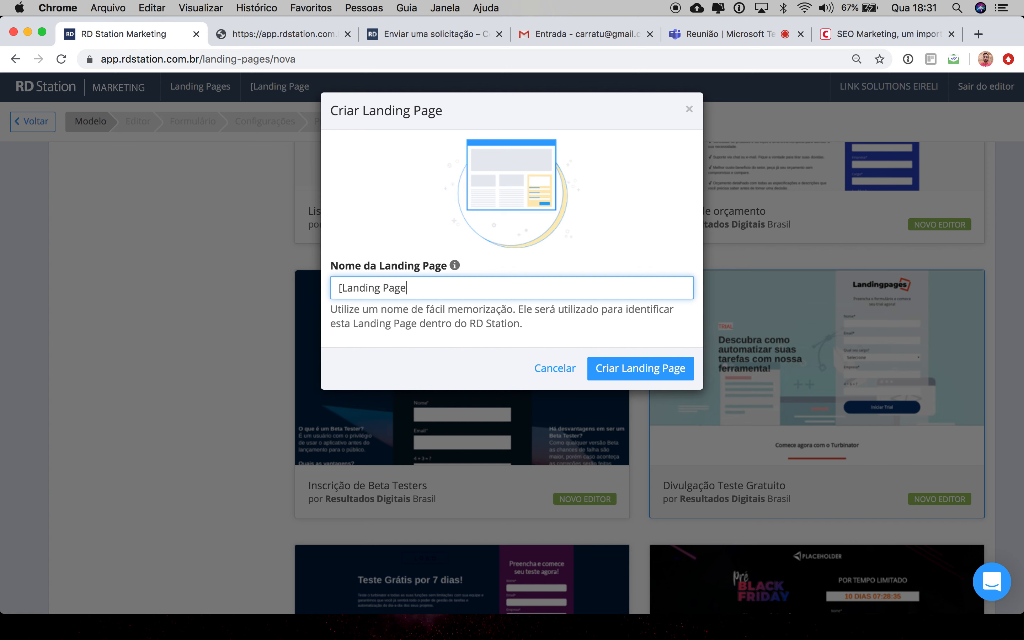
pyautogui.write('] Modelo')
pyautogui.click(632, 370)
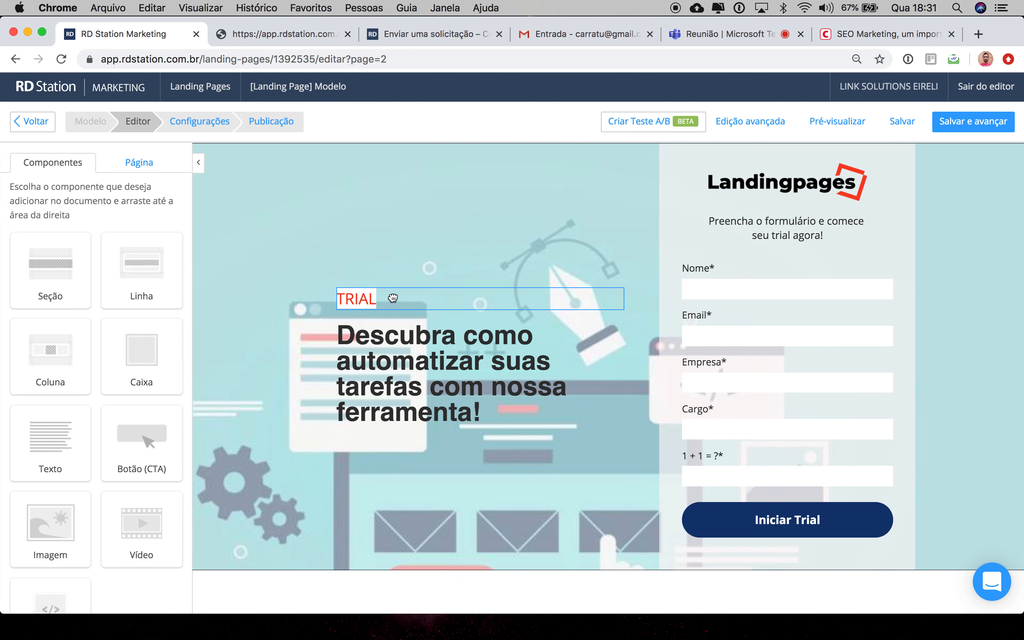
# Step: Scroll through the new landing page's sections in the editor
pyautogui.scroll(-8, 409, 360)
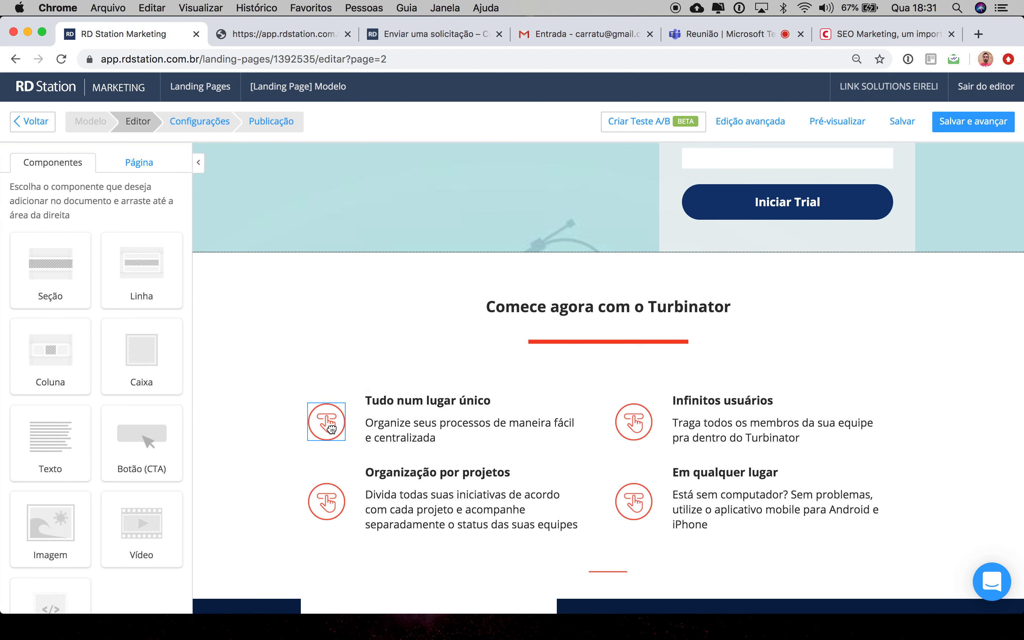
pyautogui.scroll(-8, 545, 449)
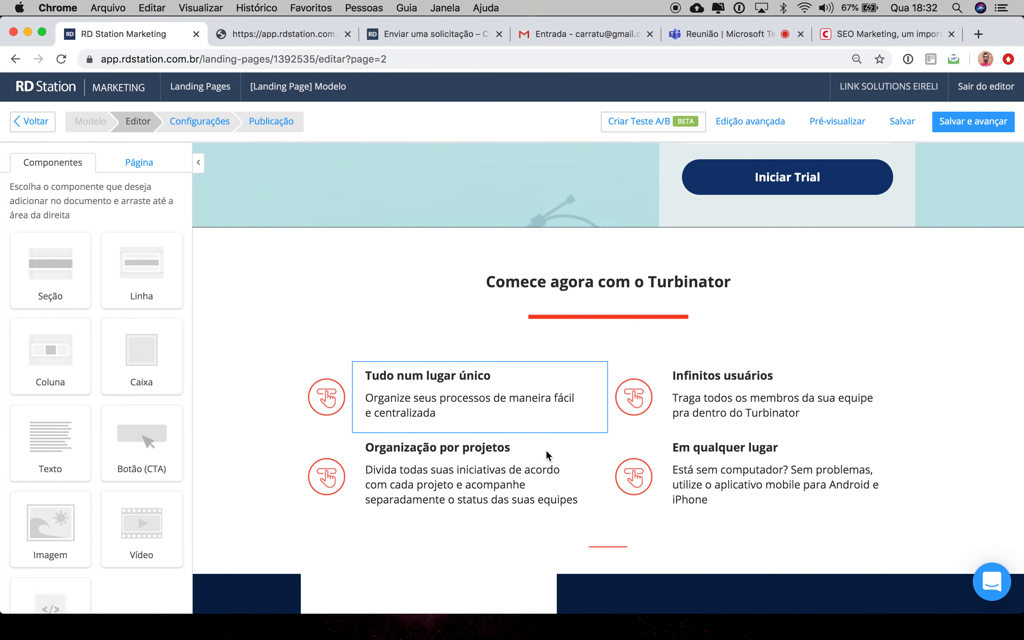
pyautogui.scroll(-1, 418, 452)
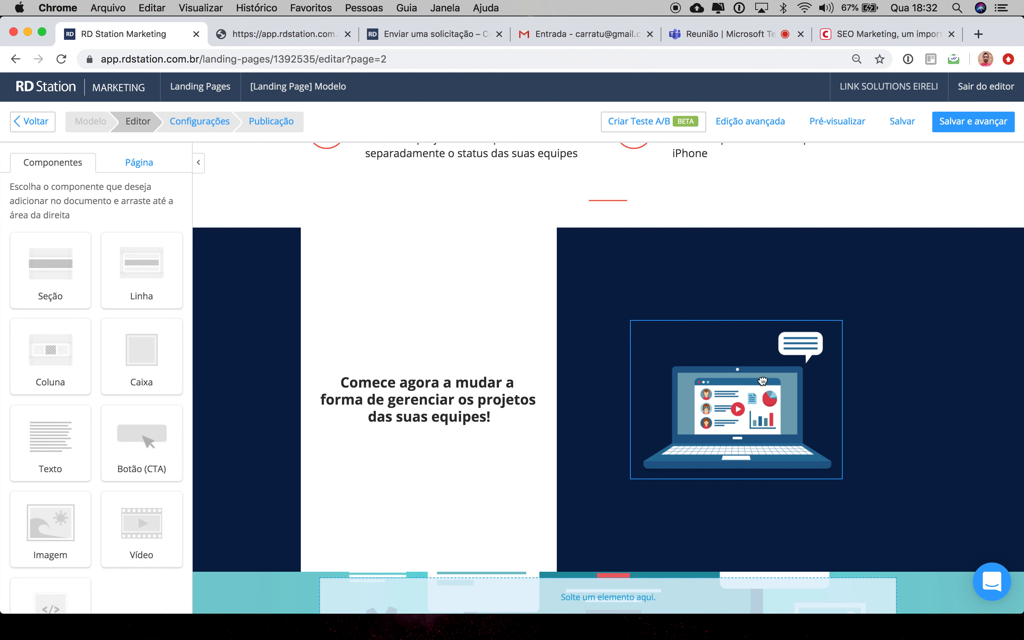
pyautogui.scroll(11, 762, 381)
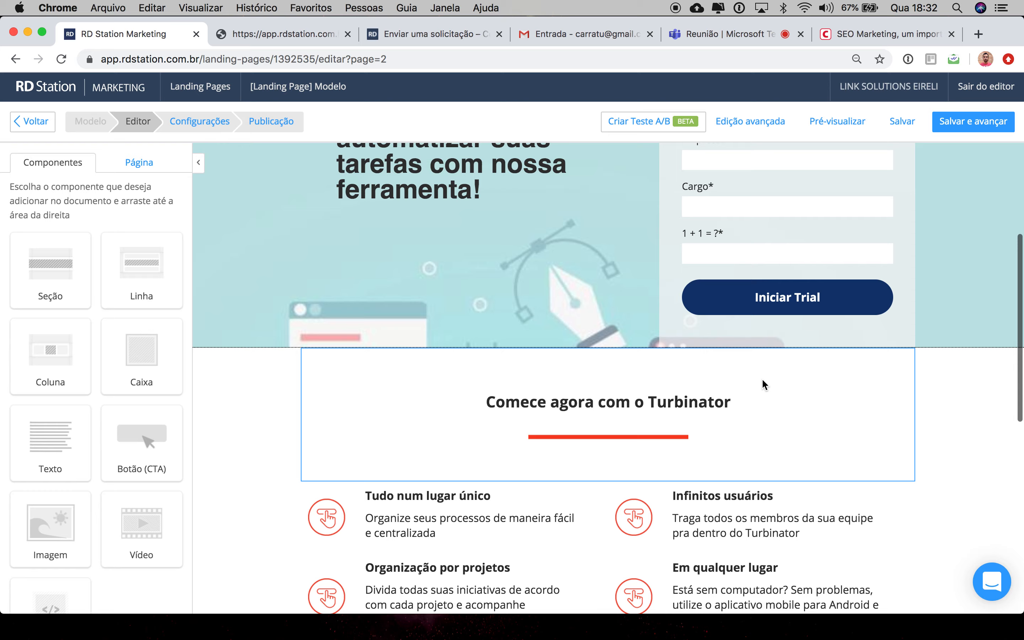
pyautogui.scroll(3, 763, 383)
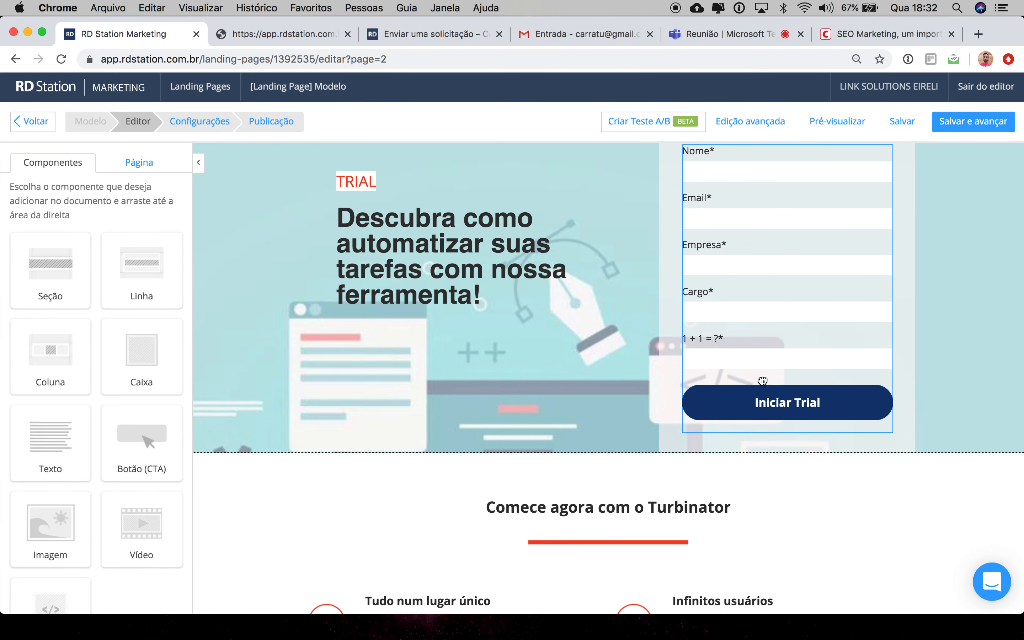
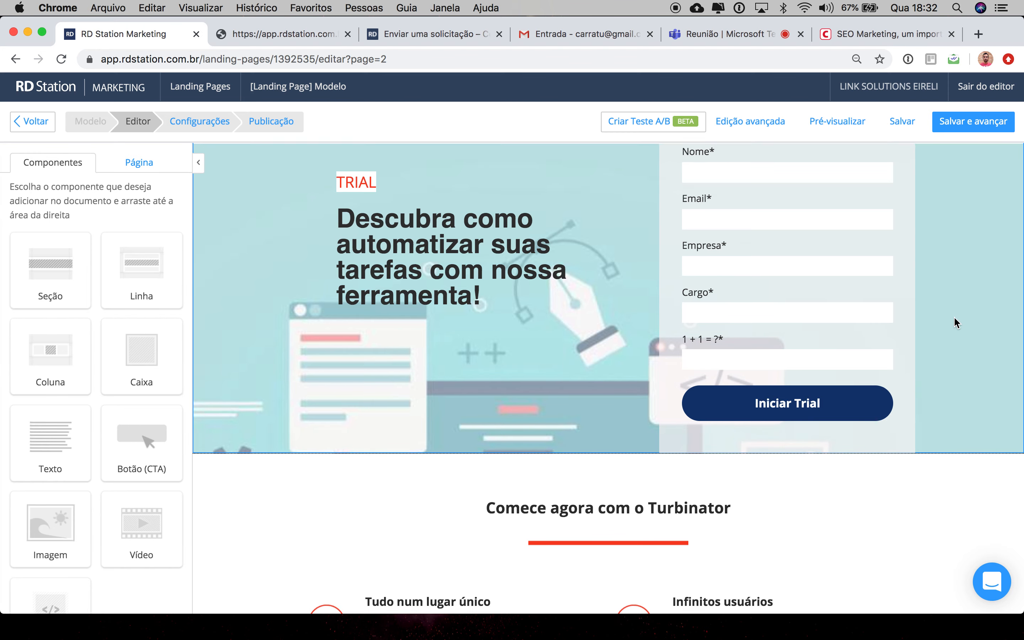
# Step: Add a Botão (CTA) component to the hero section below the headline
pyautogui.scroll(3, 954, 316)
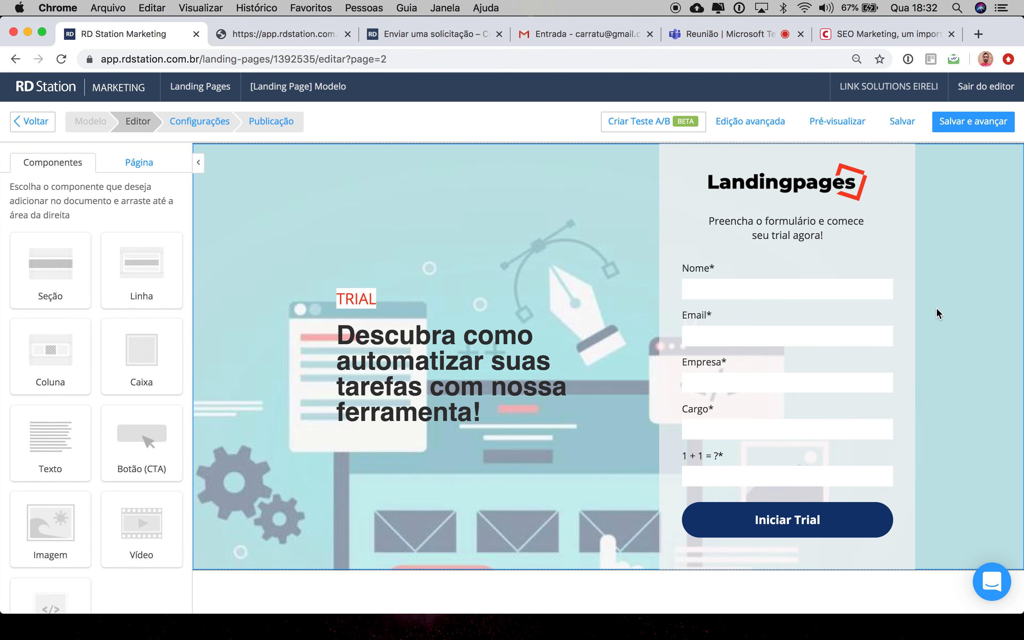
pyautogui.scroll(-2, 936, 306)
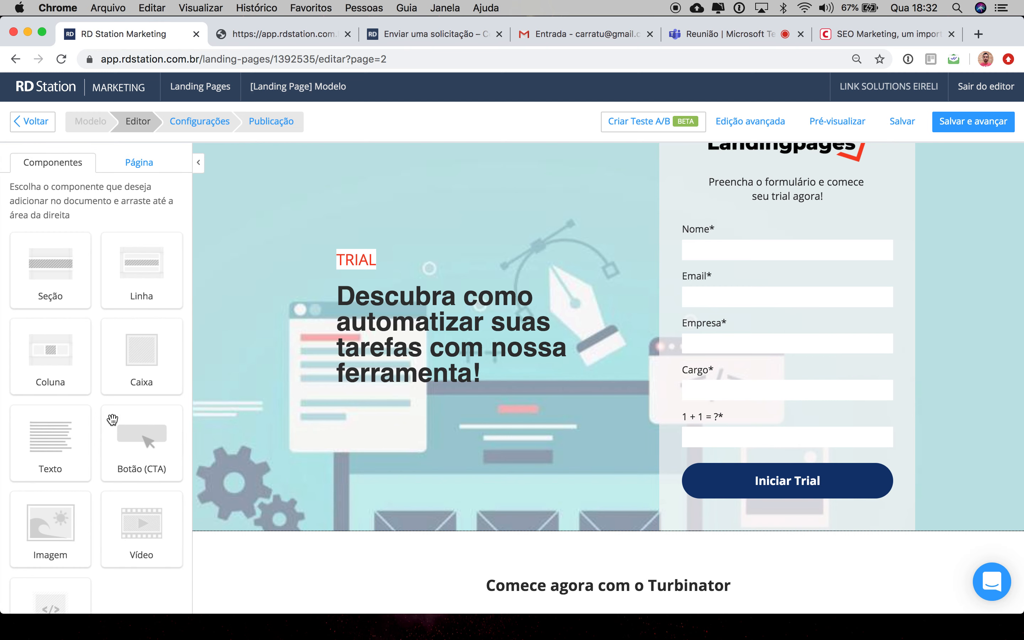
pyautogui.scroll(-3, 112, 419)
pyautogui.moveTo(136, 373); pyautogui.dragTo(464, 414)
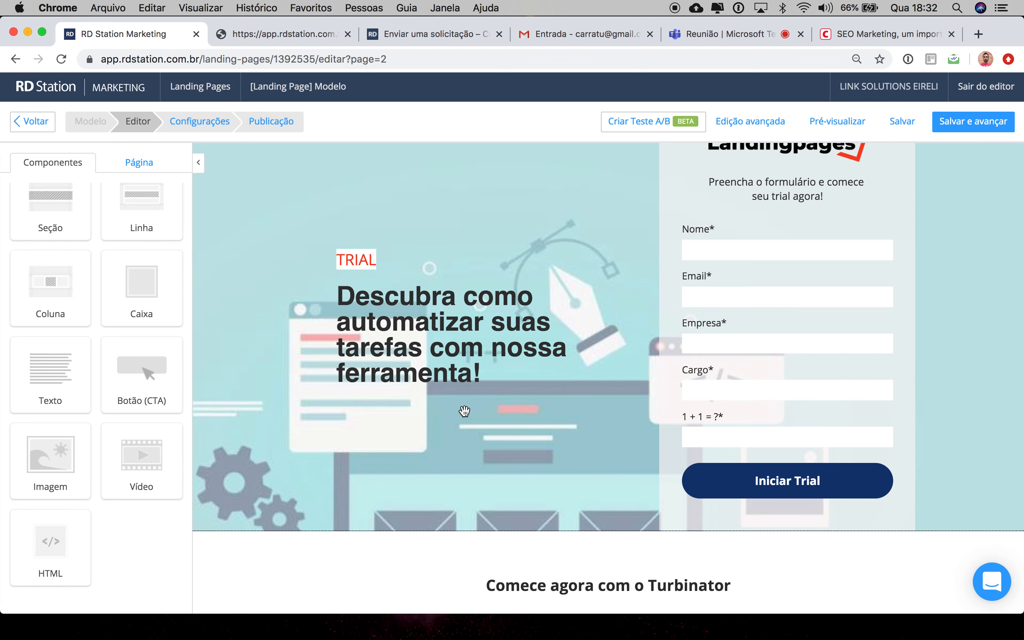
pyautogui.scroll(-4, 411, 364)
pyautogui.scroll(5, 412, 365)
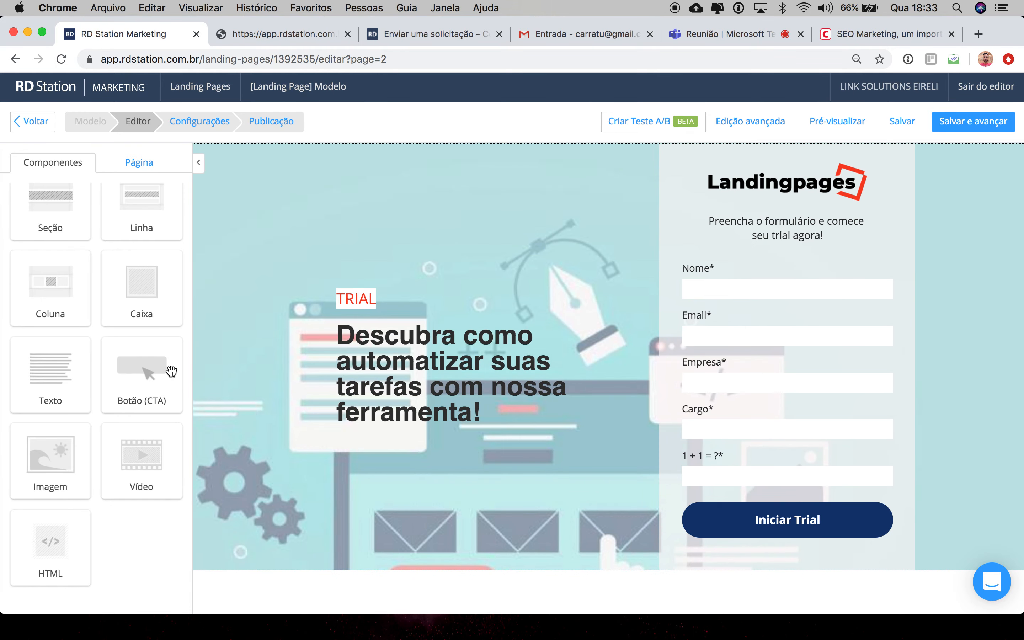
pyautogui.moveTo(141, 367); pyautogui.dragTo(429, 370)
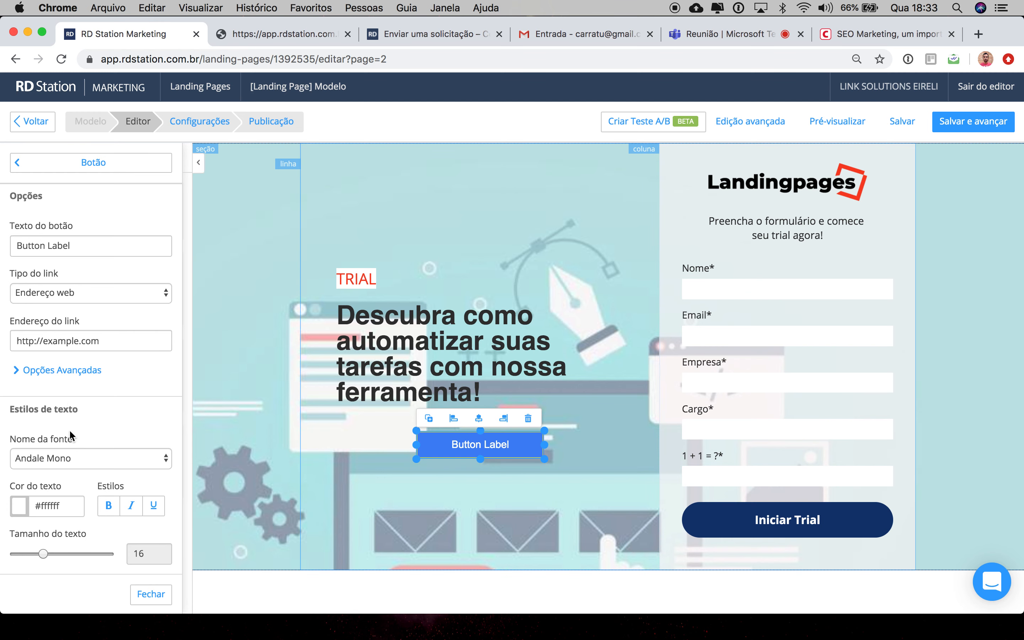
# Step: Set the new button's text to Nome botão
pyautogui.tripleClick(84, 240)
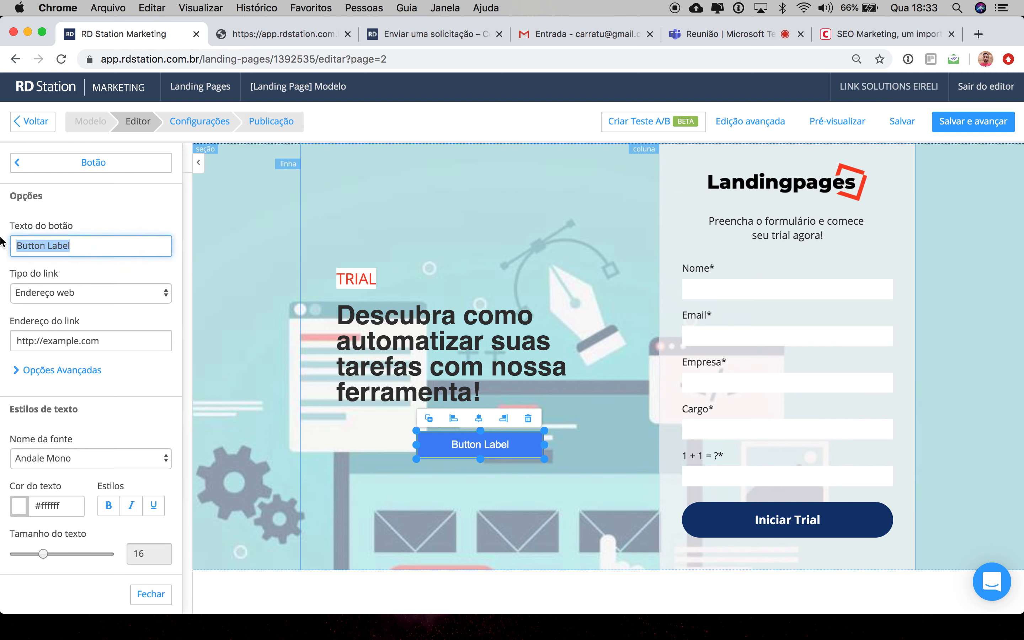
pyautogui.write('Nome botão')
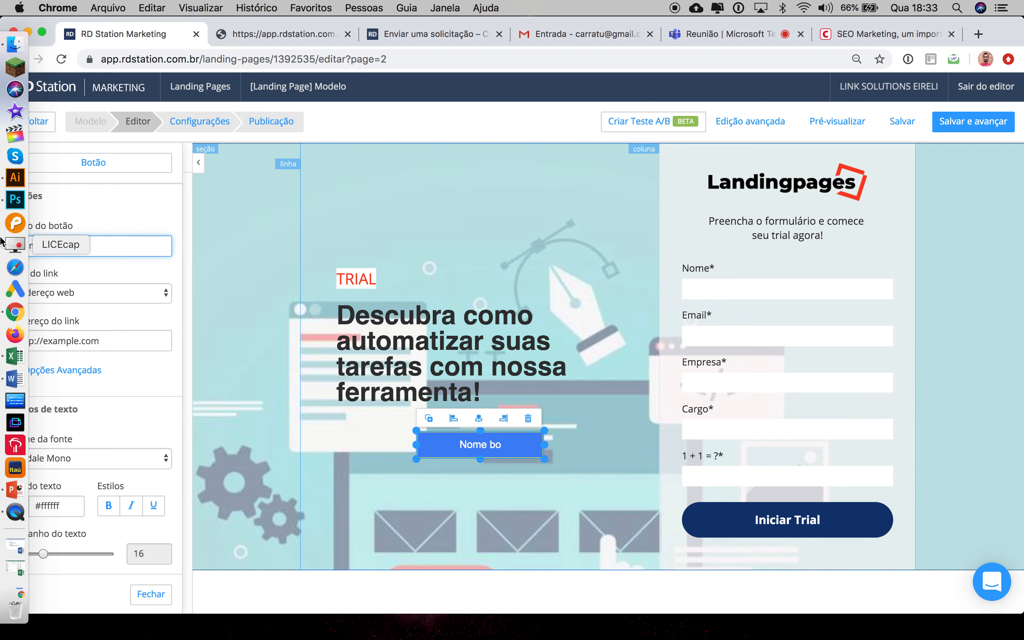
pyautogui.tripleClick(104, 341)
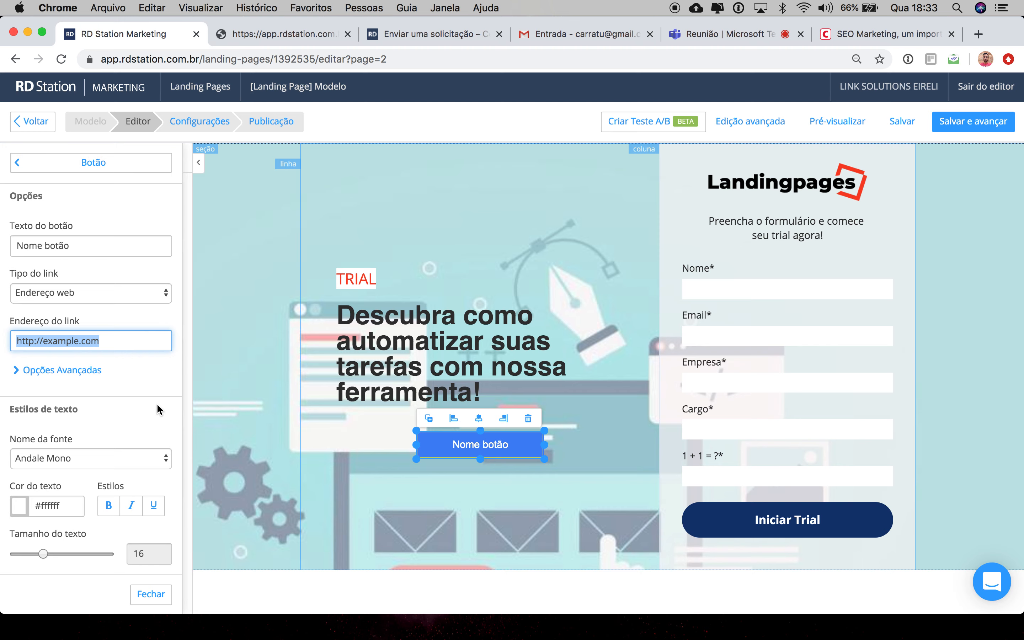
pyautogui.scroll(-3, 129, 469)
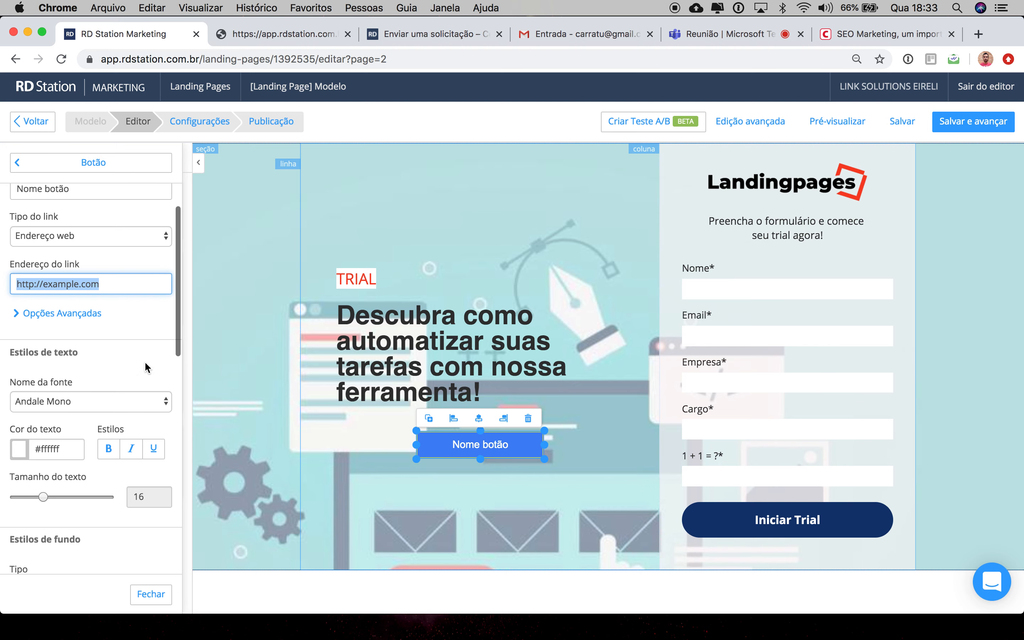
# Step: Open the signup form's field editor and add the Whatsapp field
pyautogui.click(663, 344)
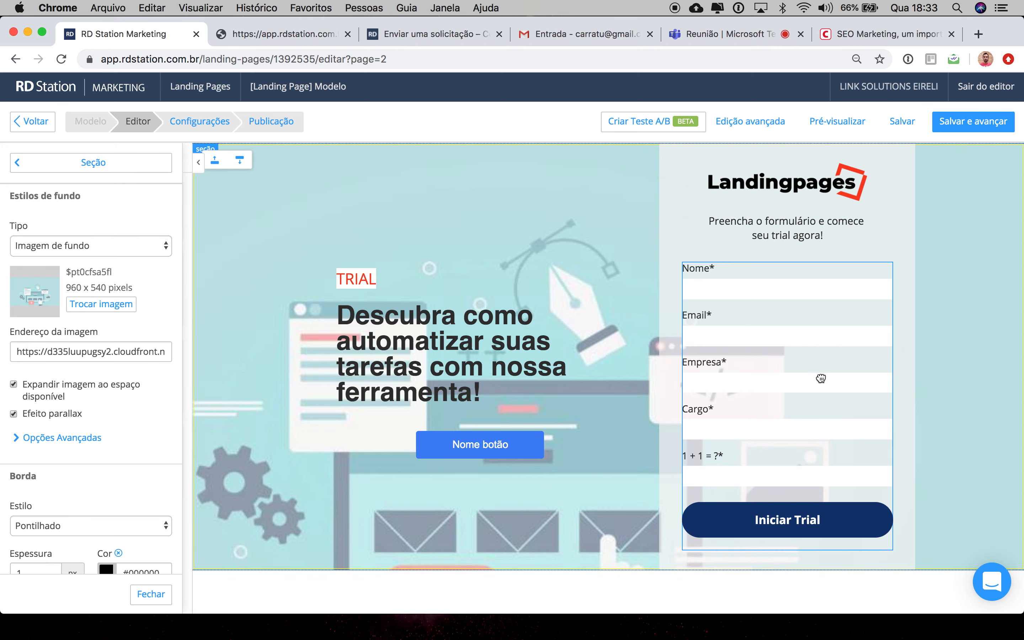
pyautogui.click(801, 337)
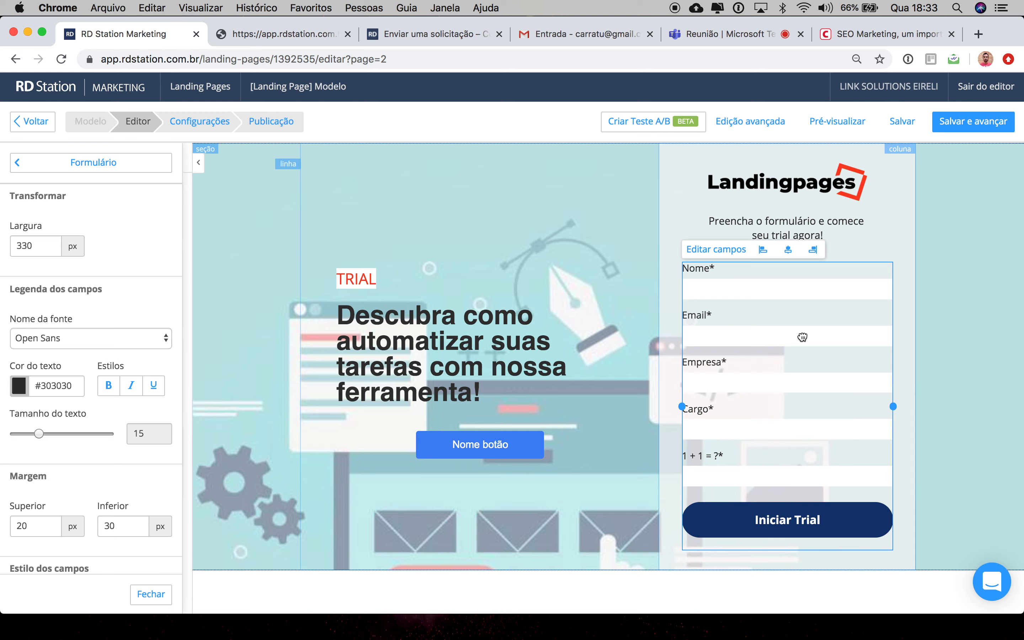
pyautogui.click(713, 251)
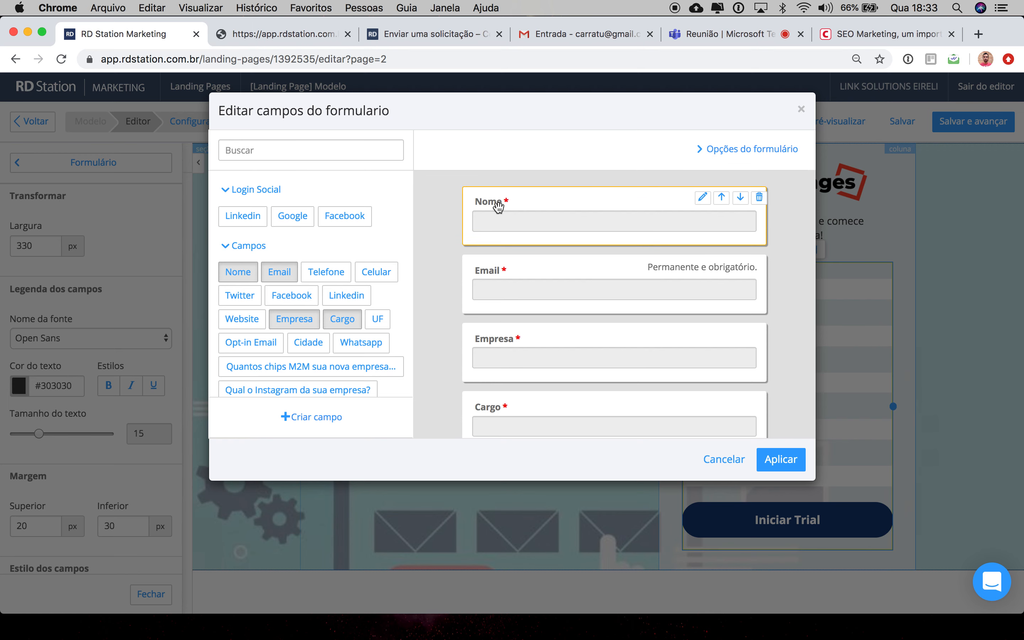
pyautogui.scroll(-1, 498, 209)
pyautogui.scroll(-2, 499, 209)
pyautogui.scroll(3, 498, 210)
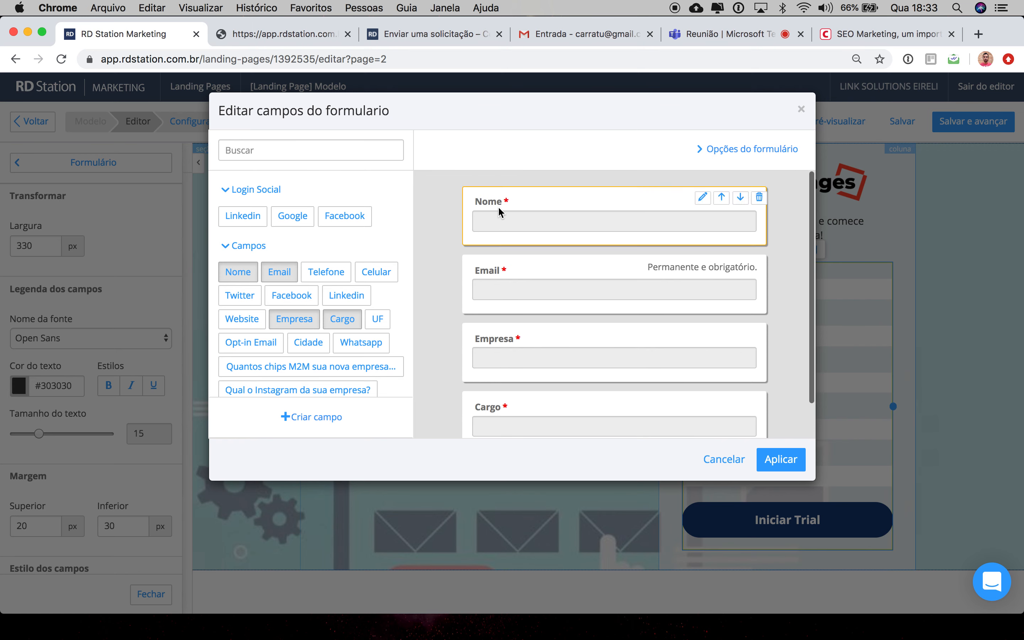
pyautogui.scroll(-3, 321, 338)
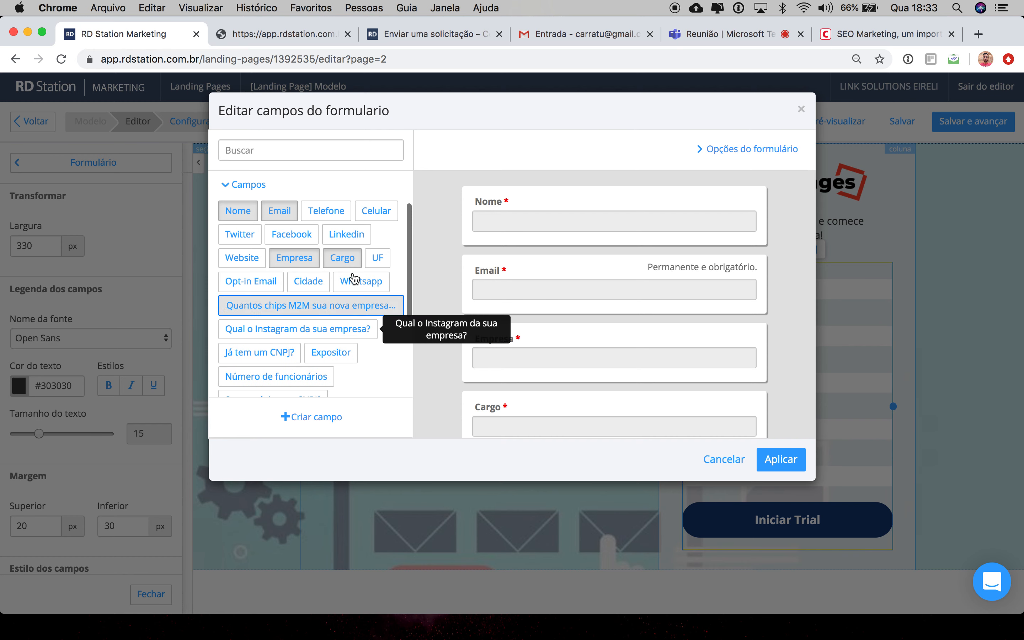
pyautogui.click(360, 282)
# Step: Mark the Whatsapp field as required (Obrigatório)
pyautogui.scroll(-5, 535, 306)
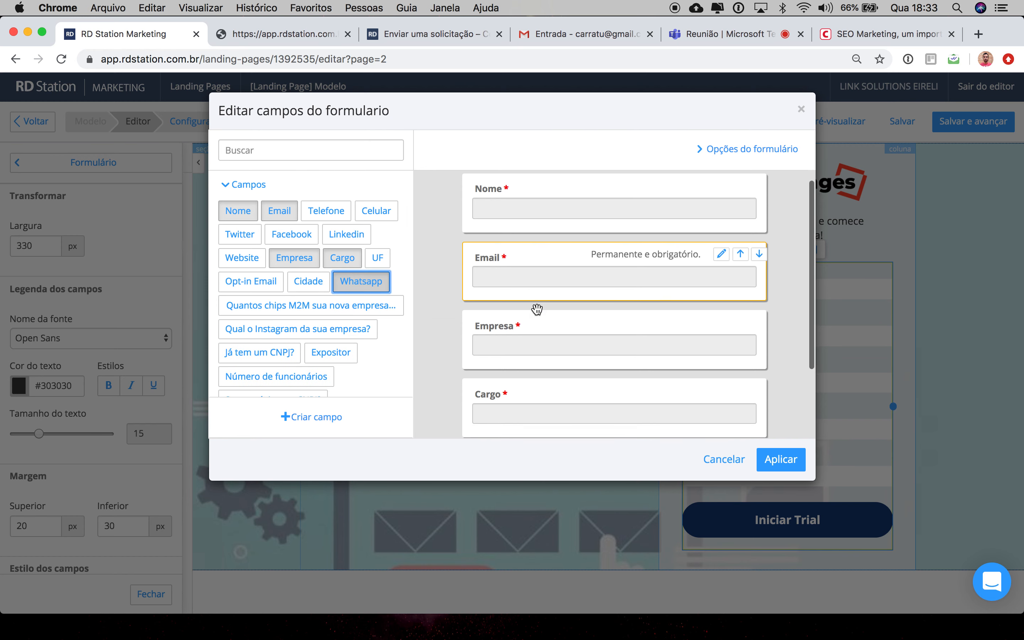
pyautogui.moveTo(531, 368)
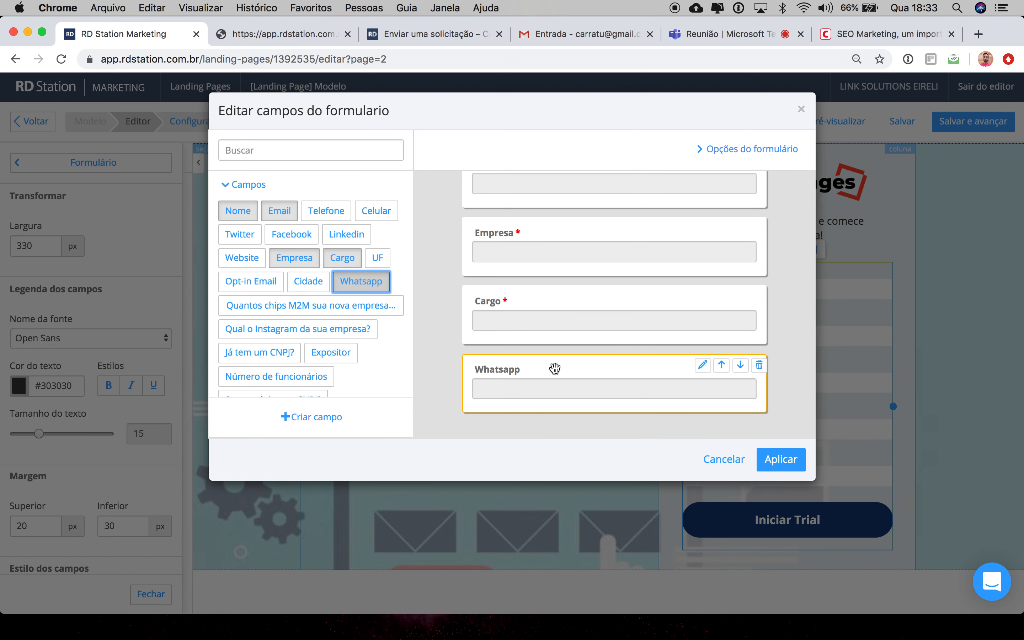
pyautogui.click(702, 366)
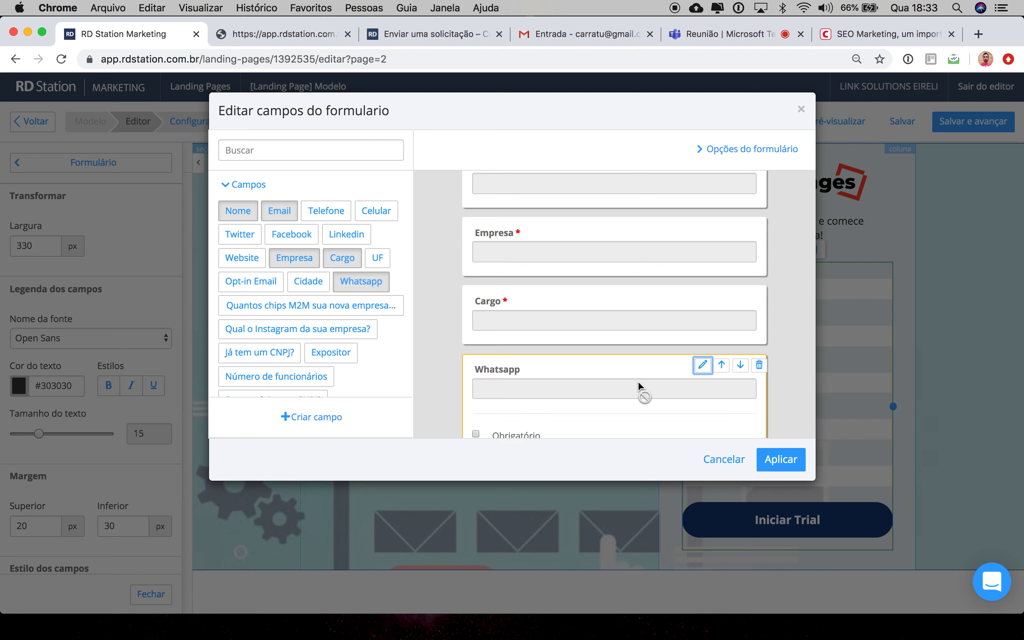
pyautogui.scroll(-3, 637, 381)
pyautogui.click(474, 378)
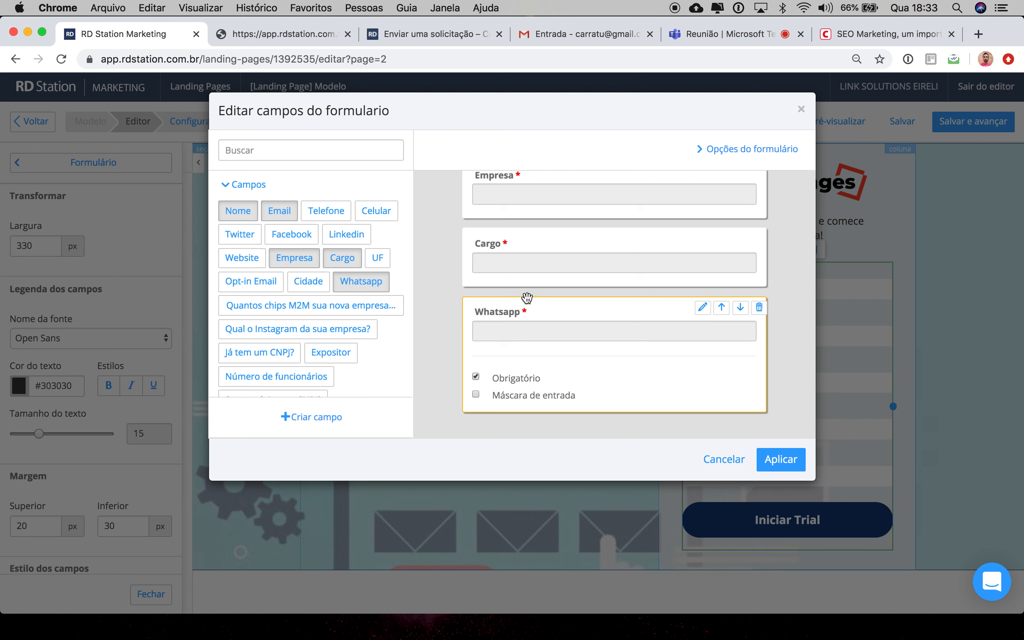
# Step: Move the Whatsapp field to just below Nome and apply the form field changes
pyautogui.moveTo(551, 311); pyautogui.dragTo(551, 217)
pyautogui.scroll(5, 551, 217)
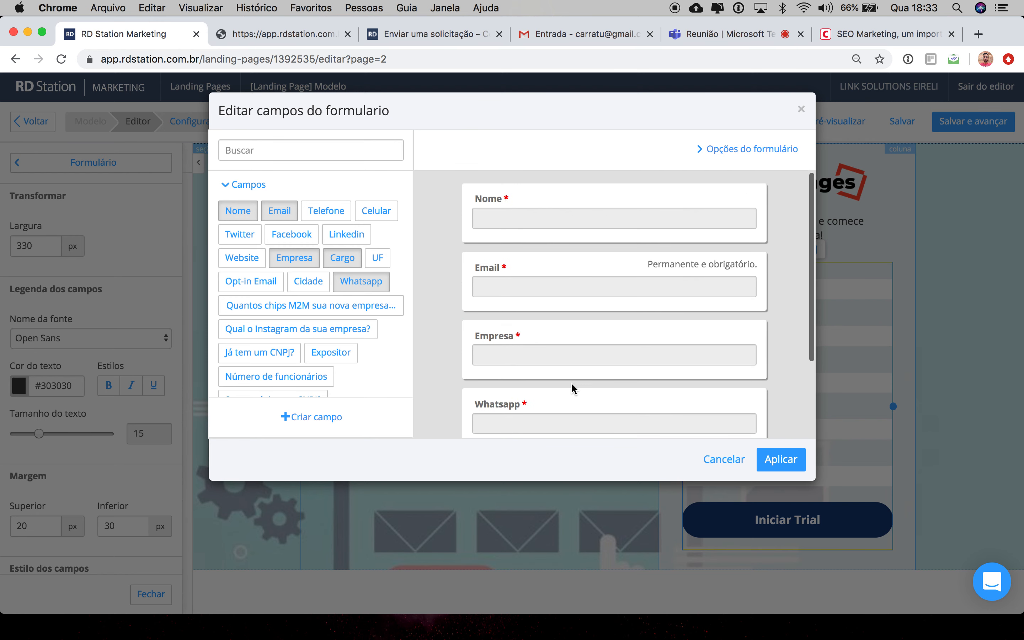
pyautogui.moveTo(571, 402); pyautogui.dragTo(565, 251)
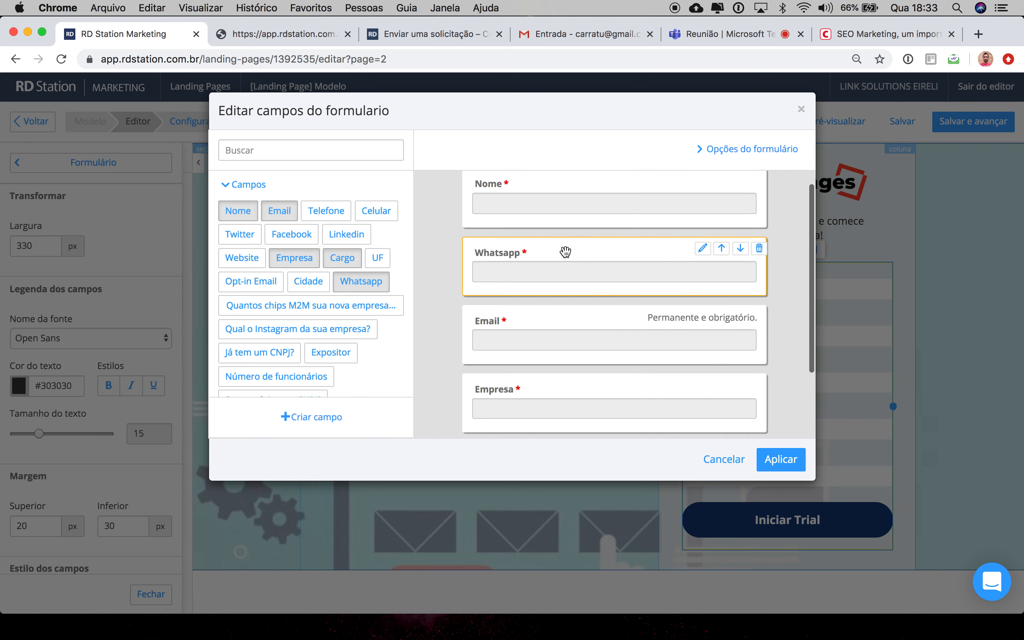
pyautogui.click(781, 467)
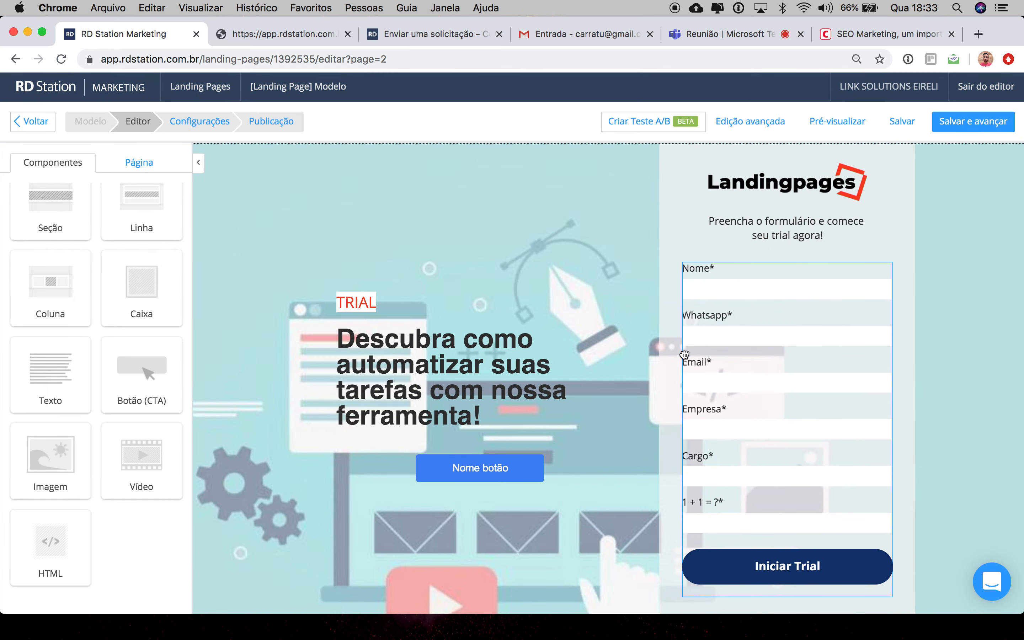
# Step: Save the landing page and advance to the settings step
pyautogui.scroll(-15, 681, 354)
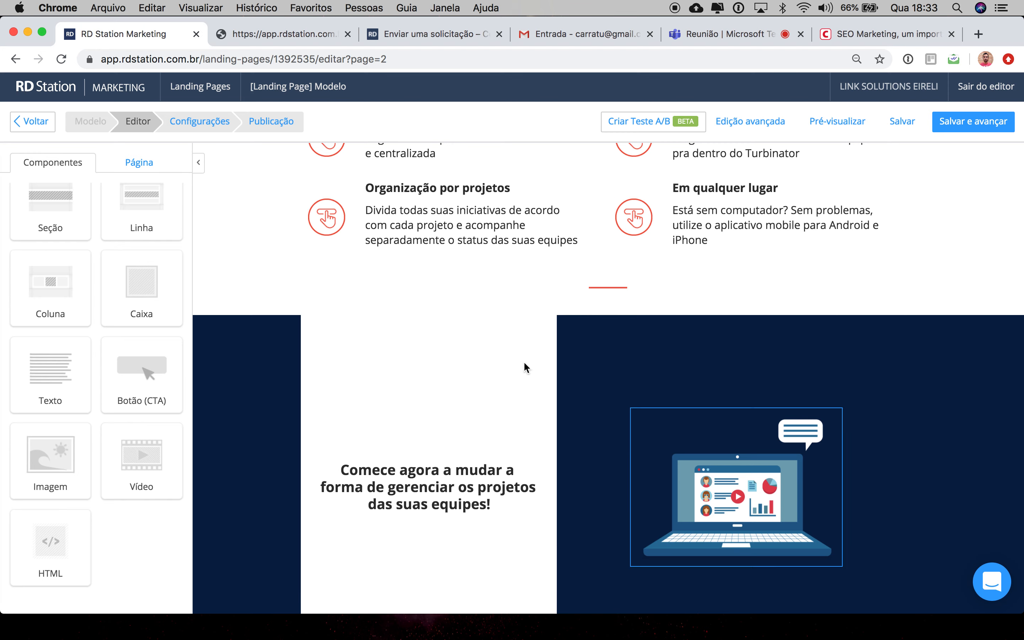
pyautogui.scroll(10, 525, 366)
pyautogui.scroll(5, 695, 516)
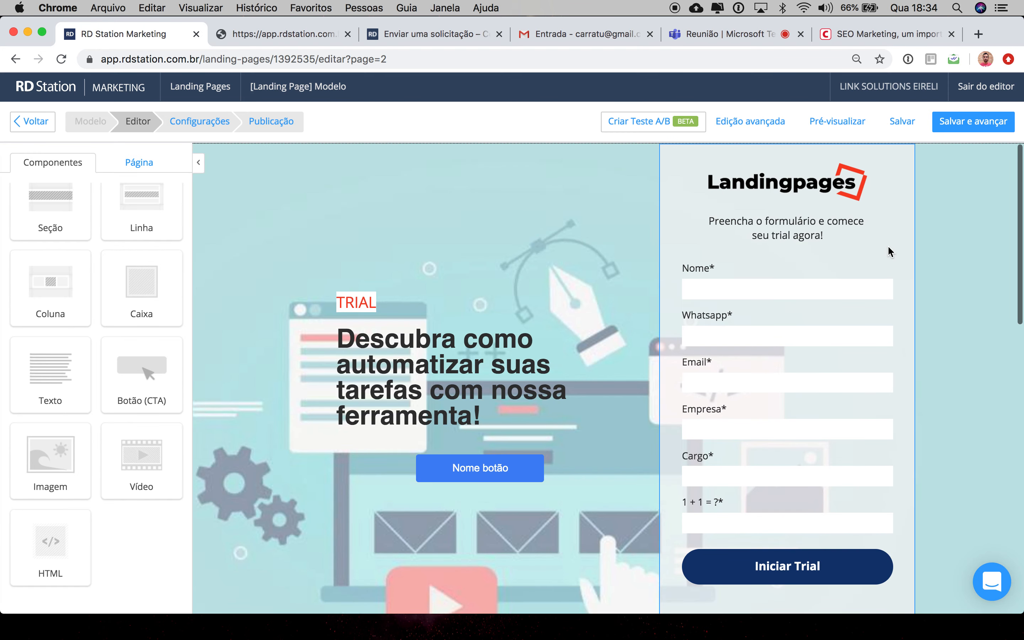
pyautogui.click(961, 124)
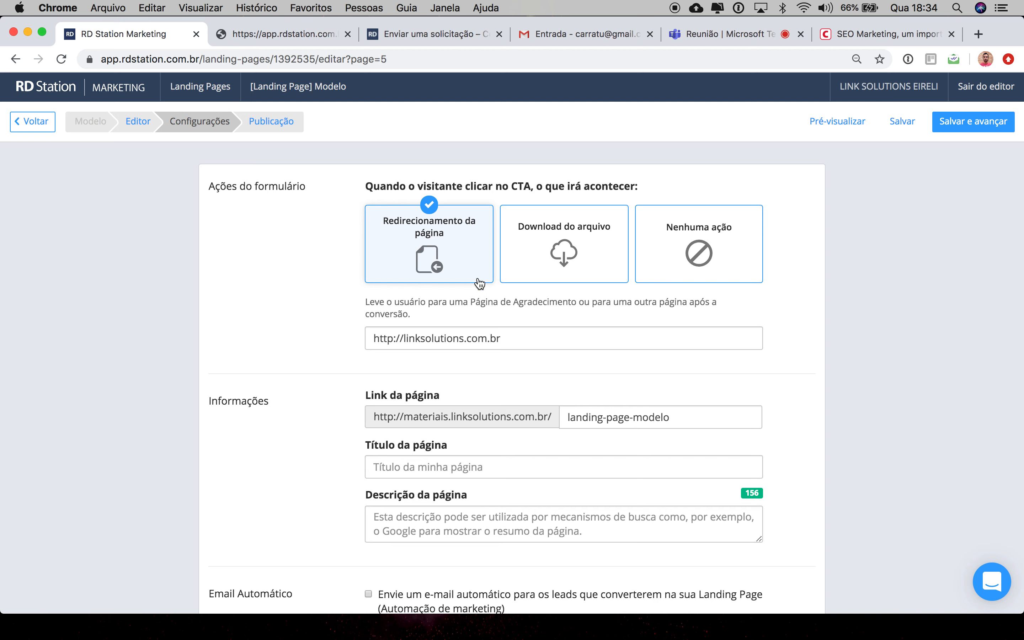
# Step: Set the form's CTA action to Nenhuma ação
pyautogui.click(578, 251)
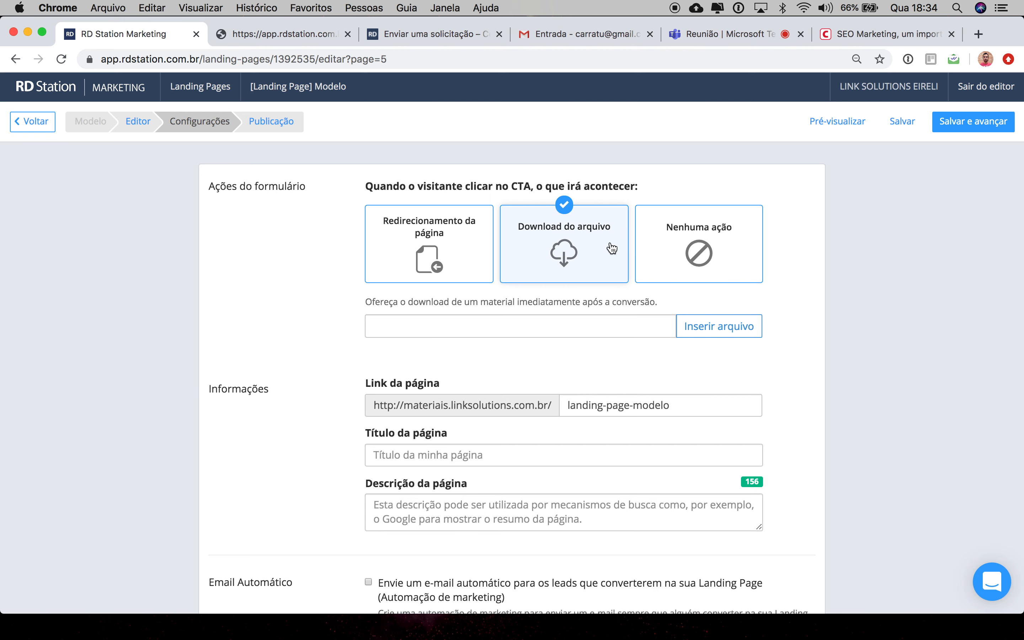
pyautogui.click(713, 242)
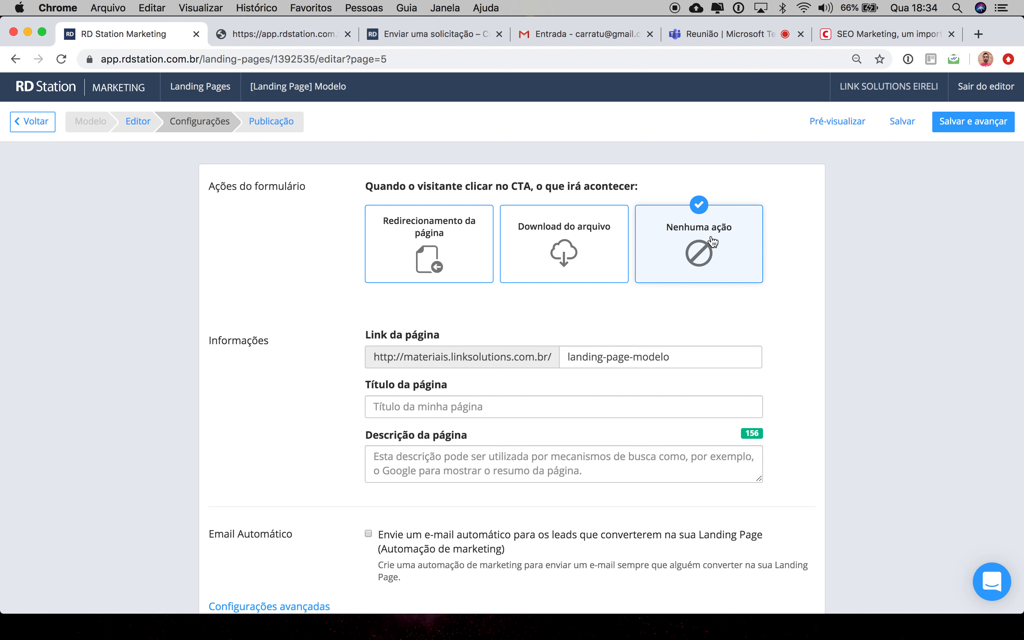
pyautogui.scroll(-3, 674, 332)
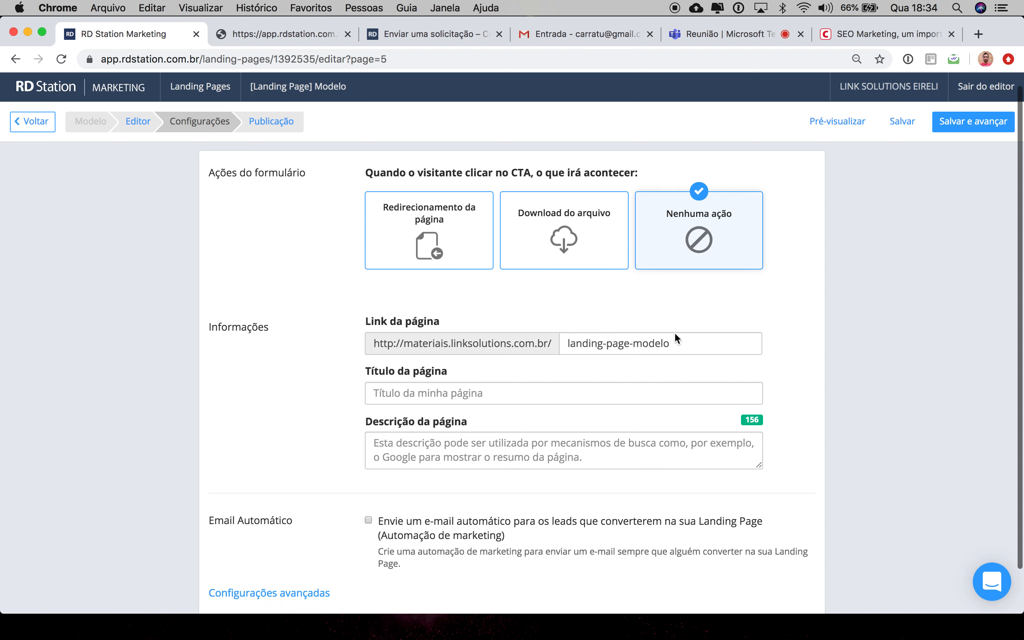
# Step: Change the page link slug to modelo
pyautogui.moveTo(680, 298); pyautogui.dragTo(541, 295)
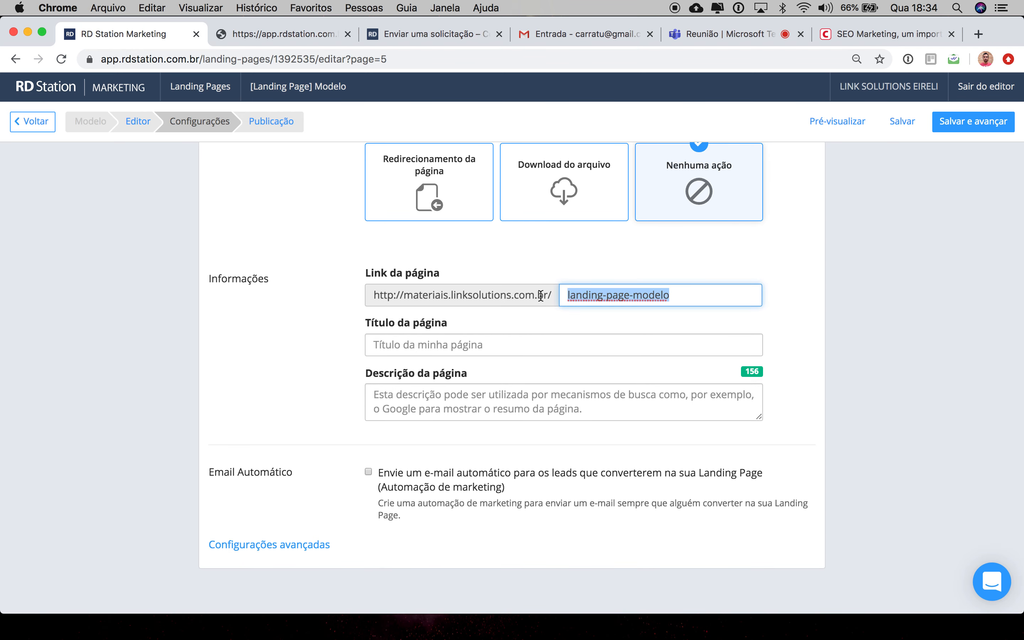
pyautogui.moveTo(634, 295); pyautogui.dragTo(485, 295)
pyautogui.press('BackSpace')
pyautogui.click(503, 318)
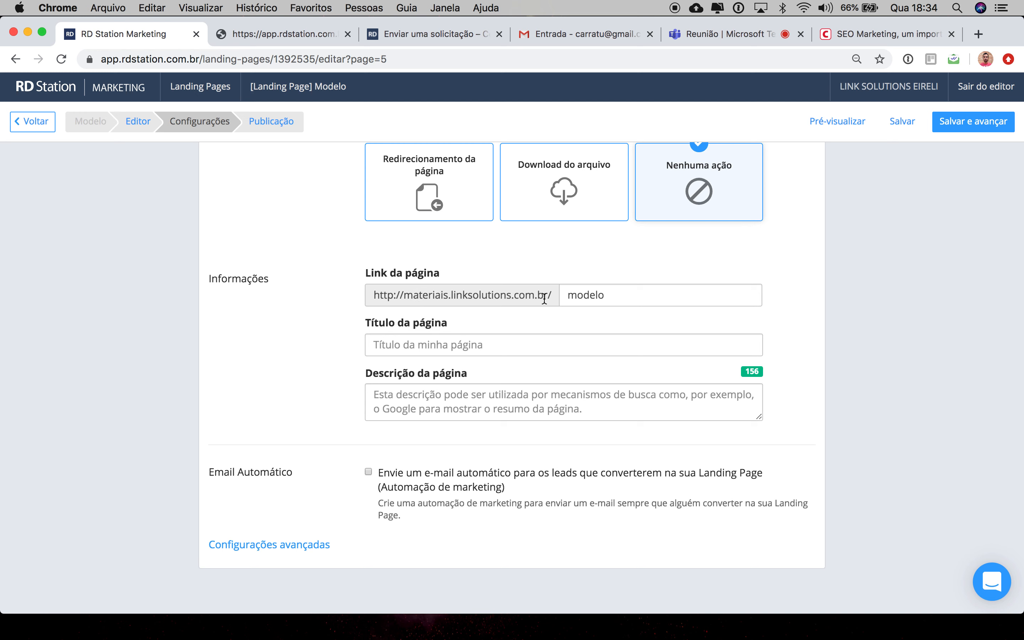
pyautogui.click(616, 295)
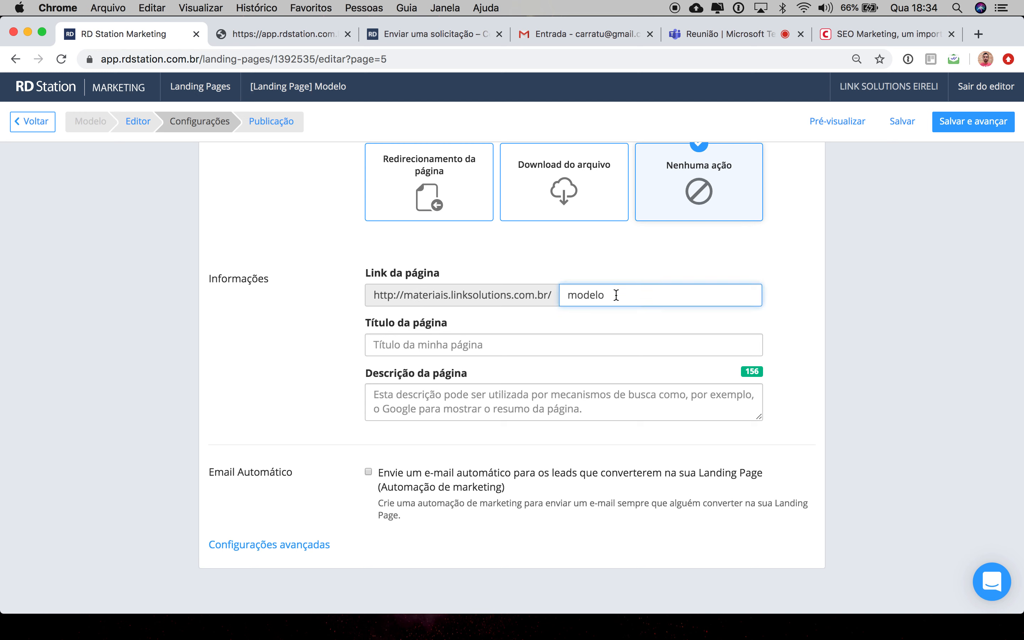
# Step: Enable the automatic e-mail for leads who convert on the landing page and review its automation settings
pyautogui.click(578, 347)
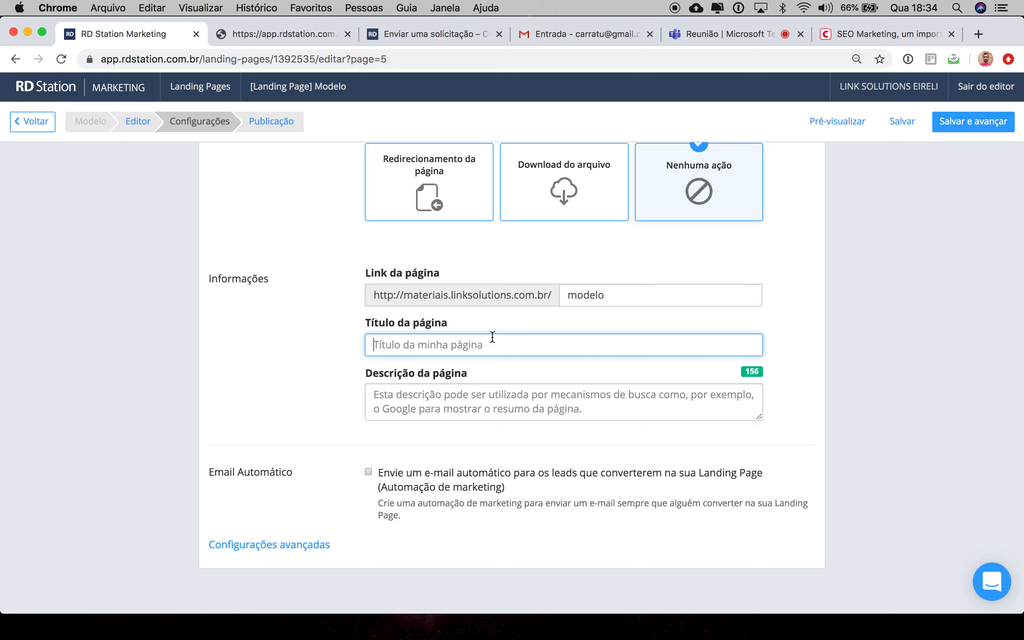
pyautogui.click(463, 408)
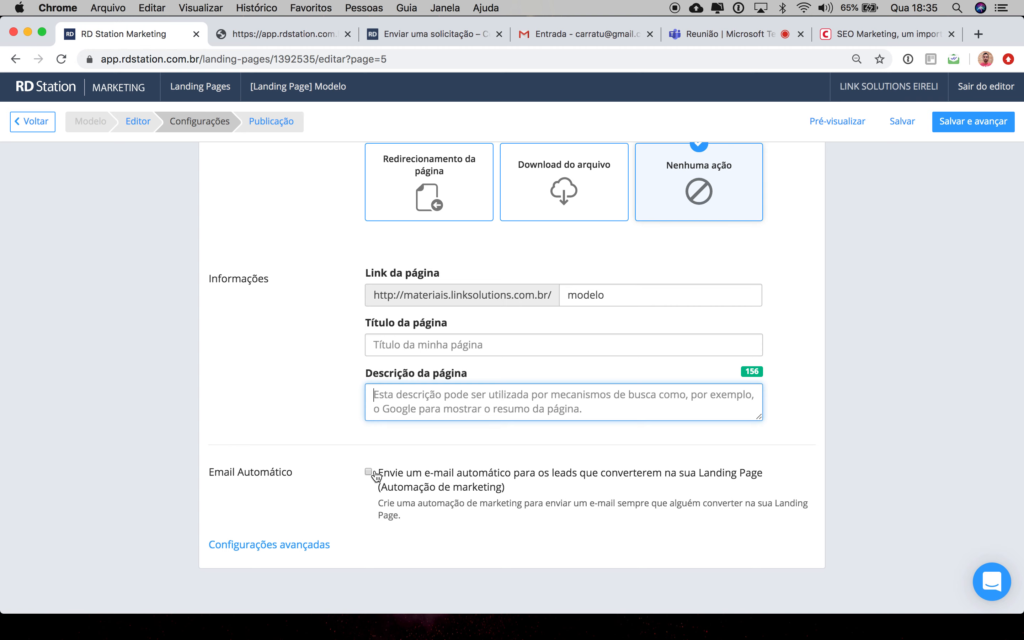
pyautogui.click(369, 471)
pyautogui.scroll(-10, 367, 472)
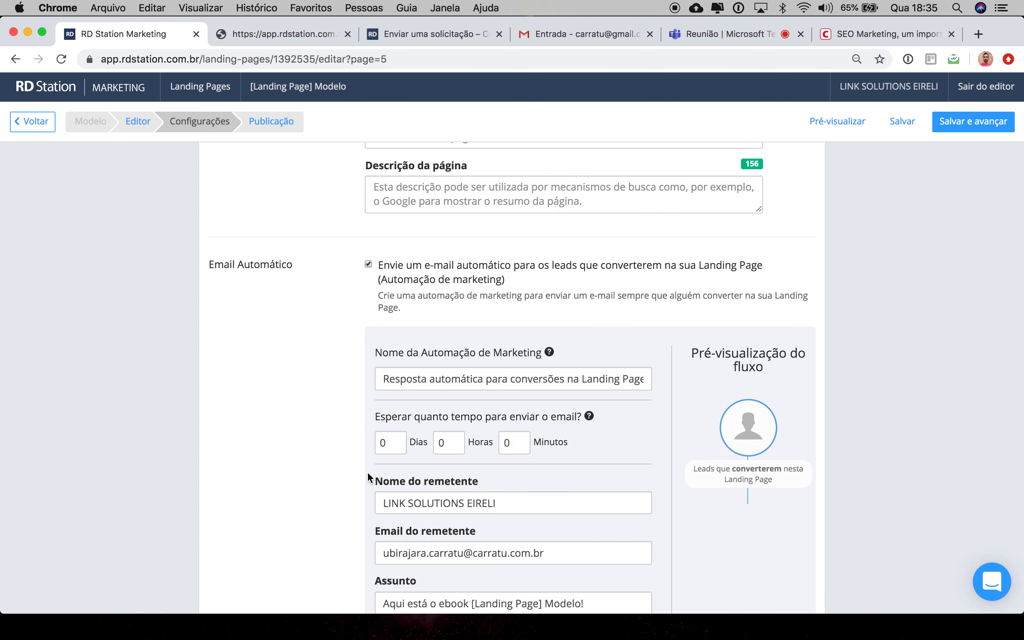
pyautogui.scroll(-3, 367, 474)
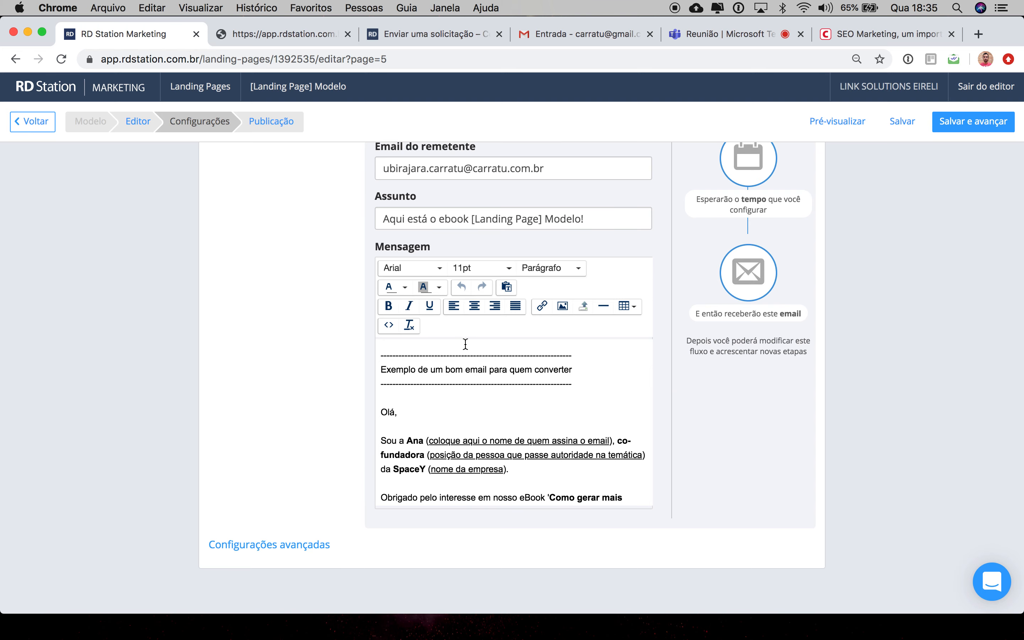
pyautogui.scroll(10, 414, 301)
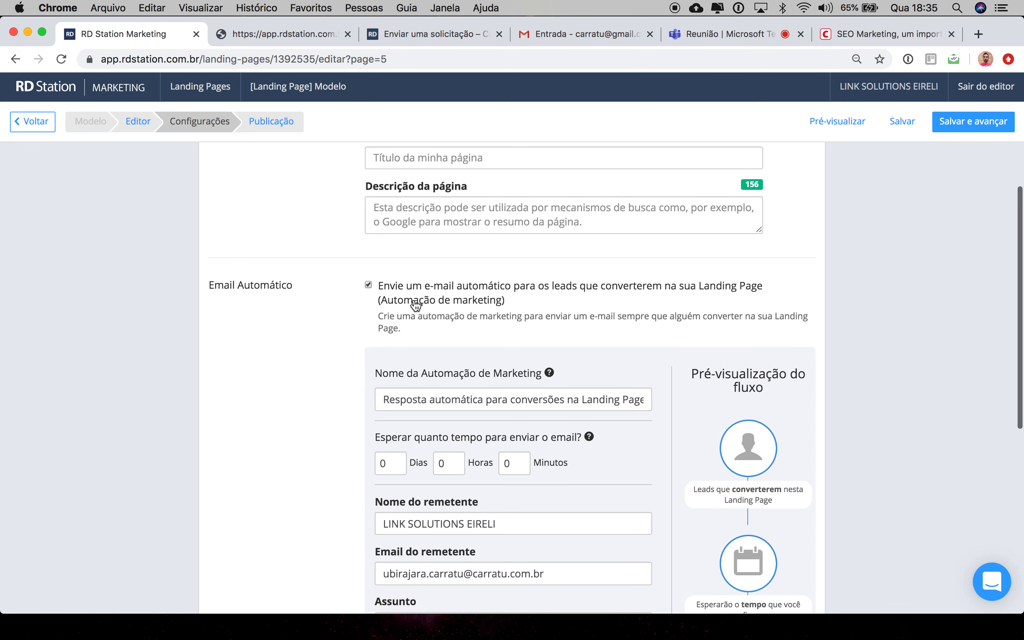
# Step: Disable the automatic e-mail for converting leads, then save and advance to the publication step
pyautogui.click(368, 284)
pyautogui.scroll(3, 754, 265)
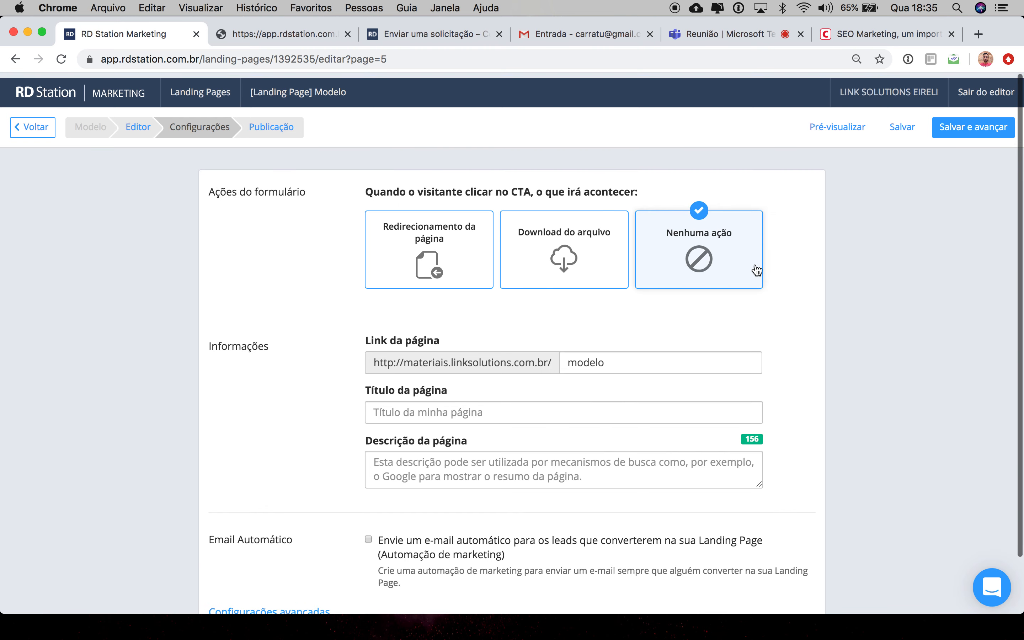
pyautogui.click(976, 127)
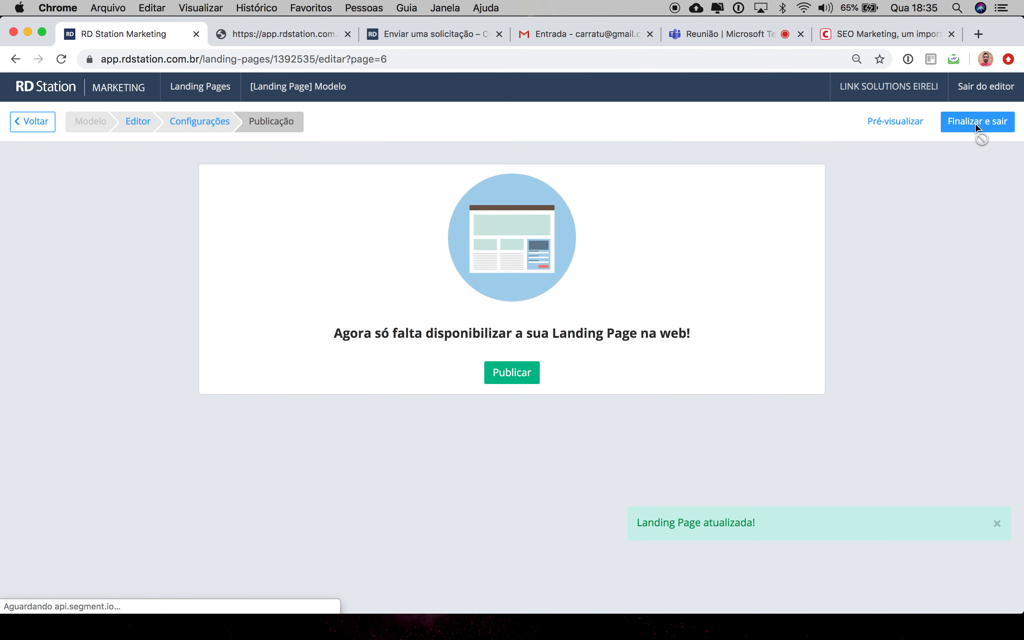
# Step: Publish the landing page and open its live link to review the published page
pyautogui.click(511, 366)
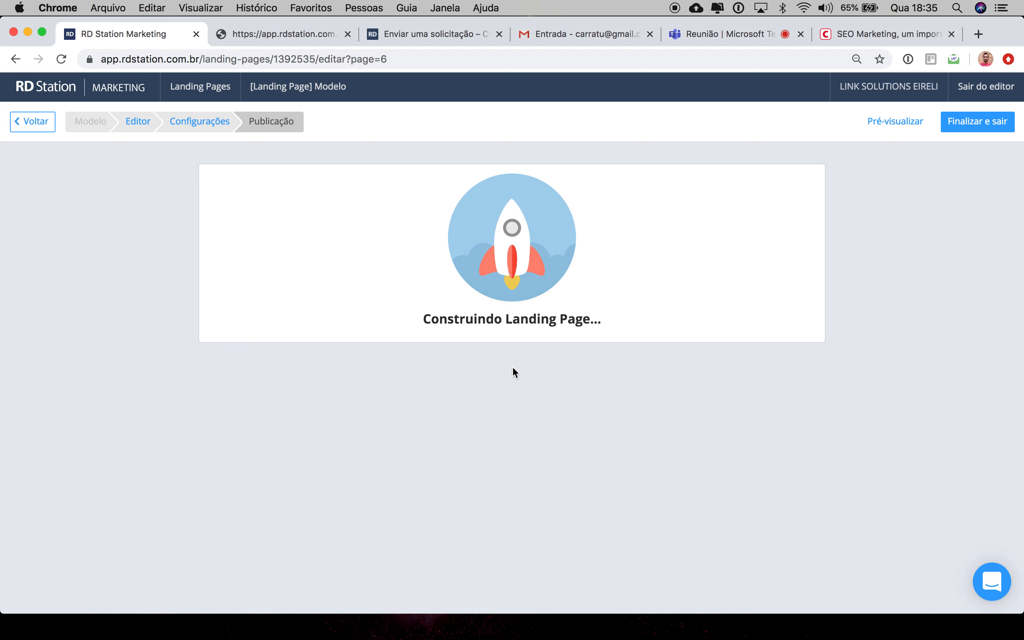
pyautogui.scroll(-2, 513, 367)
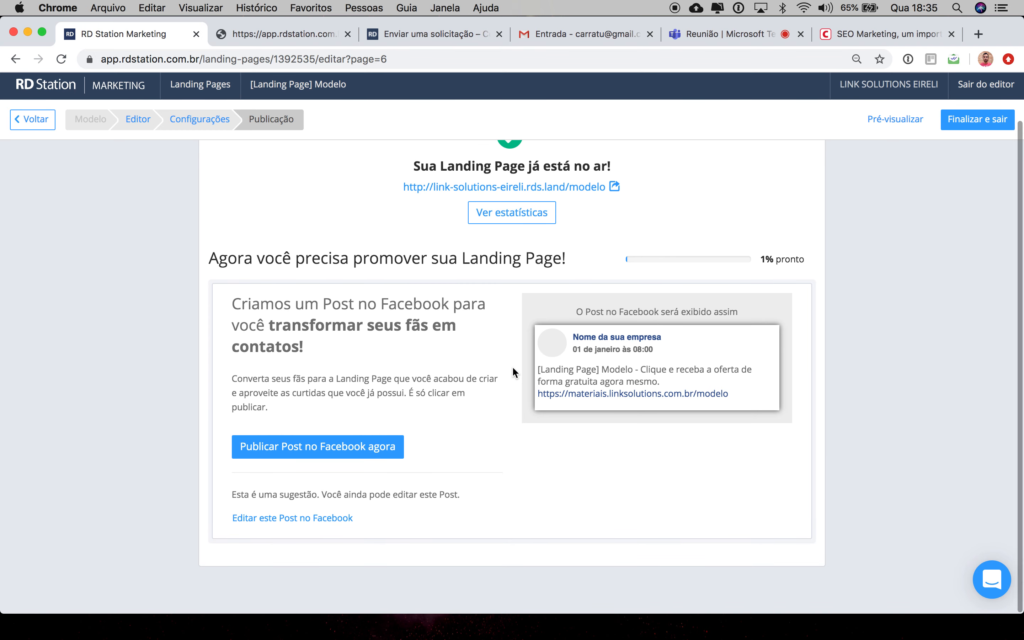
pyautogui.click(612, 188)
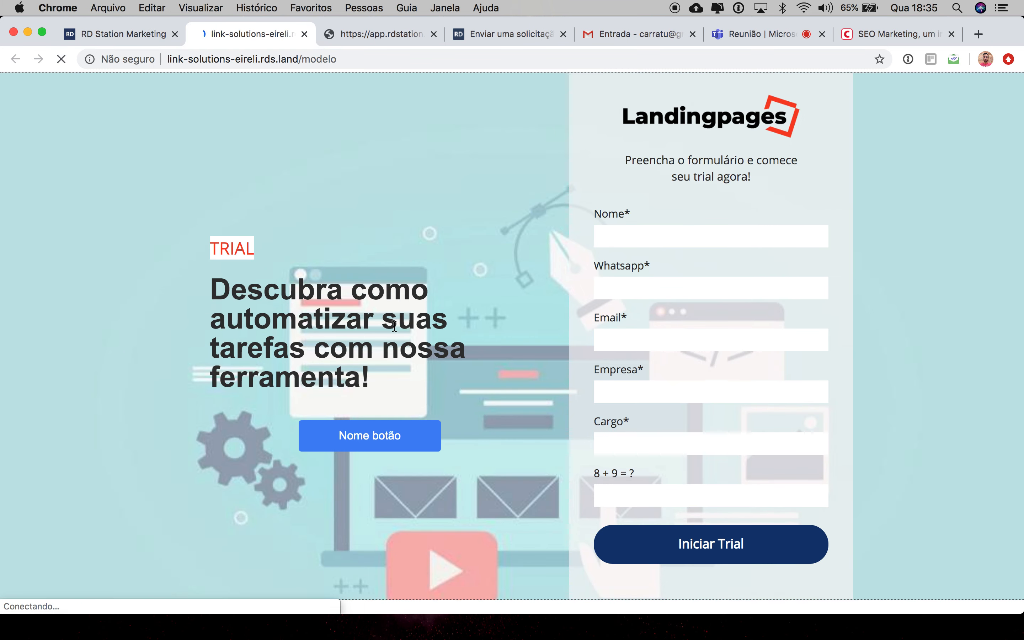
pyautogui.scroll(-6, 394, 325)
pyautogui.scroll(-10, 394, 327)
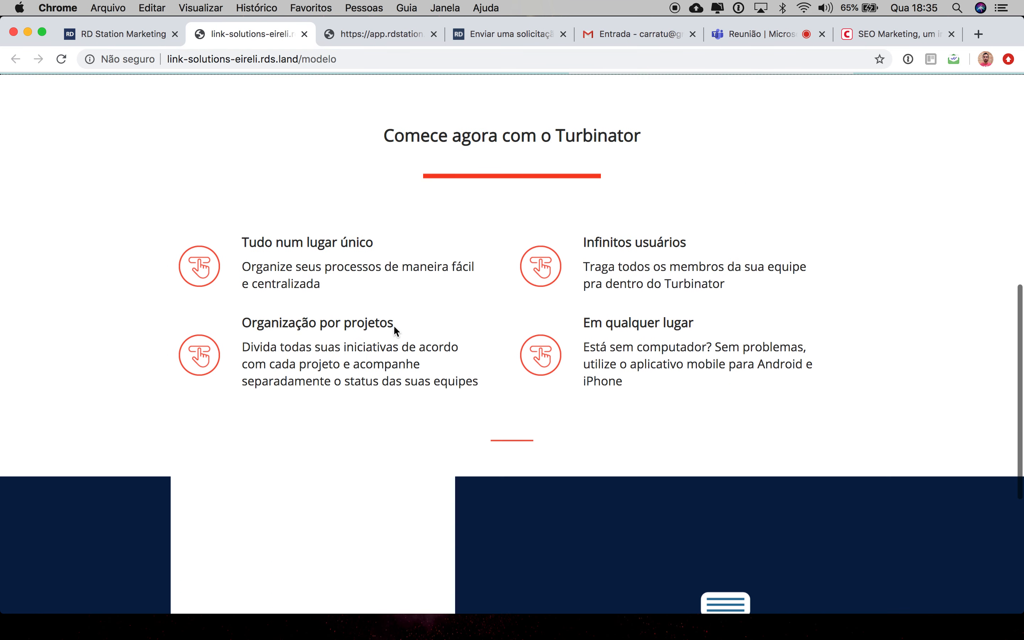
pyautogui.scroll(15, 394, 331)
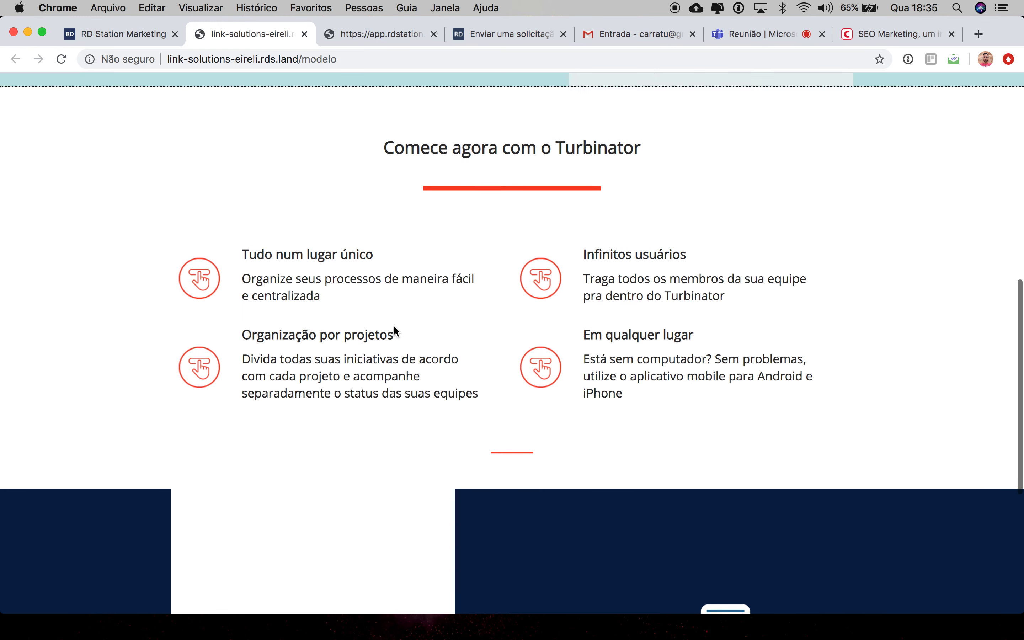
pyautogui.click(115, 36)
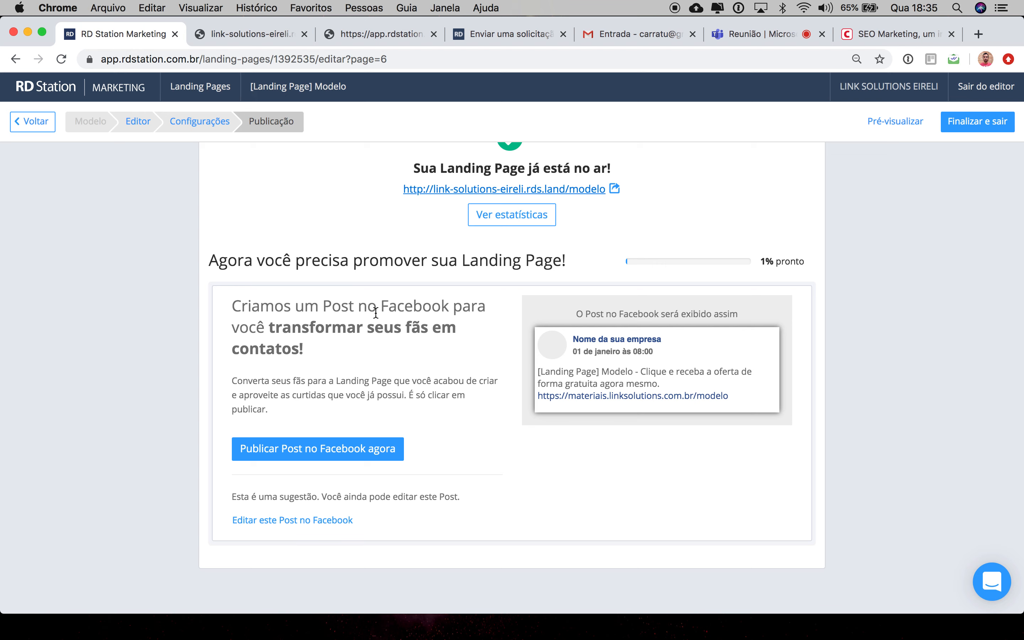
# Step: Finish and exit the landing page editor
pyautogui.scroll(-1, 374, 309)
pyautogui.scroll(1, 375, 312)
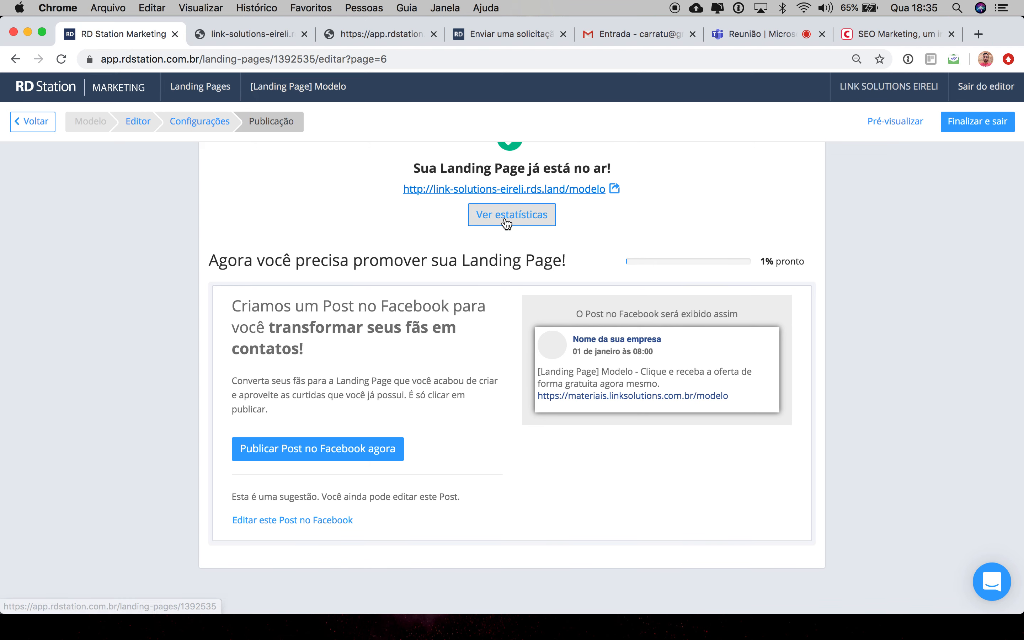
pyautogui.scroll(3, 846, 193)
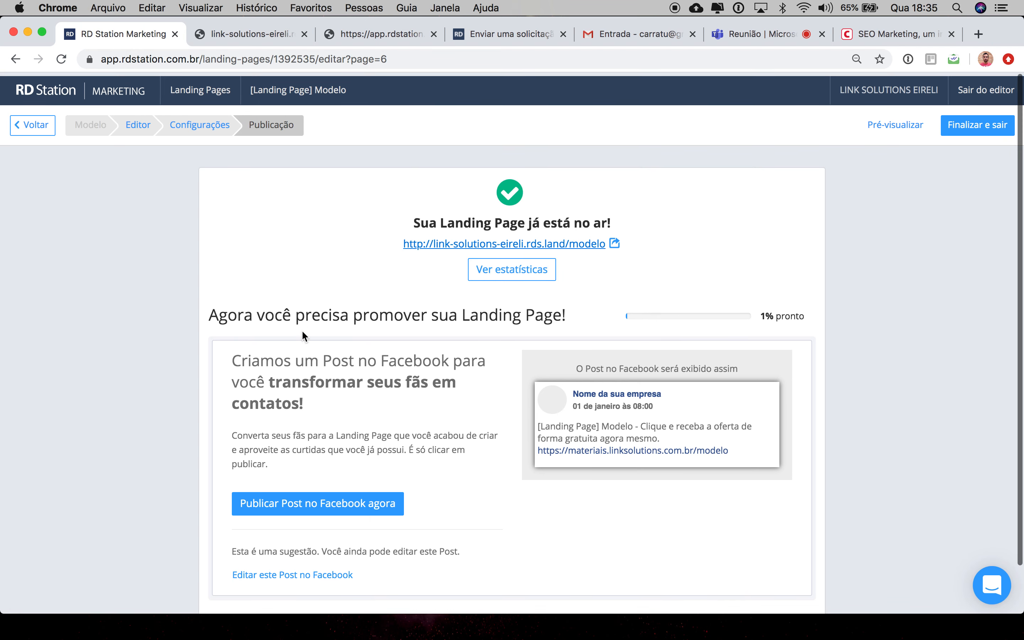
pyautogui.click(967, 127)
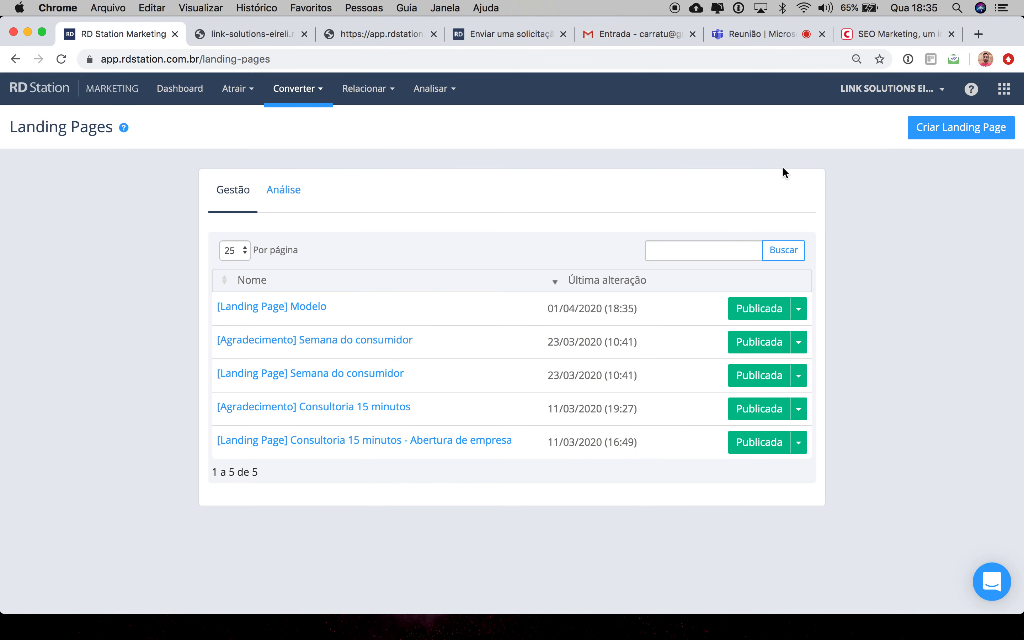
# Step: Unpublish the [Landing Page] Modelo page and publish it again
pyautogui.click(799, 313)
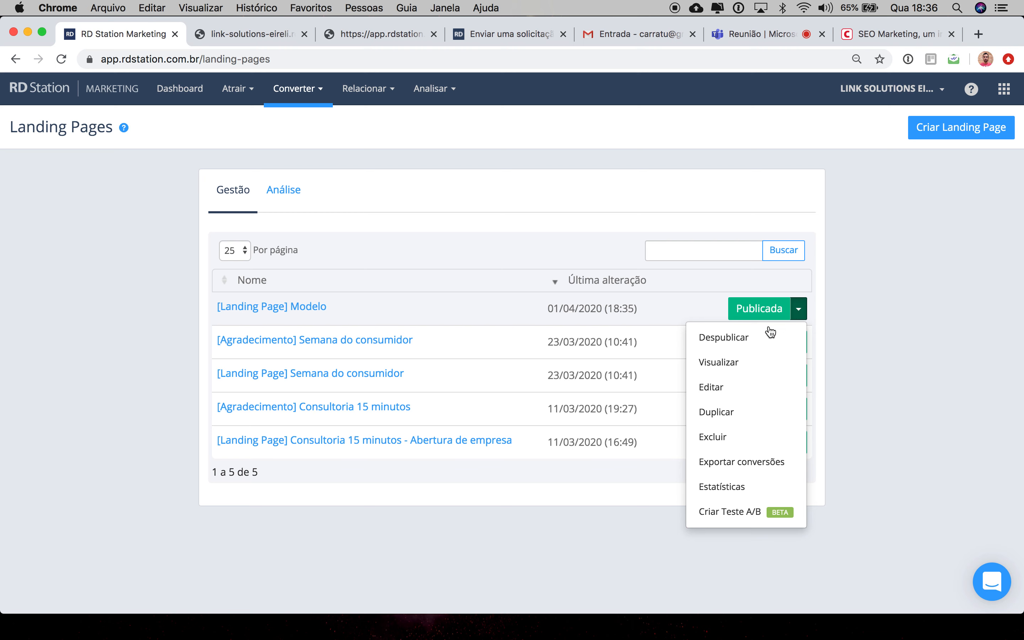
pyautogui.click(720, 344)
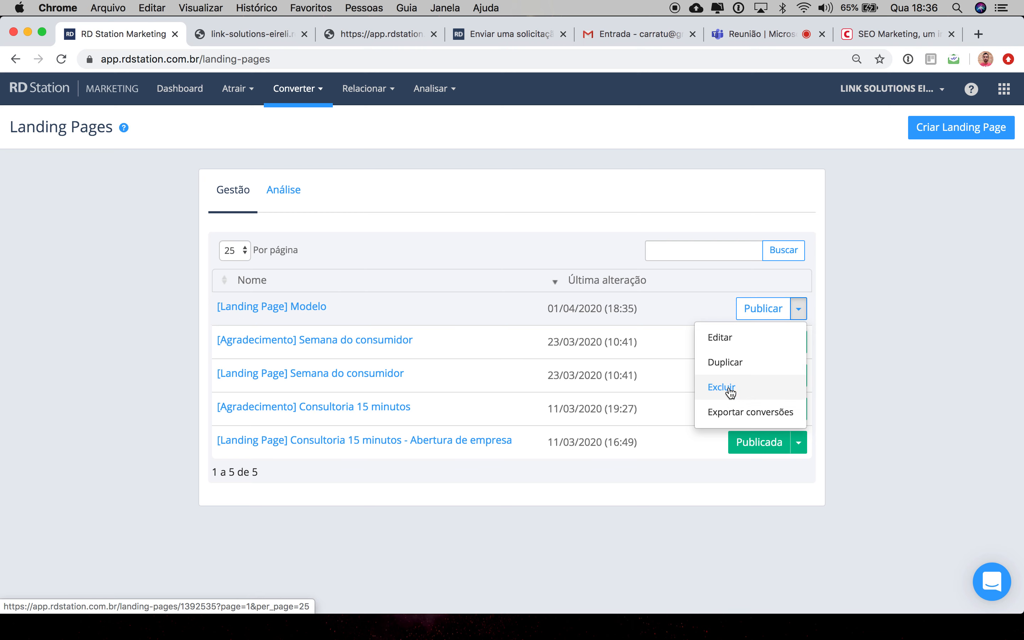
pyautogui.click(770, 315)
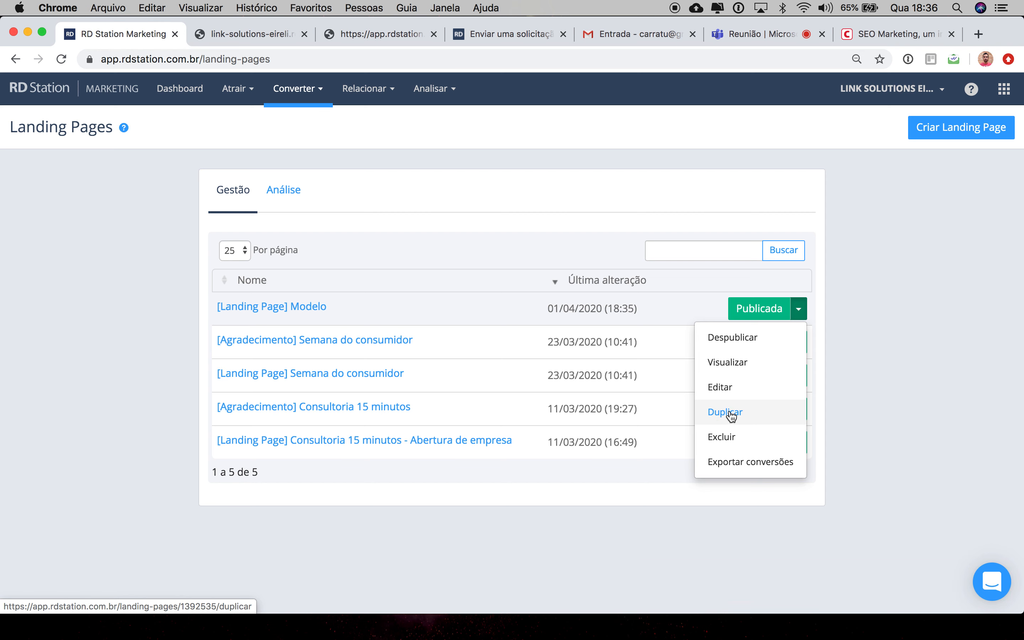
# Step: Delete the [Landing Page] Modelo landing page
pyautogui.click(722, 440)
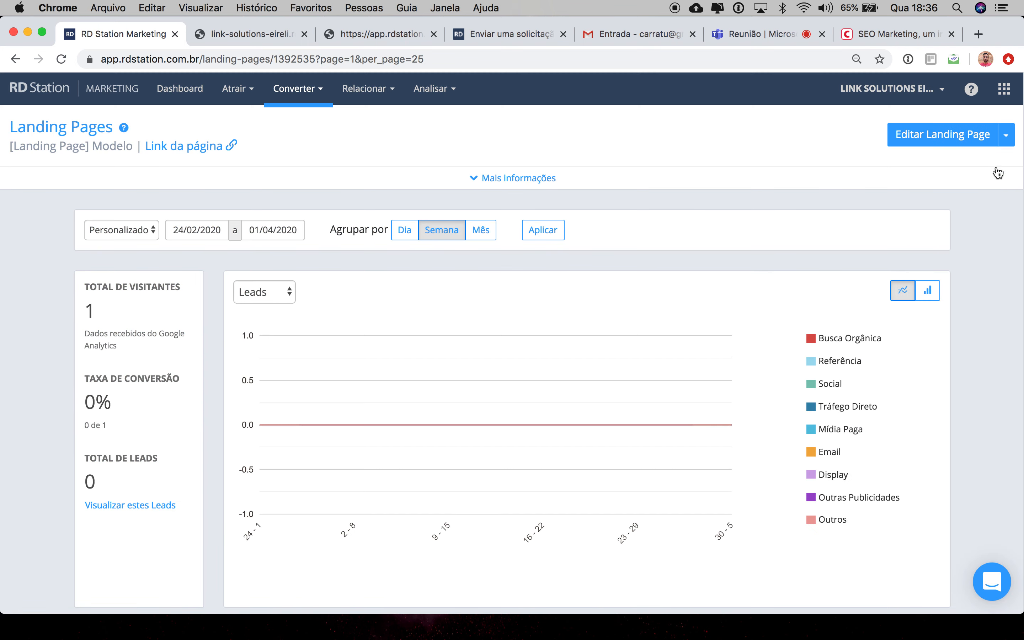
pyautogui.click(1005, 134)
pyautogui.click(924, 239)
pyautogui.click(633, 137)
# Step: Open the statistics of the [Landing Page] Semana do consumidor landing page
pyautogui.click(318, 91)
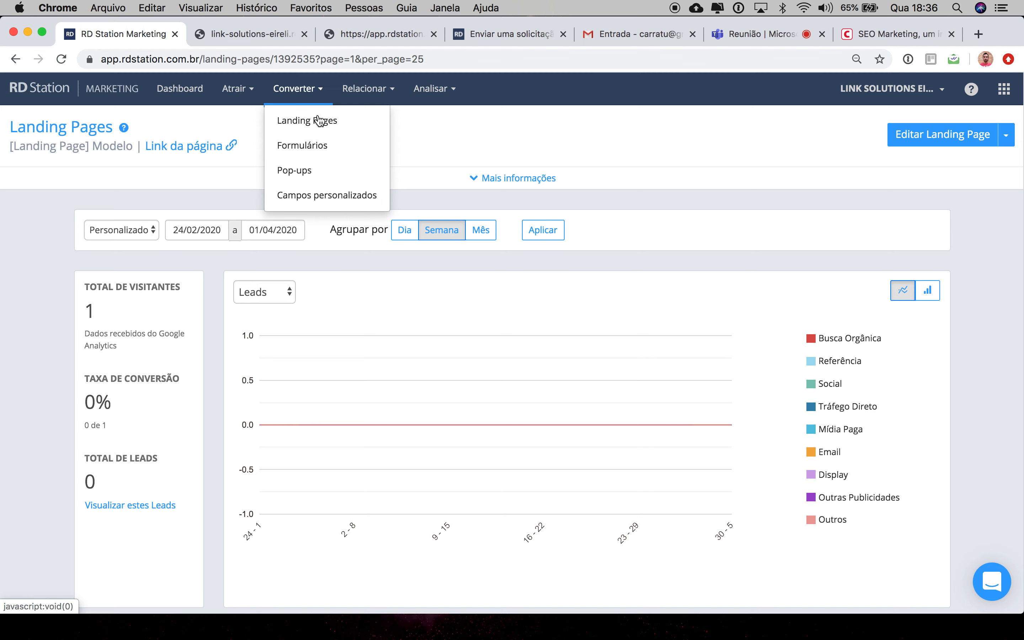
pyautogui.click(318, 122)
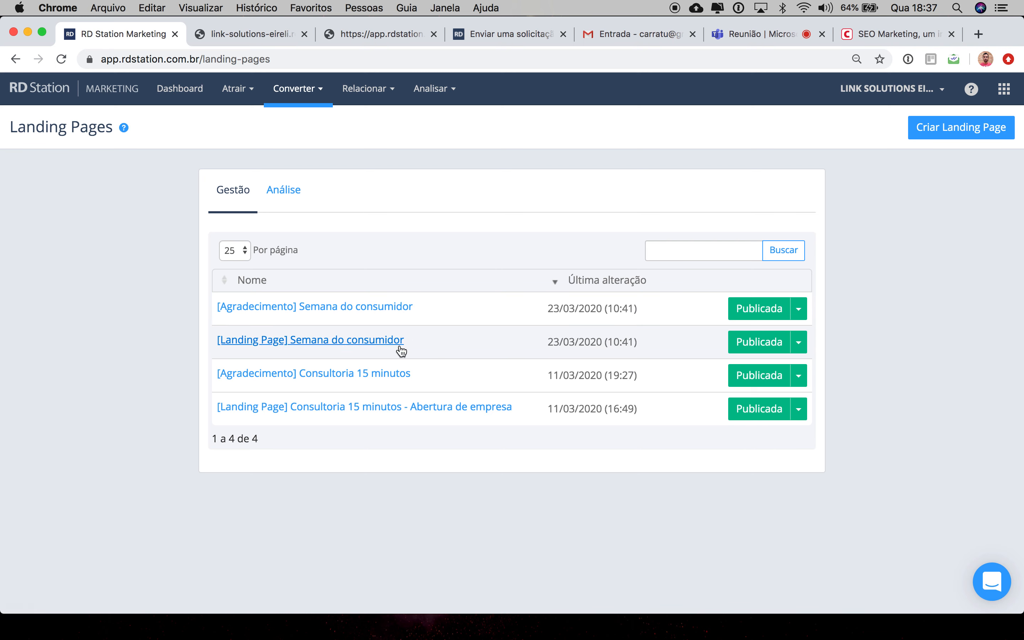
pyautogui.click(798, 342)
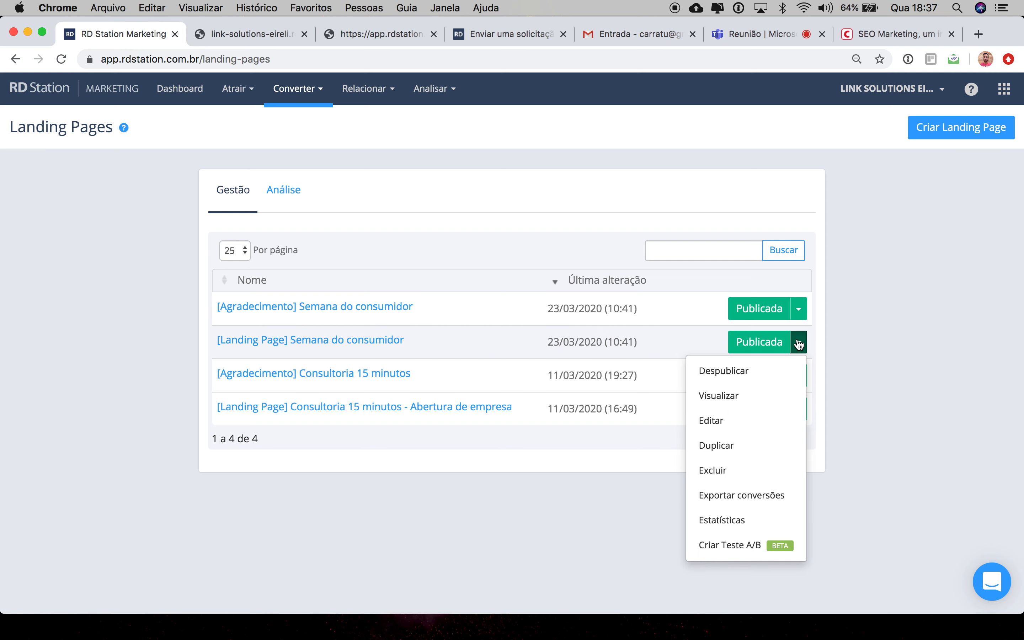
pyautogui.click(716, 520)
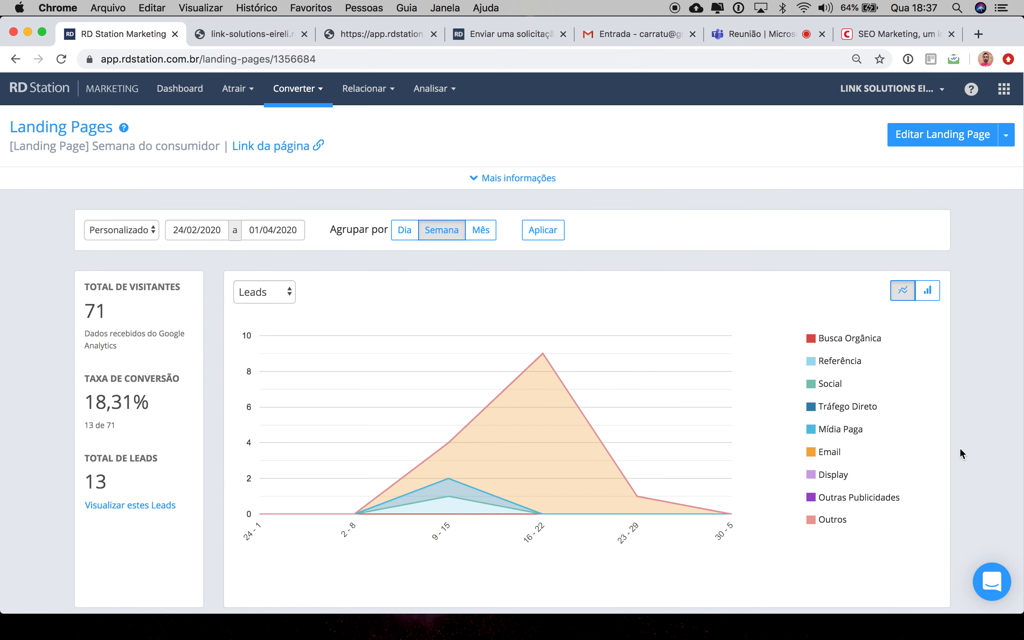
# Step: Open the list of leads converted on this landing page and close it
pyautogui.scroll(-3, 959, 449)
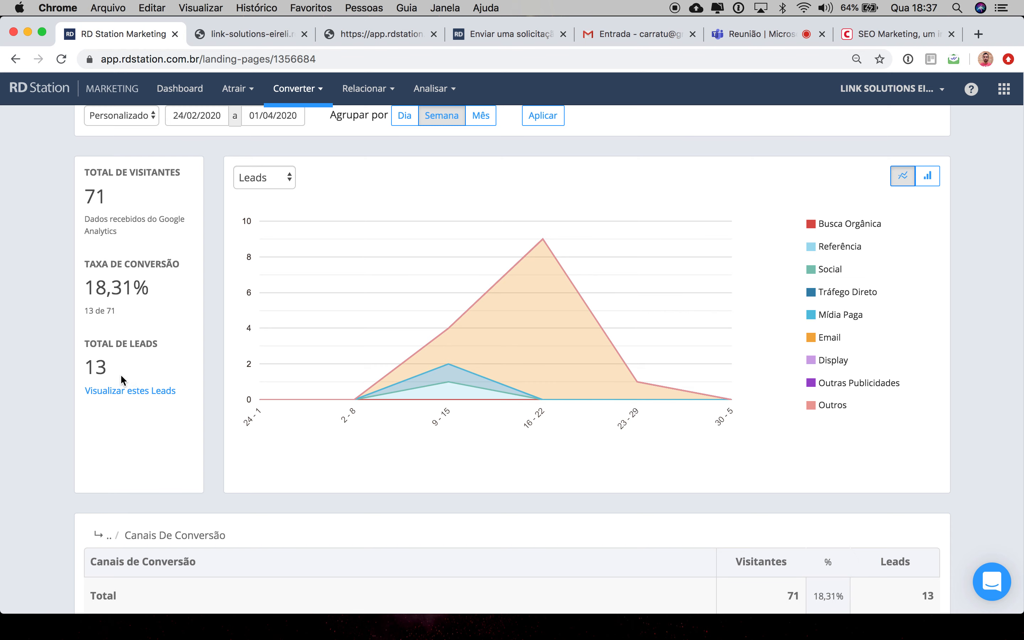
pyautogui.click(137, 393)
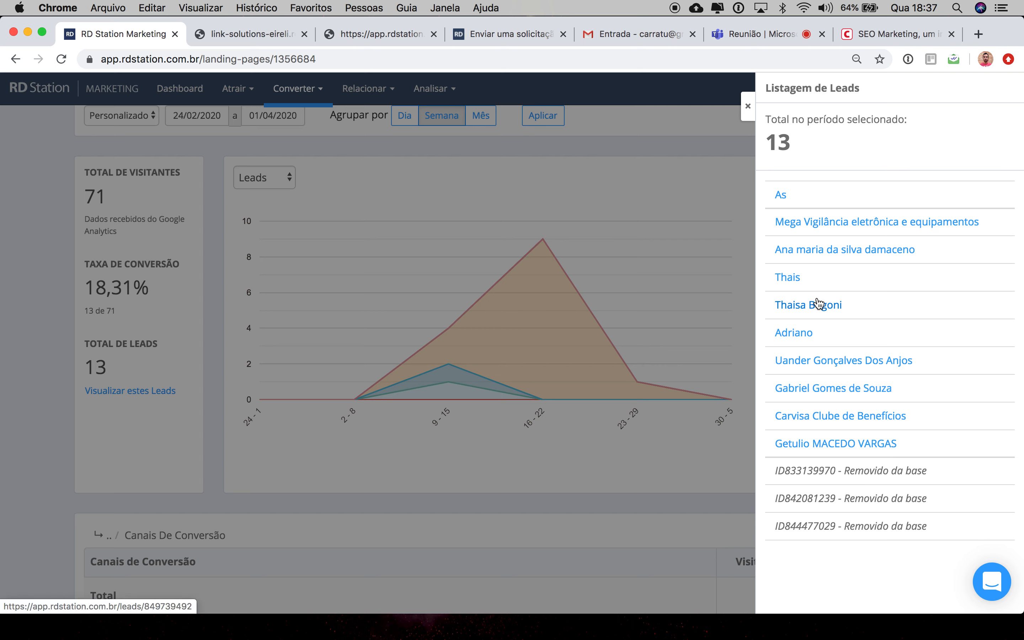
pyautogui.click(714, 443)
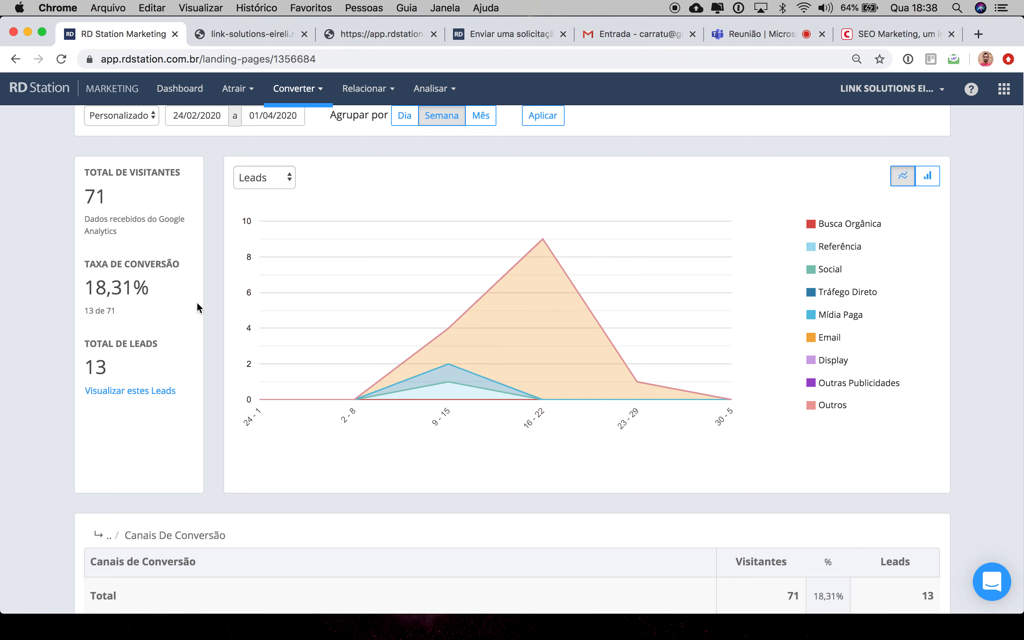
# Step: Switch the statistics chart to show Visitantes
pyautogui.scroll(3, 199, 306)
pyautogui.click(256, 258)
pyautogui.click(262, 266)
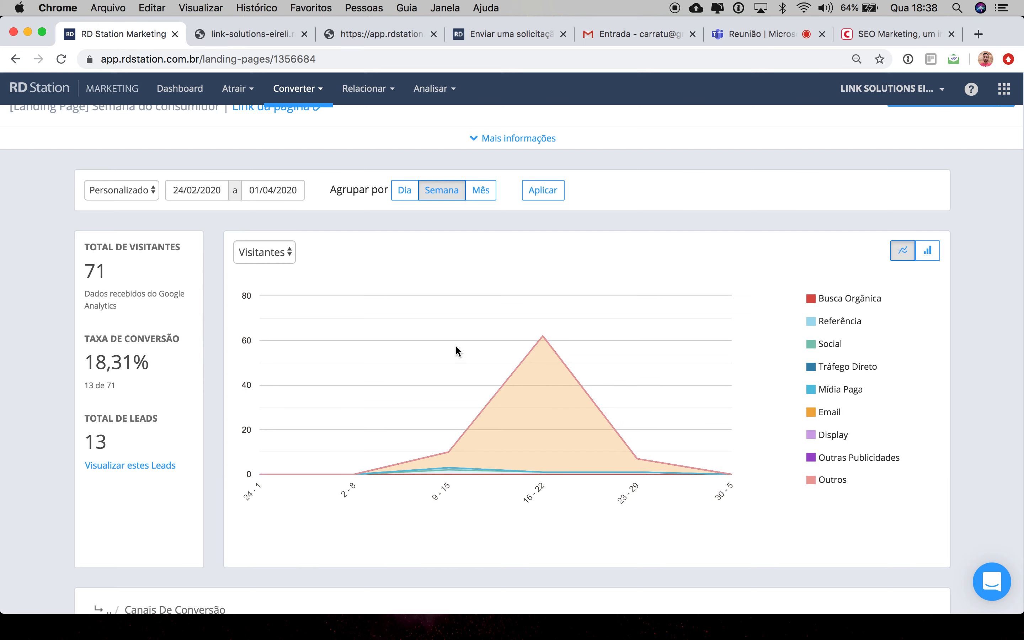
# Step: Review the conversion channels table below the chart
pyautogui.scroll(-3, 751, 499)
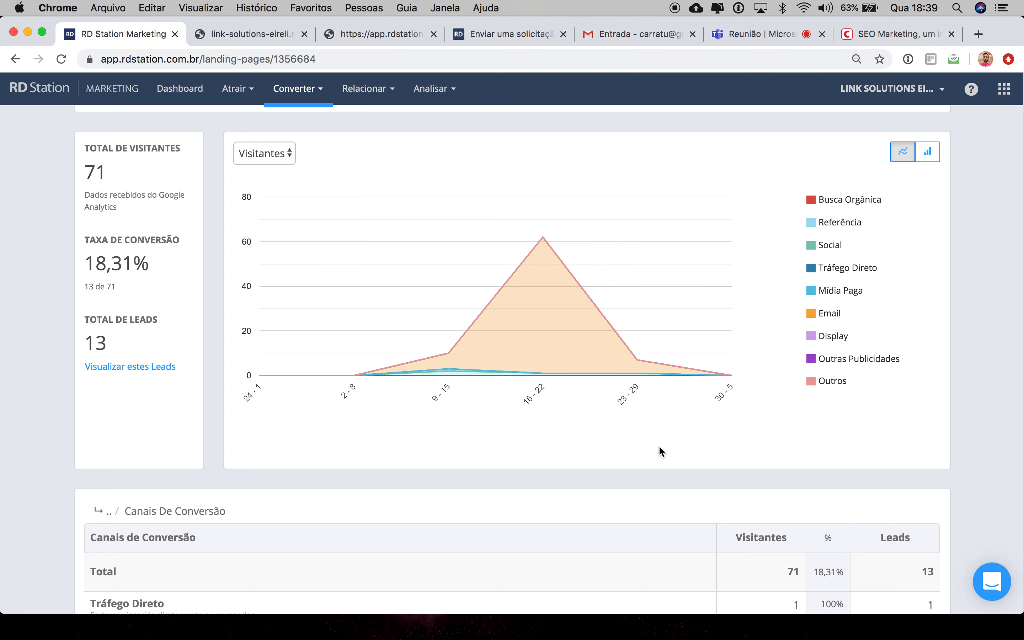
pyautogui.scroll(-3, 692, 463)
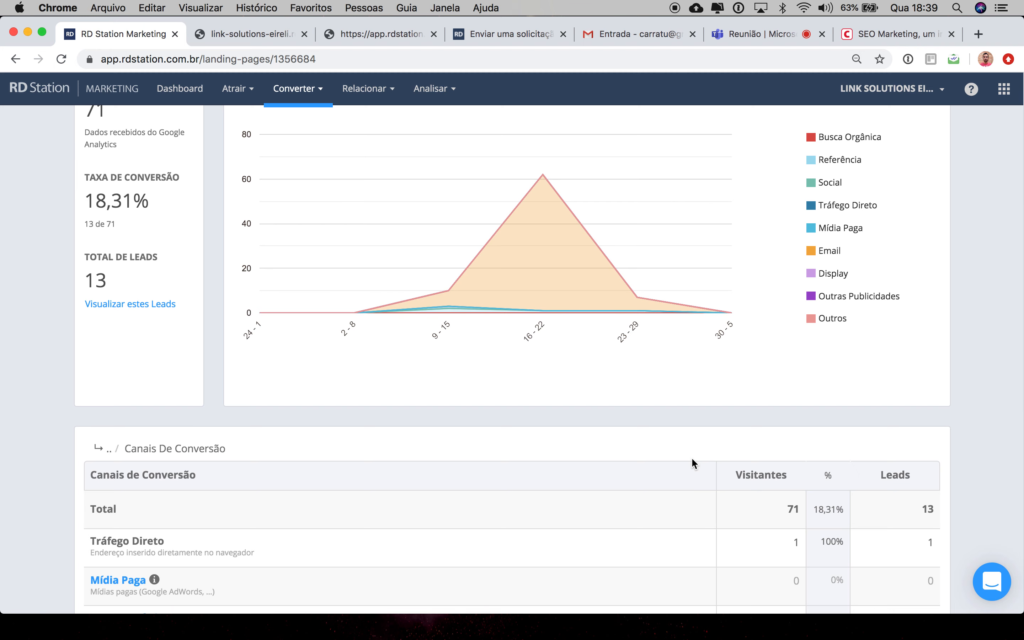
pyautogui.scroll(-2, 691, 459)
pyautogui.scroll(-7, 692, 463)
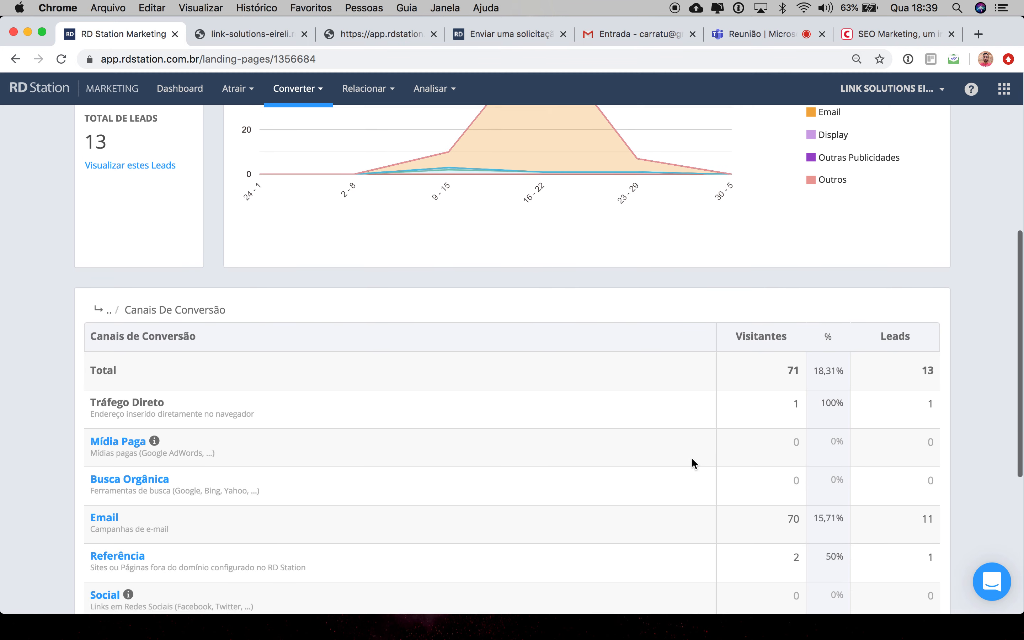
pyautogui.scroll(-3, 691, 458)
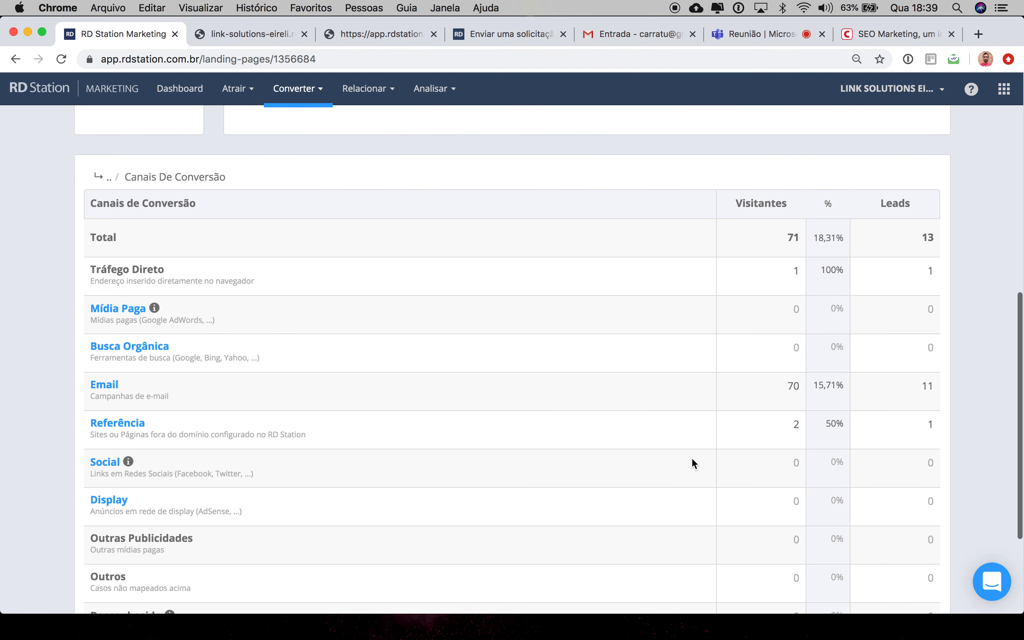
pyautogui.scroll(-2, 691, 457)
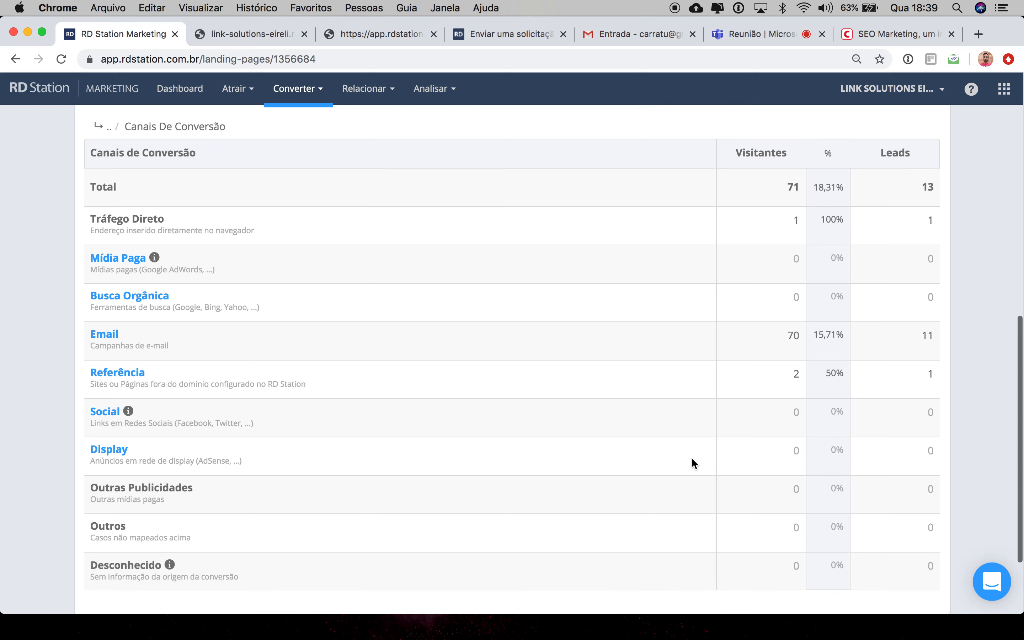
pyautogui.scroll(20, 692, 457)
pyautogui.scroll(-2, 692, 457)
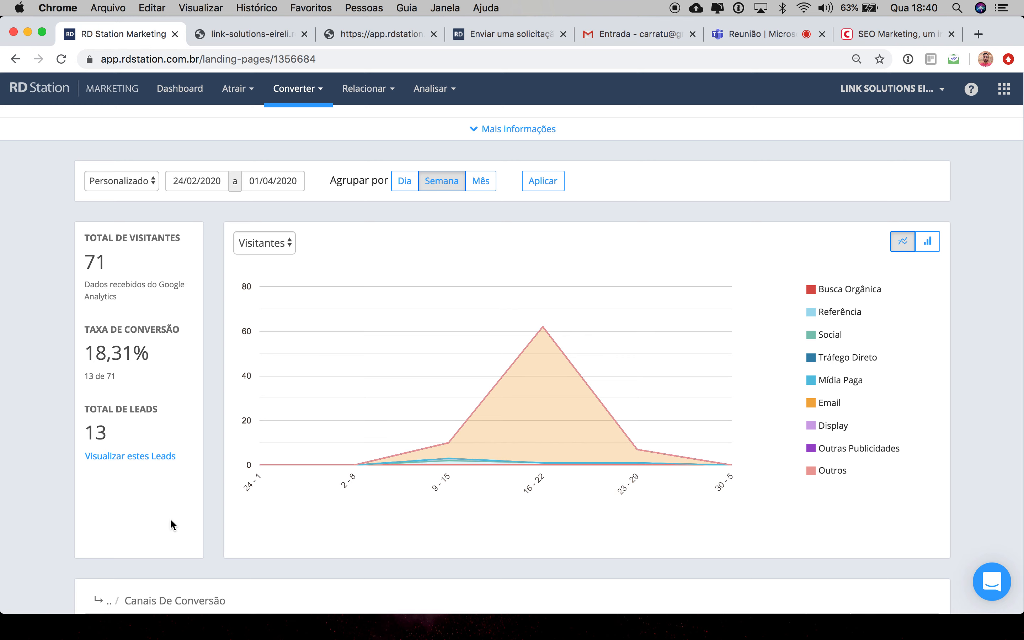
pyautogui.scroll(1, 170, 518)
# Step: Open the leads list panel and close it again several times
pyautogui.click(139, 487)
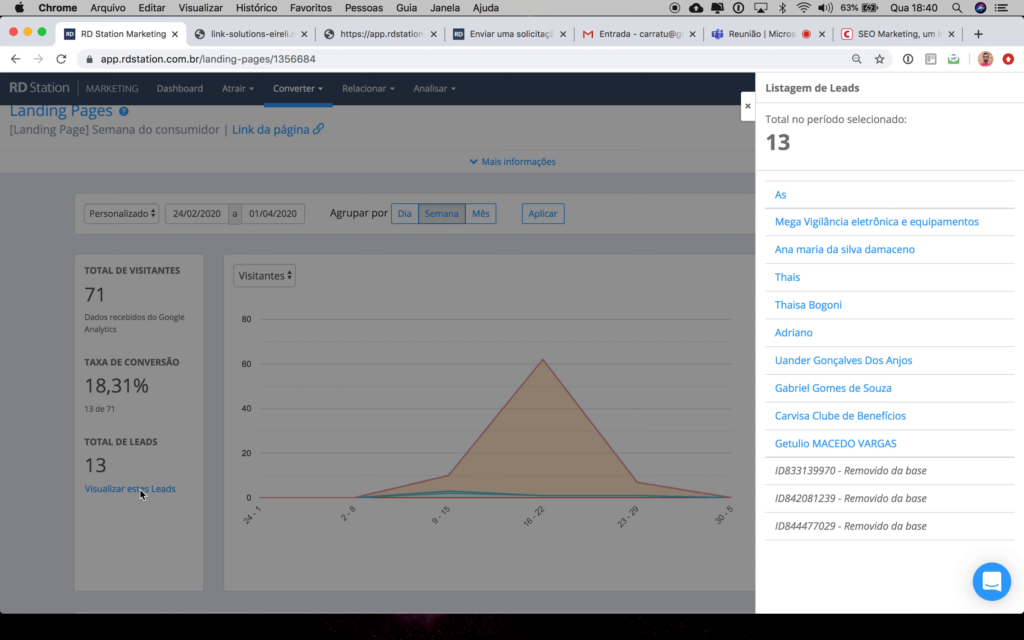
pyautogui.click(747, 107)
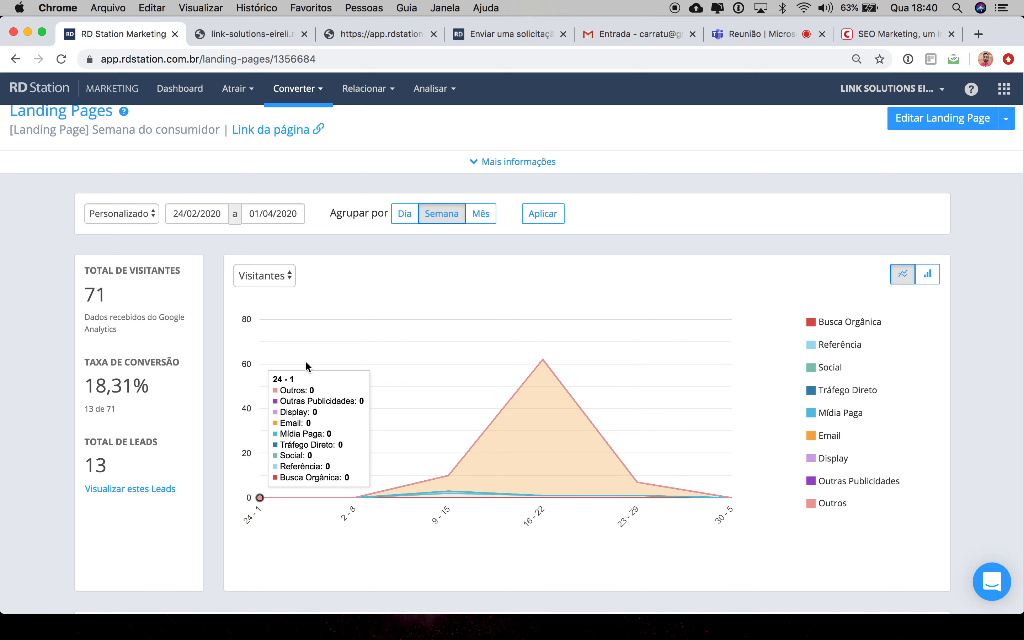
pyautogui.click(140, 487)
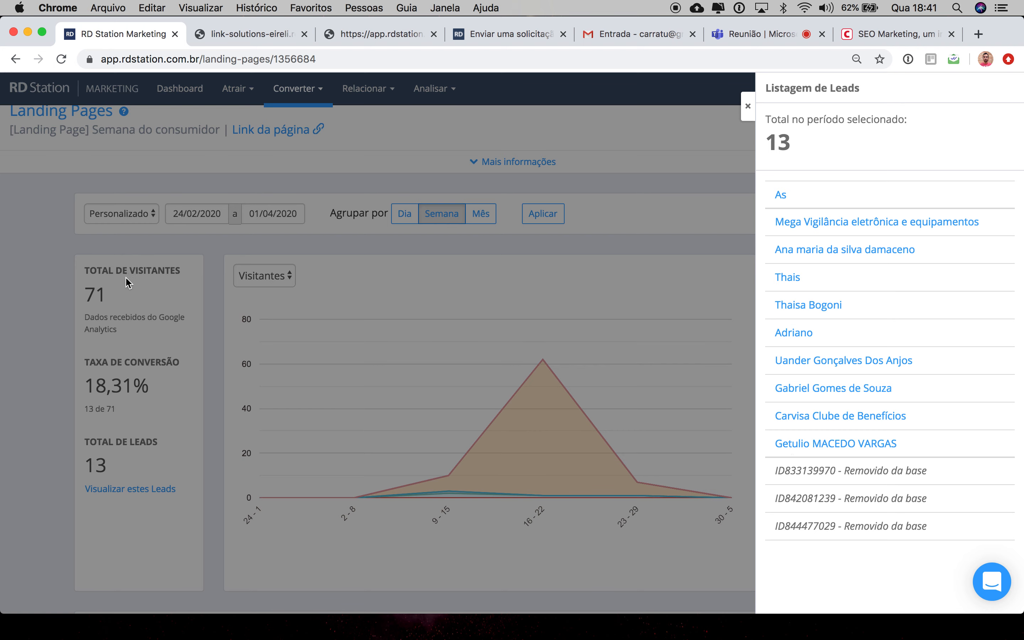
pyautogui.click(47, 294)
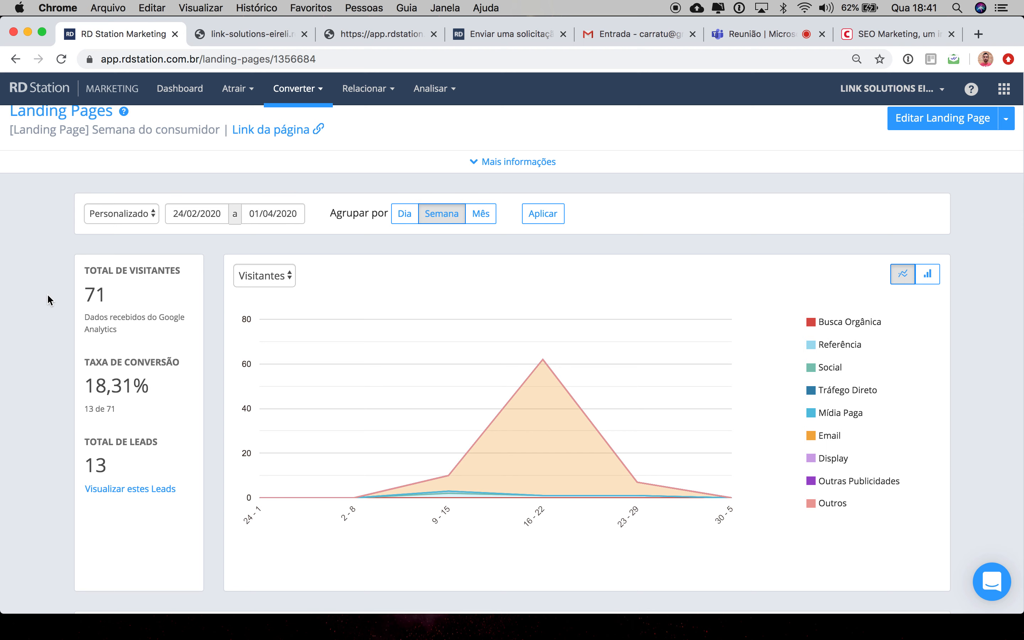
pyautogui.click(124, 487)
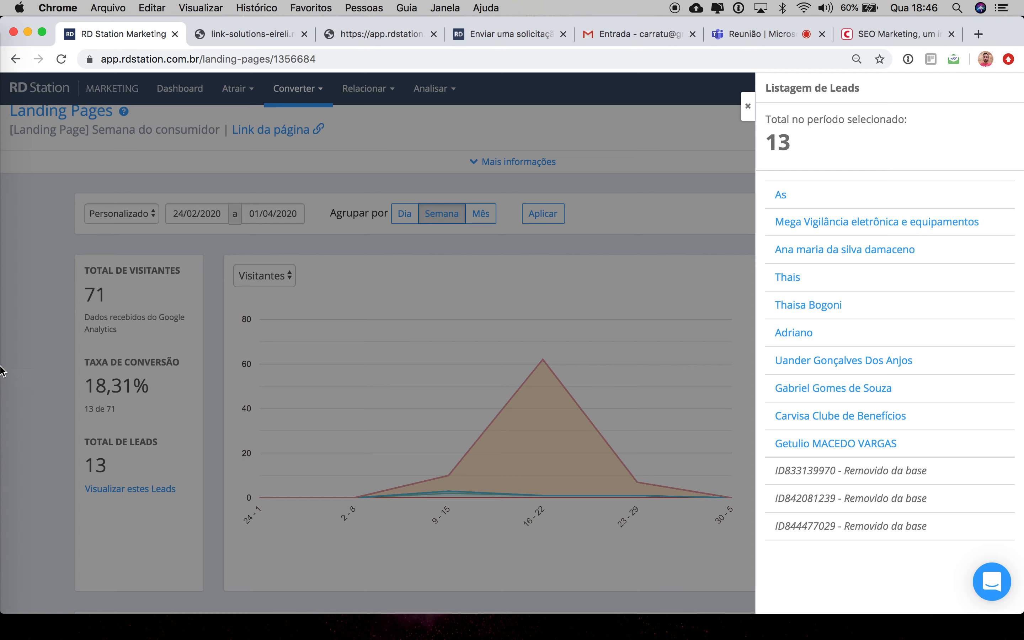
pyautogui.click(41, 295)
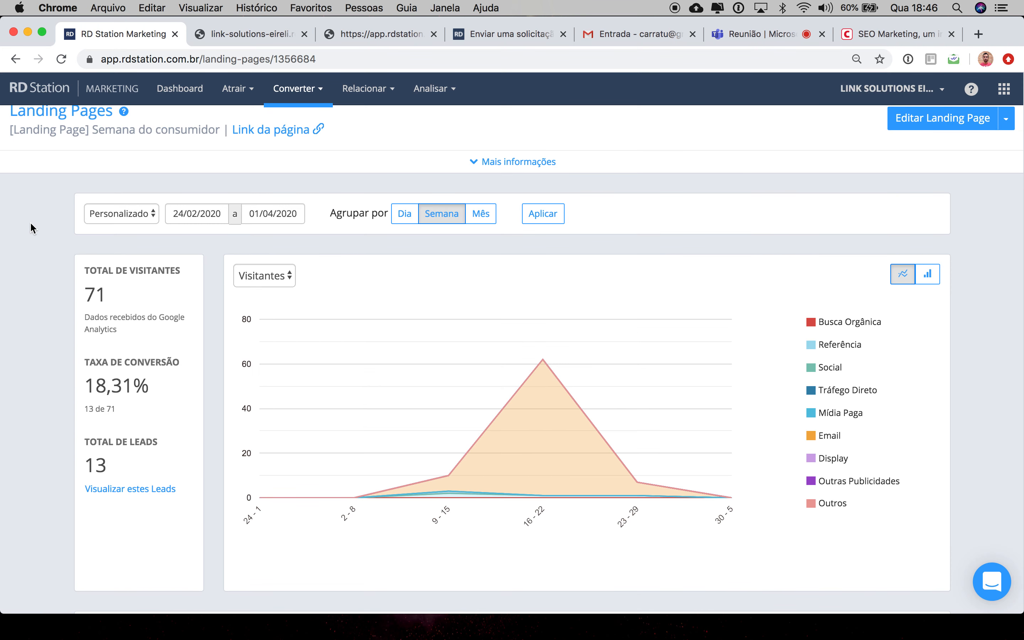
# Step: Expand the additional information section of the Semana do consumidor landing page
pyautogui.scroll(1, 434, 165)
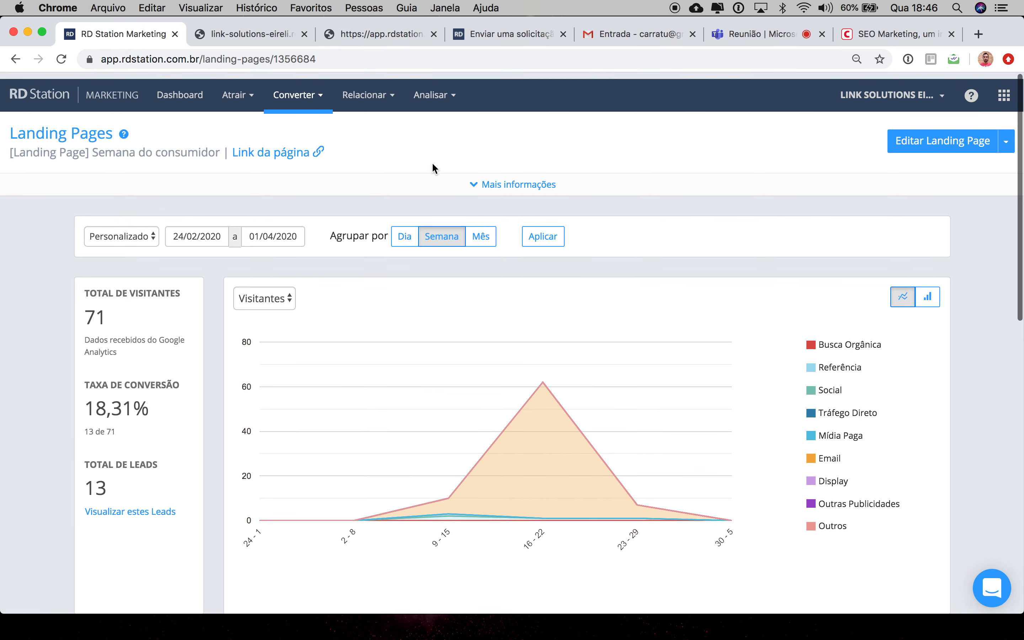
pyautogui.click(442, 89)
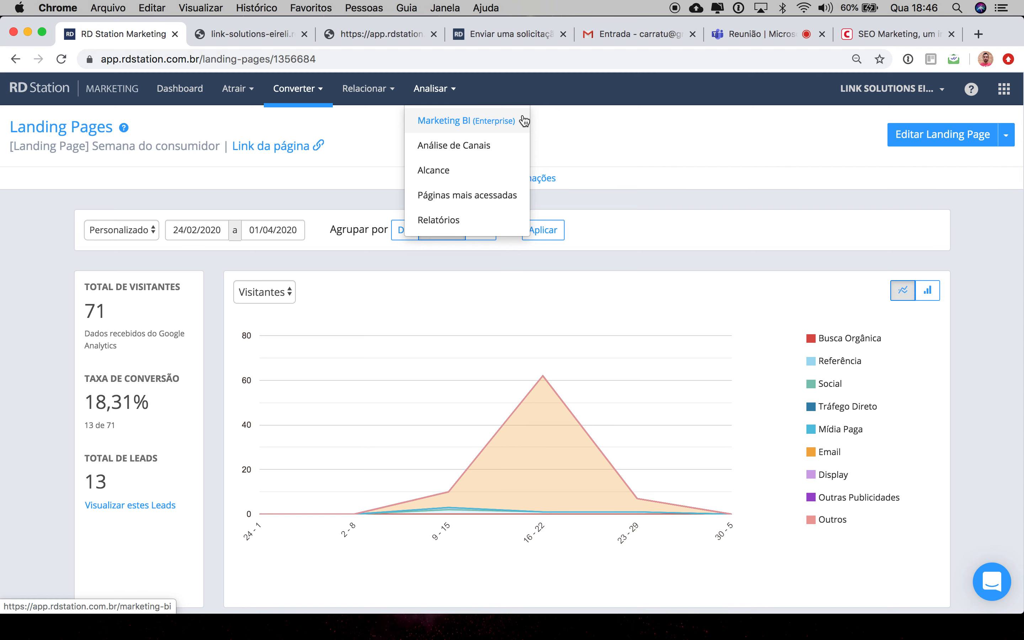
pyautogui.click(681, 180)
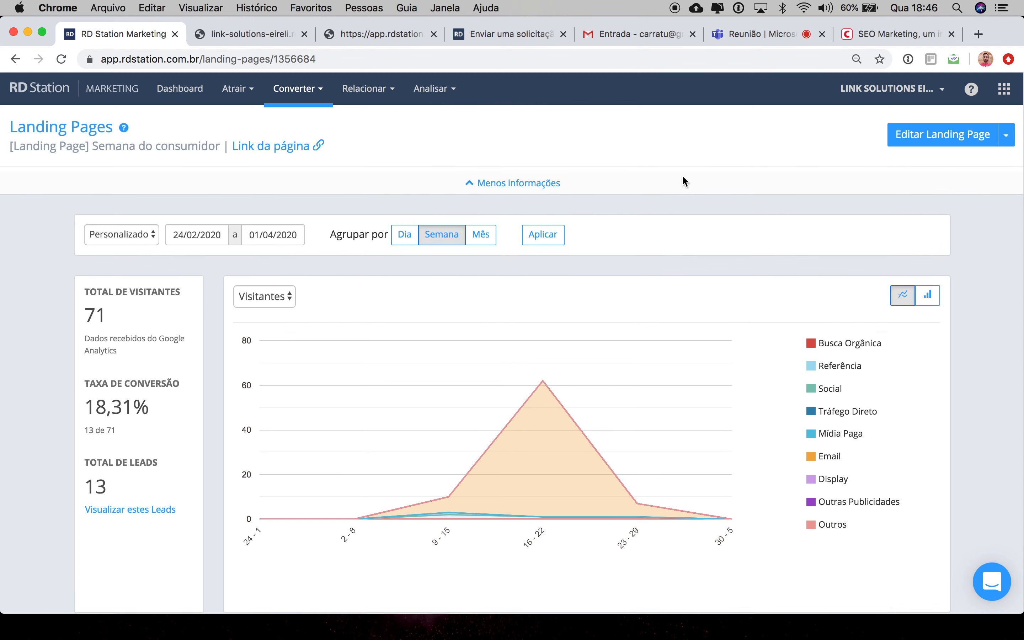
# Step: Open the Exportar conversões dialog for this landing page and cancel it
pyautogui.click(1006, 143)
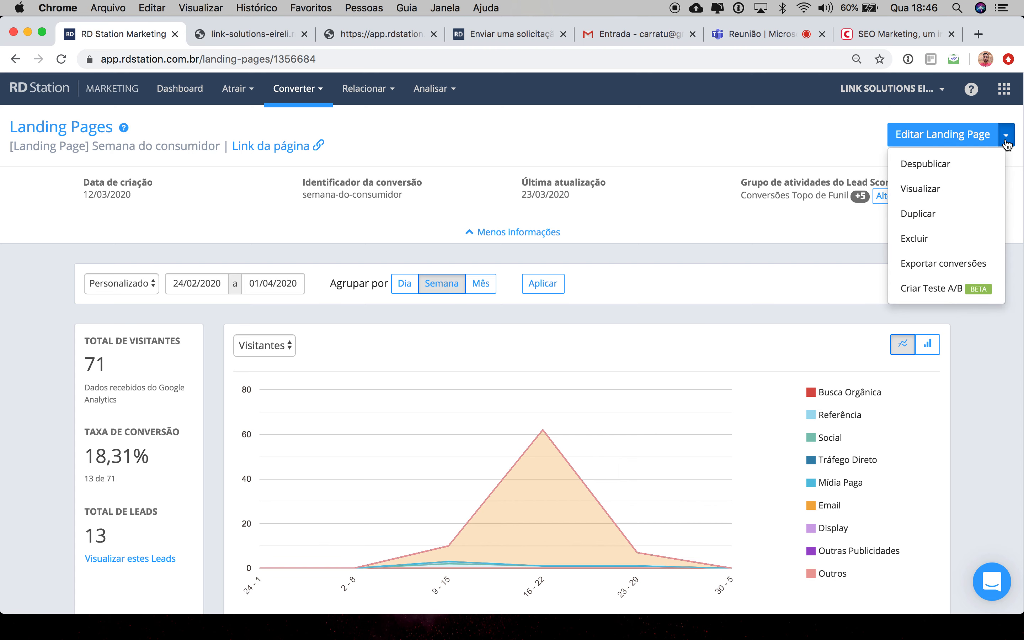
pyautogui.click(936, 266)
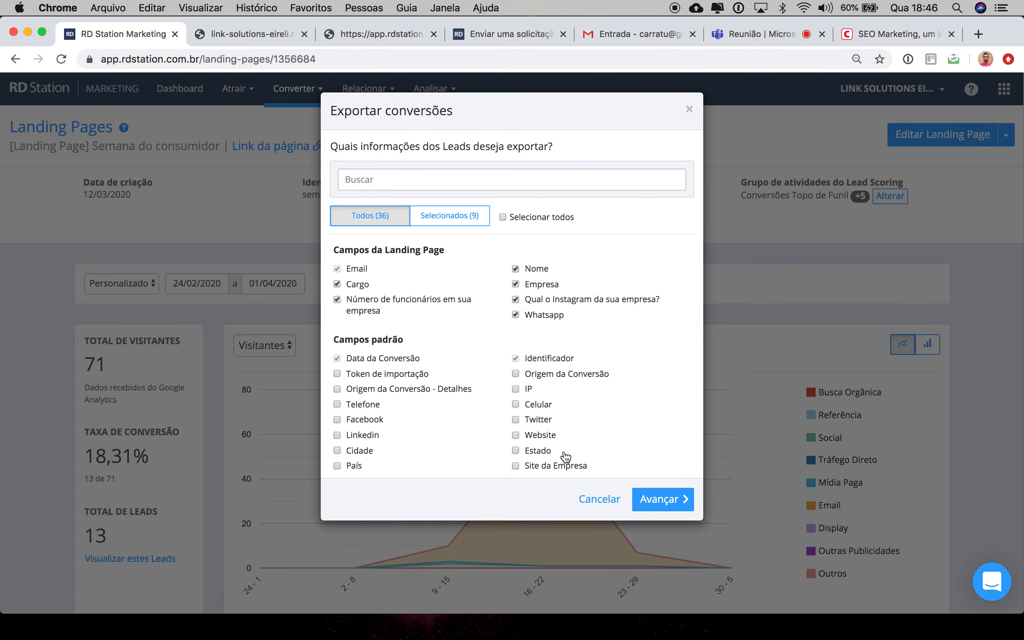
pyautogui.click(600, 500)
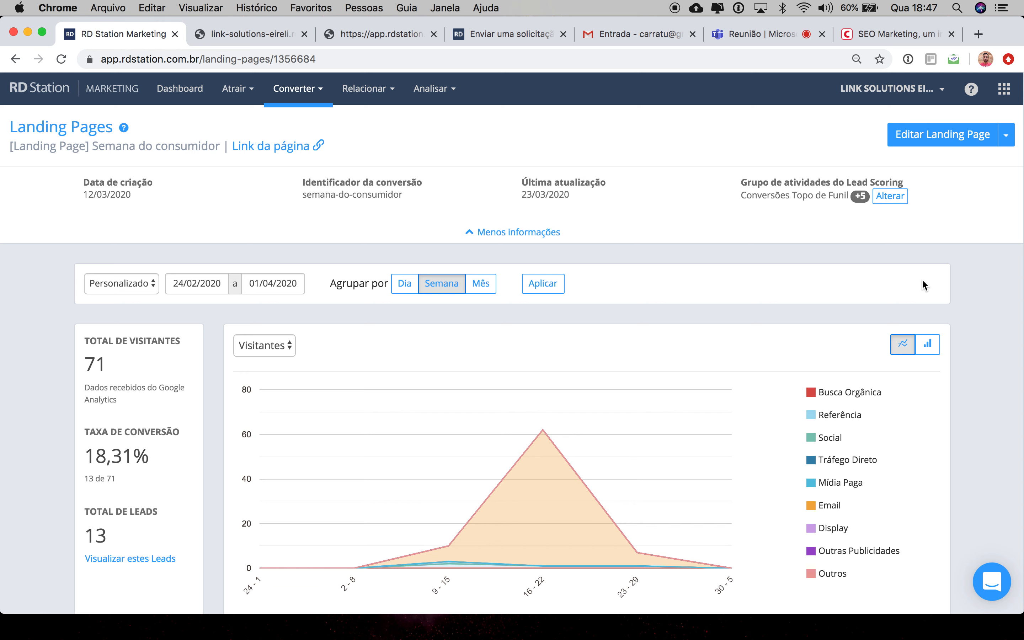
# Step: Drill into the Email conversion channel to view its e-mail campaigns
pyautogui.scroll(-4, 103, 220)
pyautogui.scroll(-7, 126, 267)
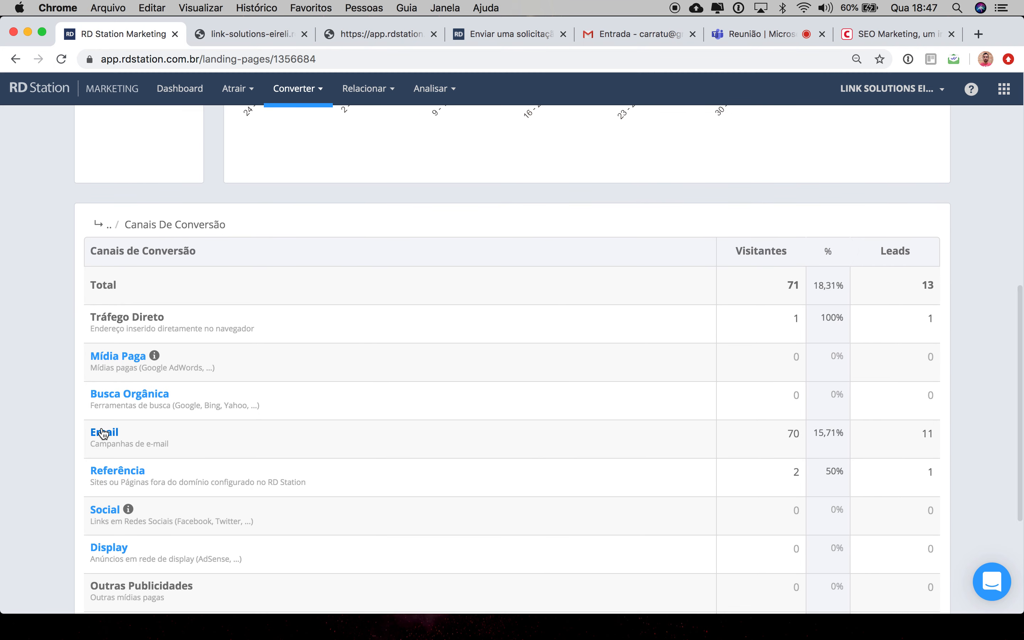
pyautogui.click(103, 433)
pyautogui.scroll(-2, 122, 417)
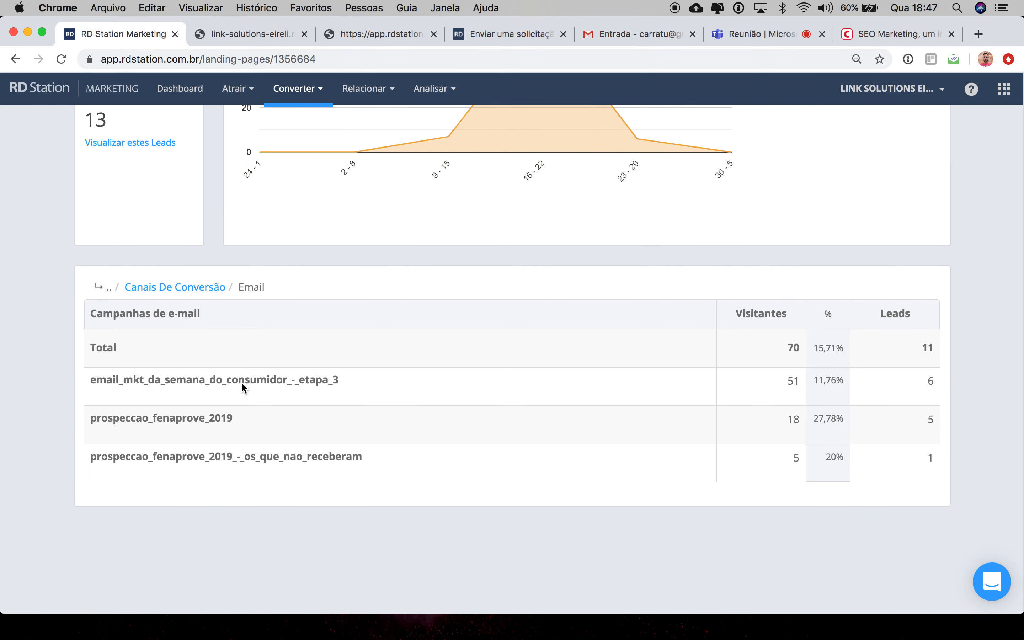
pyautogui.scroll(8, 507, 374)
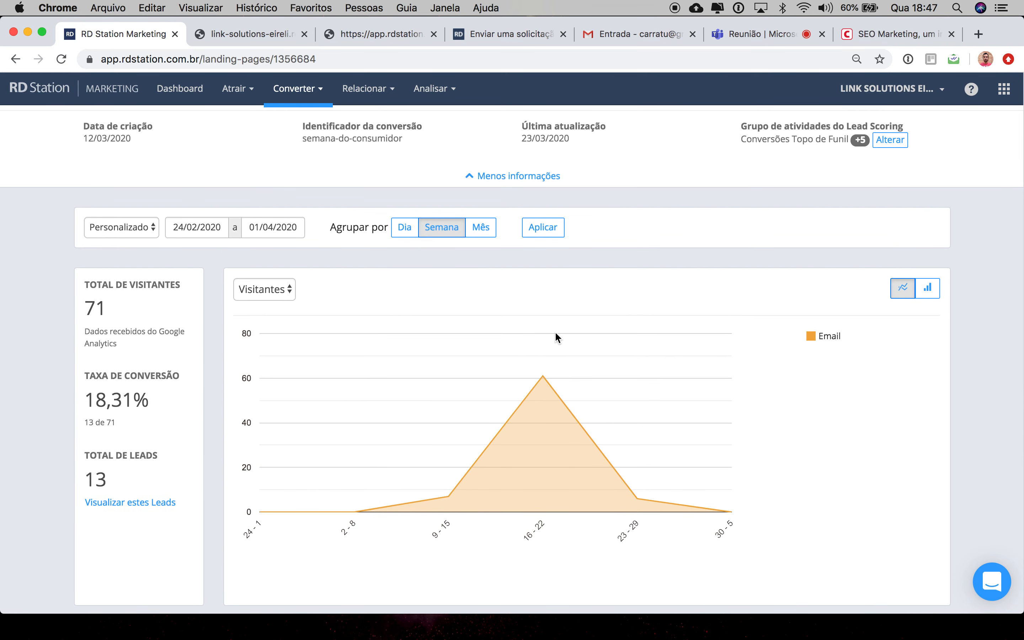
pyautogui.scroll(1, 604, 328)
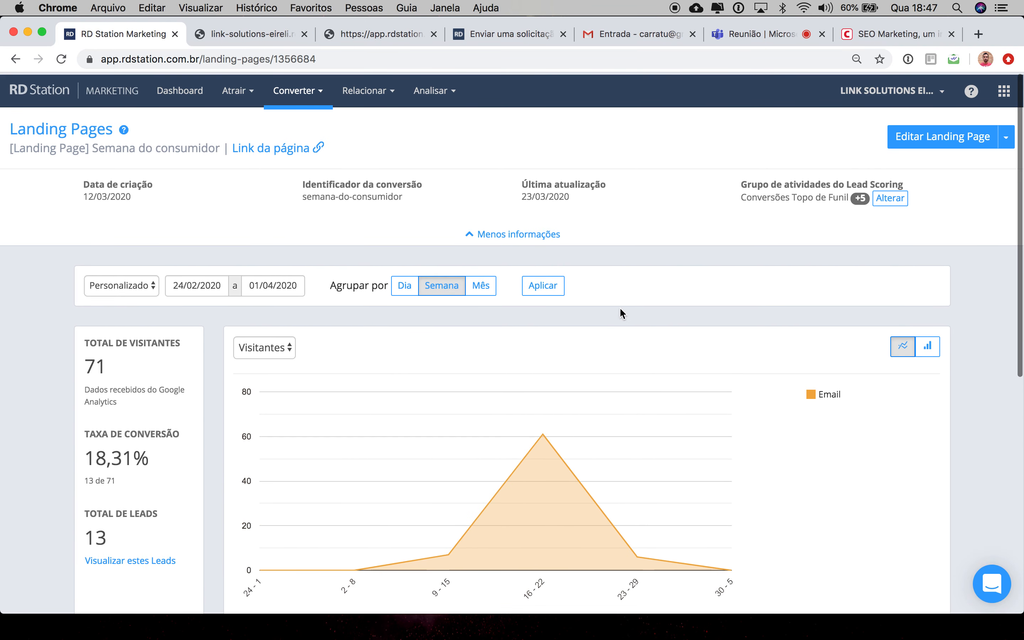
# Step: Open the export conversions dialog again and cancel it without exporting
pyautogui.click(1005, 134)
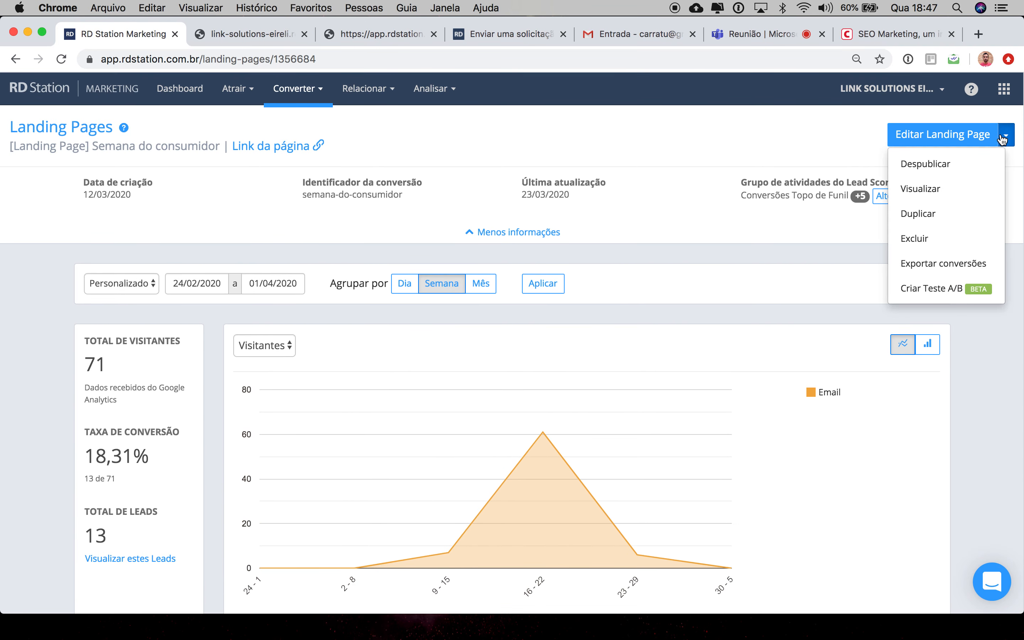
pyautogui.click(908, 264)
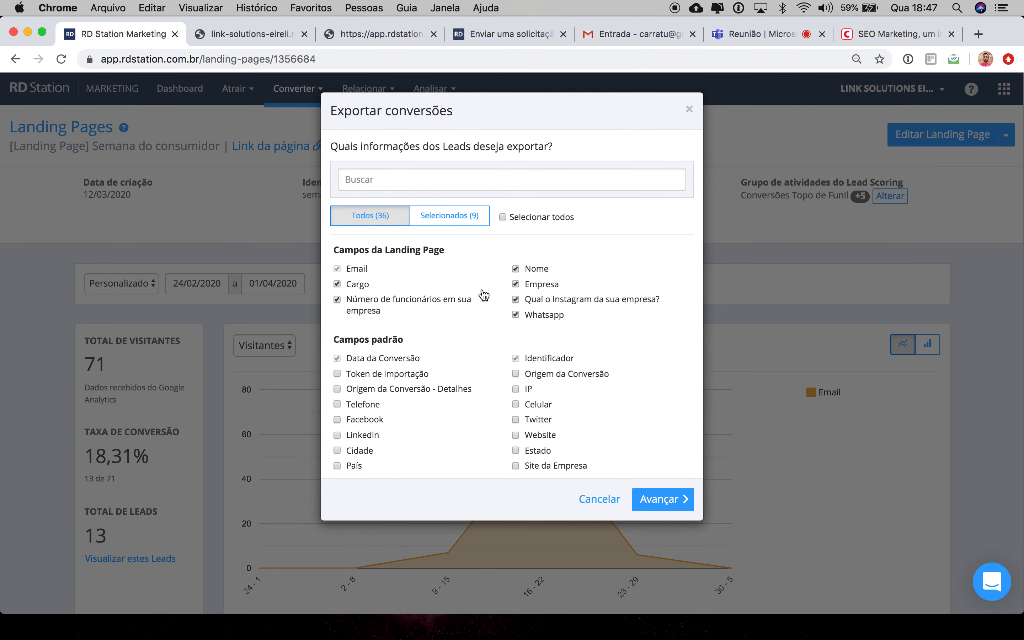
pyautogui.click(594, 498)
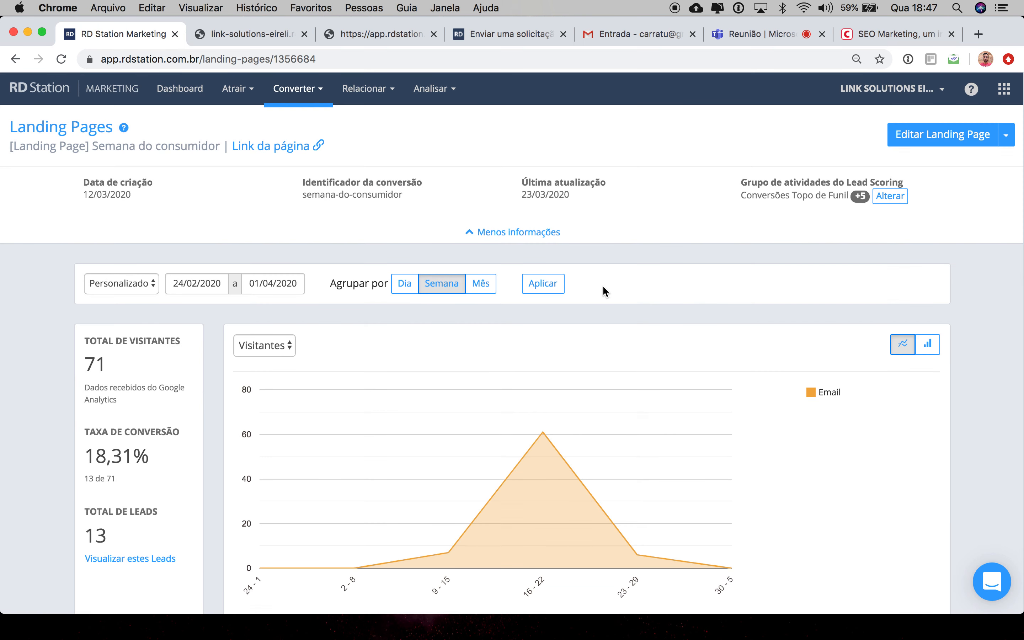
# Step: Browse the main menus and open the Email section
pyautogui.scroll(-4, 686, 381)
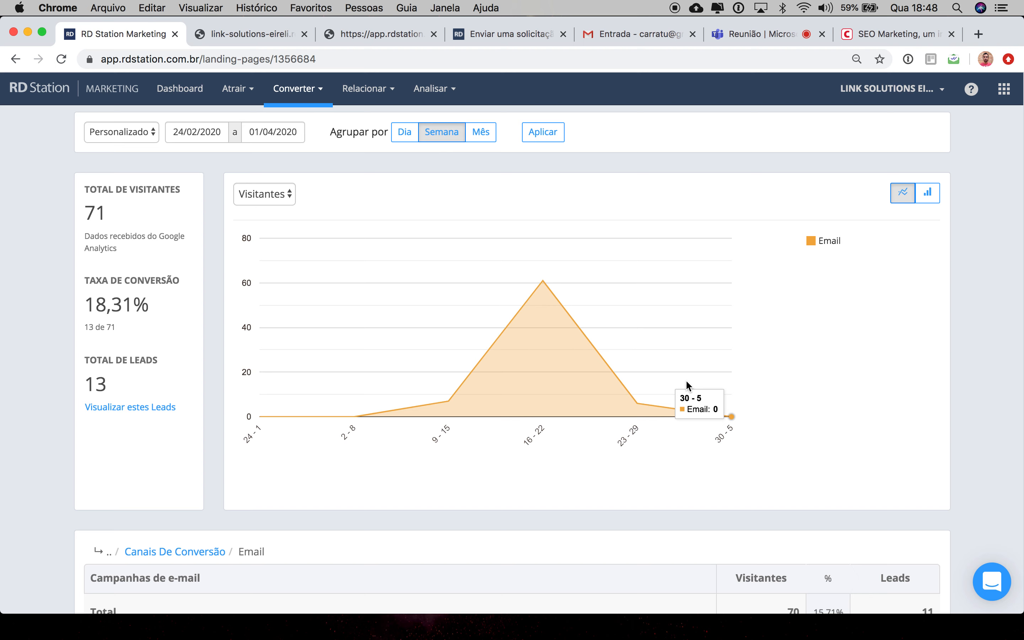
pyautogui.click(452, 94)
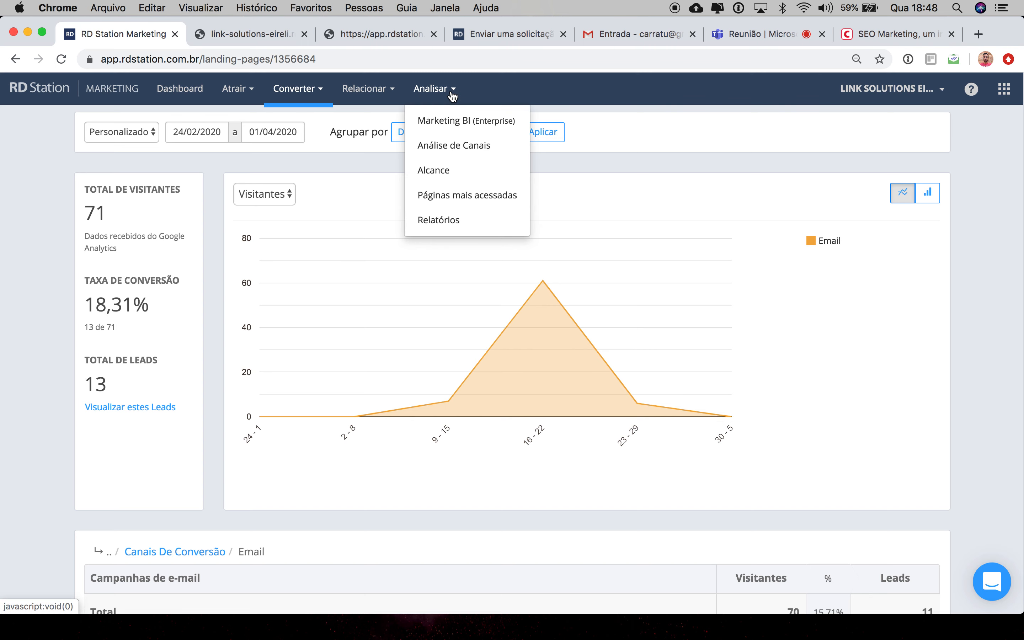
pyautogui.click(318, 91)
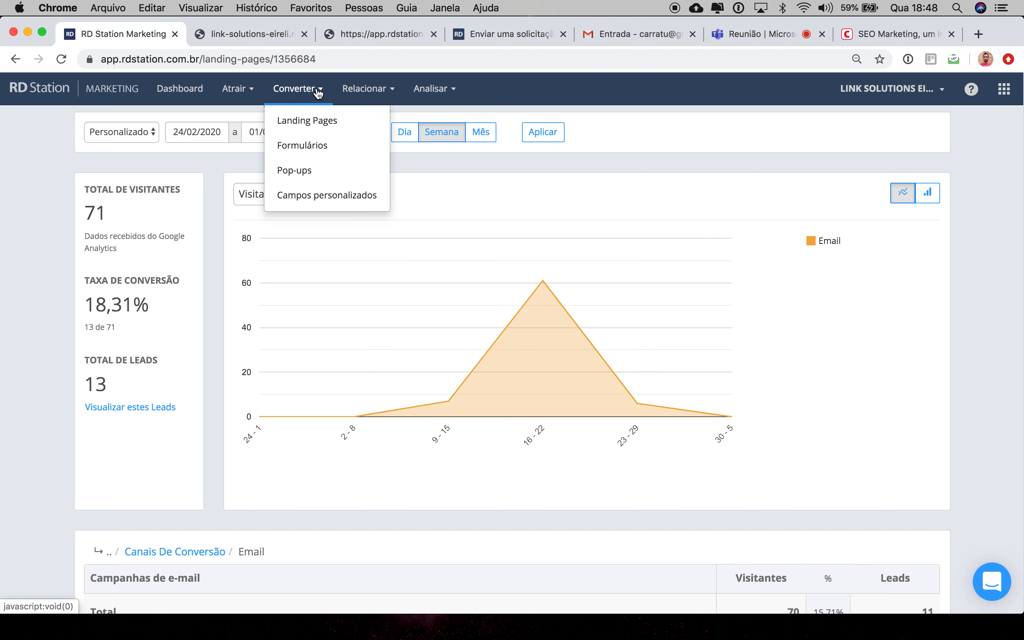
pyautogui.click(368, 91)
pyautogui.click(372, 245)
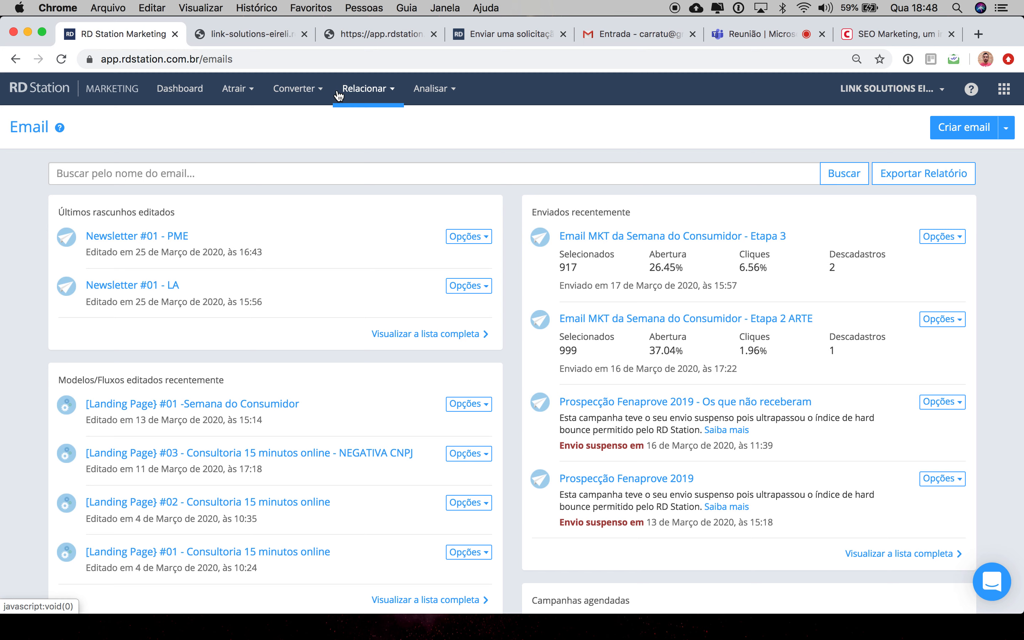
# Step: Go to the Landing Pages list and open statistics for [Agradecimento] Semana do consumidor
pyautogui.click(296, 88)
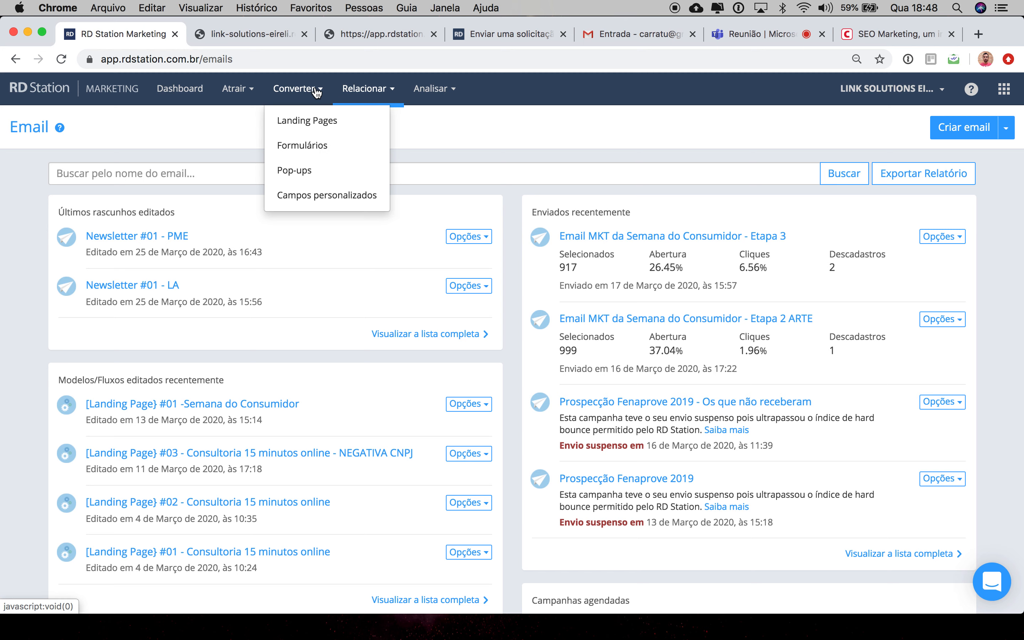
pyautogui.click(318, 122)
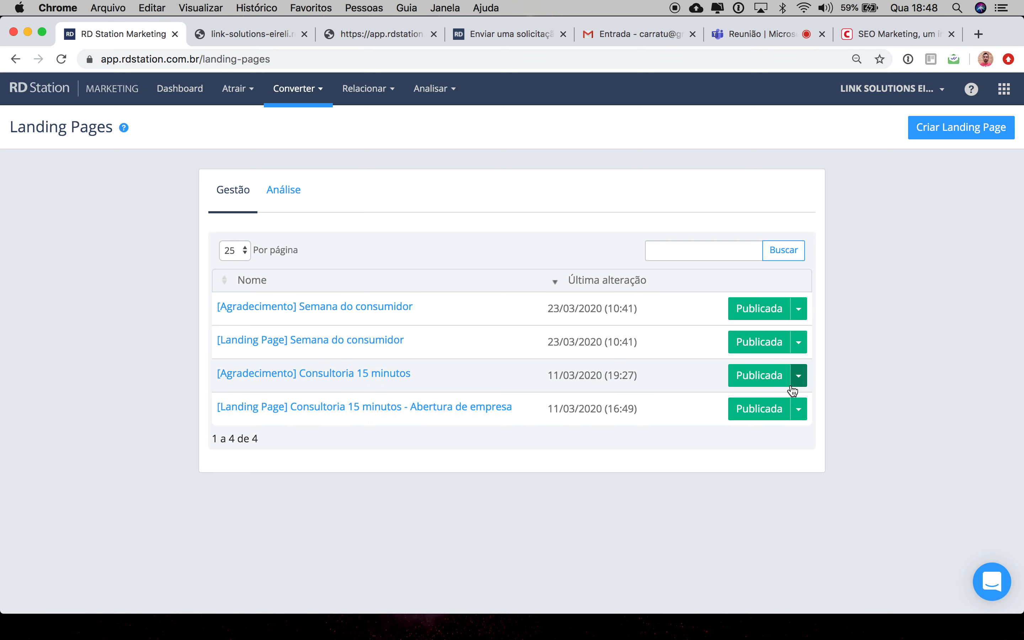
pyautogui.click(798, 308)
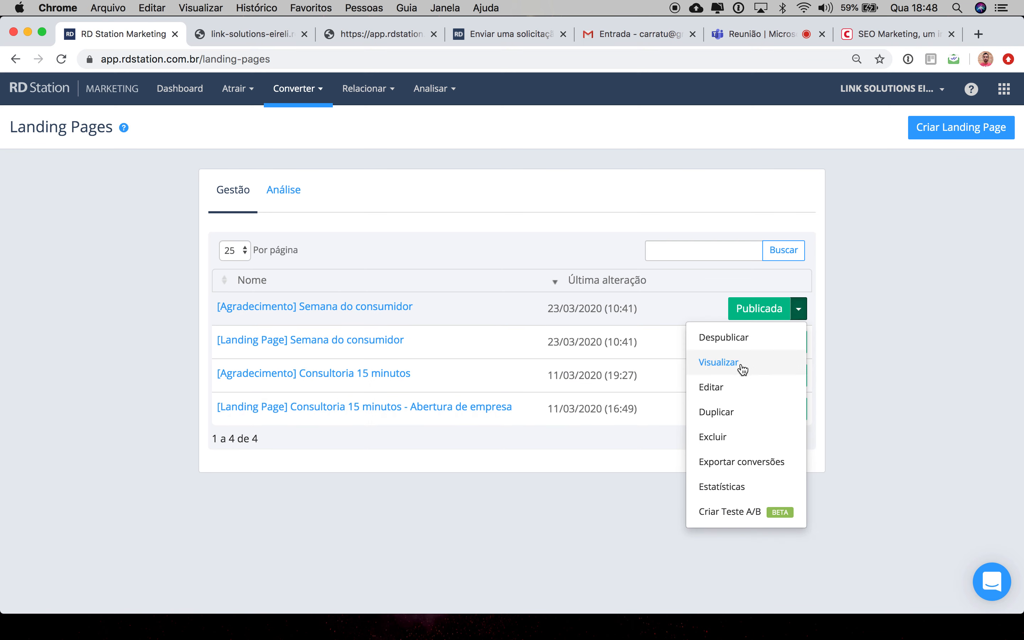
pyautogui.click(740, 487)
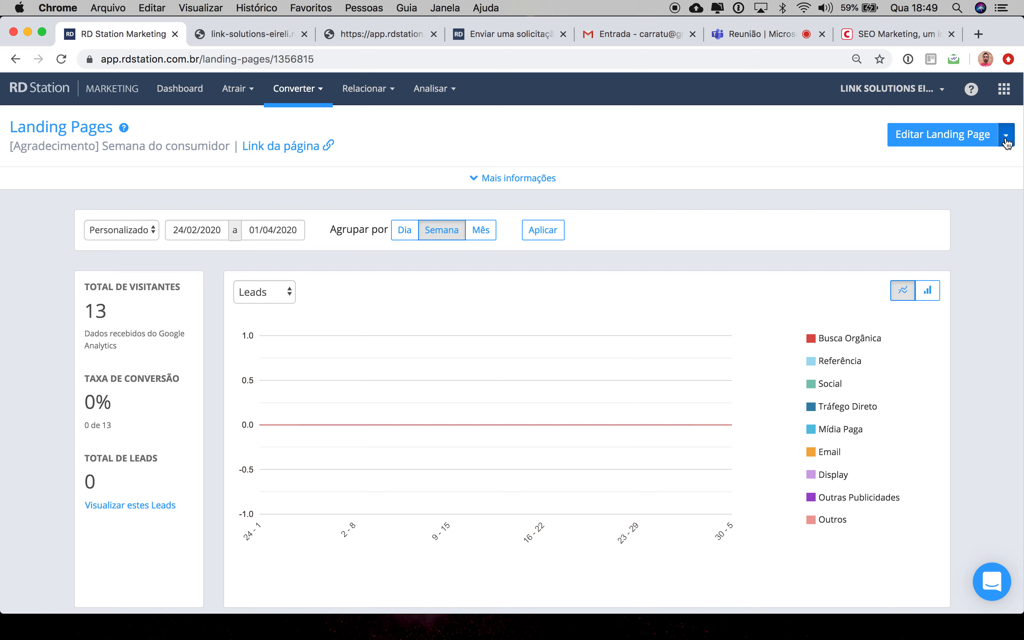
# Step: Go through the thank-you page's export conversions dialog to the file format options and cancel it
pyautogui.click(1007, 142)
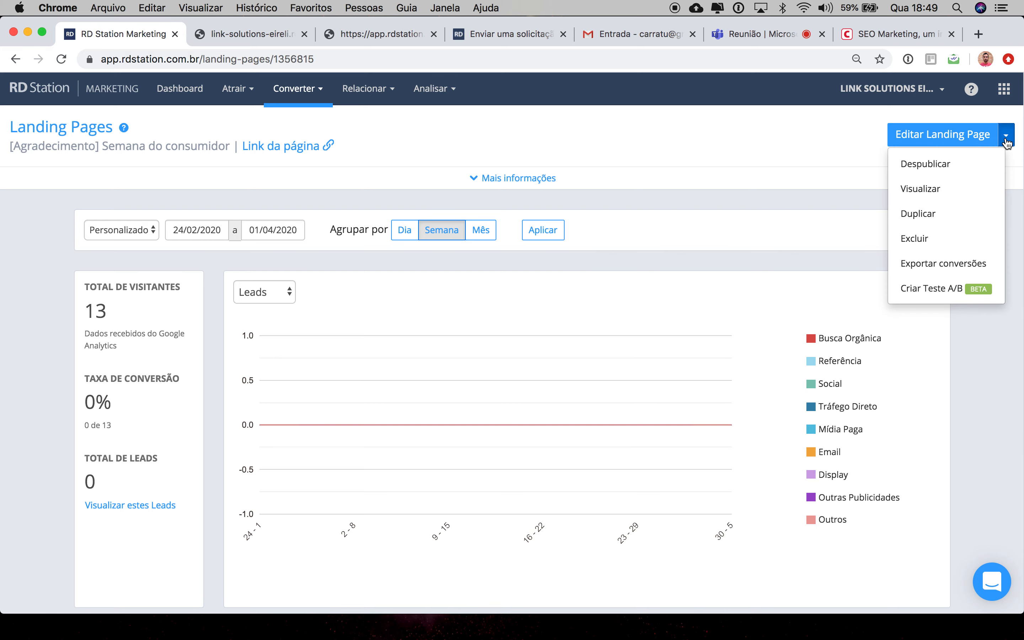
pyautogui.click(929, 264)
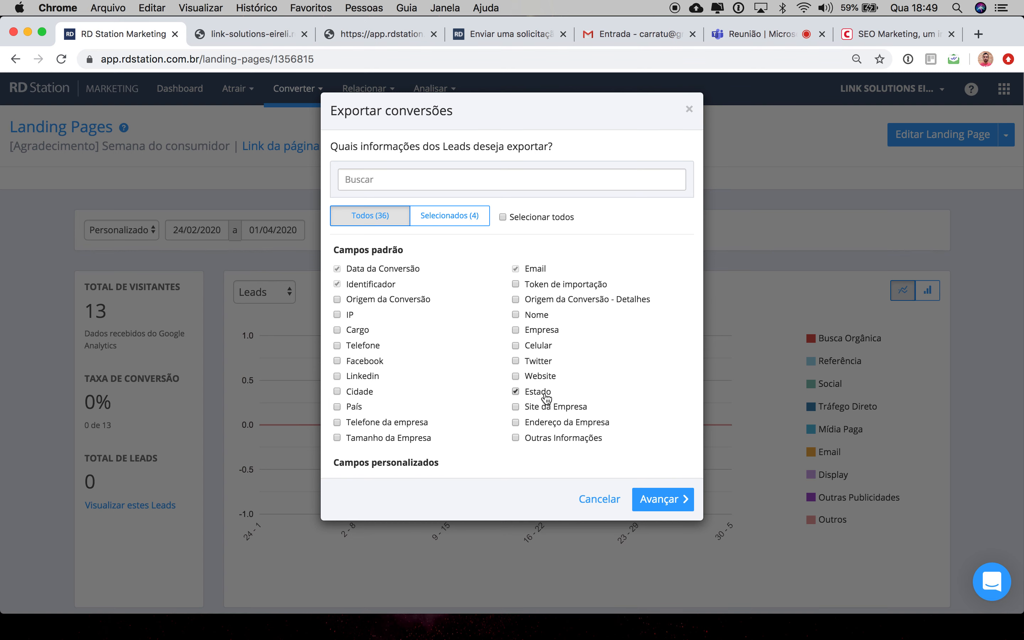
pyautogui.scroll(-3, 527, 398)
pyautogui.scroll(-2, 527, 399)
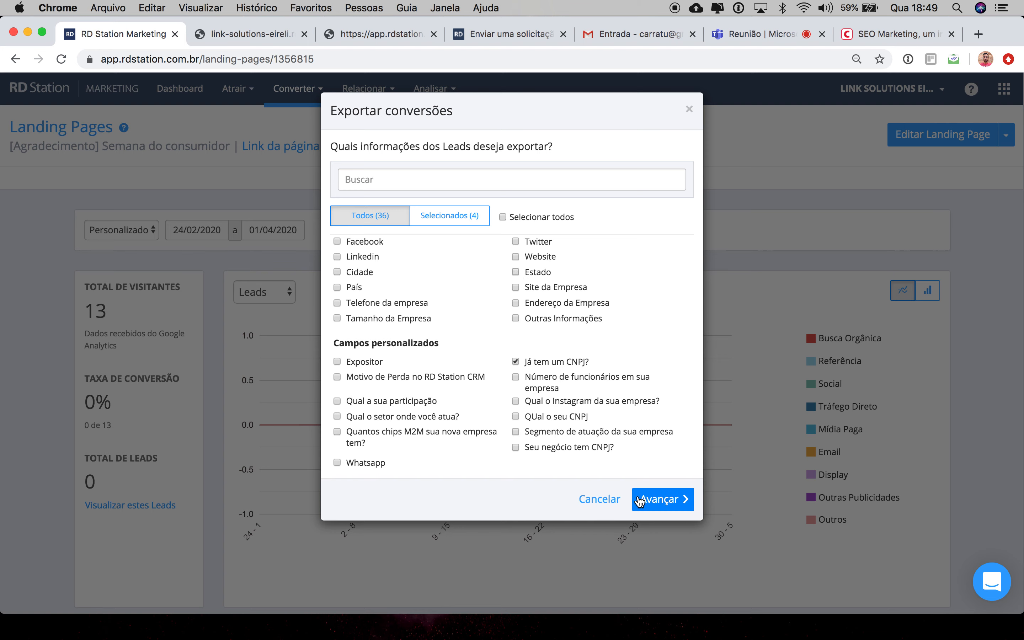
pyautogui.click(660, 499)
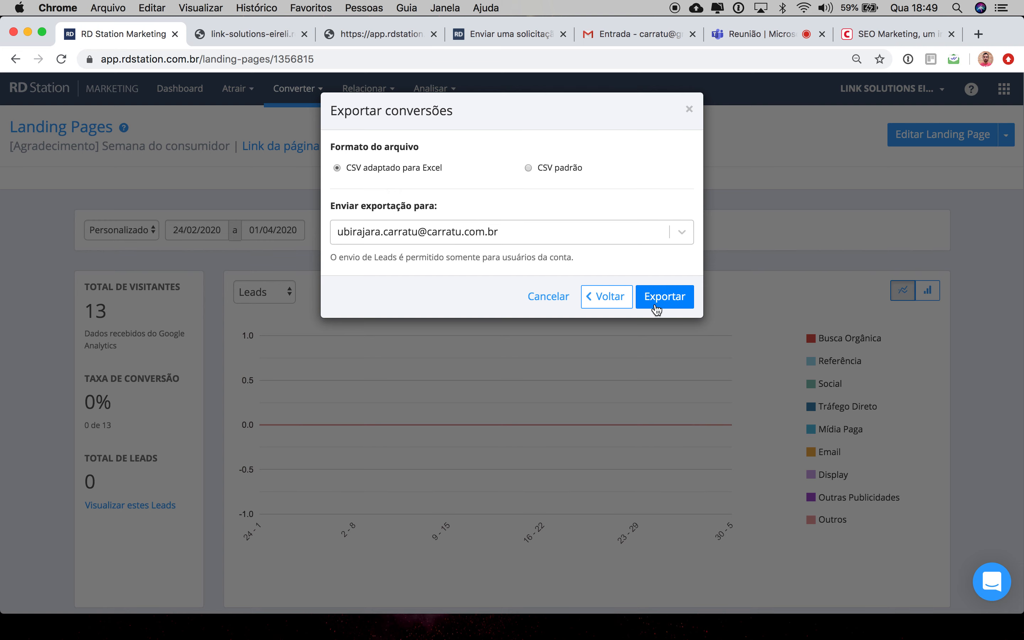
pyautogui.click(554, 302)
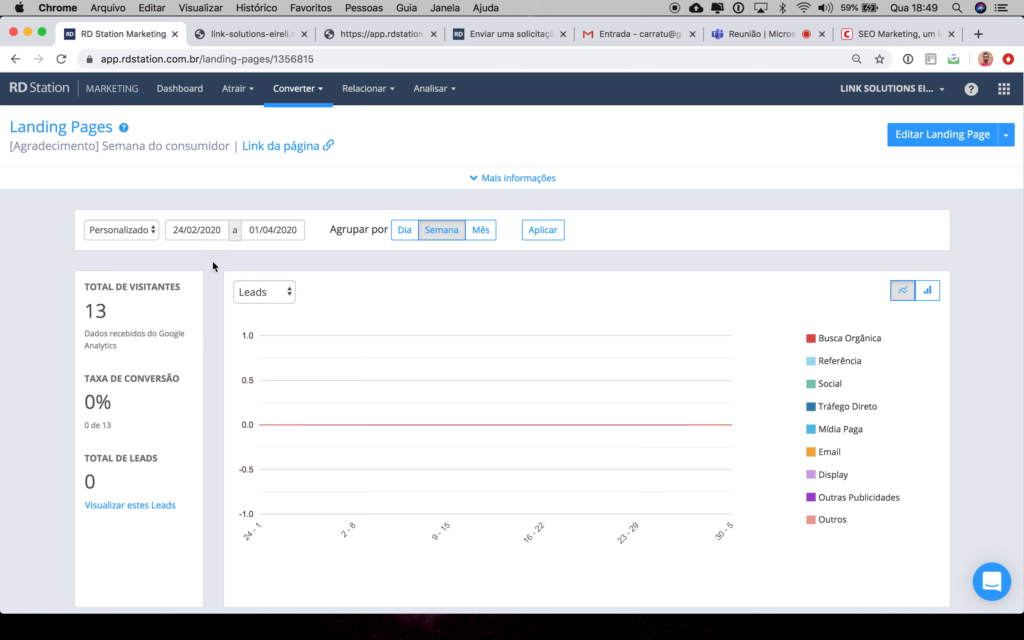
# Step: Open the Formulários section
pyautogui.scroll(-7, 276, 466)
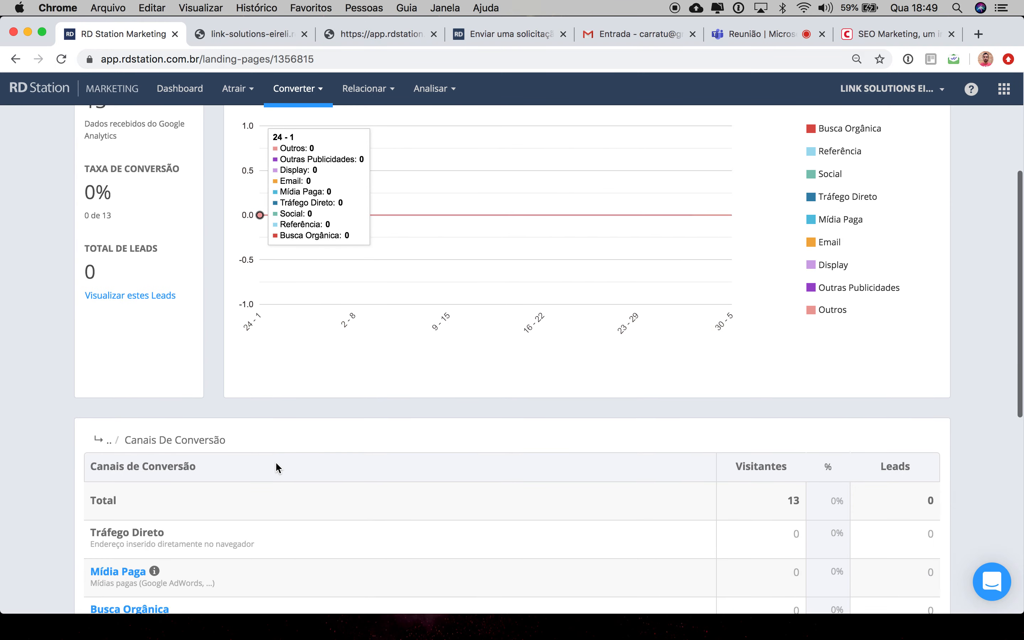
pyautogui.scroll(10, 275, 466)
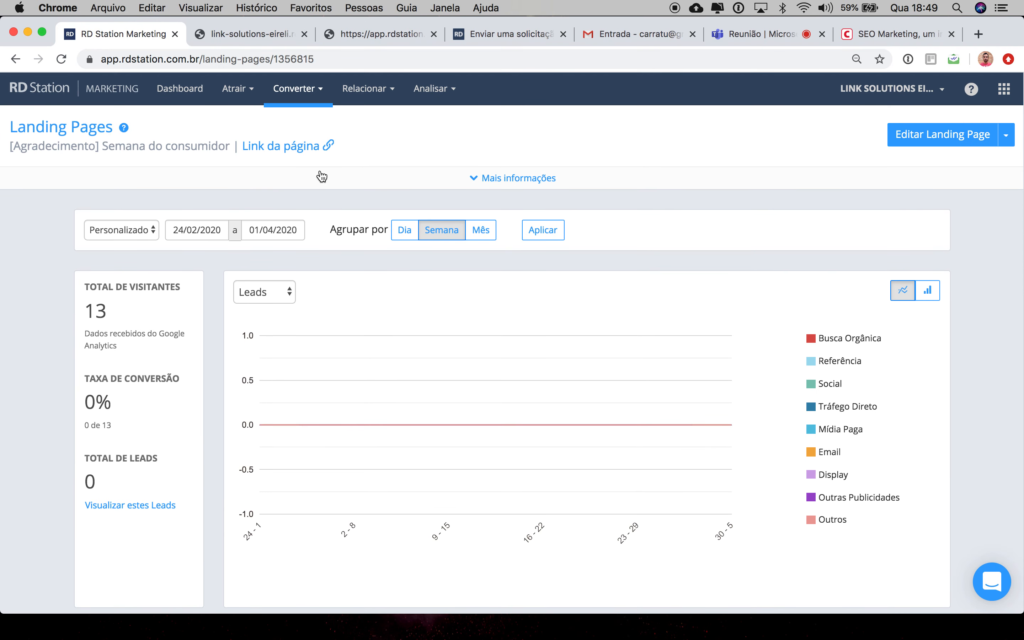
pyautogui.click(319, 98)
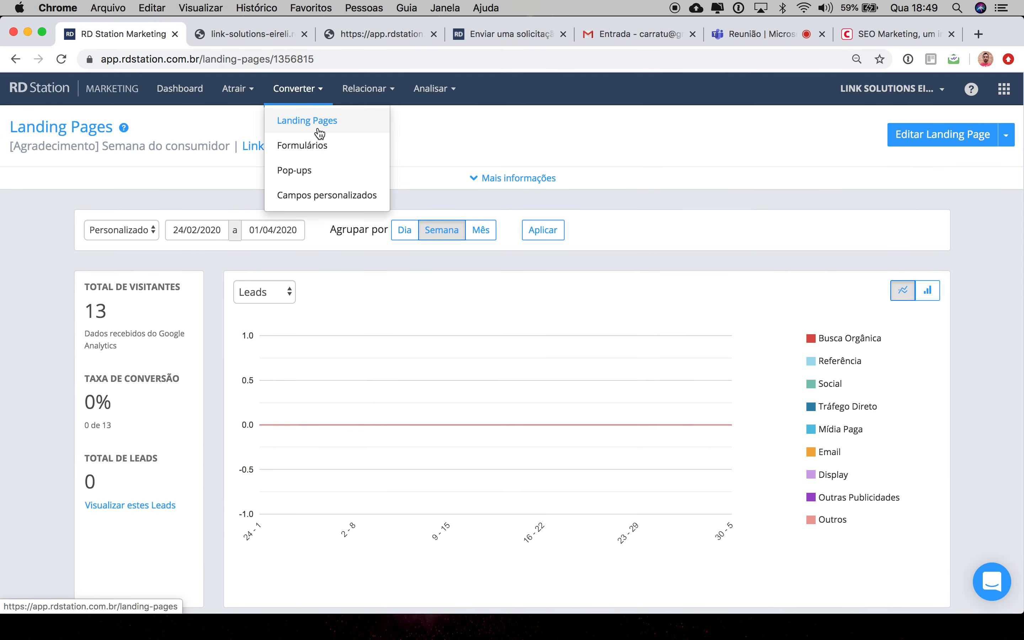
pyautogui.click(322, 146)
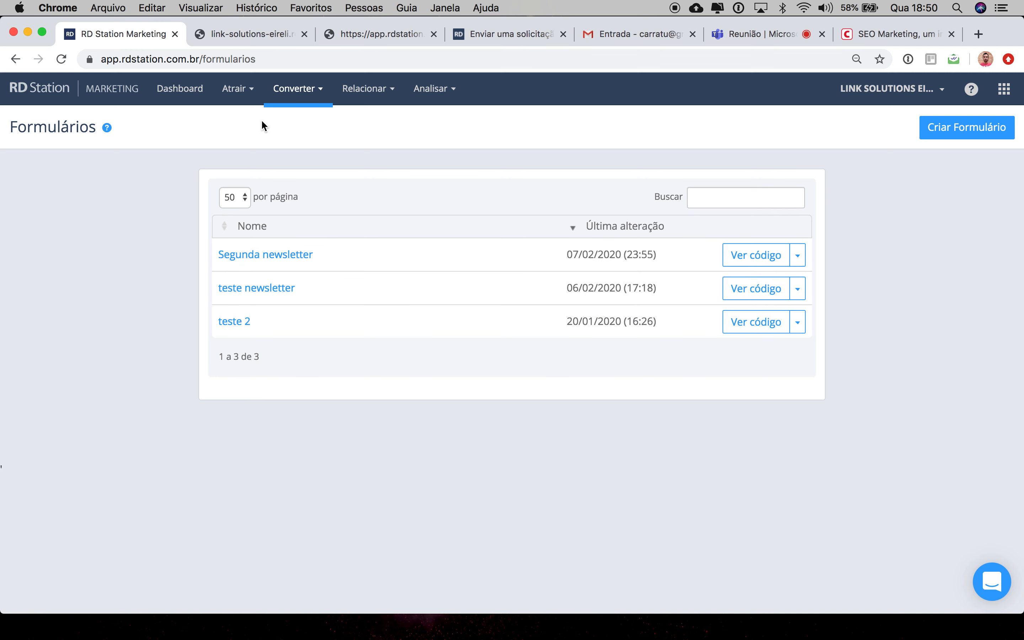
# Step: Open the statistics of the Segunda newsletter form
pyautogui.click(797, 256)
pyautogui.click(731, 358)
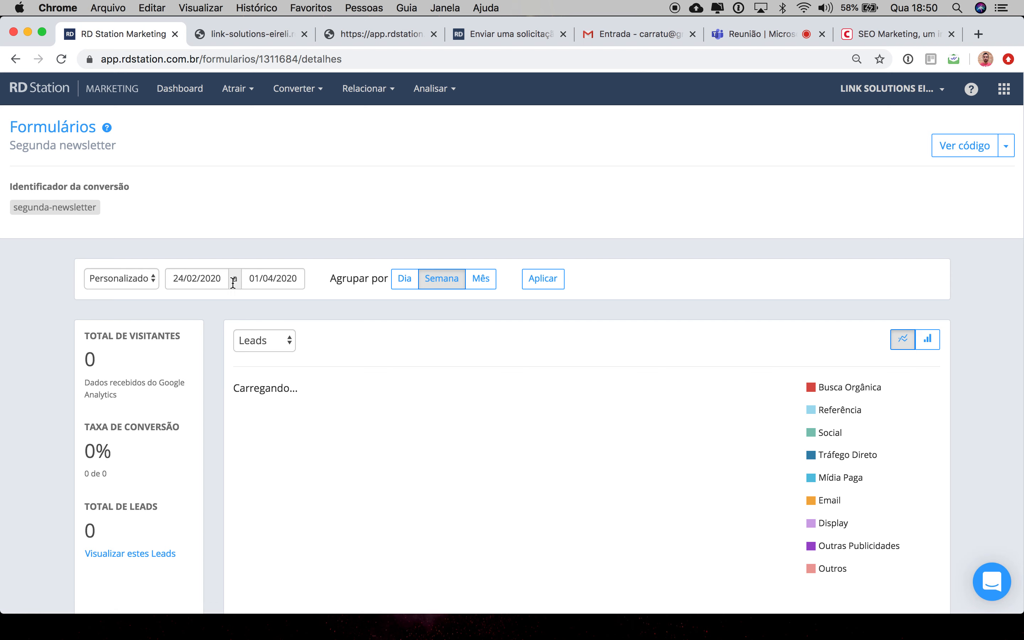
pyautogui.scroll(-9, 229, 340)
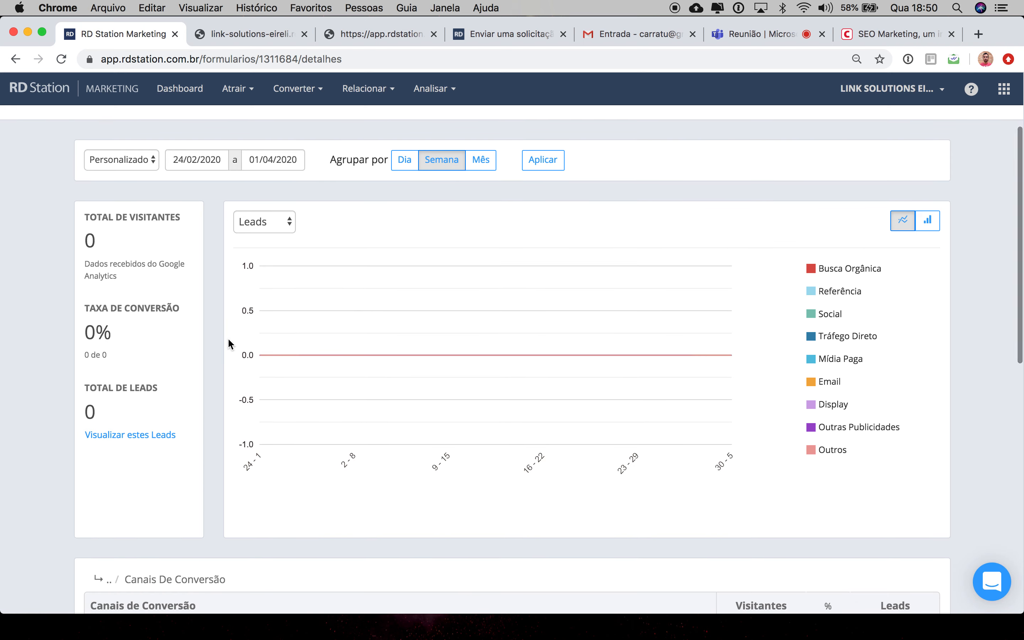
pyautogui.scroll(9, 227, 338)
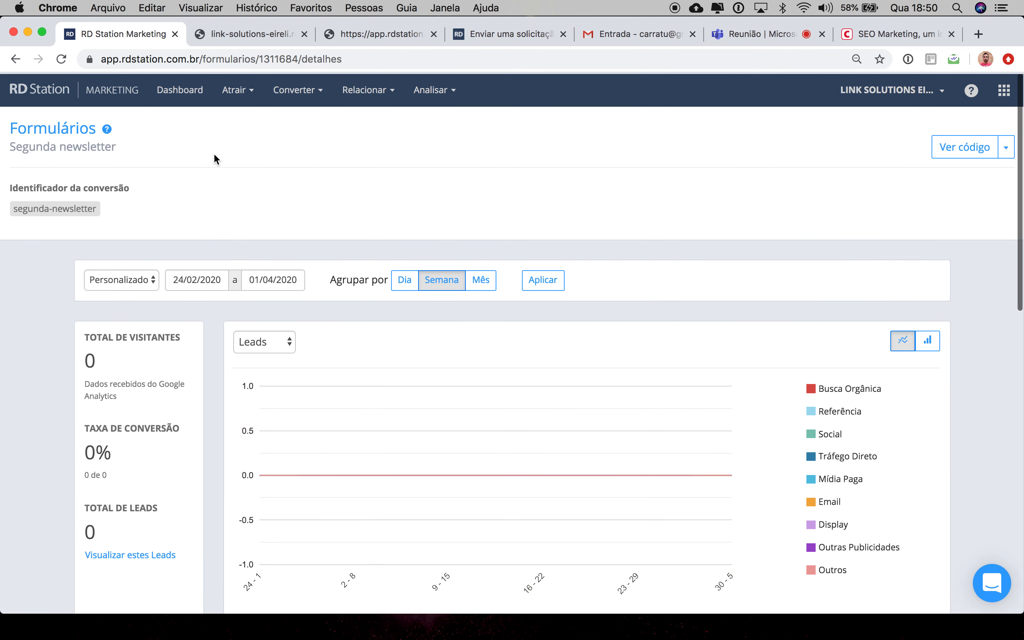
# Step: Open the Pop-ups section
pyautogui.click(313, 90)
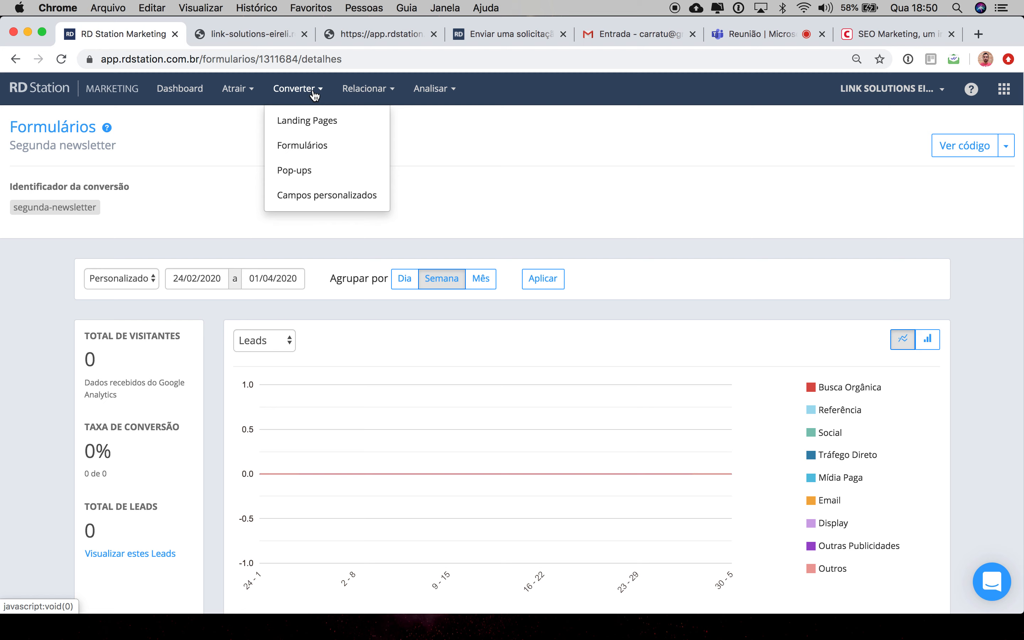
pyautogui.click(312, 174)
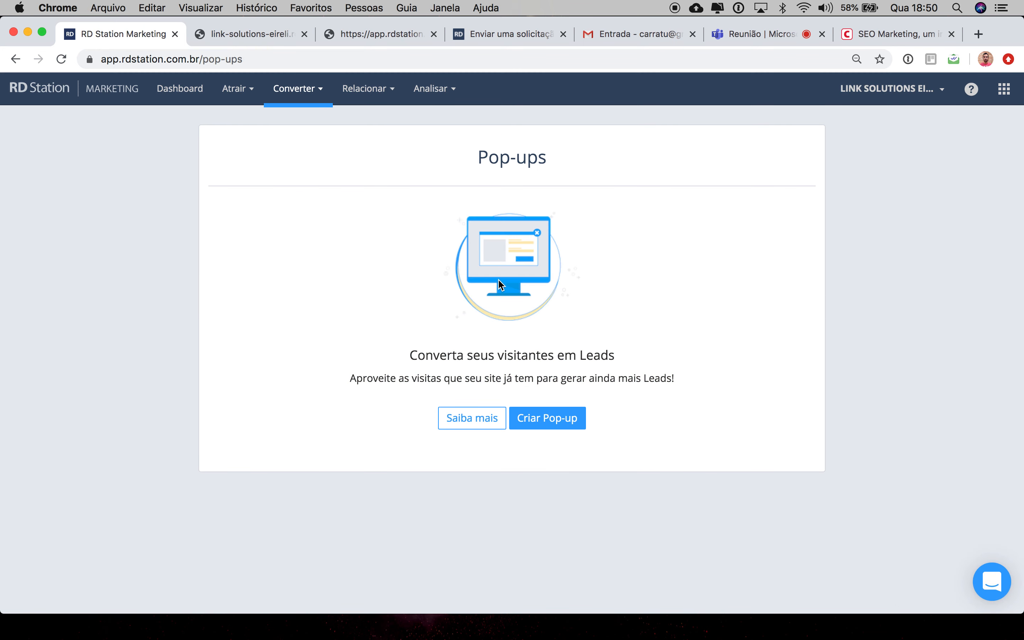
# Step: Switch to the blog post's tab and open the site carratu.com.br
pyautogui.click(864, 33)
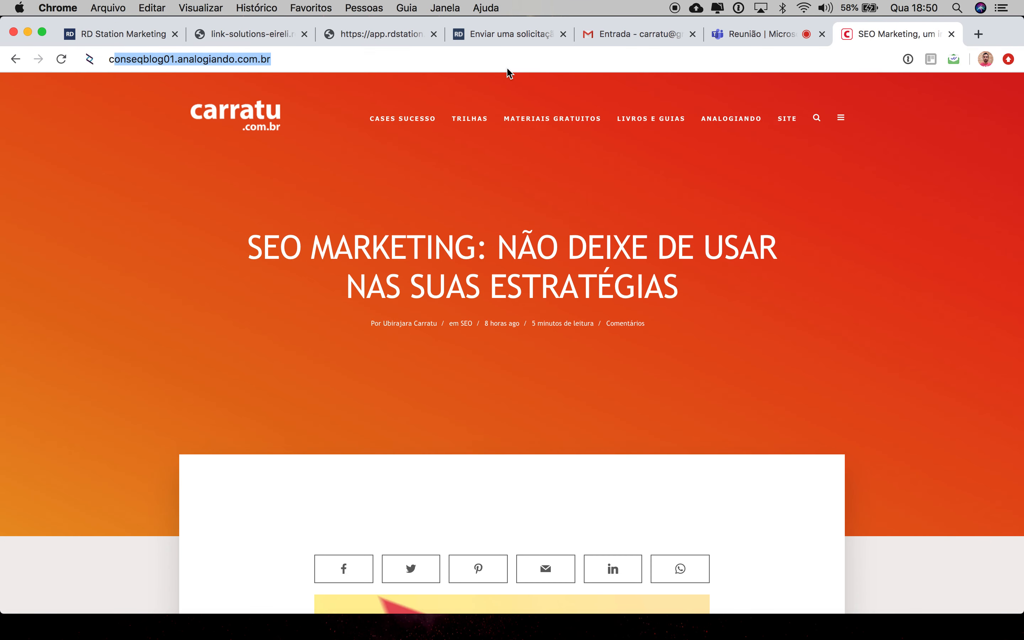
pyautogui.write('carratu.com.br')
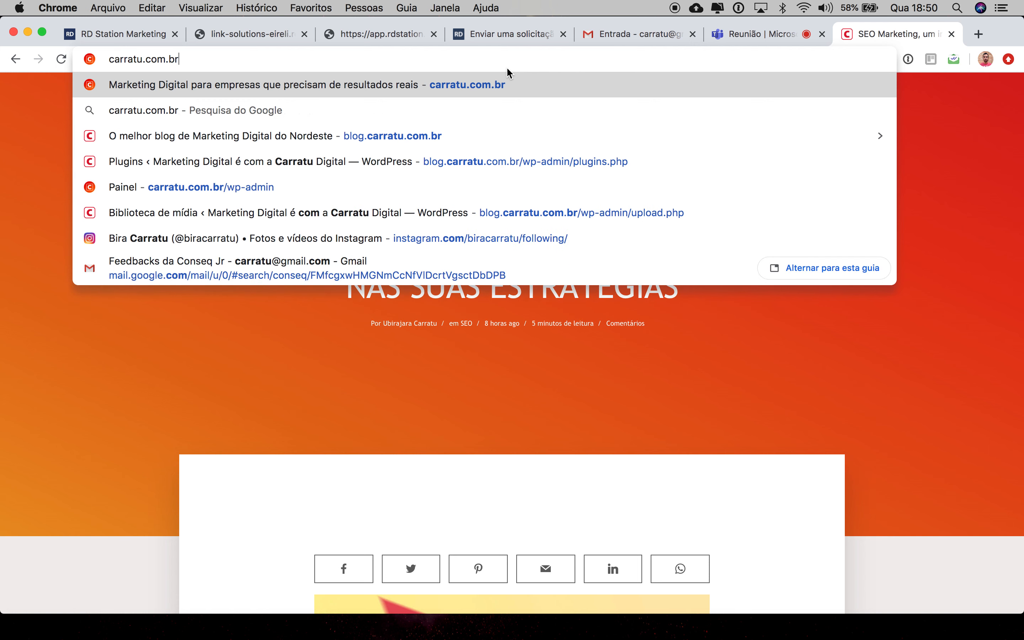
pyautogui.press('Return')
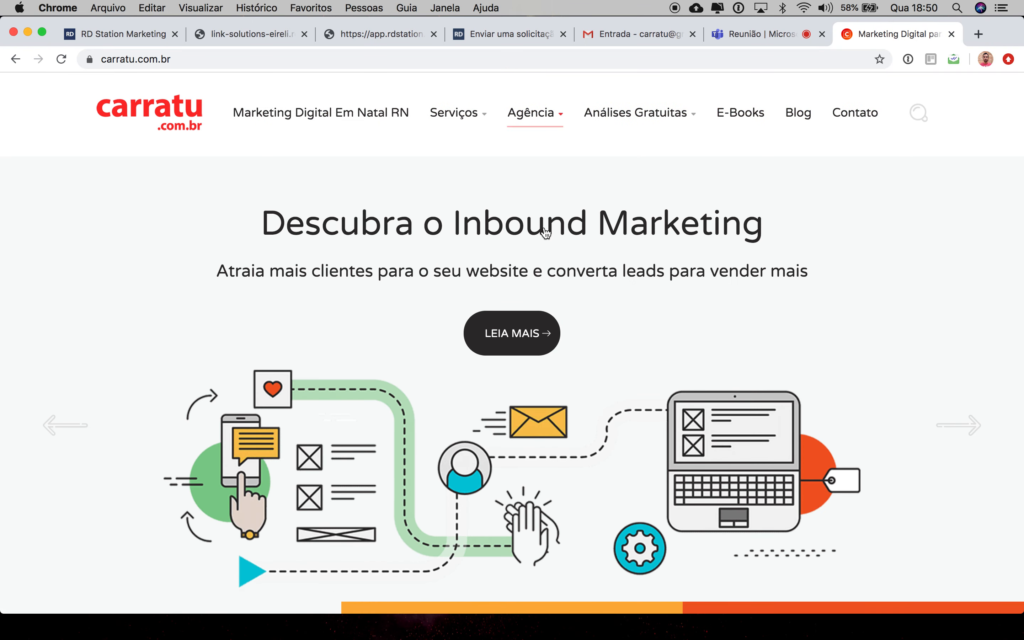
pyautogui.scroll(-2, 546, 233)
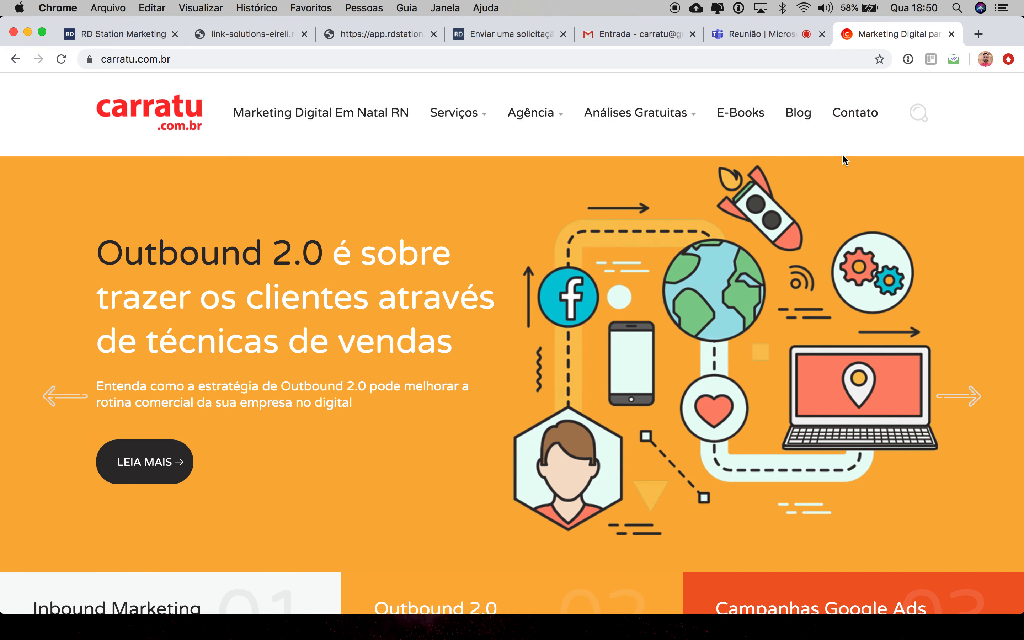
pyautogui.click(797, 113)
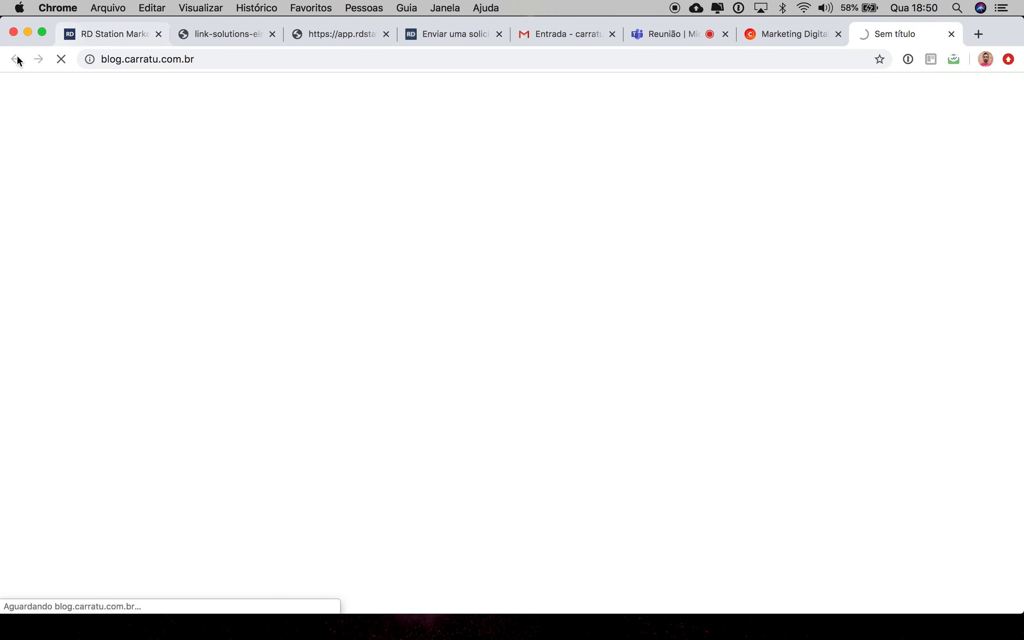
pyautogui.click(952, 36)
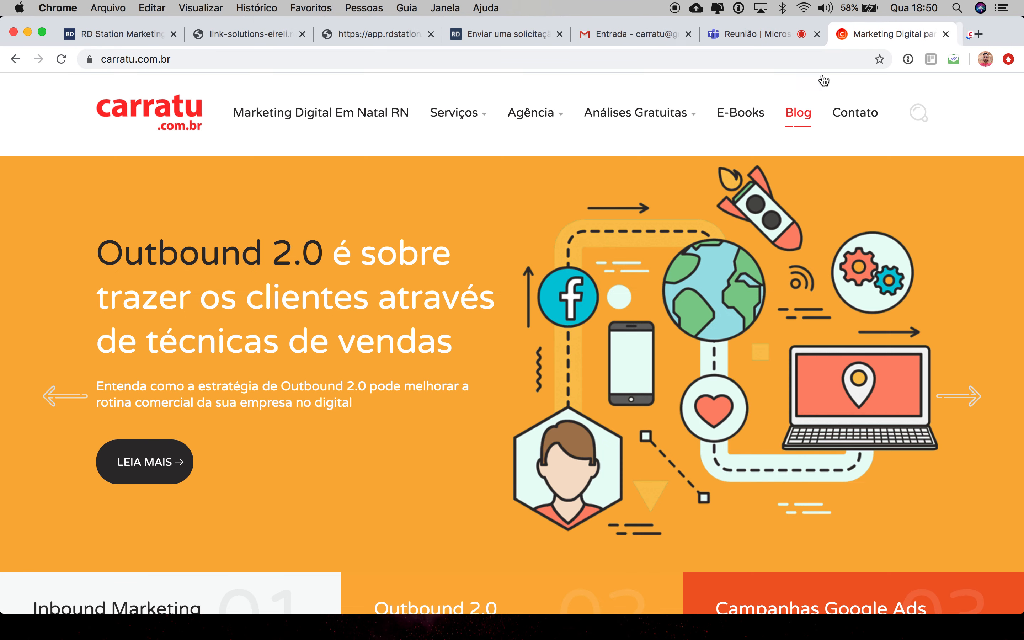
pyautogui.moveTo(643, 114)
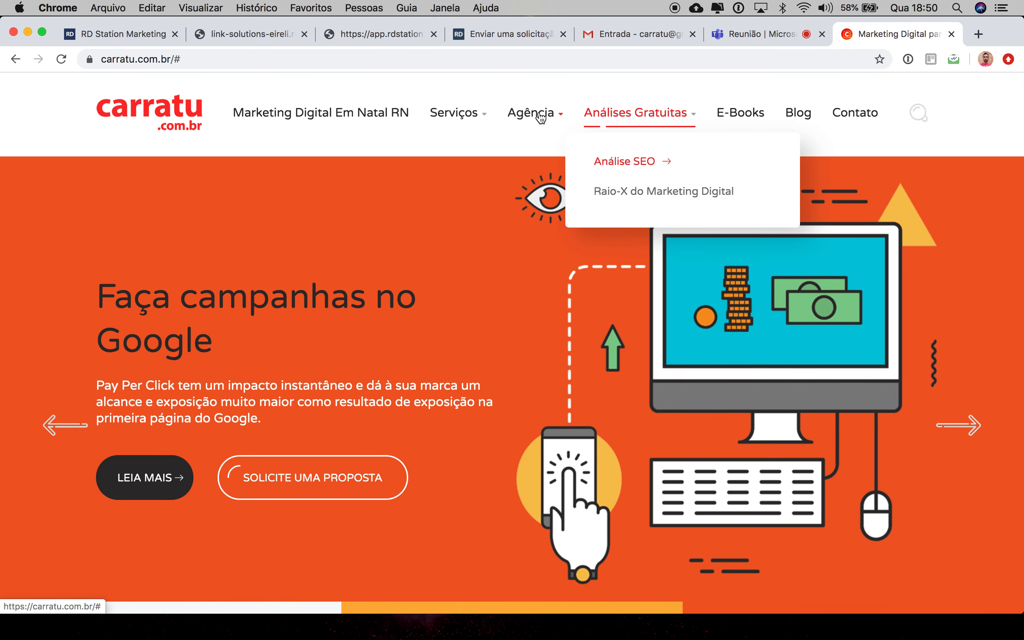
pyautogui.moveTo(534, 114)
pyautogui.click(548, 164)
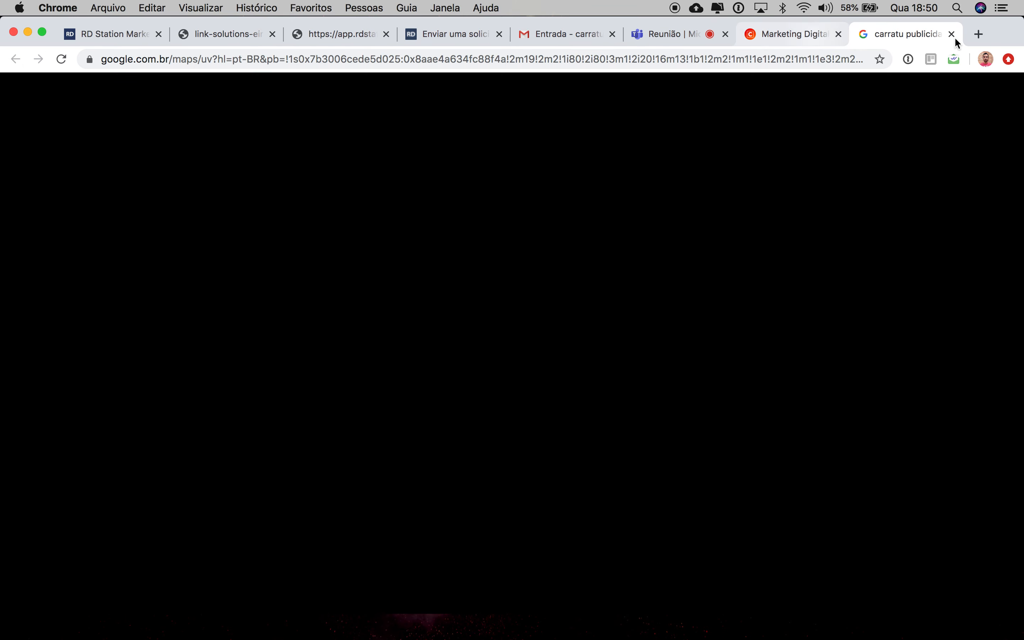
pyautogui.click(951, 34)
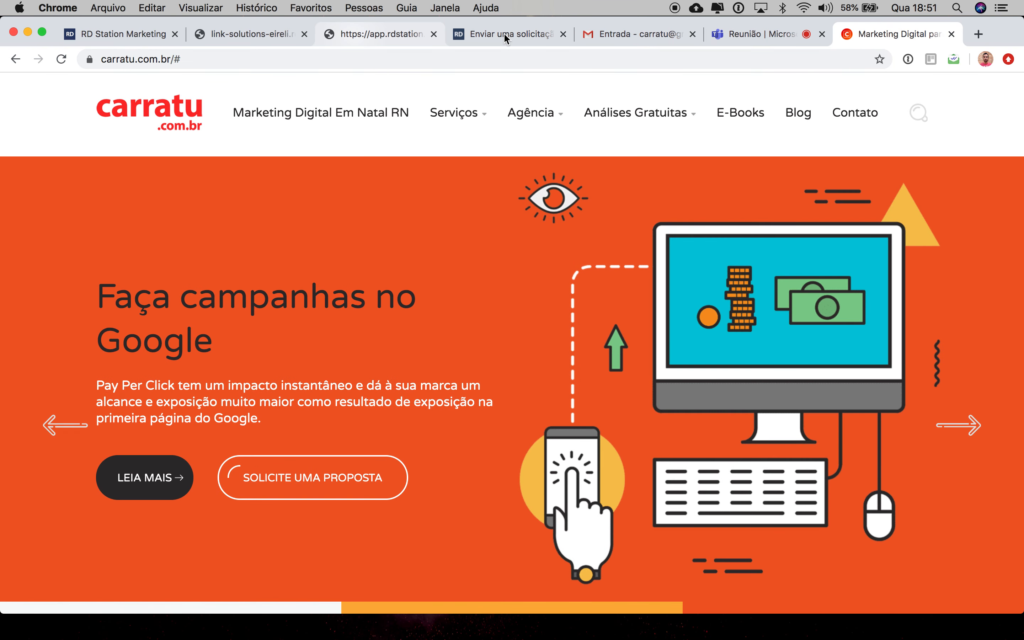
pyautogui.click(505, 36)
pyautogui.click(123, 32)
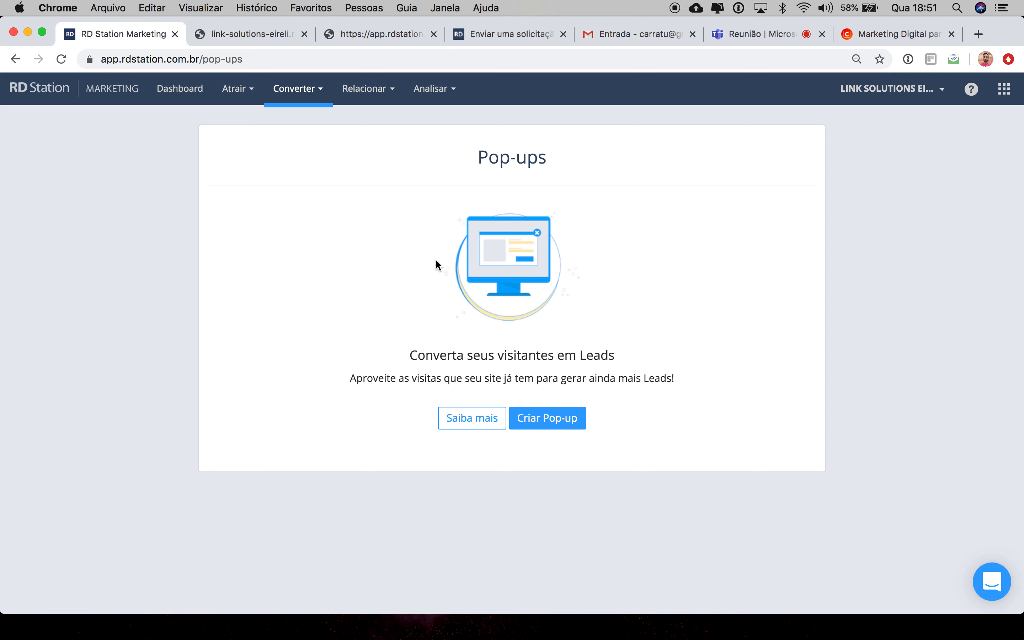
# Step: Start creating a pop-up, browse the recommended, exit and scroll template categories, then leave the editor
pyautogui.click(548, 424)
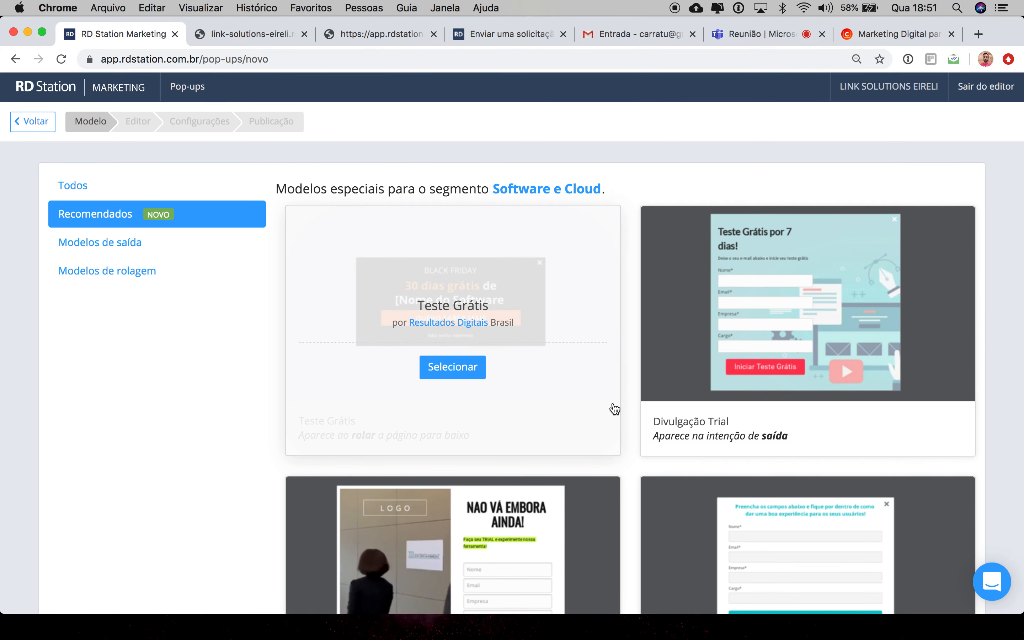
pyautogui.scroll(-3, 659, 430)
pyautogui.scroll(3, 658, 430)
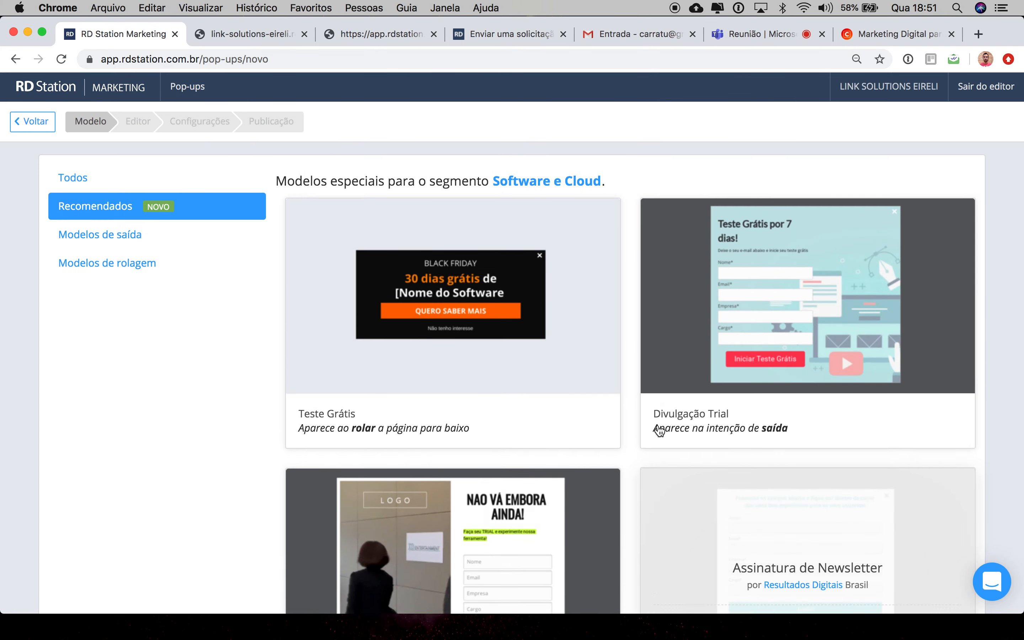
pyautogui.click(115, 244)
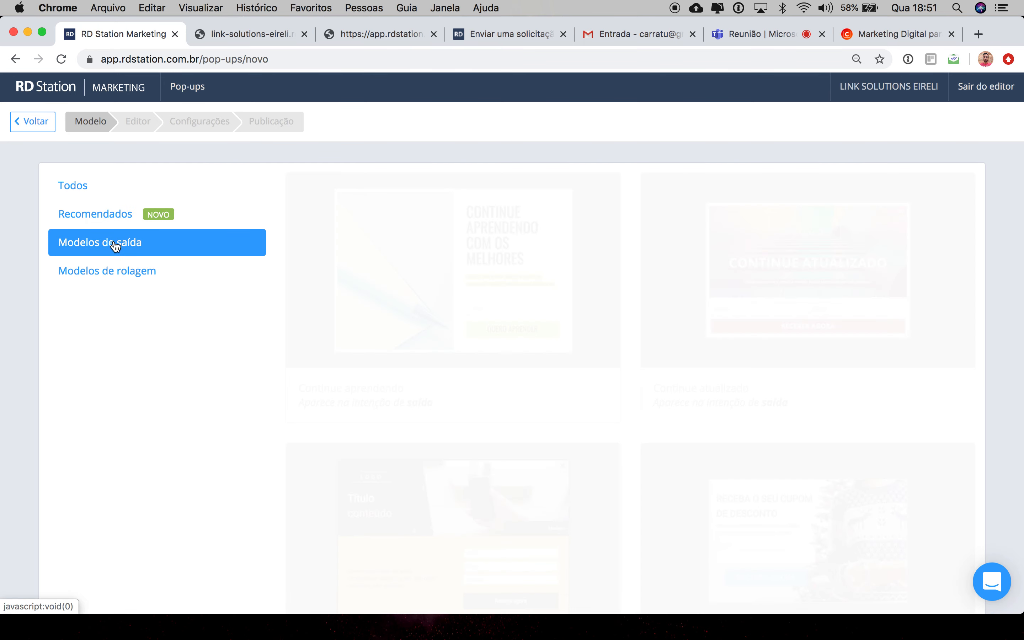
pyautogui.scroll(-2, 545, 377)
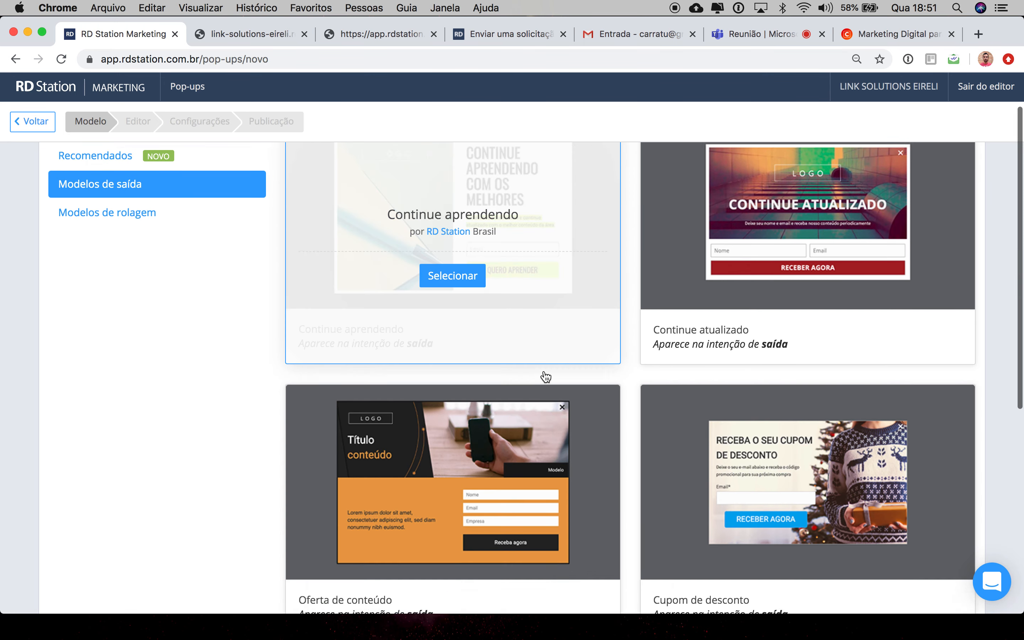
pyautogui.scroll(-2, 545, 377)
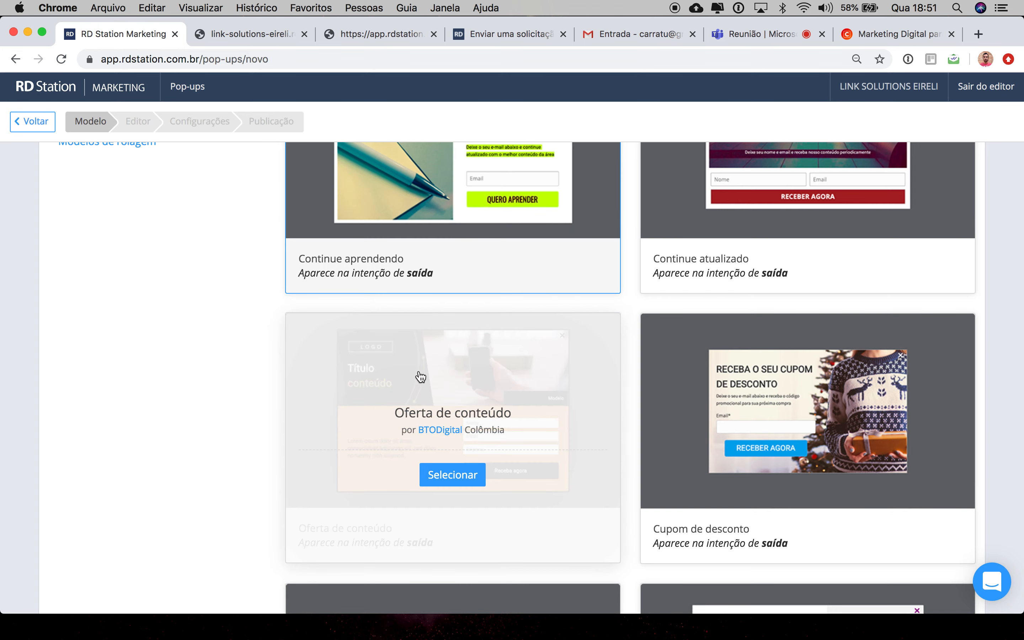
pyautogui.scroll(4, 178, 301)
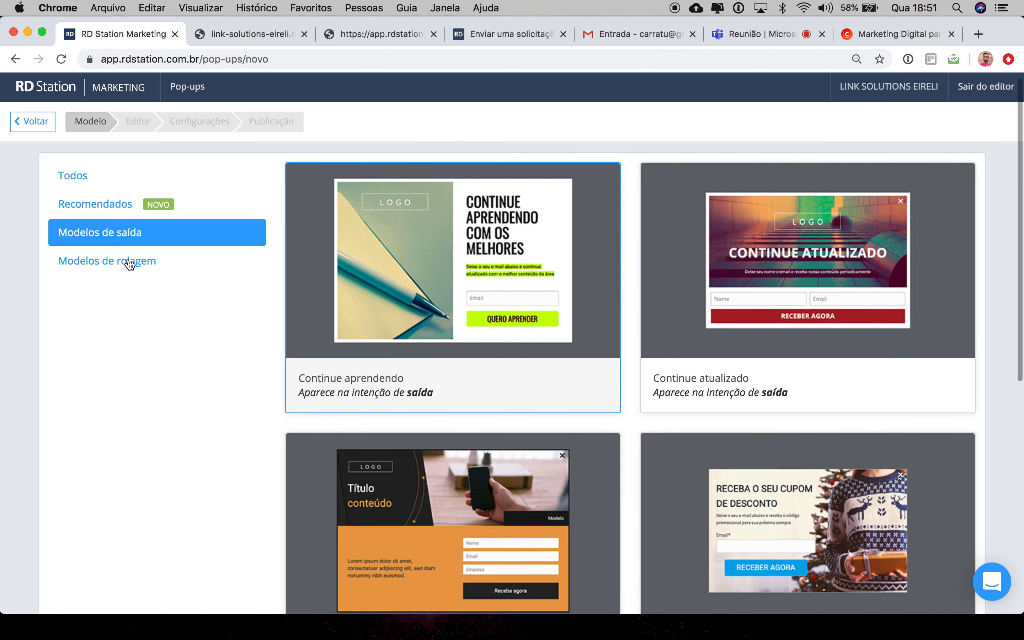
pyautogui.click(130, 264)
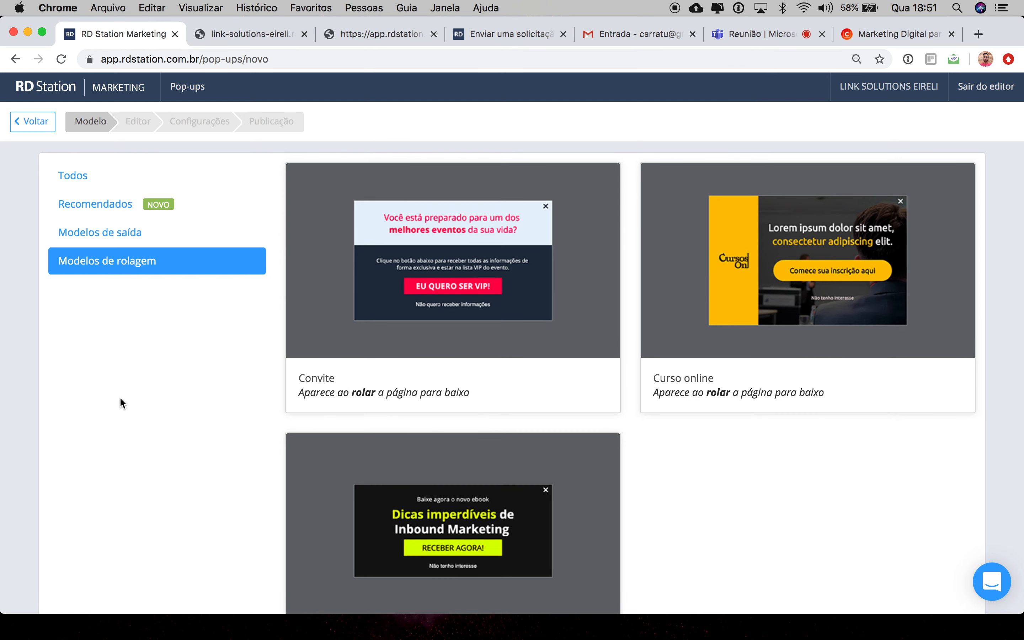
pyautogui.click(184, 90)
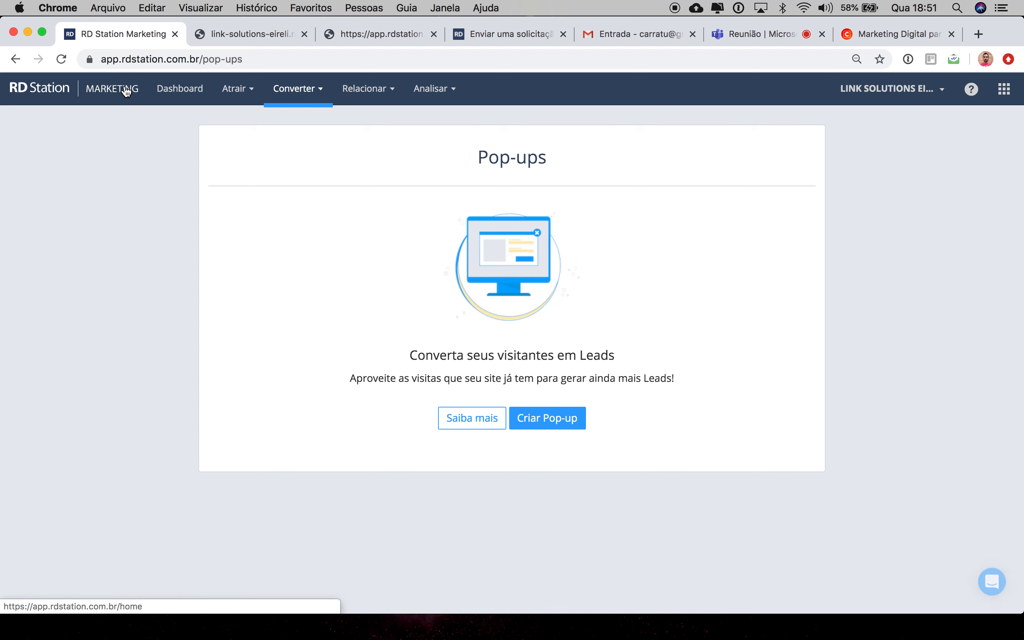
# Step: Open the Campos personalizados section
pyautogui.click(312, 89)
pyautogui.click(315, 197)
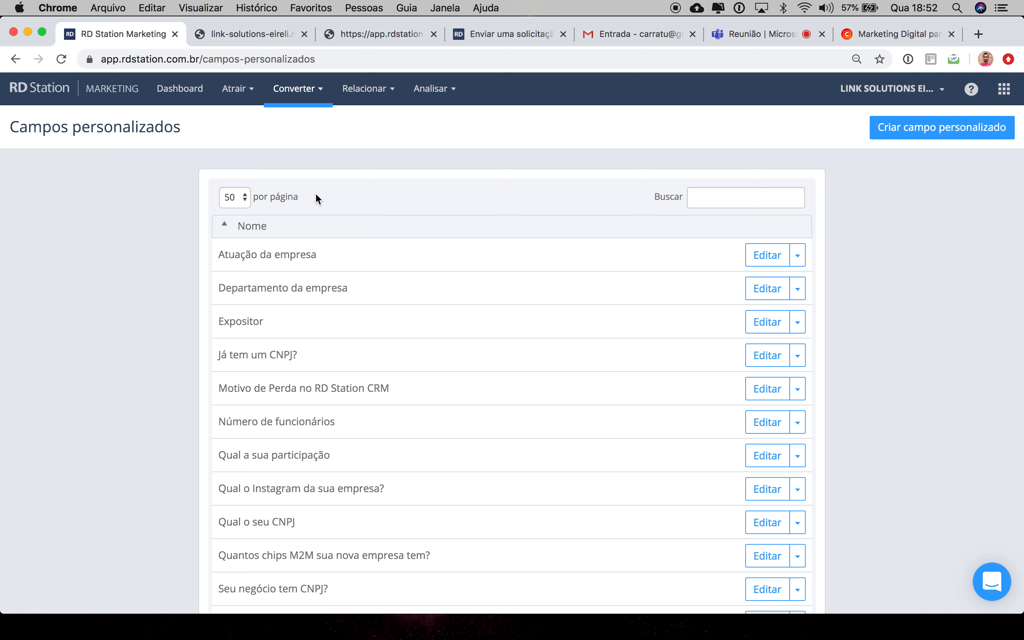
pyautogui.click(303, 94)
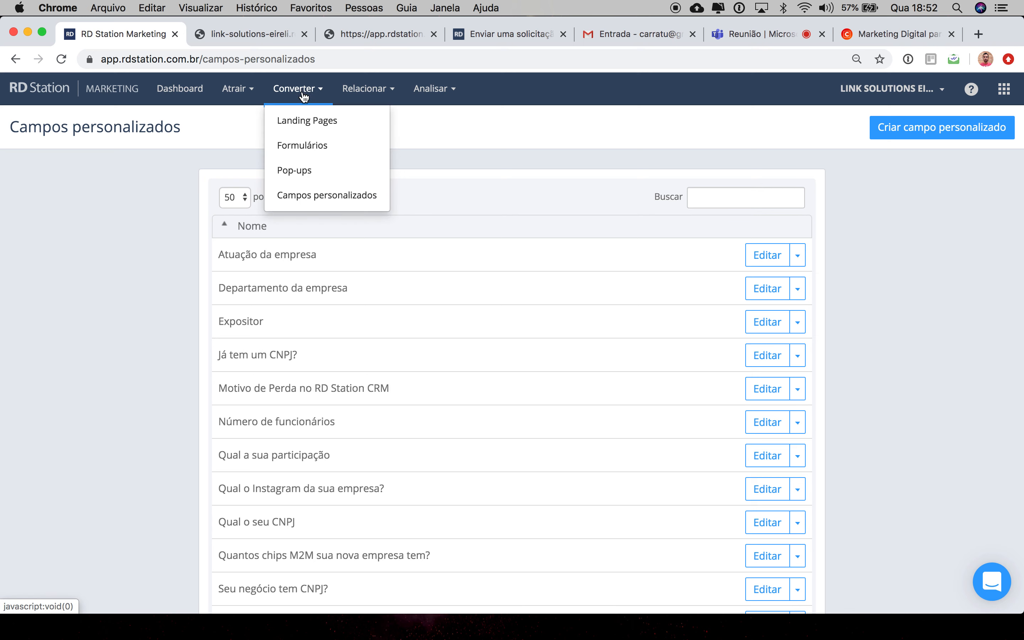
pyautogui.click(904, 195)
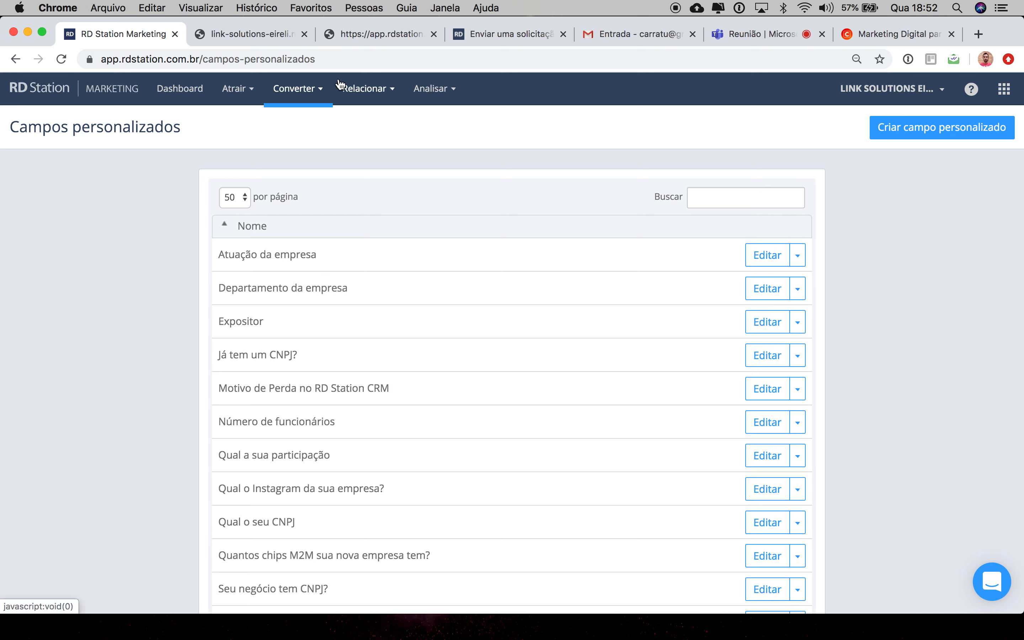
pyautogui.click(322, 92)
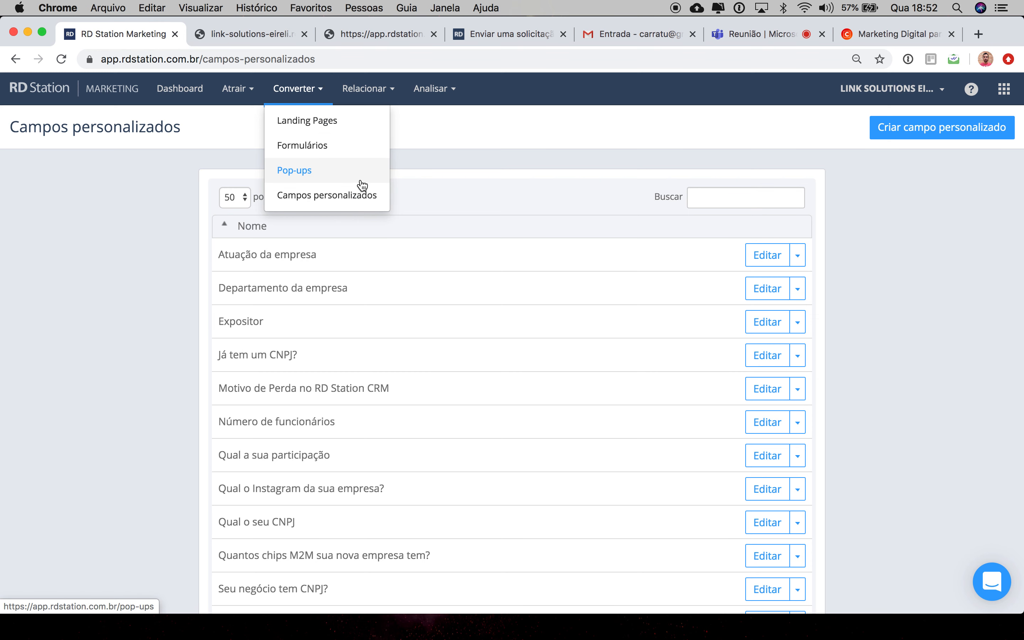
pyautogui.click(421, 153)
# Step: Open the Email section and view the new-email template gallery before going back
pyautogui.click(393, 91)
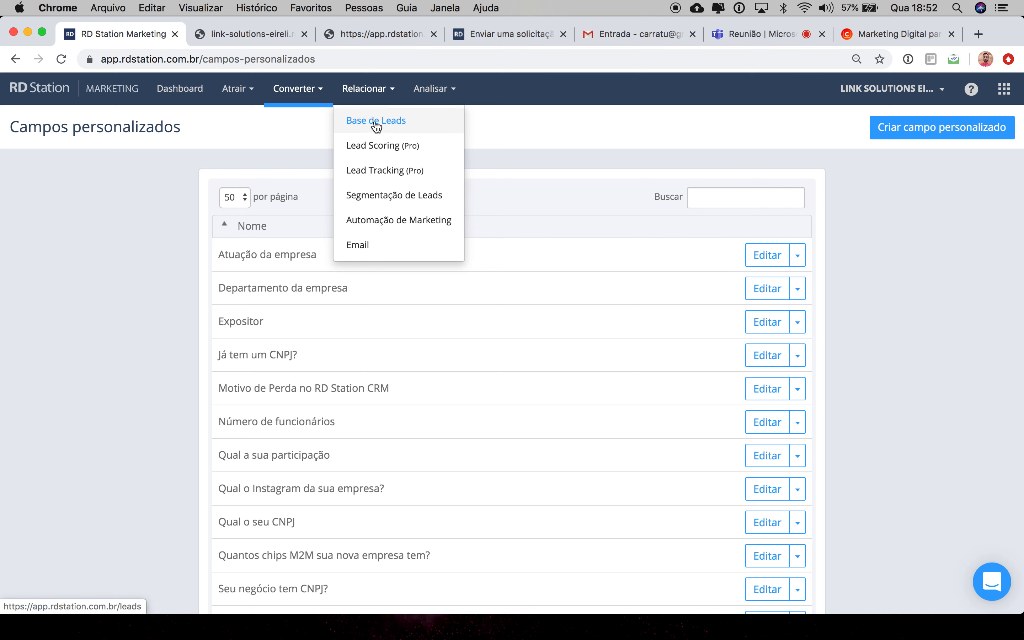
pyautogui.click(364, 247)
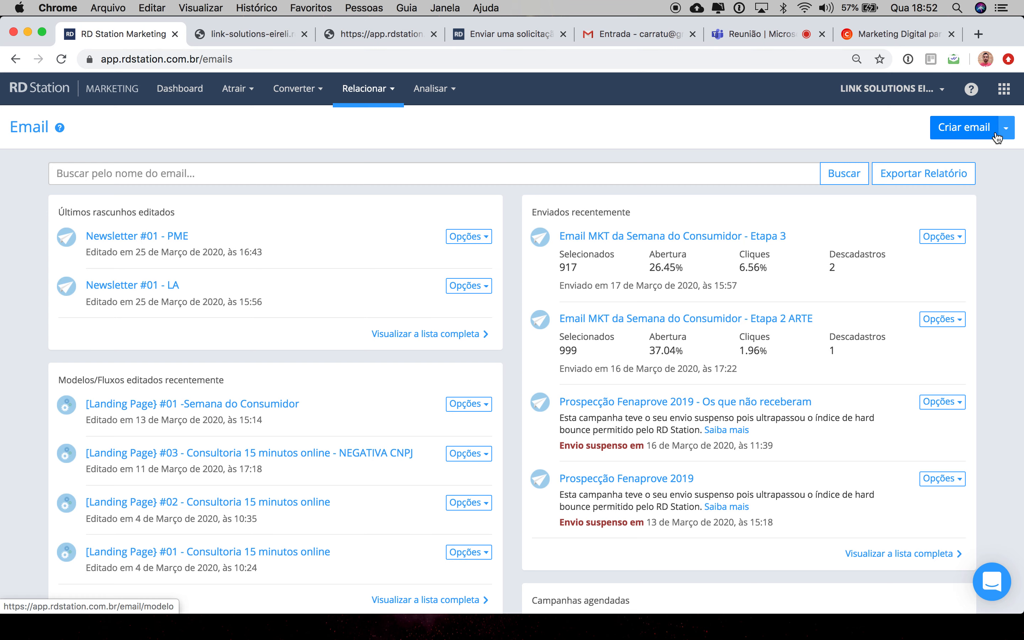
pyautogui.click(1010, 130)
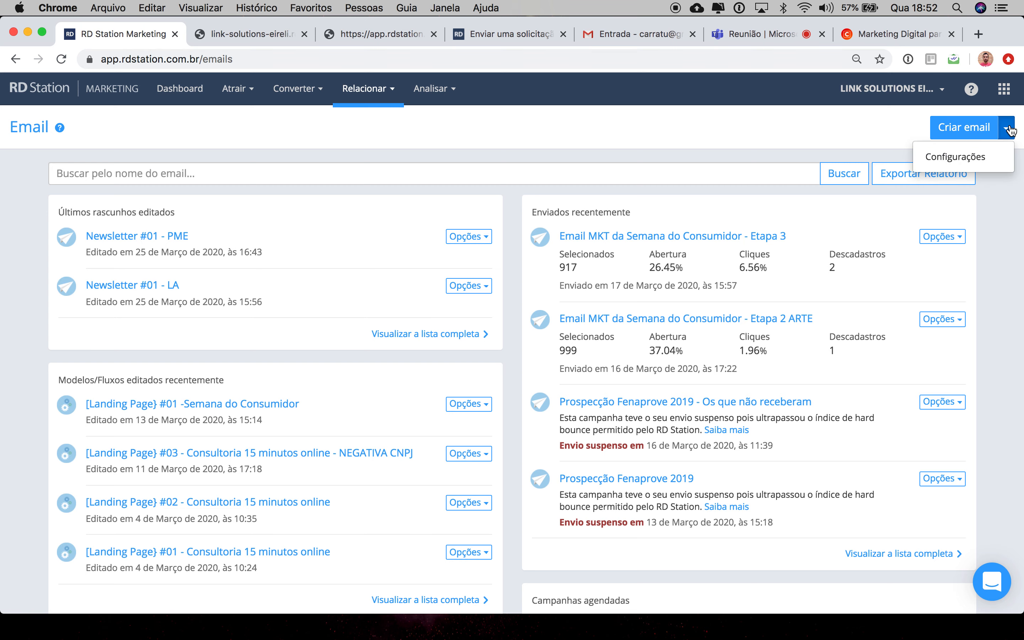
pyautogui.click(976, 128)
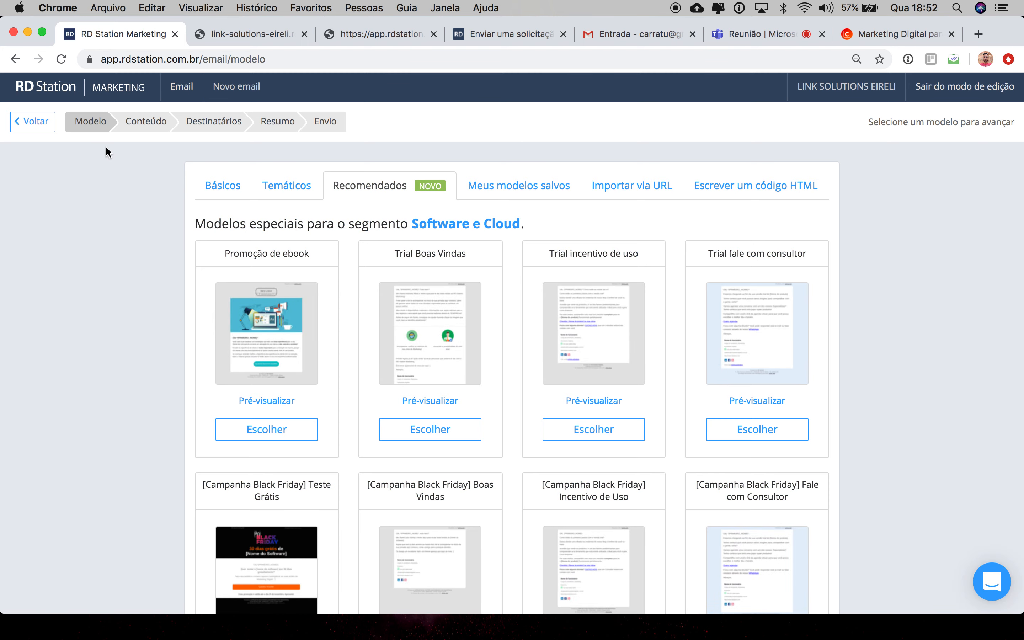
pyautogui.click(15, 60)
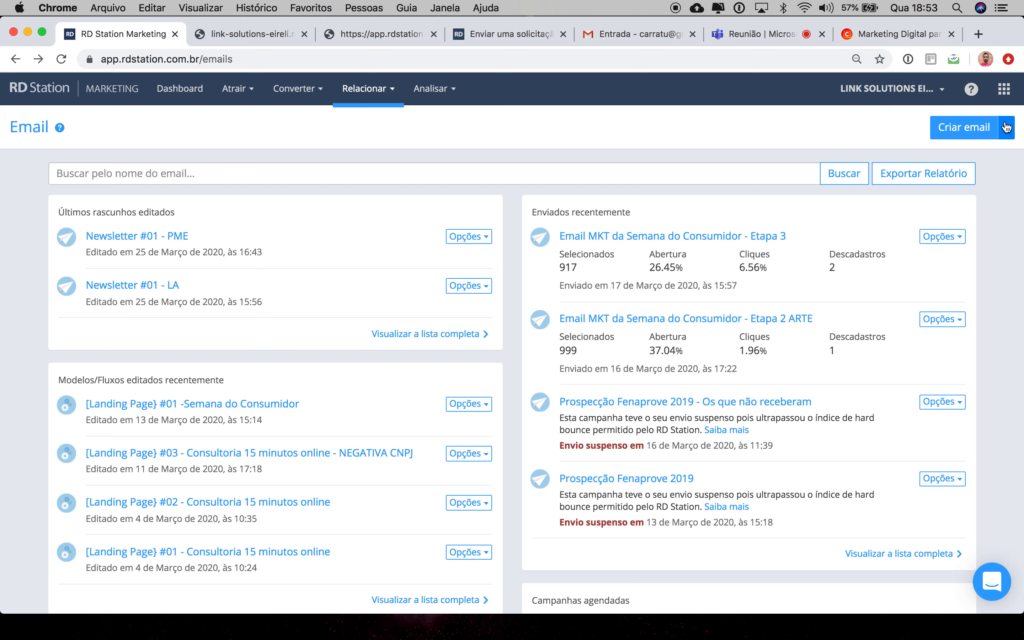
# Step: Start a new email from the basic 1 coluna template, cancel the naming dialog and return to Email
pyautogui.click(998, 128)
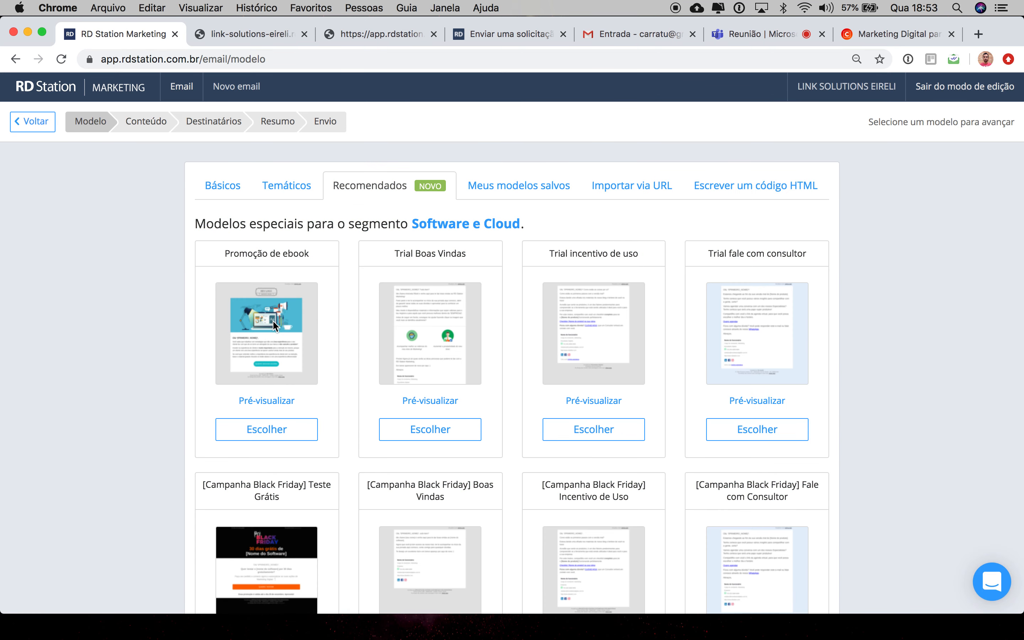
pyautogui.click(229, 189)
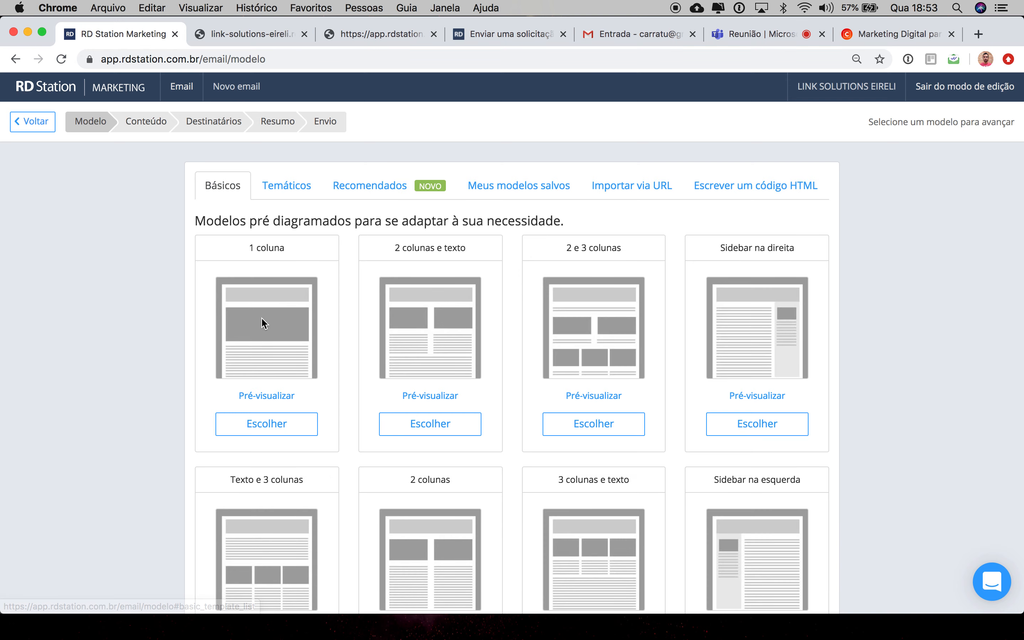
pyautogui.click(270, 427)
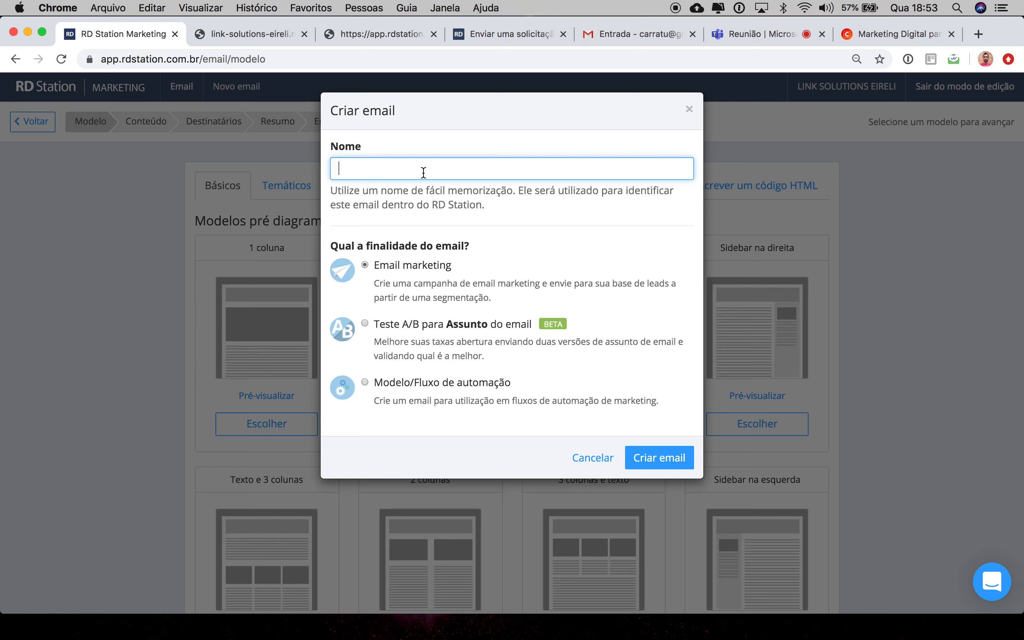
pyautogui.click(590, 459)
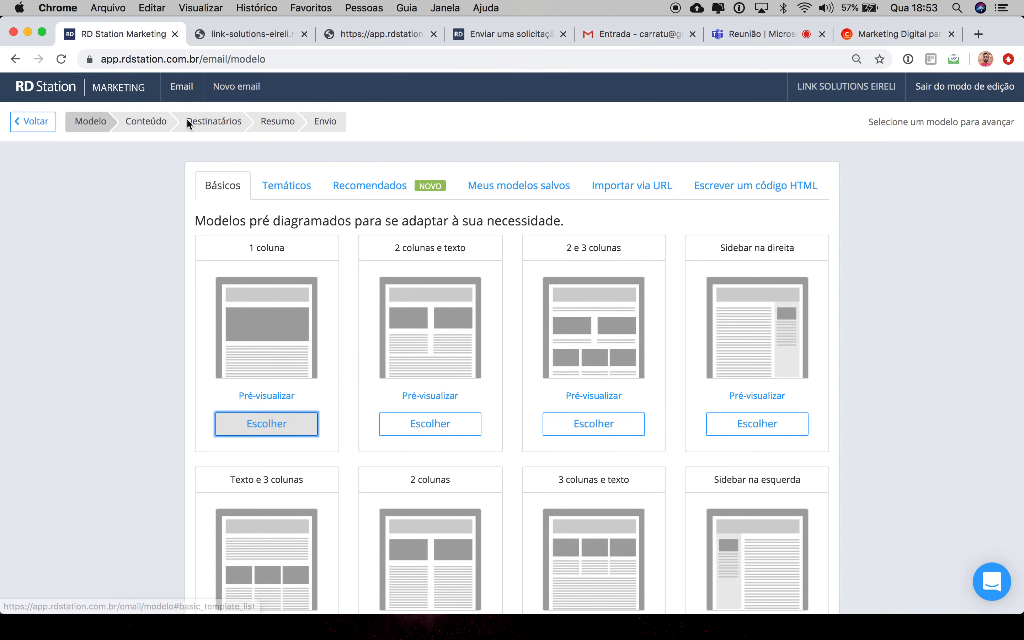
pyautogui.click(185, 87)
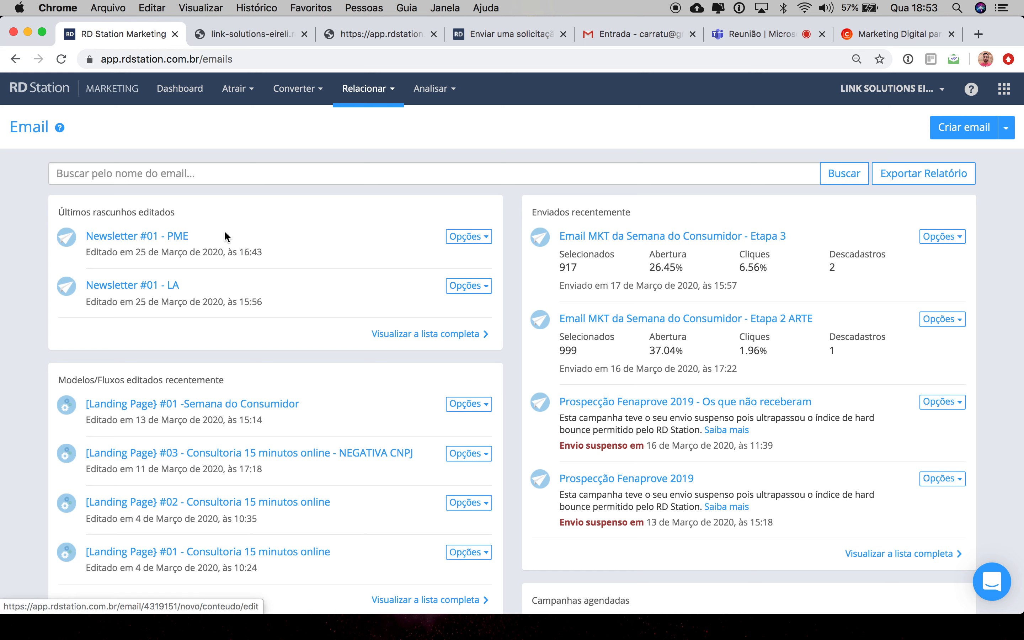
# Step: Open the statistics of the sent email Email MKT da Semana do Consumidor - Etapa 3
pyautogui.click(468, 236)
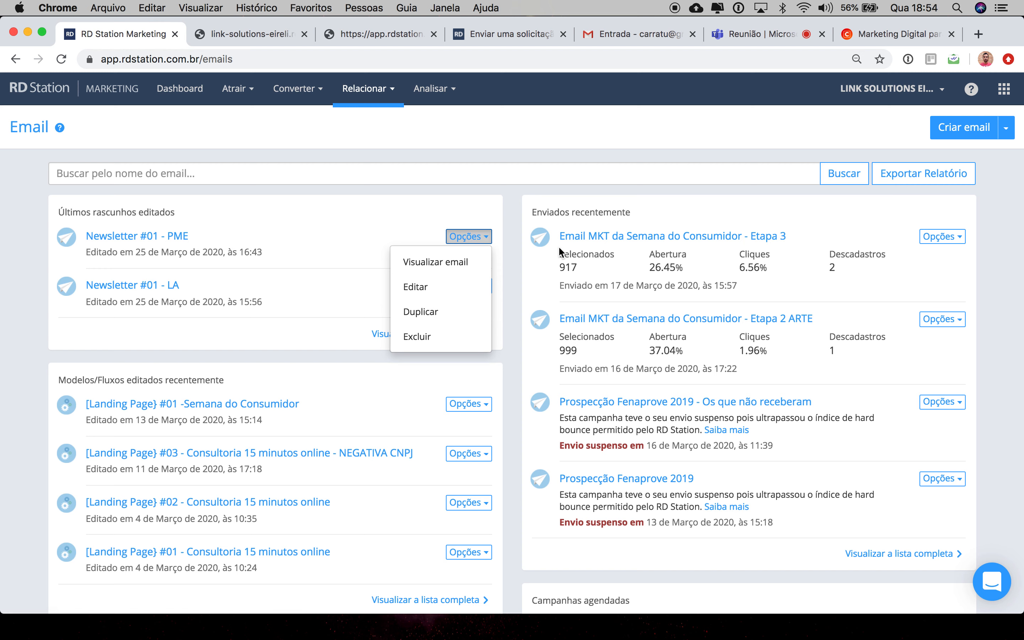
pyautogui.click(623, 264)
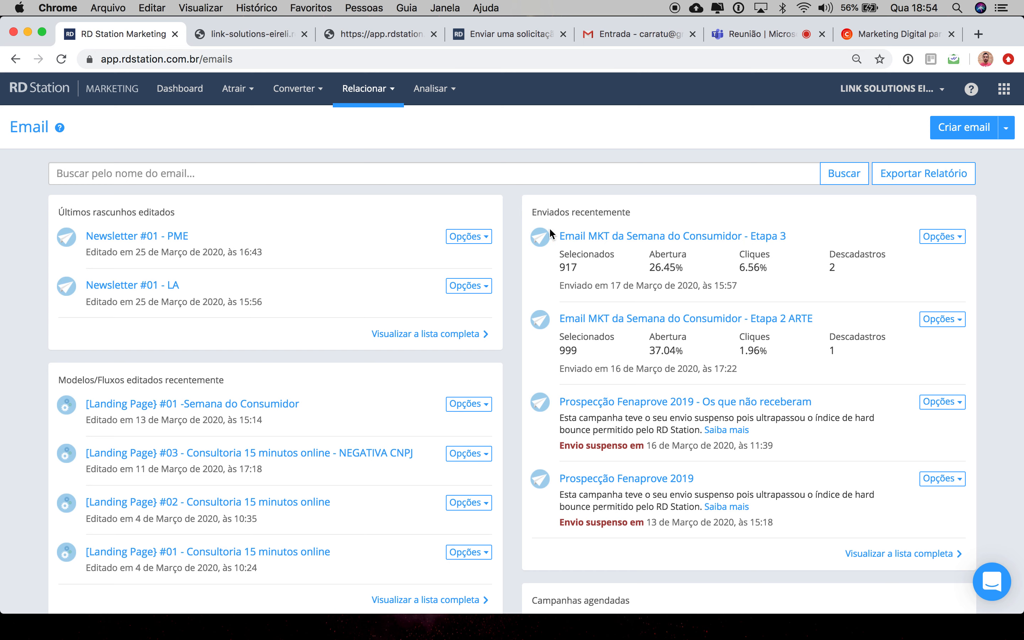
pyautogui.click(630, 244)
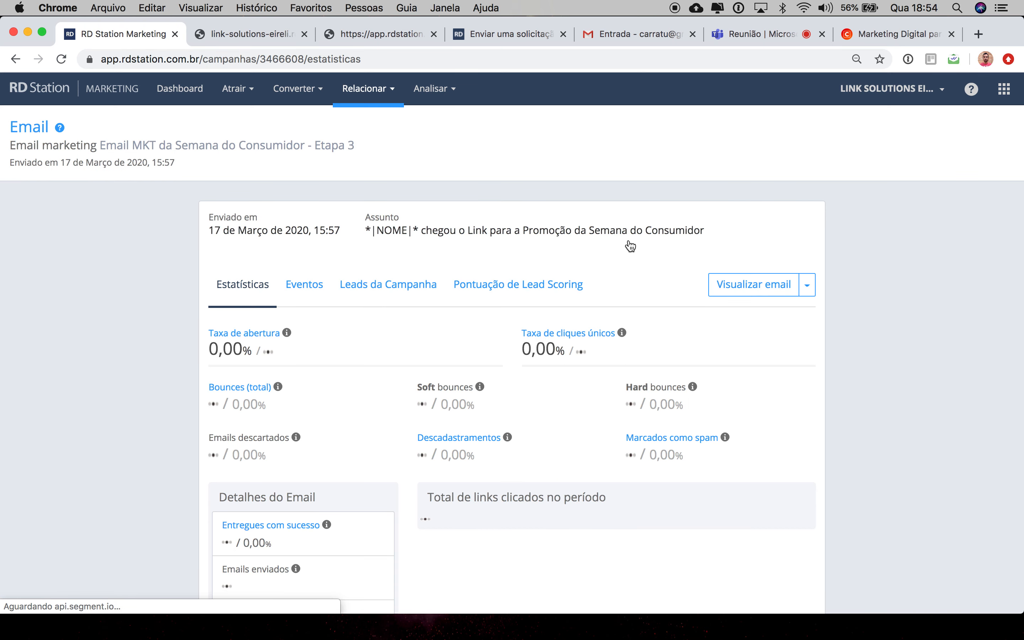
# Step: Expand the Detalhes do Email panel on the email's statistics page
pyautogui.scroll(-1, 82, 384)
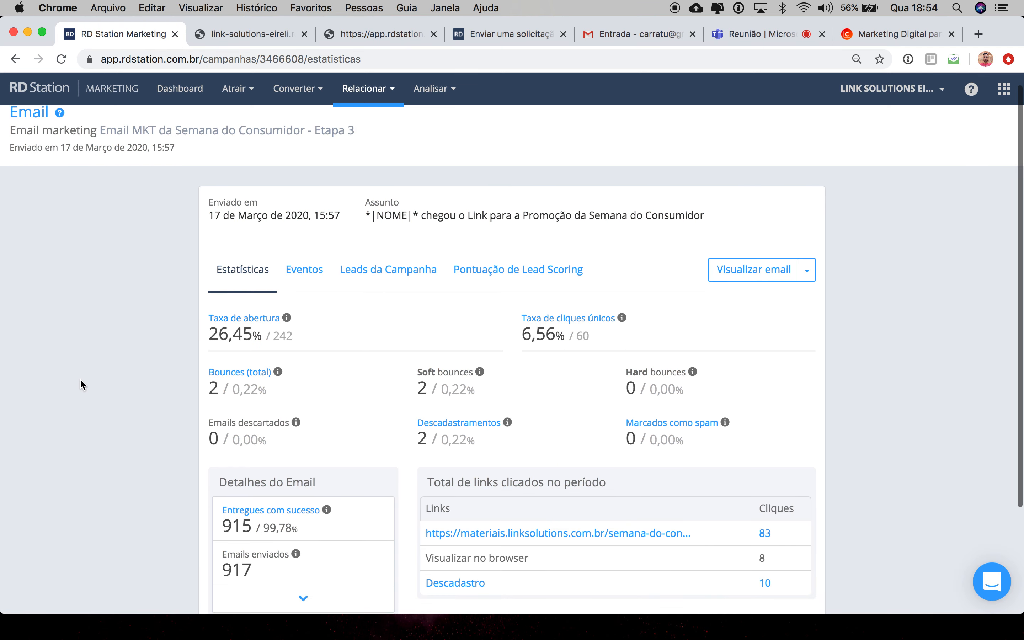
pyautogui.scroll(-5, 82, 384)
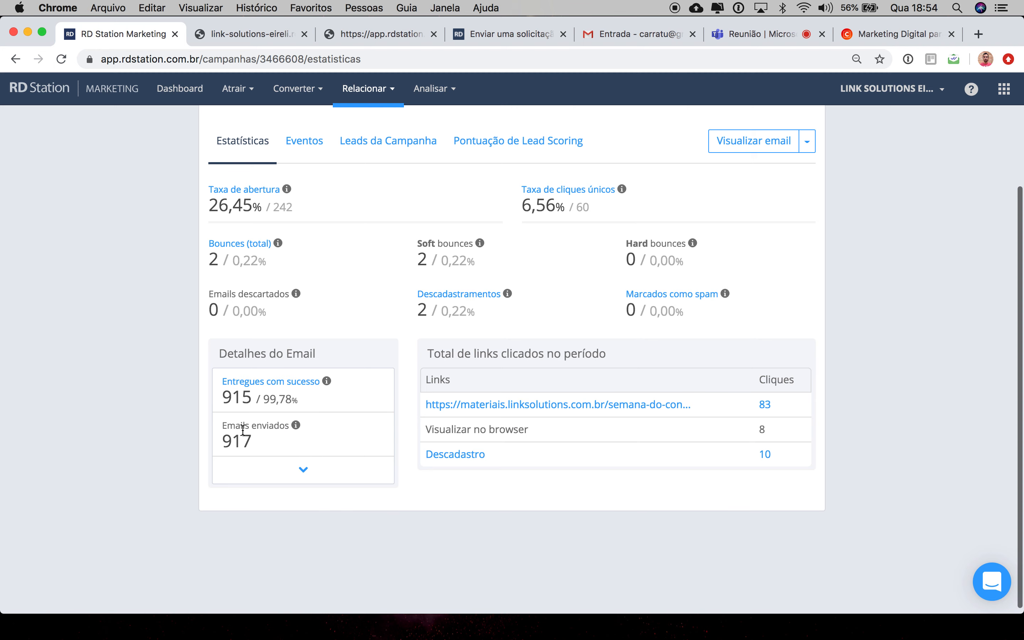
pyautogui.click(303, 469)
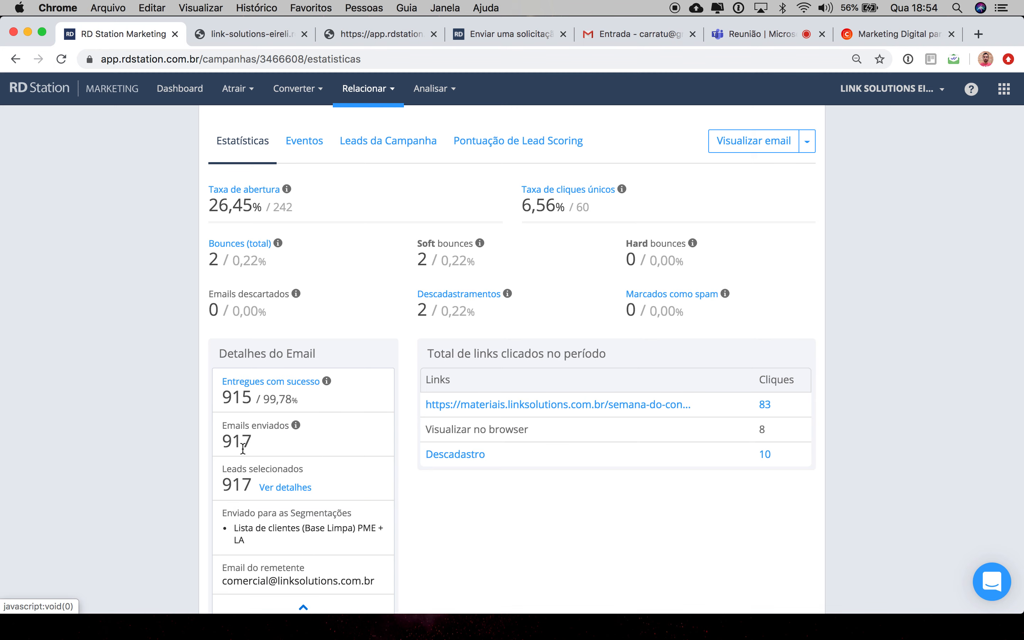
# Step: Review the subject, open rate, unique click rate, bounces and successful deliveries of the email
pyautogui.scroll(5, 89, 356)
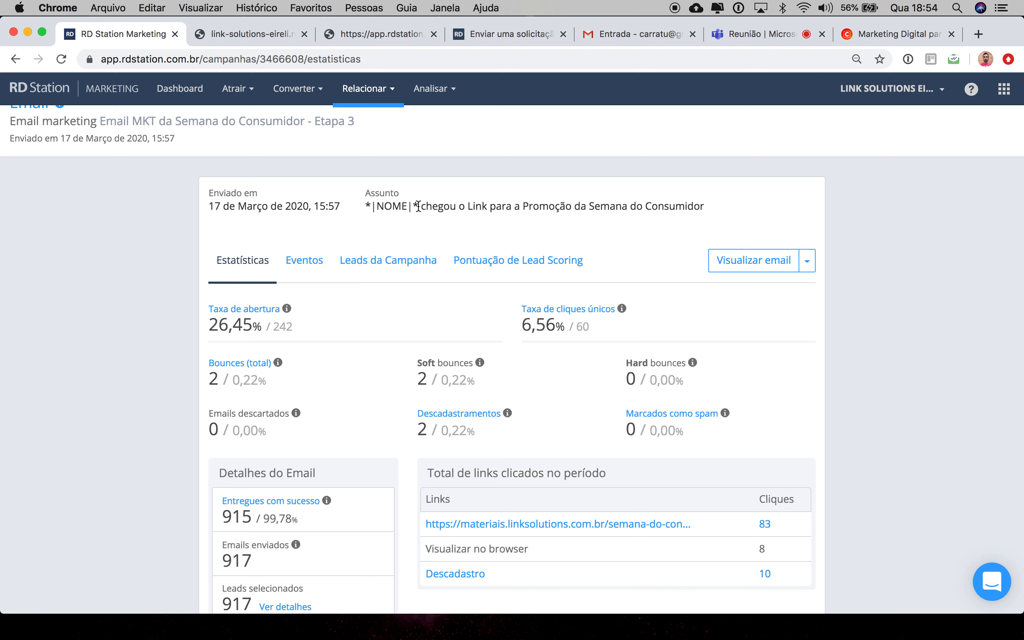
pyautogui.moveTo(418, 206); pyautogui.dragTo(363, 210)
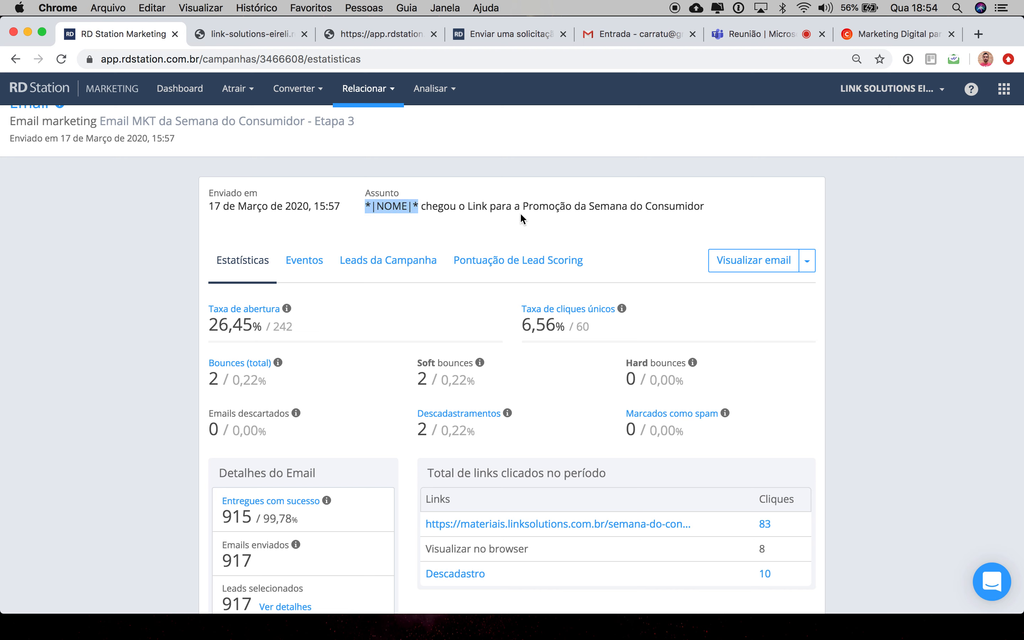
pyautogui.scroll(-3, 592, 311)
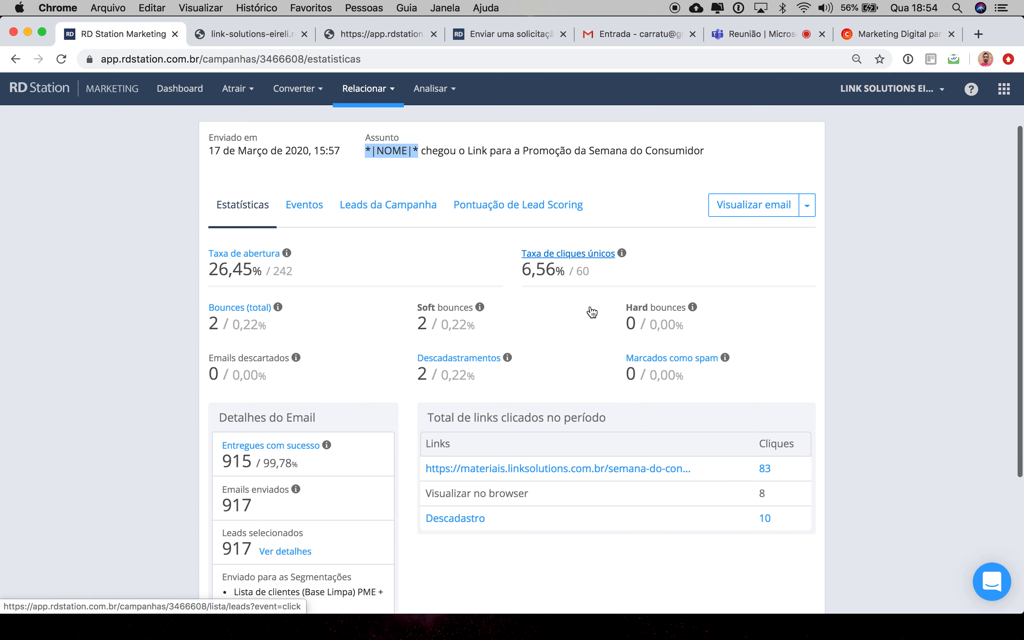
pyautogui.scroll(-1, 591, 312)
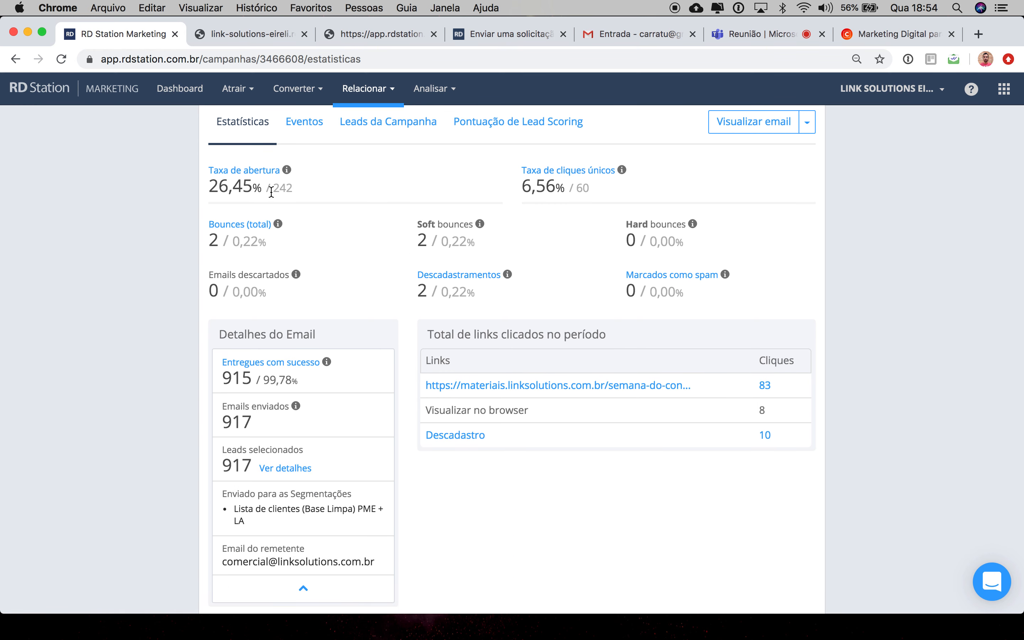
pyautogui.moveTo(252, 376); pyautogui.dragTo(210, 377)
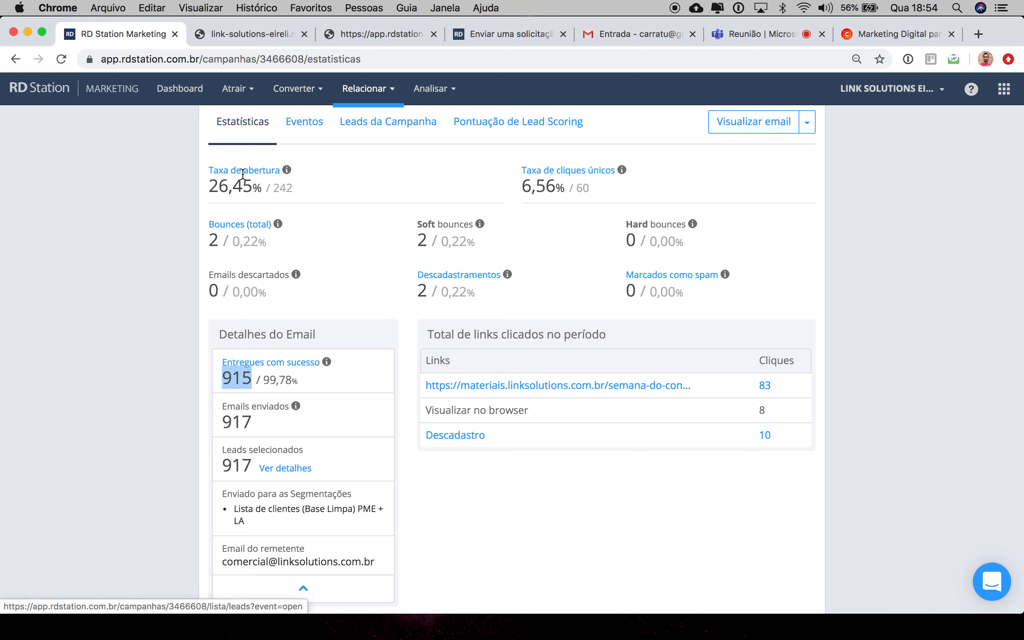
pyautogui.moveTo(263, 188); pyautogui.dragTo(203, 192)
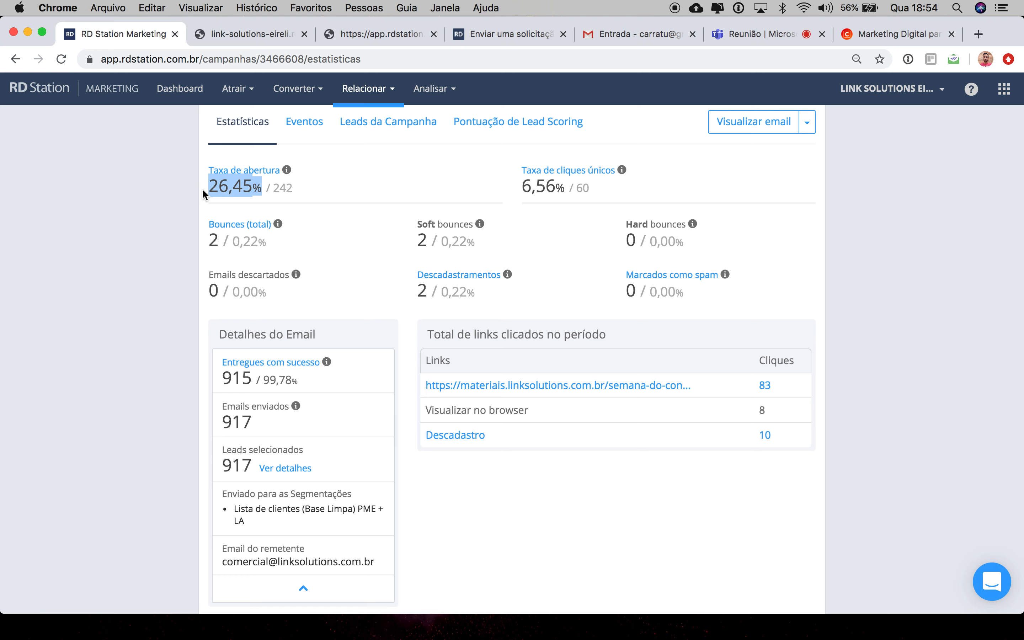
pyautogui.moveTo(599, 190); pyautogui.dragTo(528, 189)
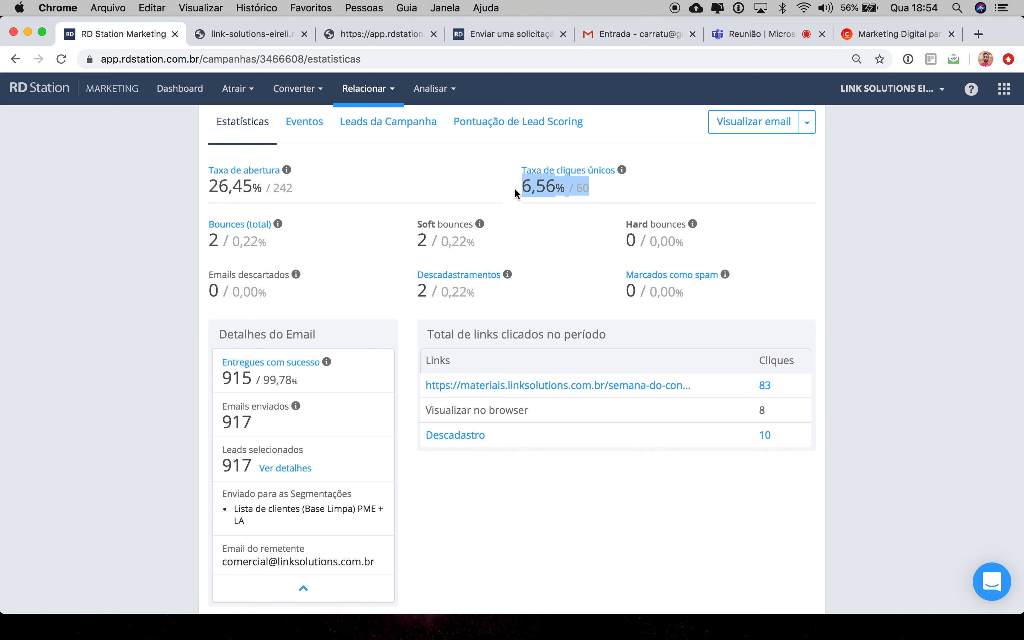
pyautogui.click(514, 189)
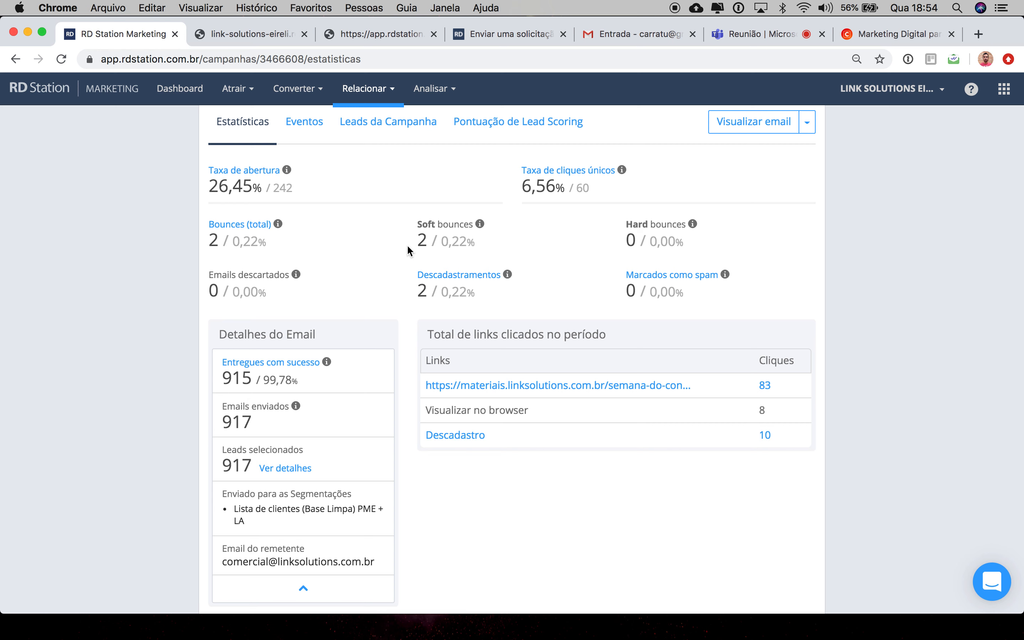
pyautogui.moveTo(482, 247); pyautogui.dragTo(400, 226)
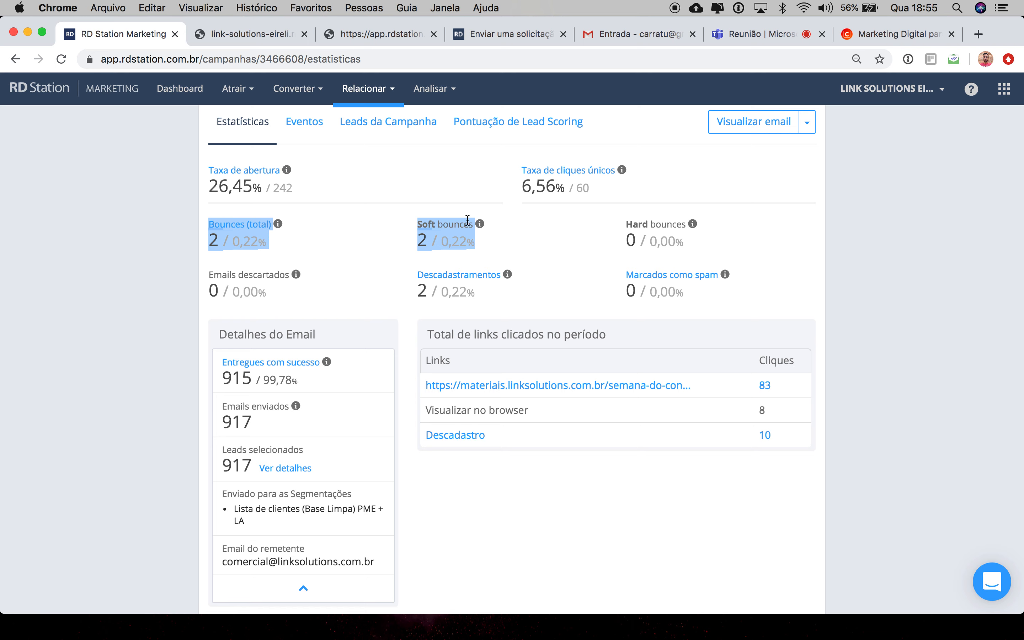
pyautogui.click(484, 231)
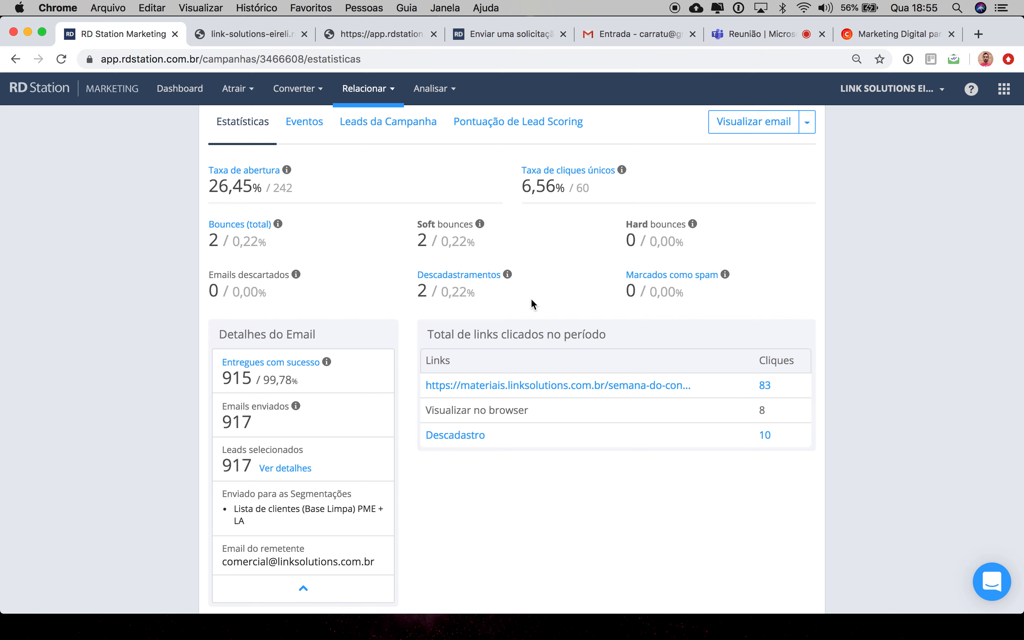
# Step: Open the list of leads who unsubscribed from this email and review their reasons
pyautogui.scroll(-2, 534, 514)
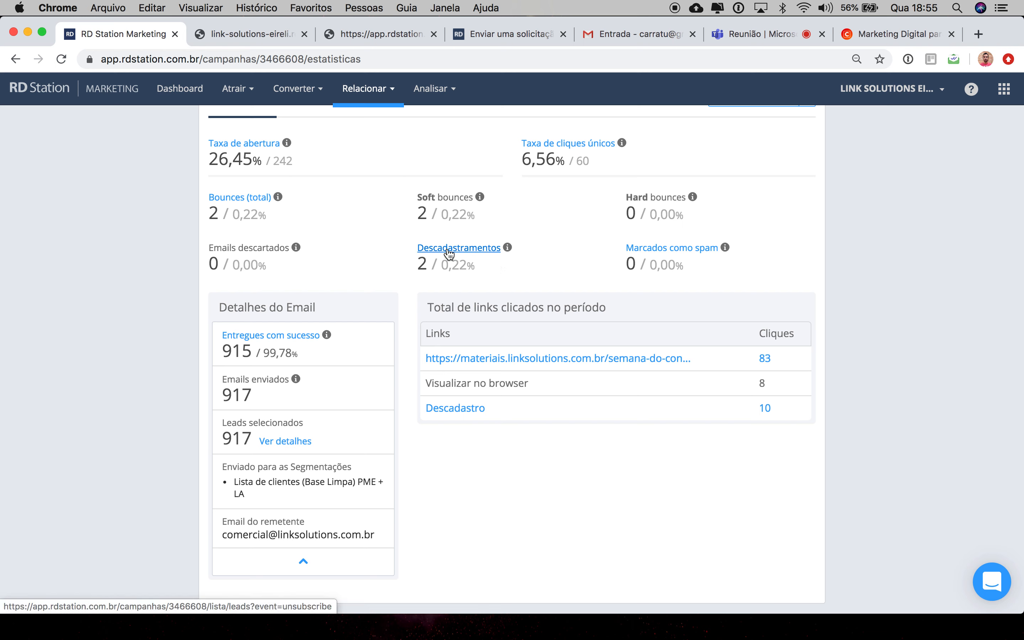
pyautogui.click(475, 251)
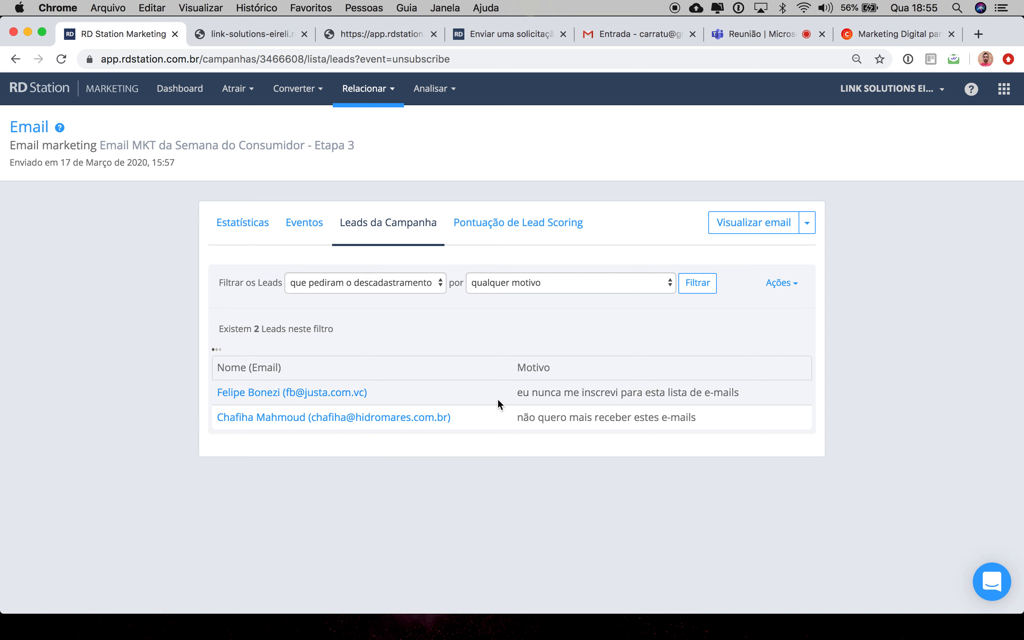
pyautogui.moveTo(515, 391); pyautogui.dragTo(757, 397)
pyautogui.moveTo(518, 422); pyautogui.dragTo(708, 418)
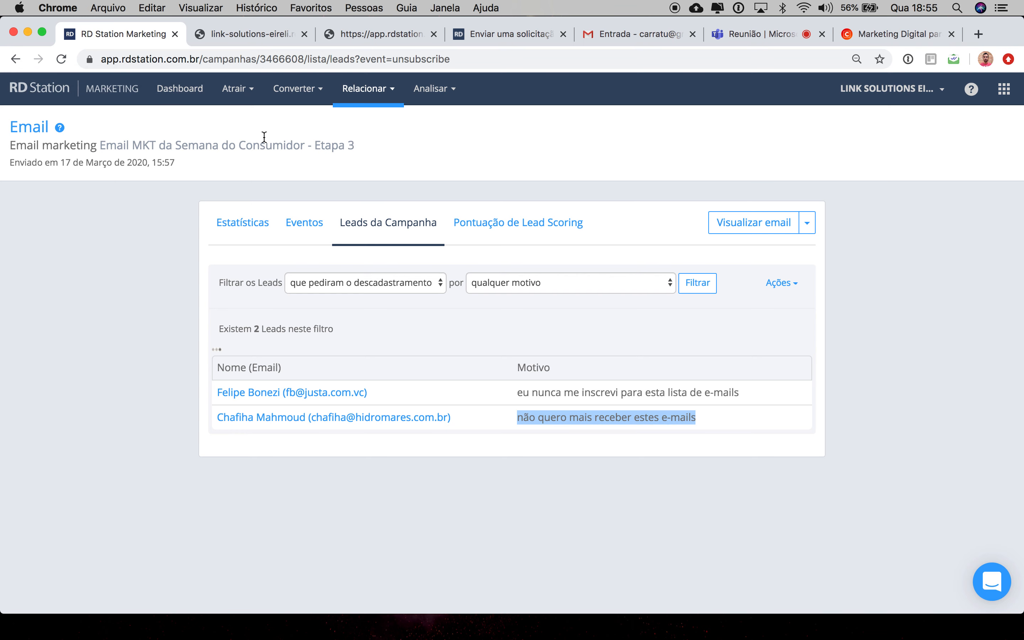
# Step: Return to the statistics and open the tracked Semana do Consumidor landing-page link to view the page
pyautogui.click(15, 59)
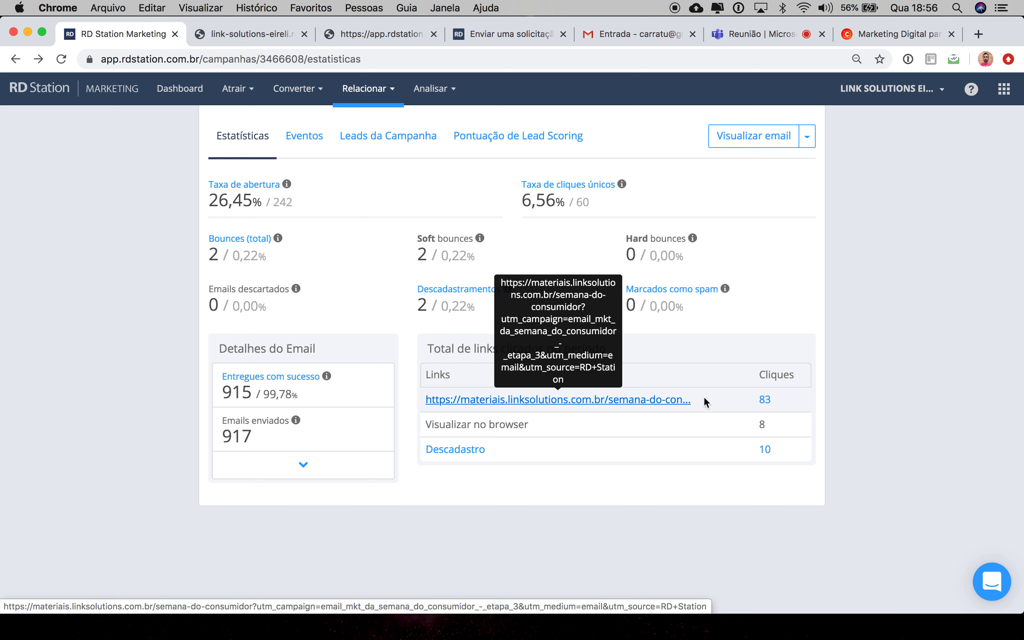
pyautogui.click(592, 404)
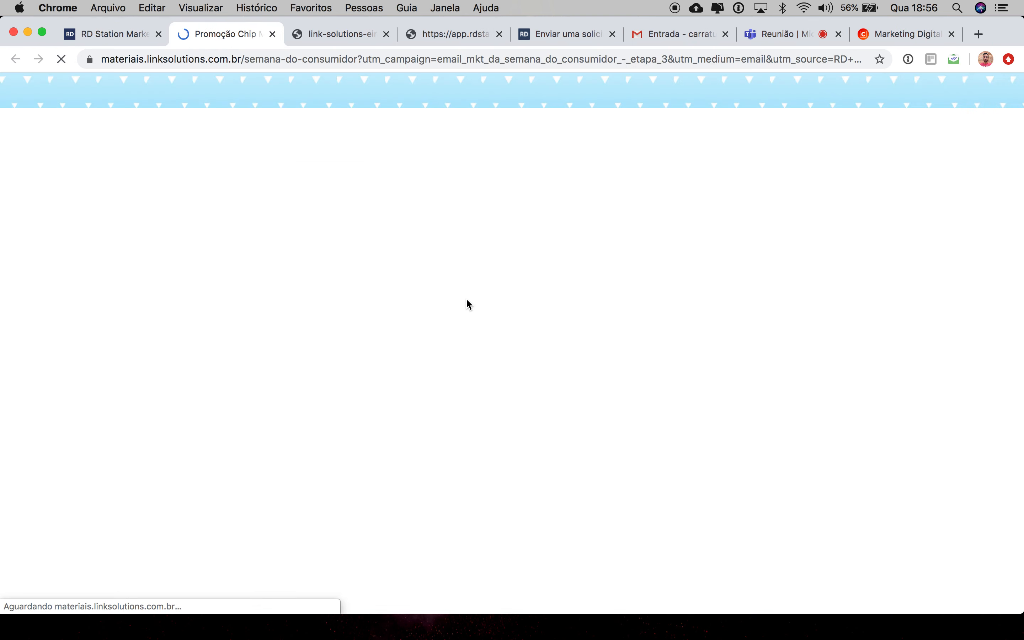
pyautogui.scroll(-10, 466, 298)
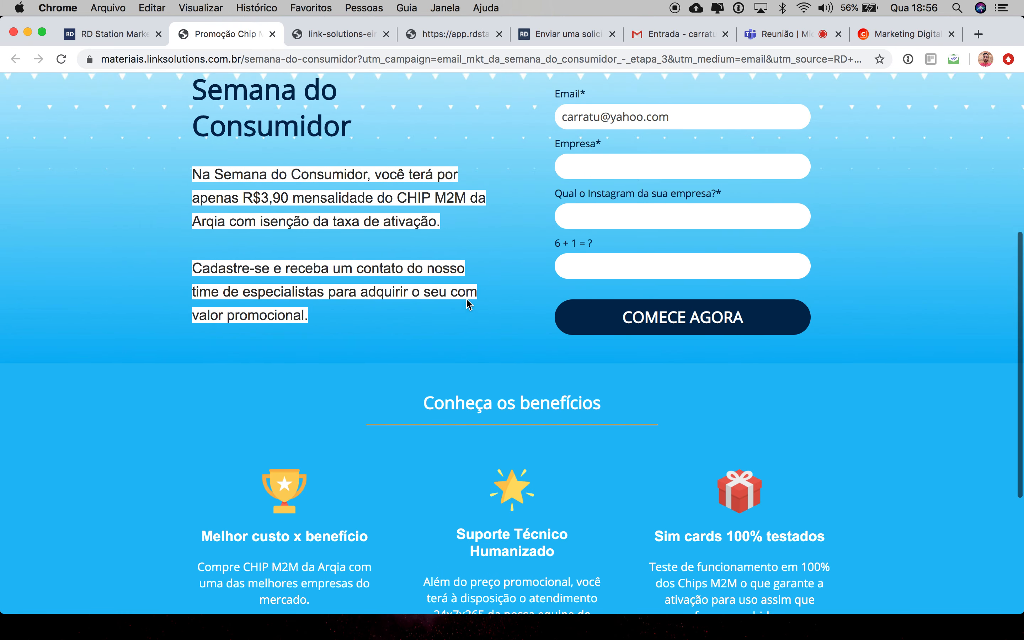
pyautogui.scroll(10, 466, 297)
pyautogui.click(121, 36)
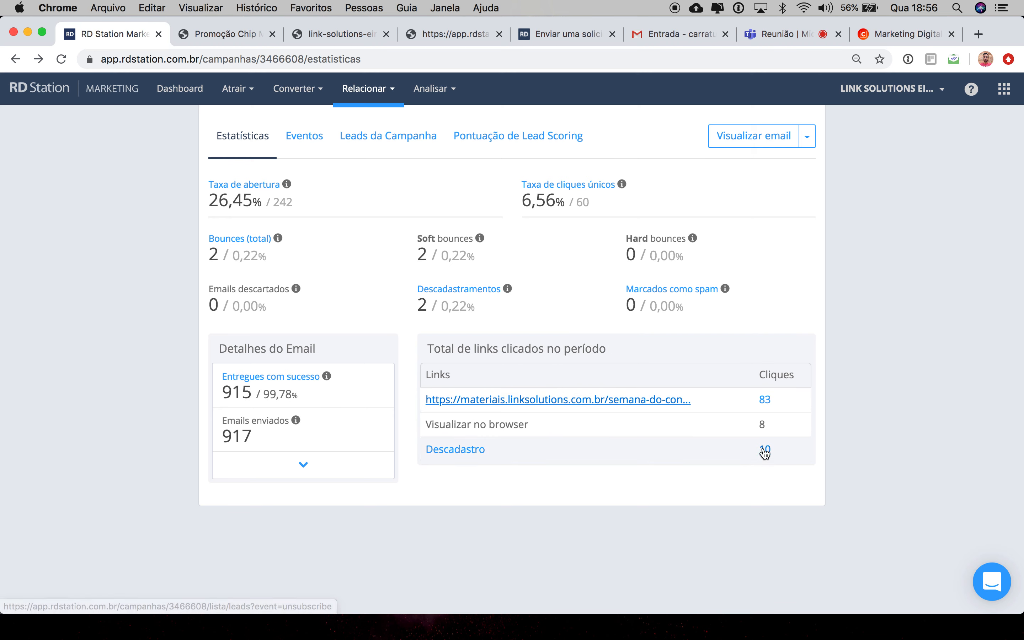
# Step: Expand the Detalhes do Email panel again to view the segmentation and sender details
pyautogui.click(291, 466)
pyautogui.scroll(-1, 188, 538)
pyautogui.scroll(-2, 189, 537)
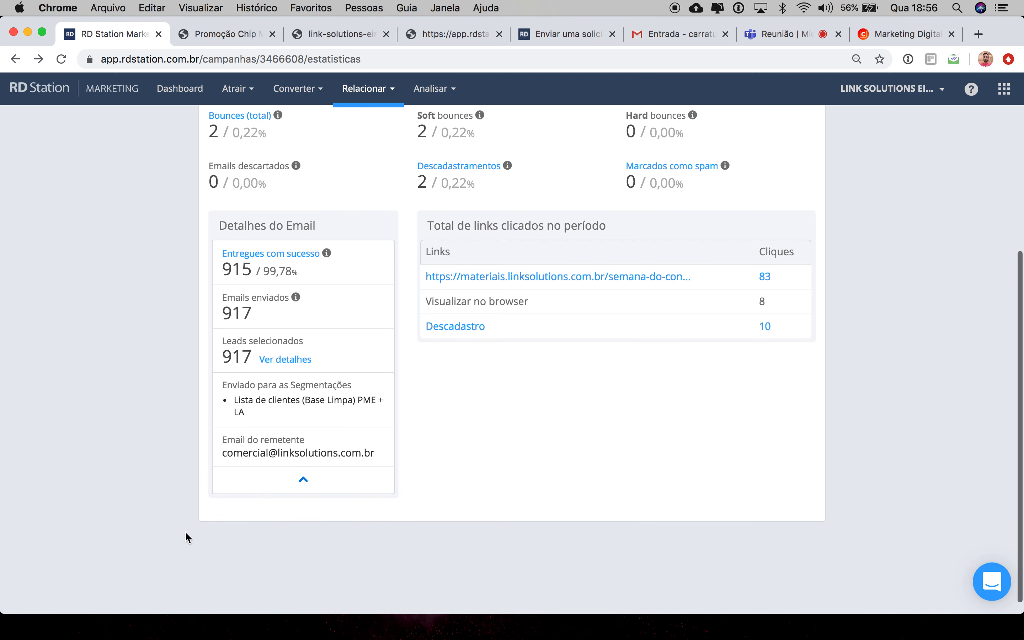
pyautogui.scroll(5, 466, 372)
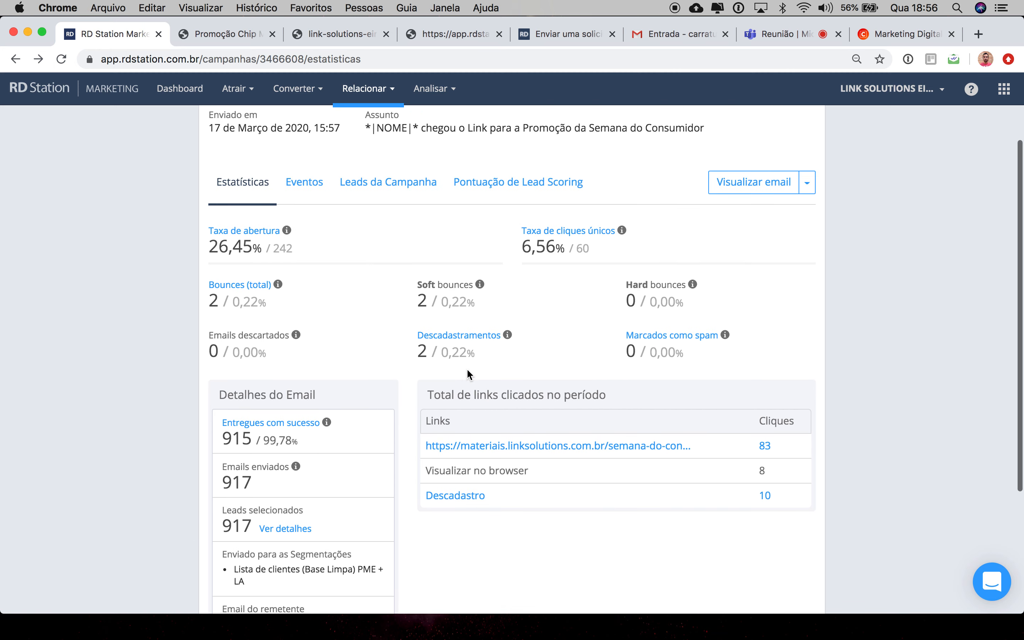
# Step: Open the Eventos tab of the email and go back to Estatísticas
pyautogui.click(303, 249)
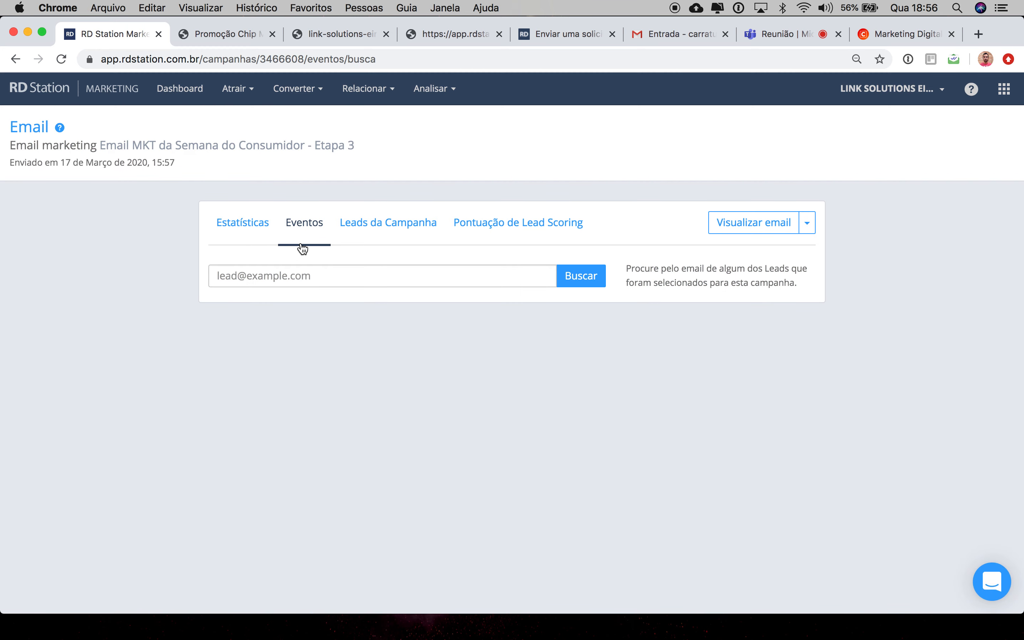
pyautogui.click(242, 232)
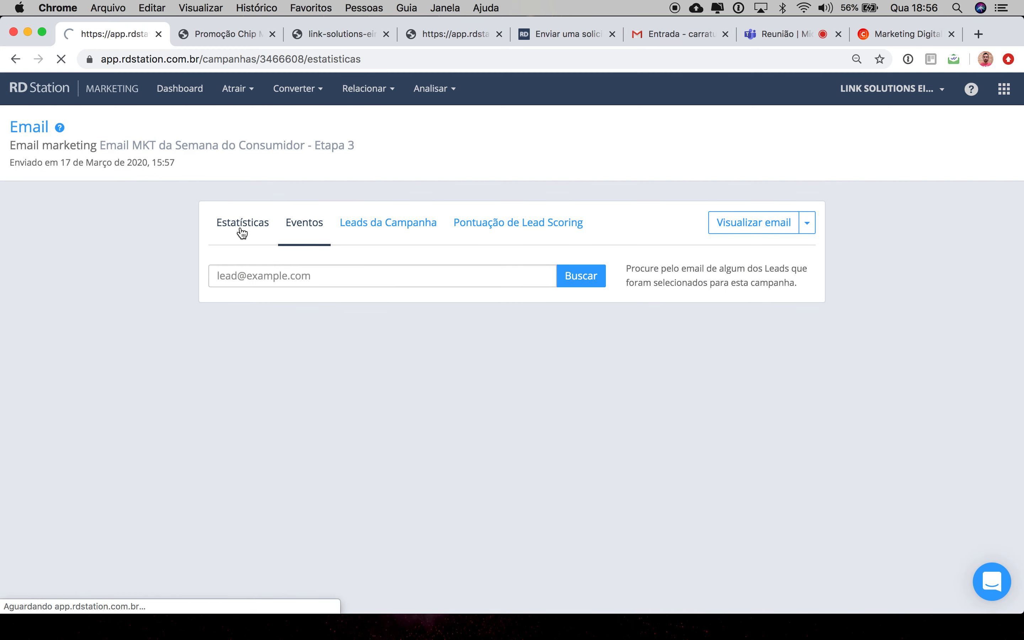
pyautogui.scroll(-1, 162, 393)
pyautogui.scroll(-5, 162, 393)
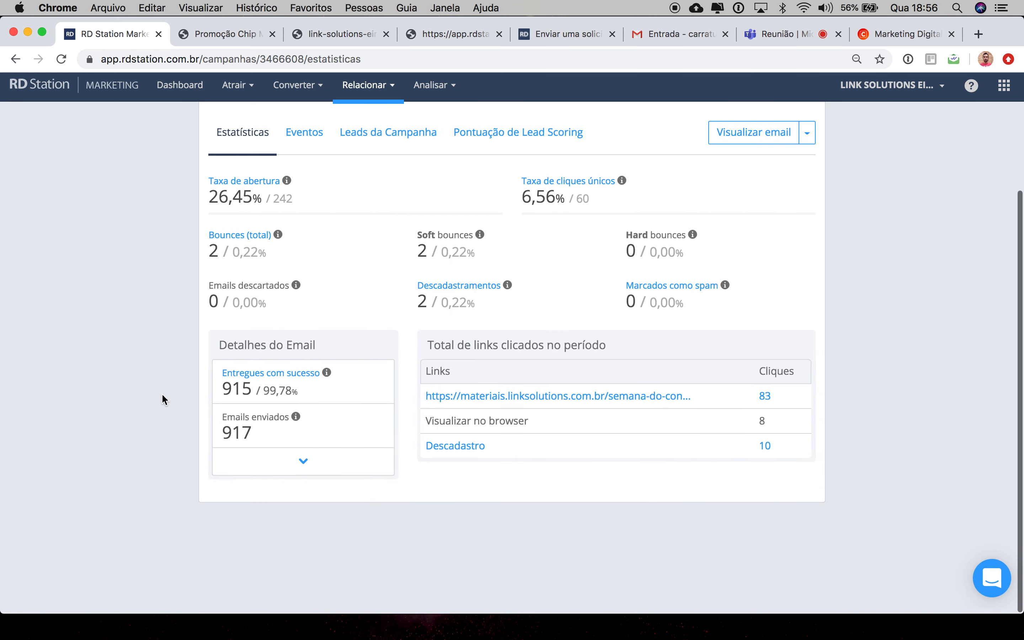
# Step: Open the clicked landing-page link once more, scroll through it, and return to RD Station
pyautogui.click(521, 400)
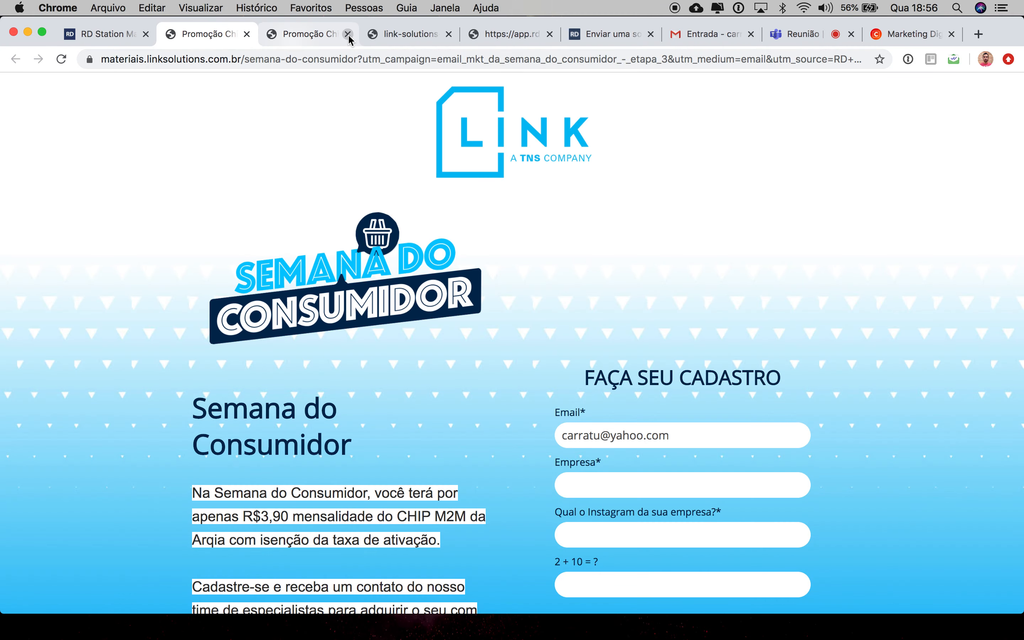
pyautogui.scroll(-5, 499, 411)
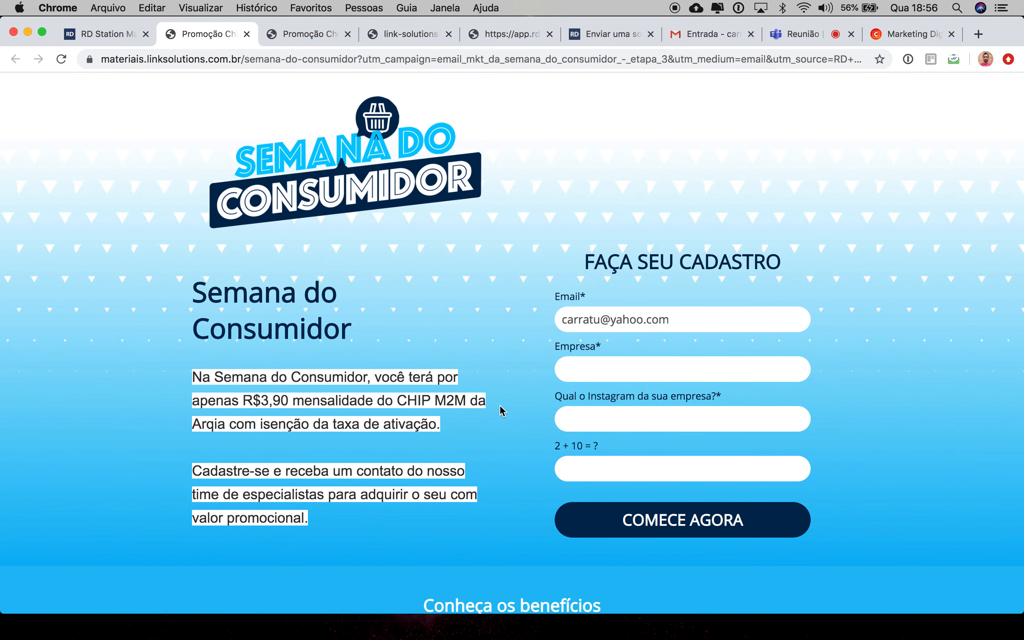
pyautogui.scroll(-2, 500, 411)
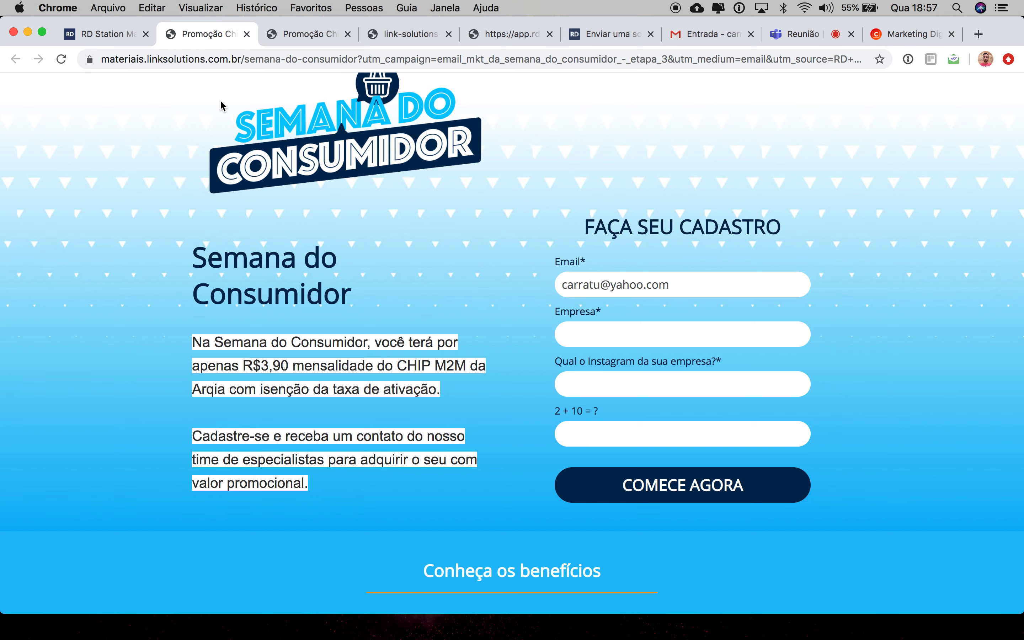
pyautogui.click(115, 36)
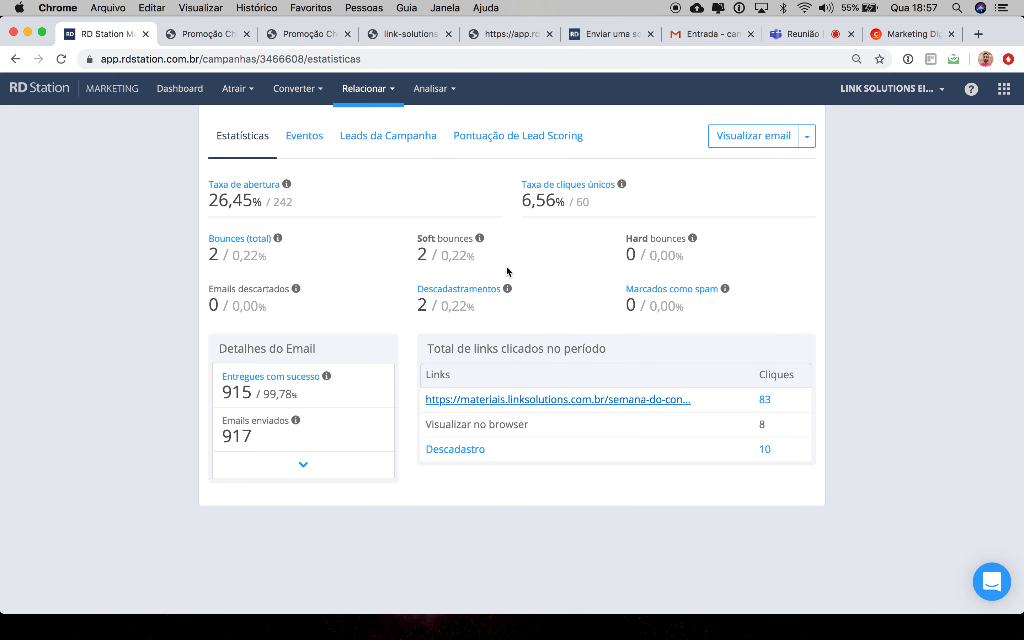
# Step: Open the campaign's Leads da Campanha tab and scroll through the list of campaign leads
pyautogui.scroll(5, 508, 271)
pyautogui.click(412, 290)
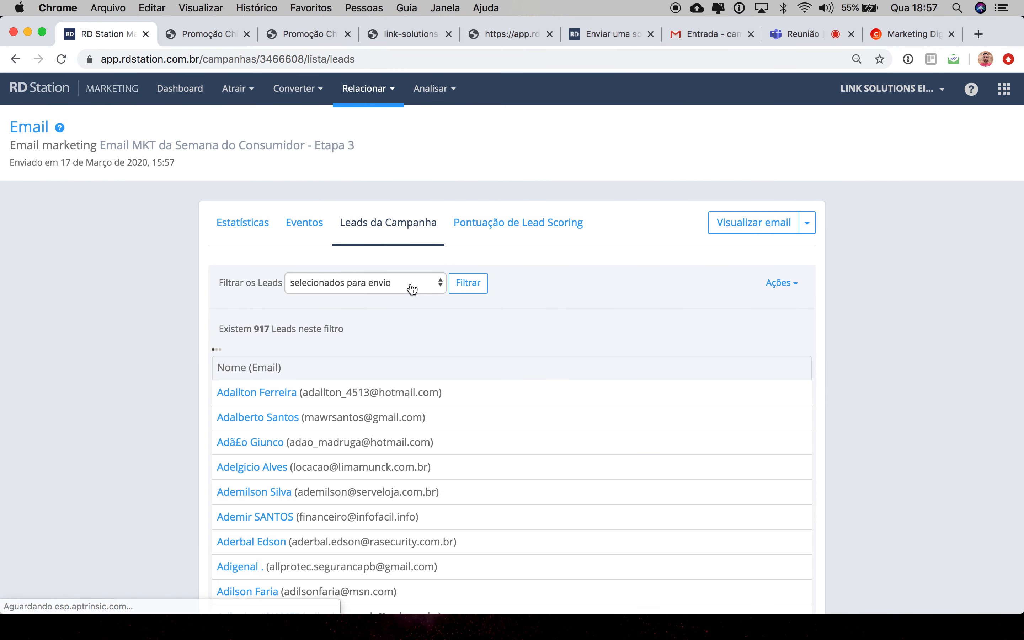
pyautogui.scroll(-5, 555, 430)
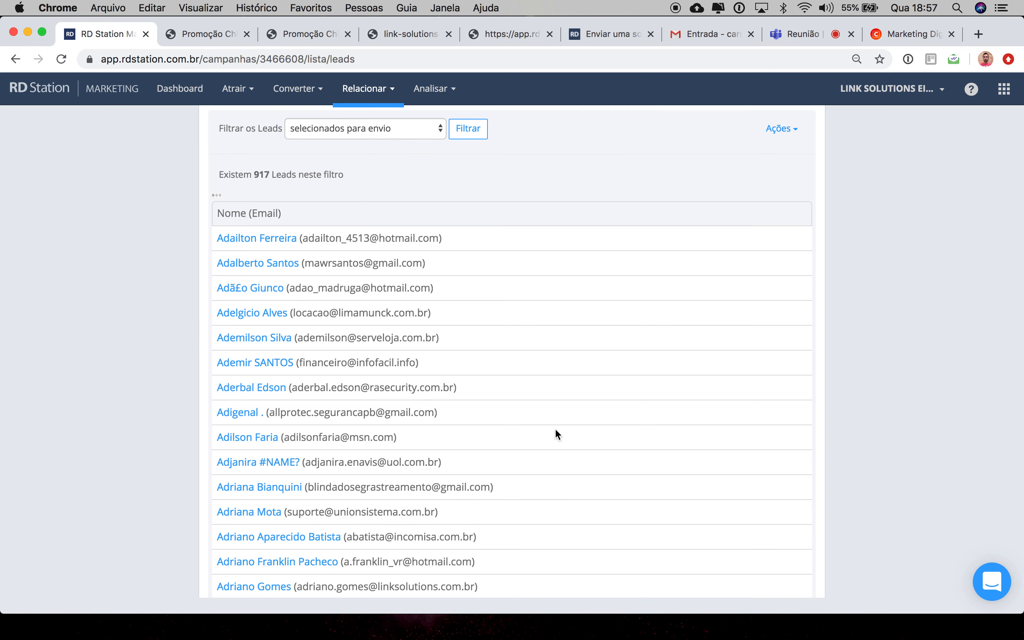
pyautogui.scroll(-1, 554, 428)
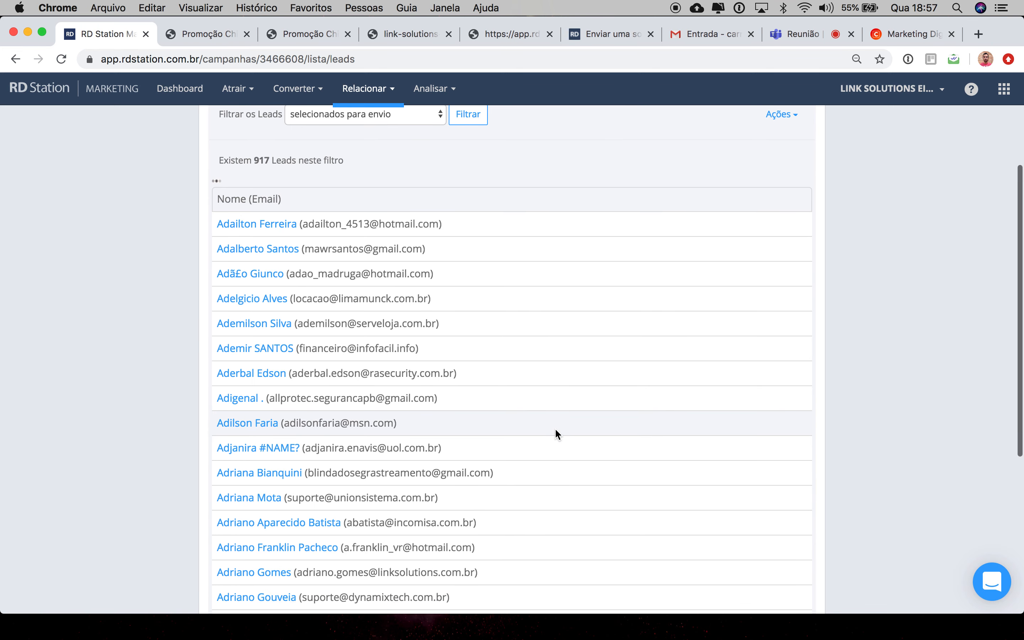
pyautogui.scroll(3, 554, 428)
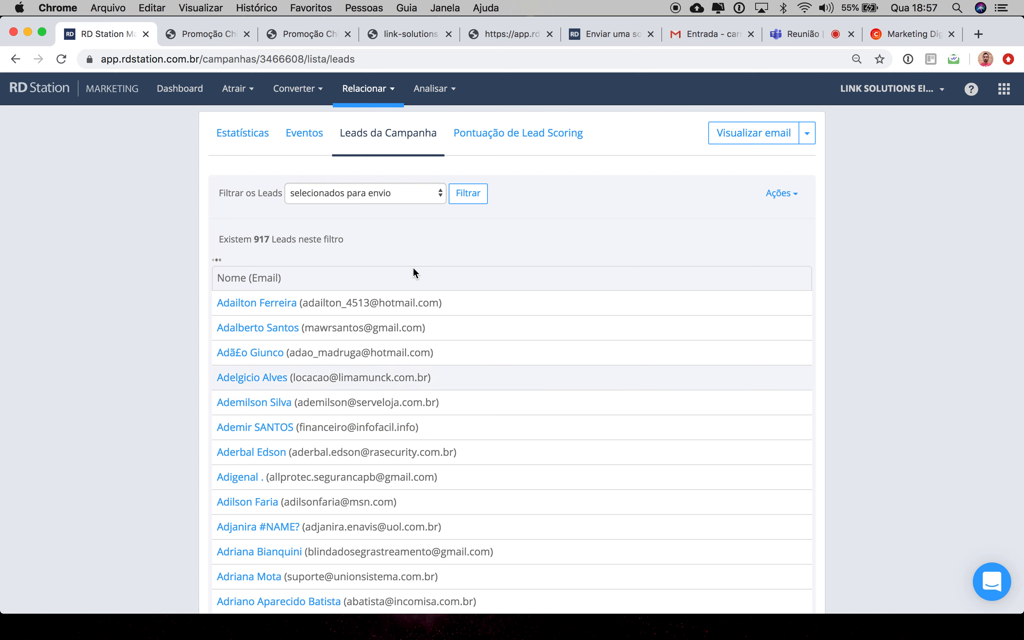
# Step: Filter the campaign leads to 'que clicaram' and scroll through the filtered lead list
pyautogui.click(370, 192)
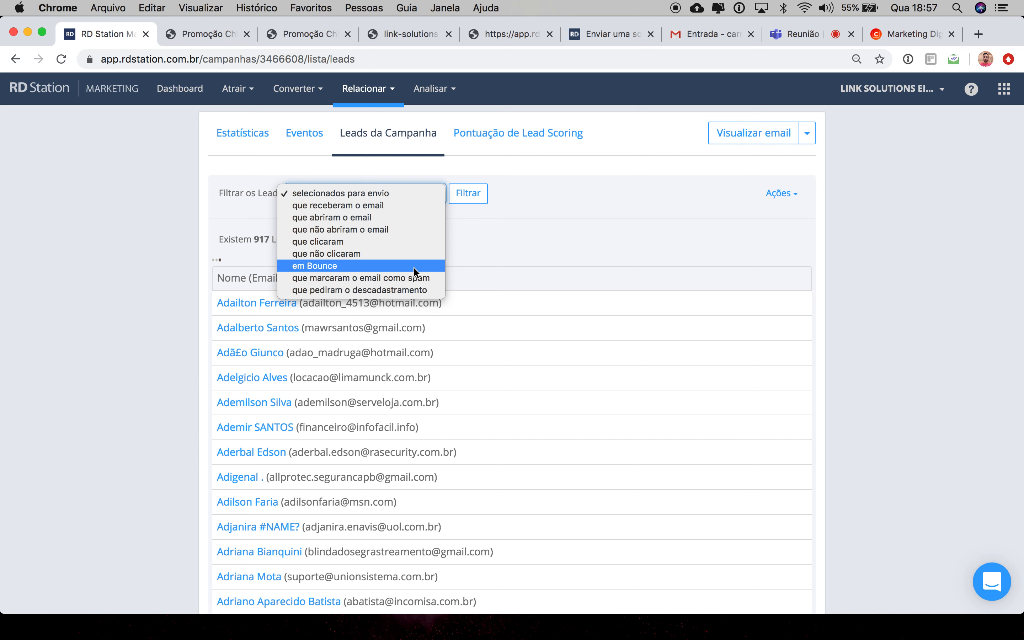
pyautogui.click(396, 205)
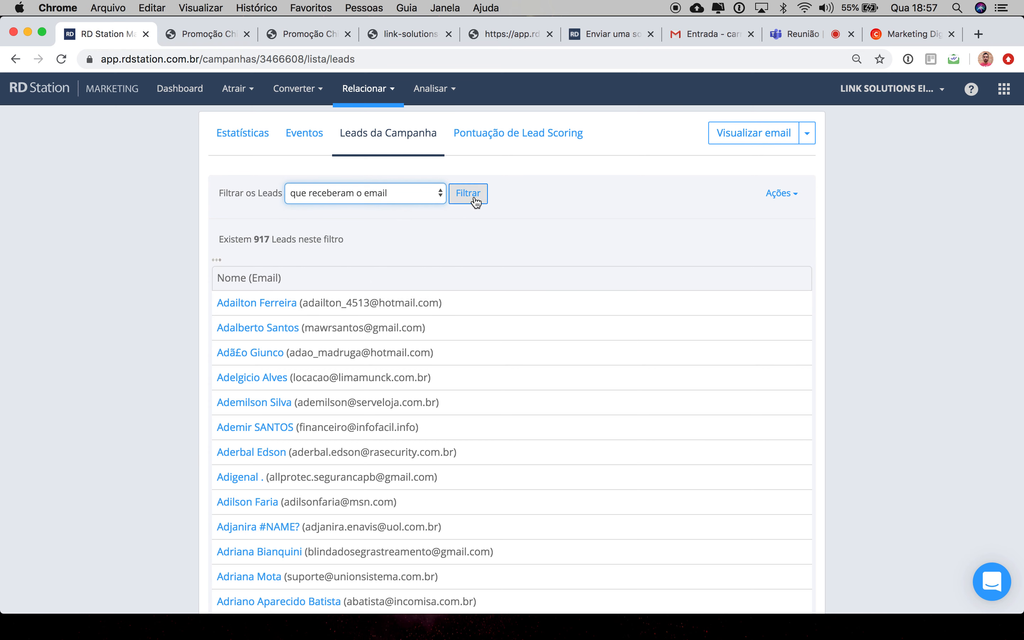
pyautogui.click(376, 194)
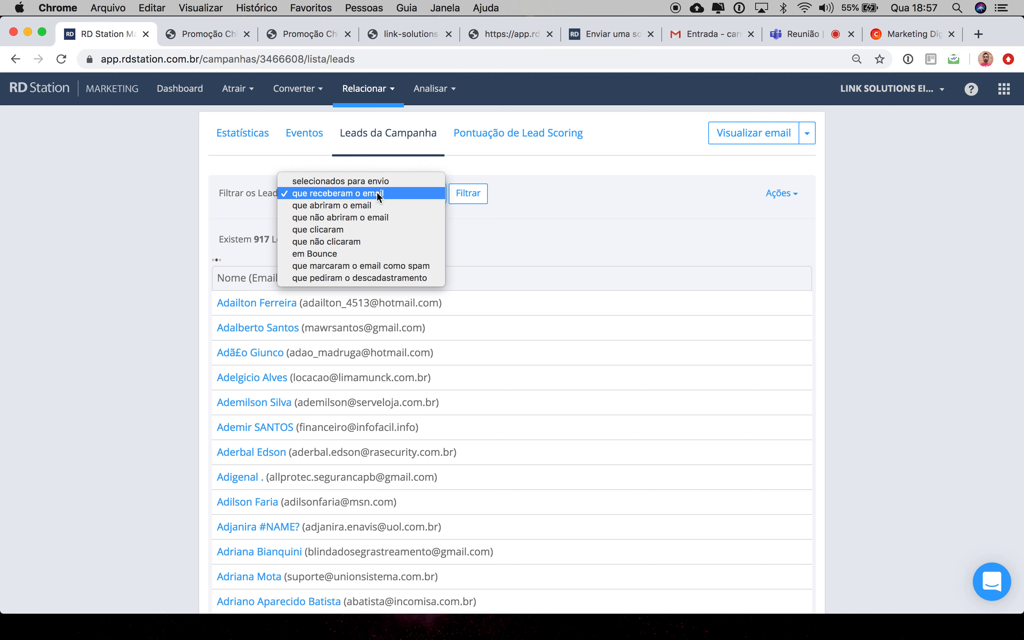
pyautogui.click(376, 229)
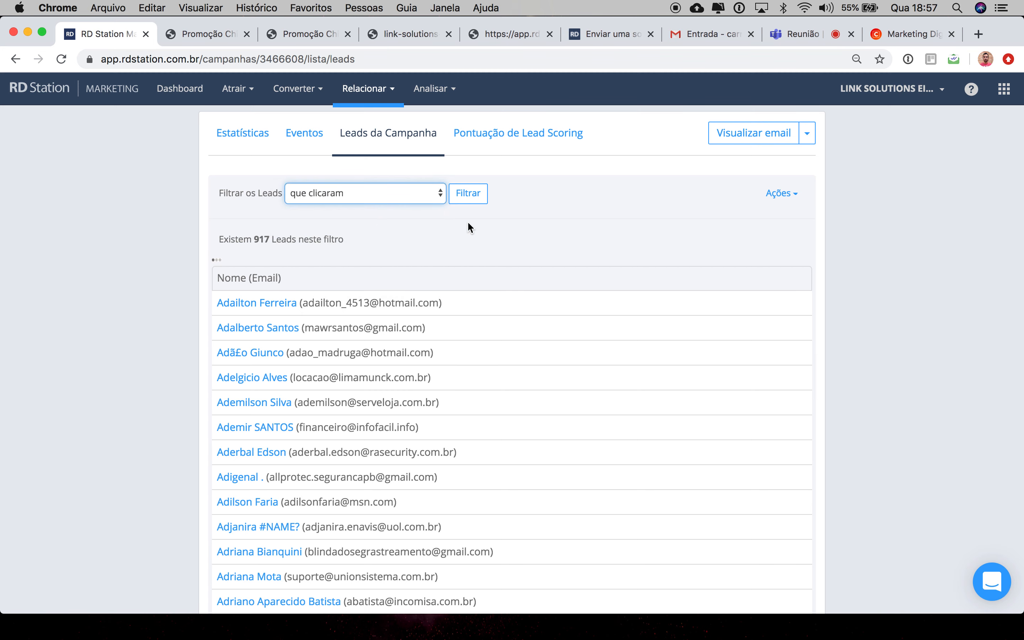
pyautogui.click(469, 193)
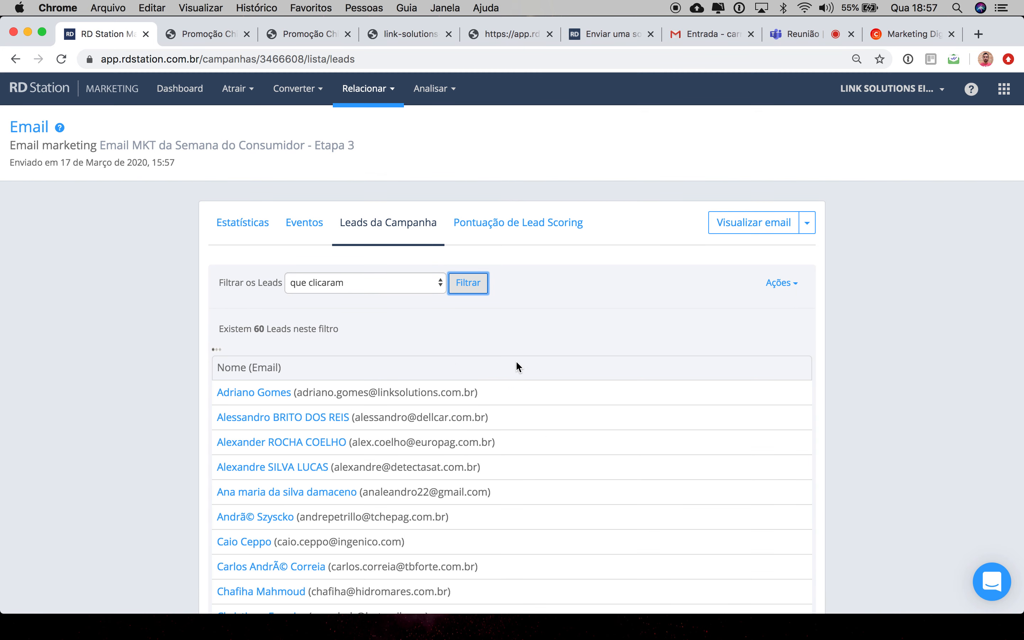
pyautogui.scroll(-2, 568, 391)
pyautogui.scroll(-6, 568, 391)
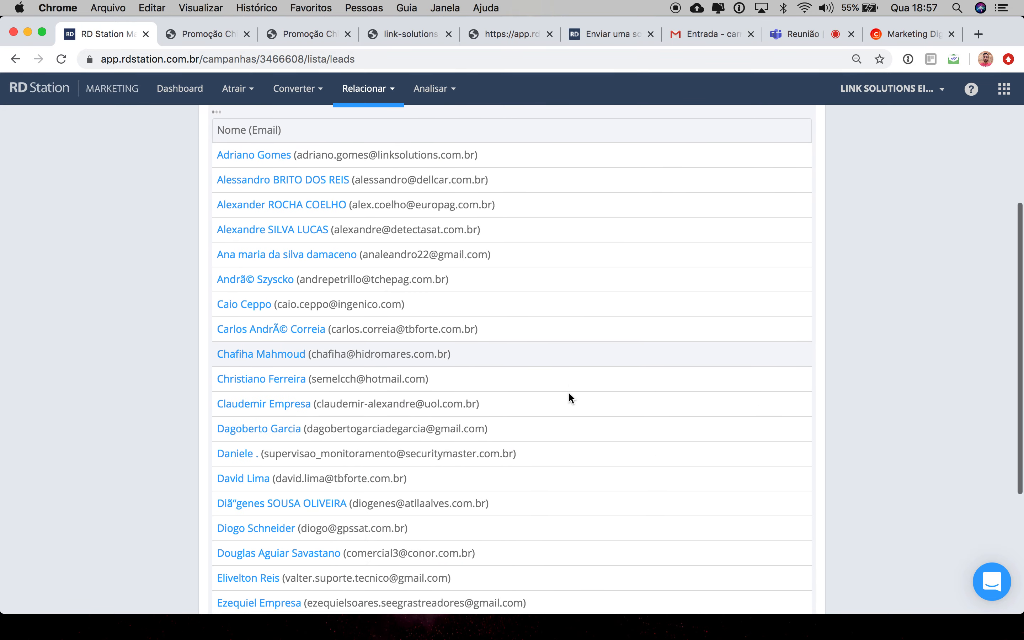
pyautogui.scroll(-2, 568, 391)
pyautogui.scroll(-2, 568, 391)
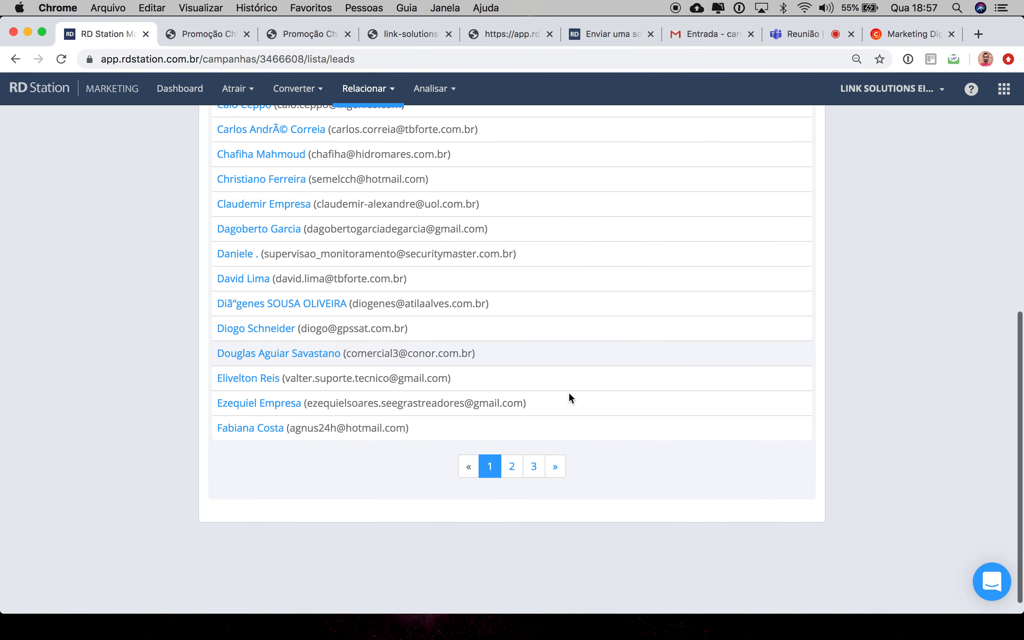
pyautogui.scroll(10, 567, 392)
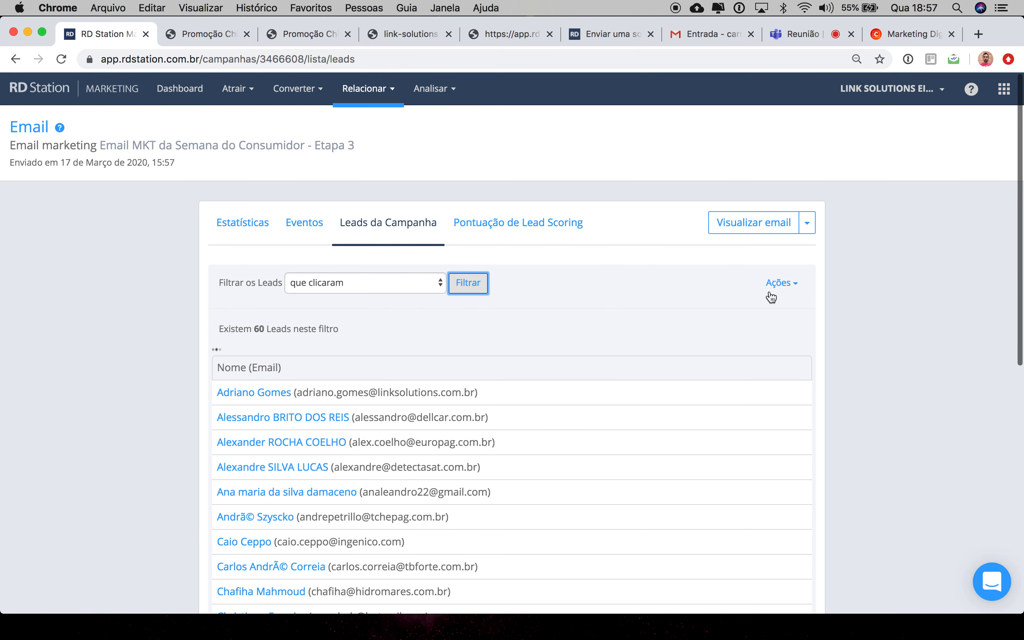
# Step: Open the Ações menu and the Visualizar email options menu, then scroll over the clicked-leads list
pyautogui.click(793, 286)
pyautogui.click(710, 267)
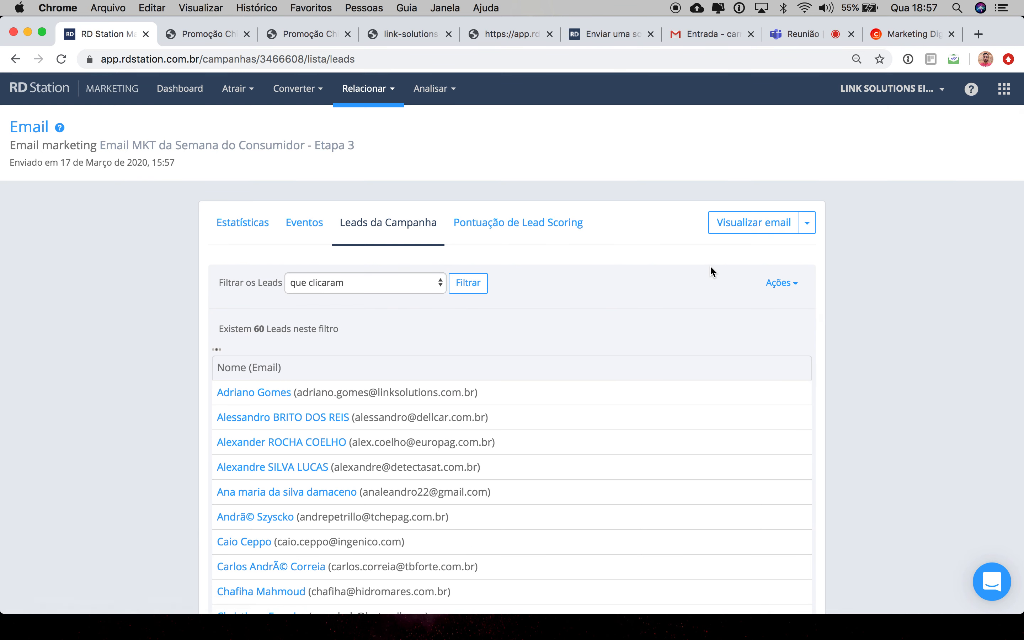
pyautogui.click(807, 237)
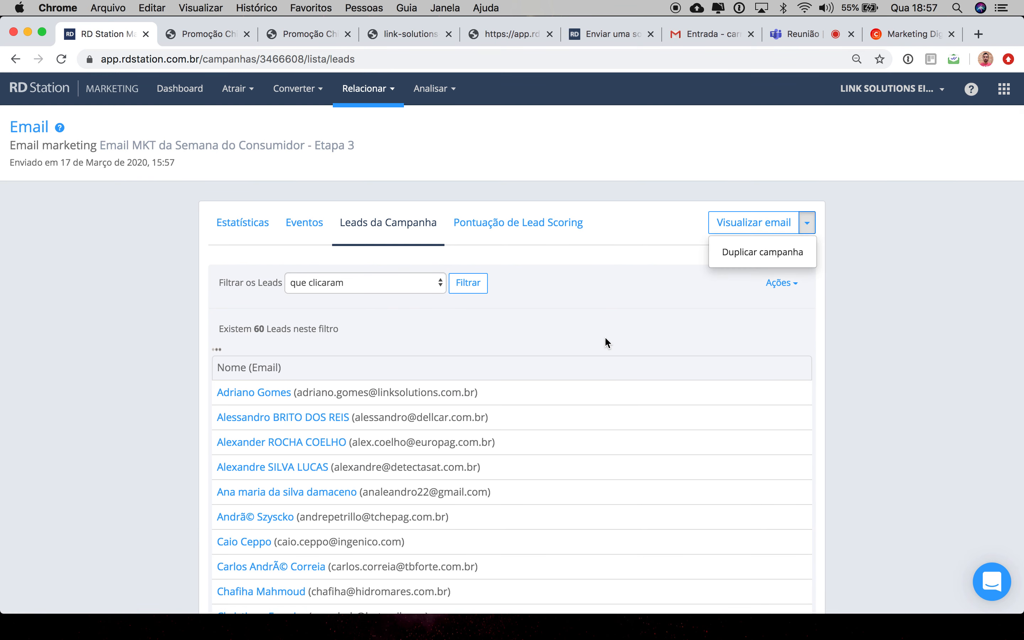
pyautogui.scroll(-4, 407, 349)
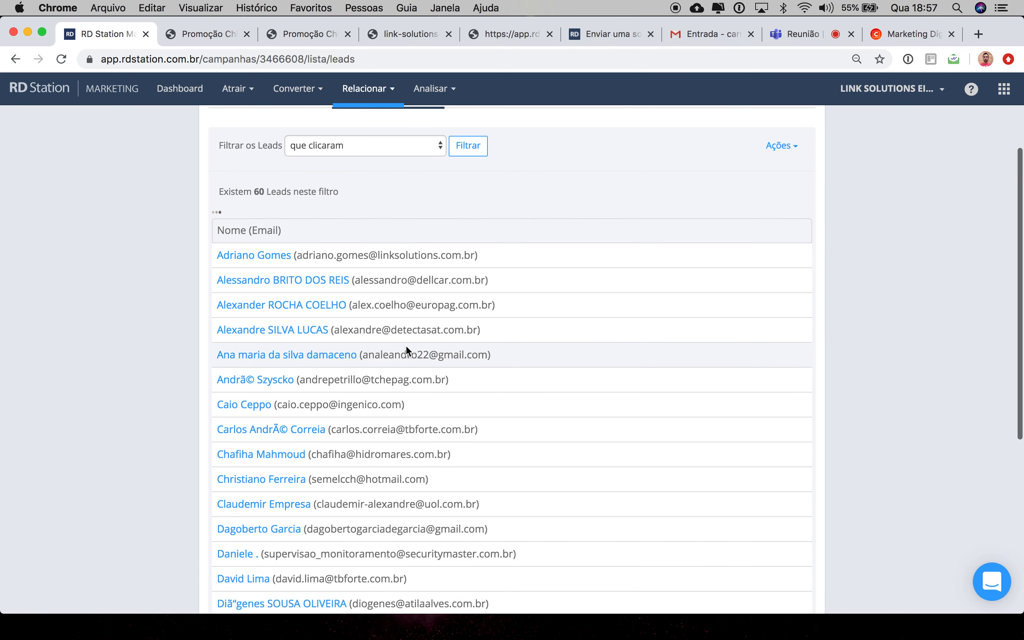
pyautogui.scroll(4, 517, 450)
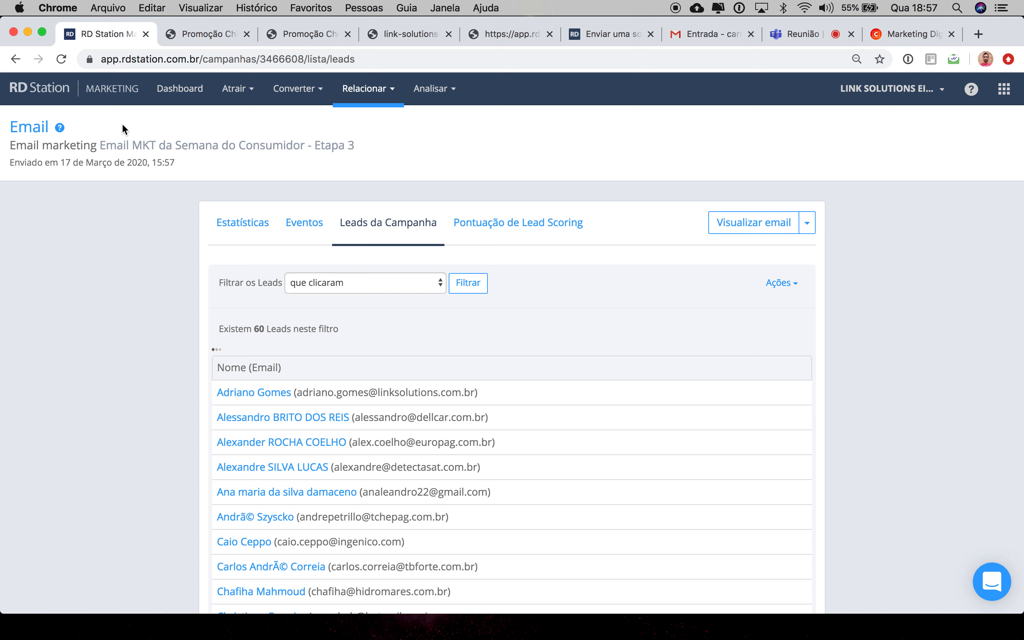
pyautogui.scroll(-10, 142, 299)
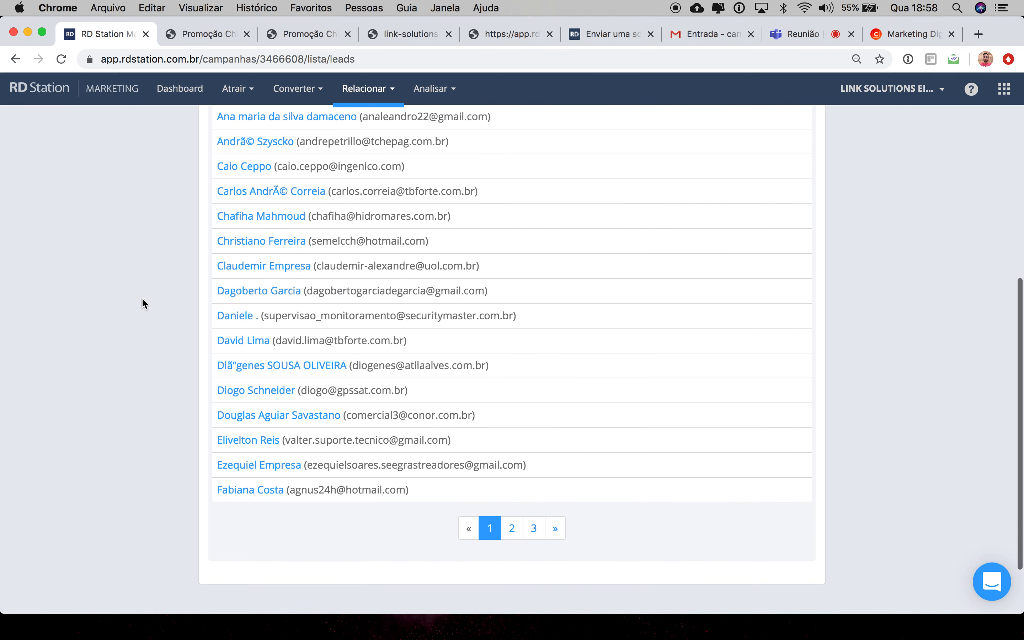
pyautogui.scroll(10, 142, 299)
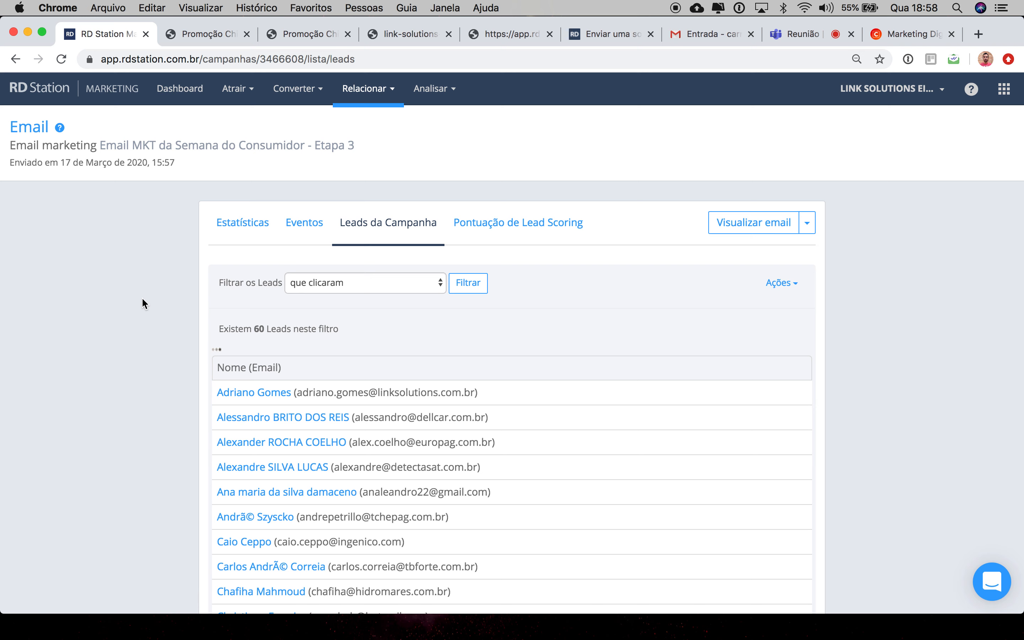
# Step: Go back to the email's Estatísticas page, reopen the Visualizar email options menu, and go back to Eventos
pyautogui.click(14, 59)
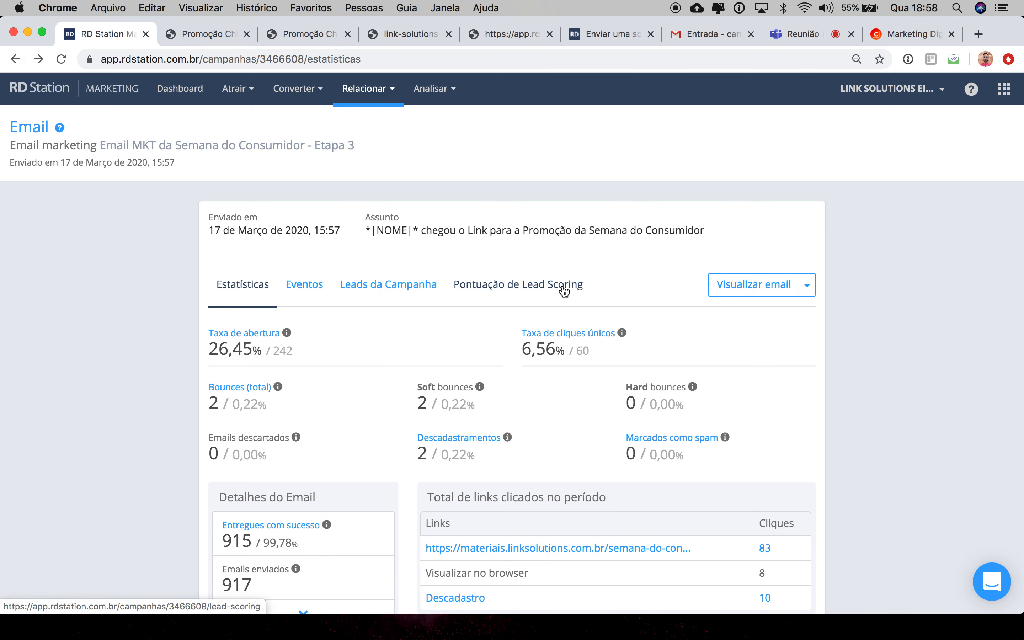
pyautogui.click(806, 285)
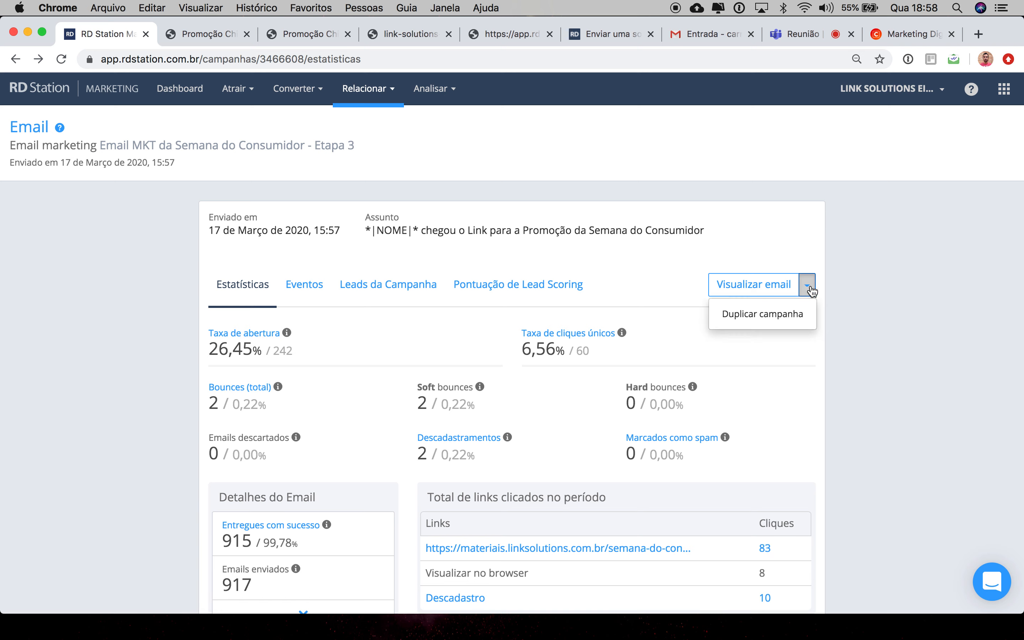
pyautogui.click(785, 226)
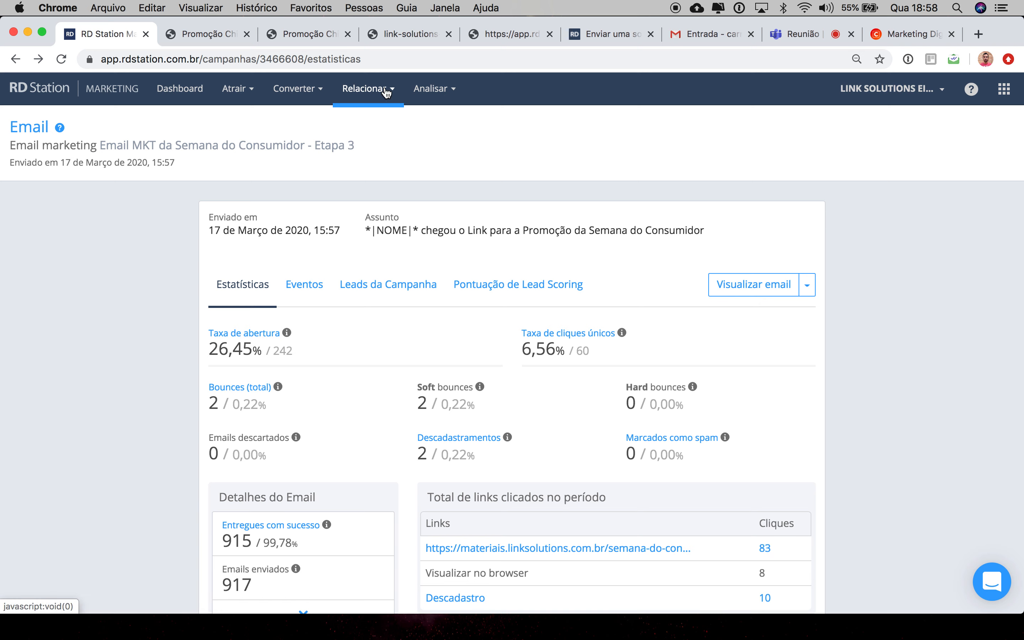
pyautogui.click(14, 60)
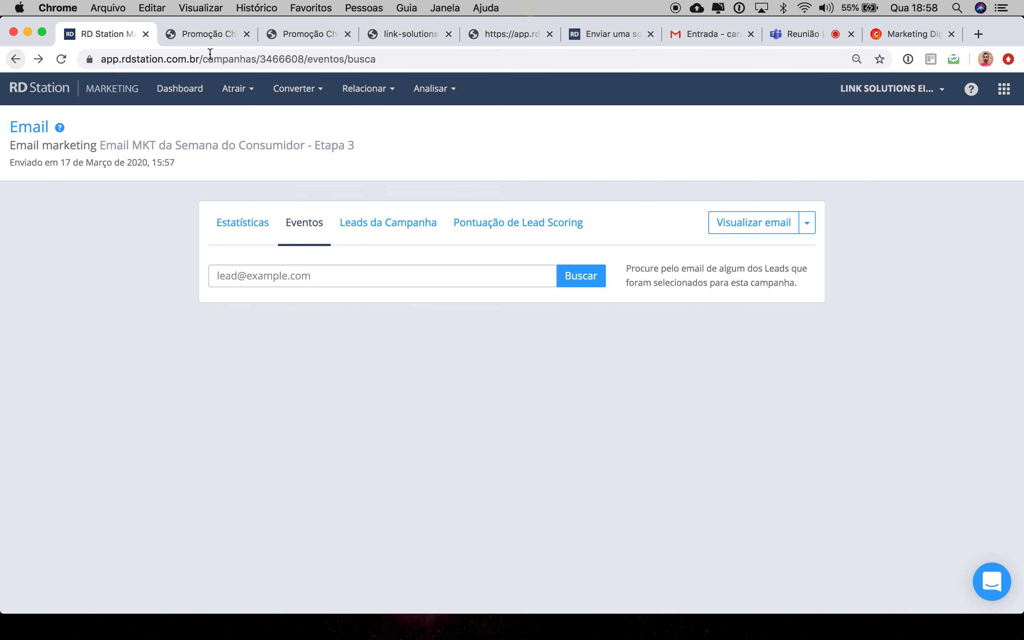
# Step: Open the Base de Leads page from Relacionar and expand the lead segmentation filter list
pyautogui.click(321, 94)
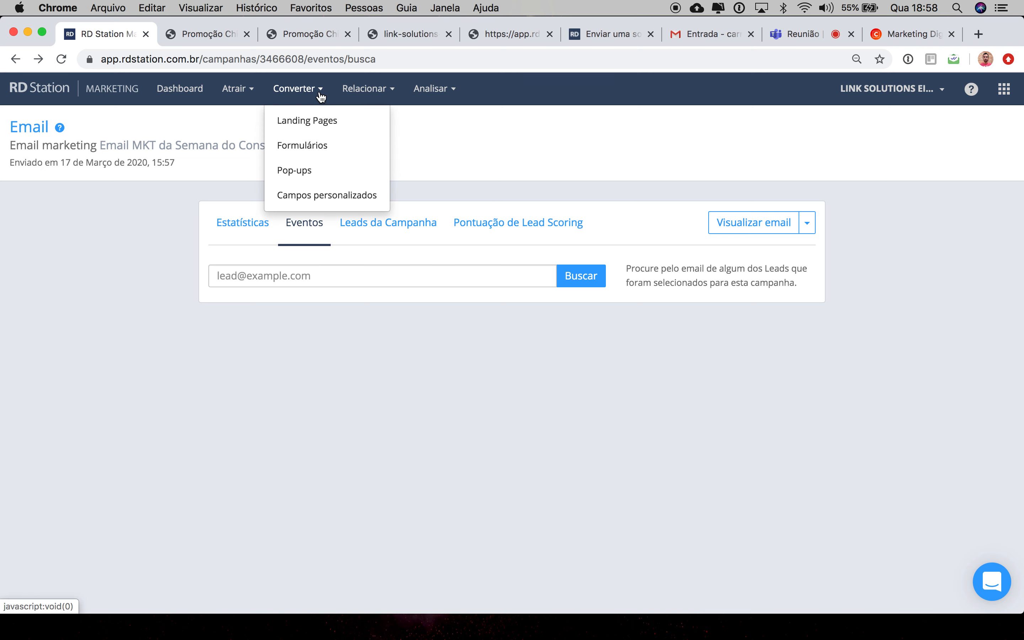
pyautogui.click(364, 89)
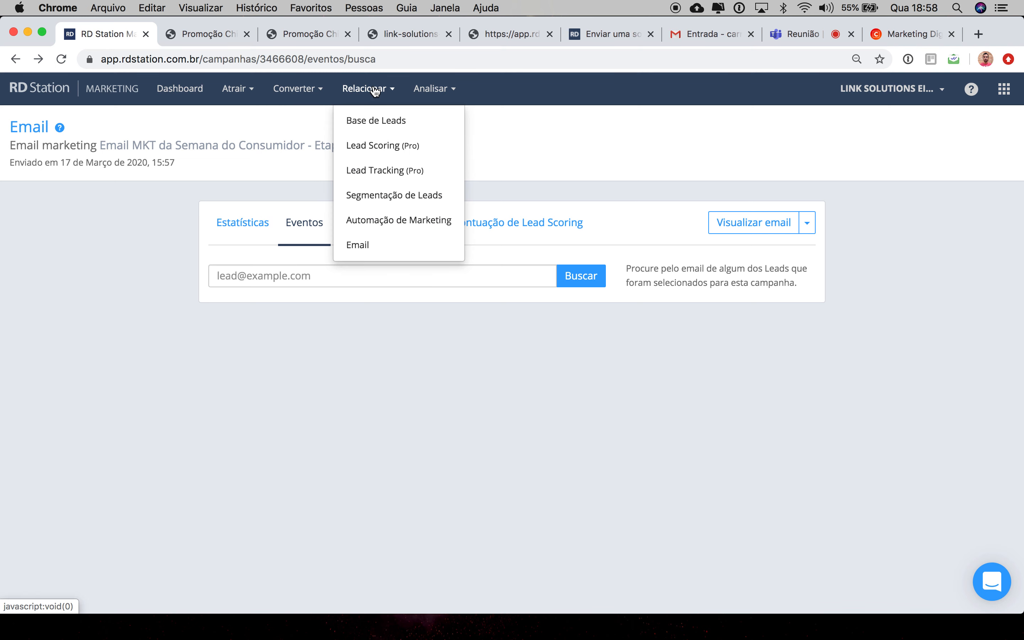
pyautogui.click(387, 123)
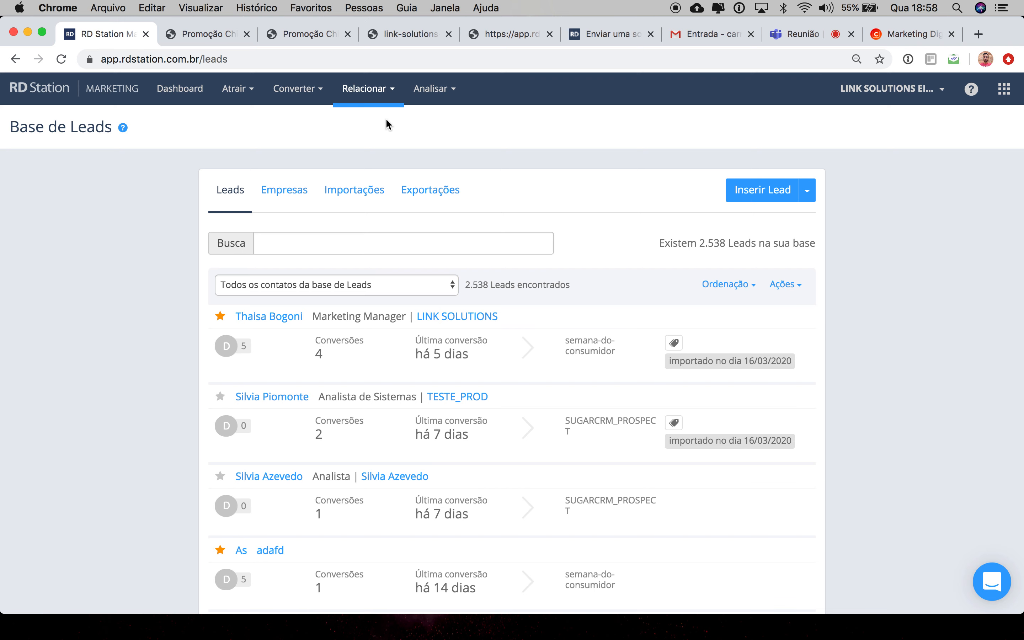
pyautogui.click(421, 284)
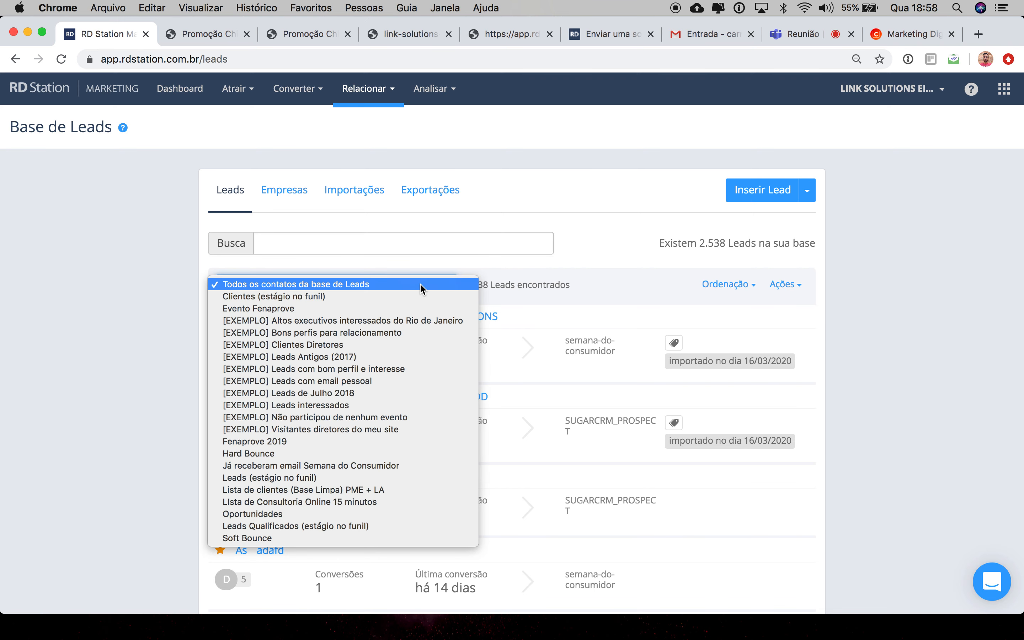
# Step: Reopen Base de Leads from Relacionar and expand the lead segmentation filter list again
pyautogui.click(367, 91)
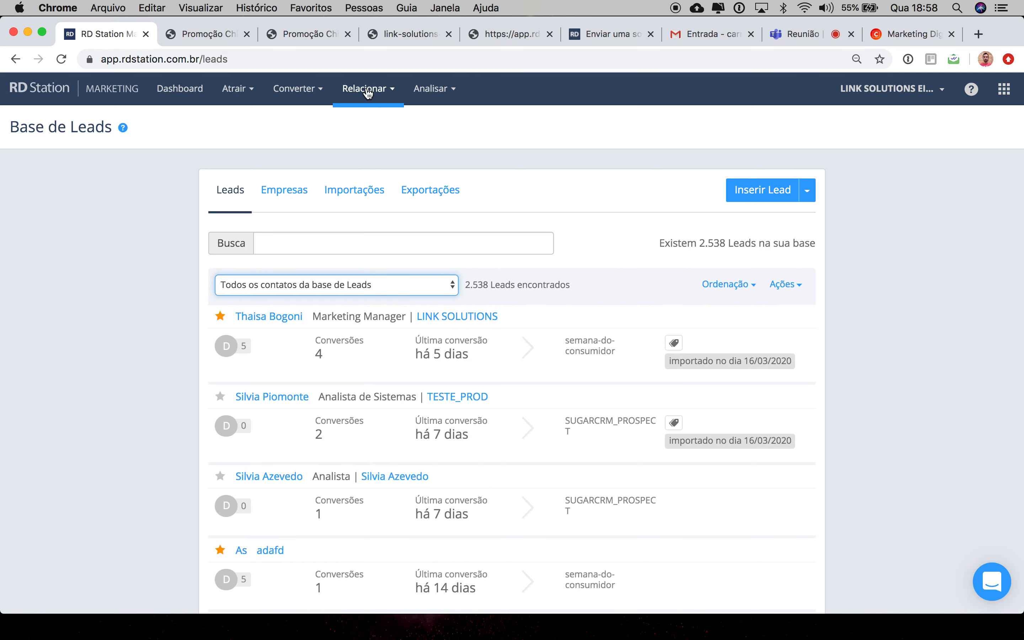
pyautogui.click(367, 93)
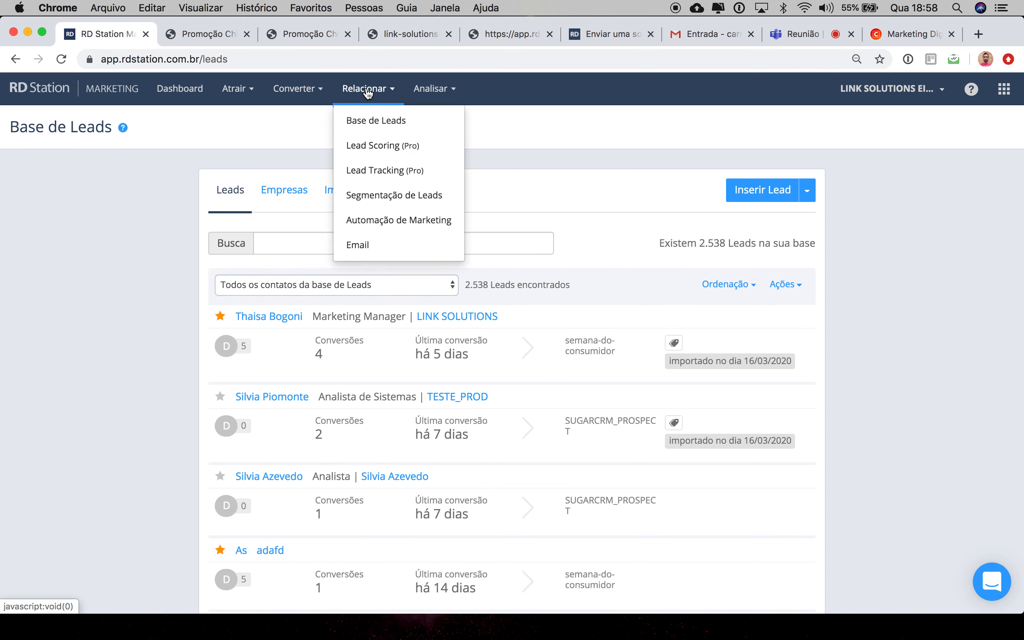
pyautogui.click(366, 124)
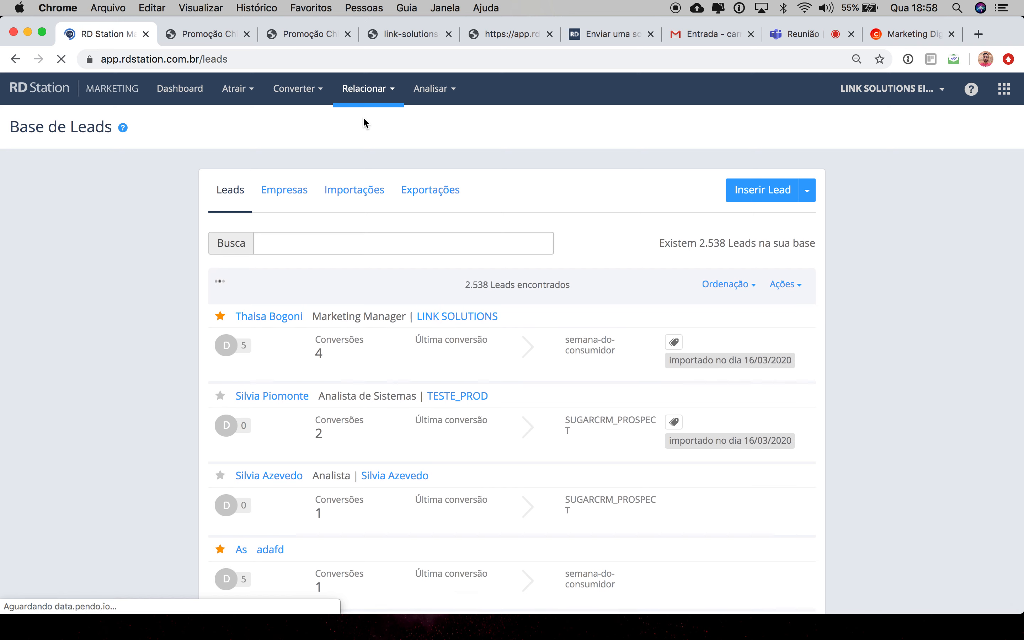
pyautogui.click(400, 284)
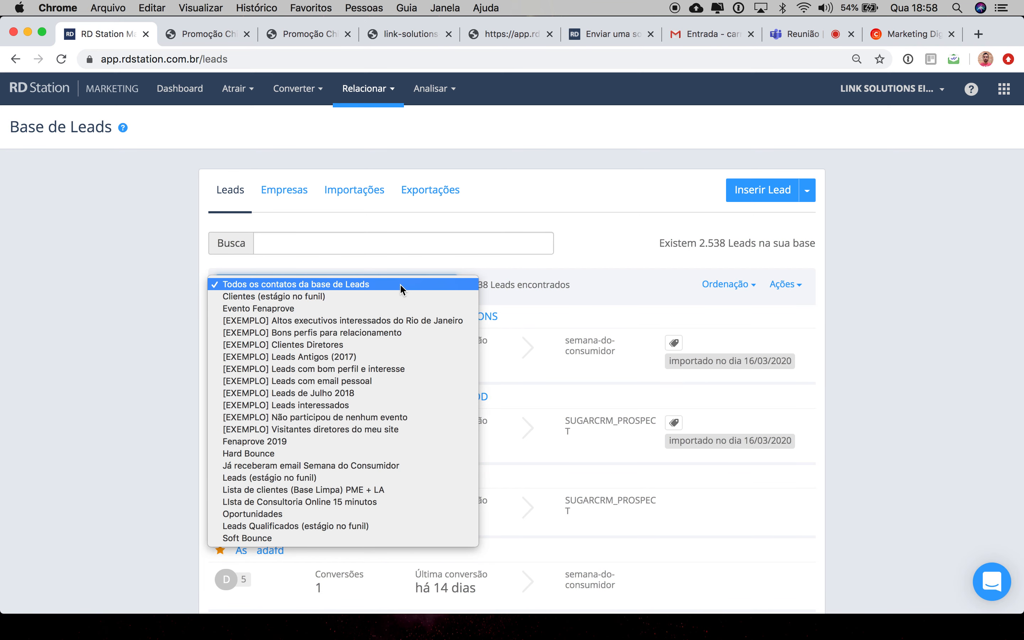
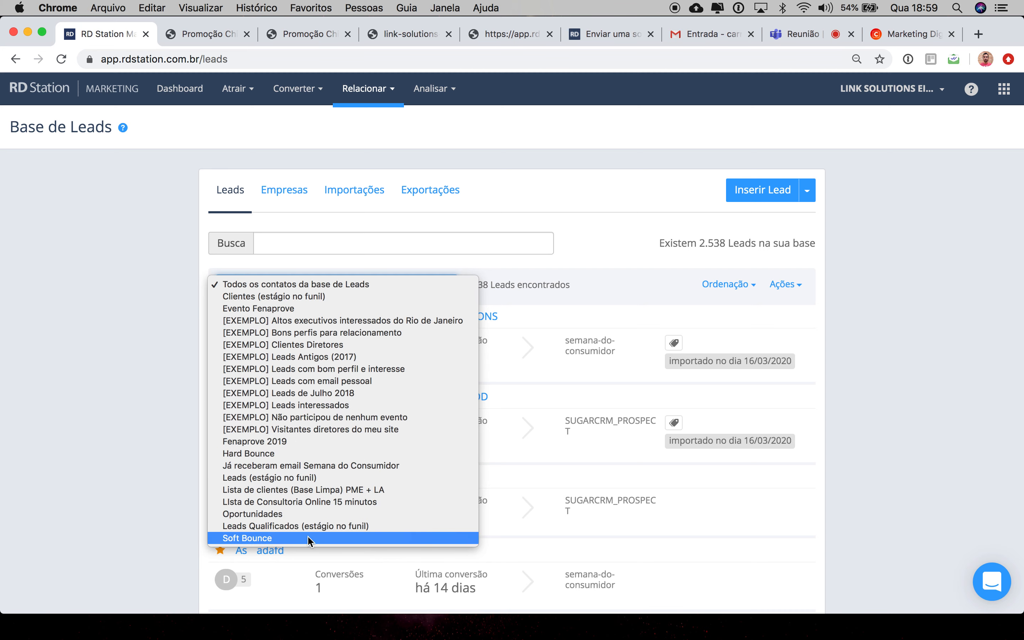
# Step: Browse the full lead list in Base de Leads, reviewing each lead's conversions, last conversion and tags
pyautogui.click(170, 468)
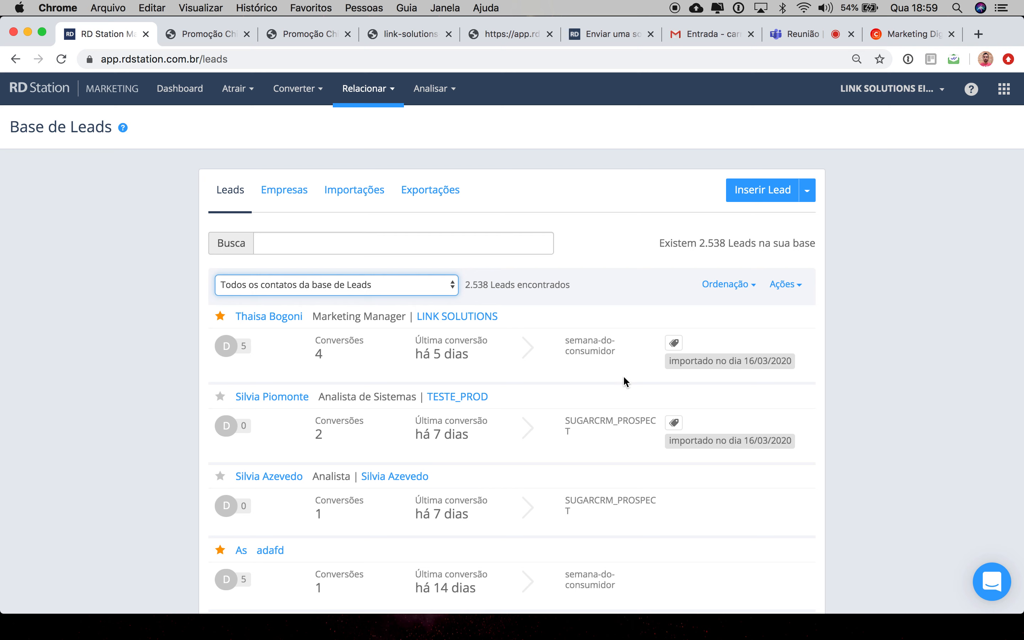
pyautogui.scroll(-3, 625, 381)
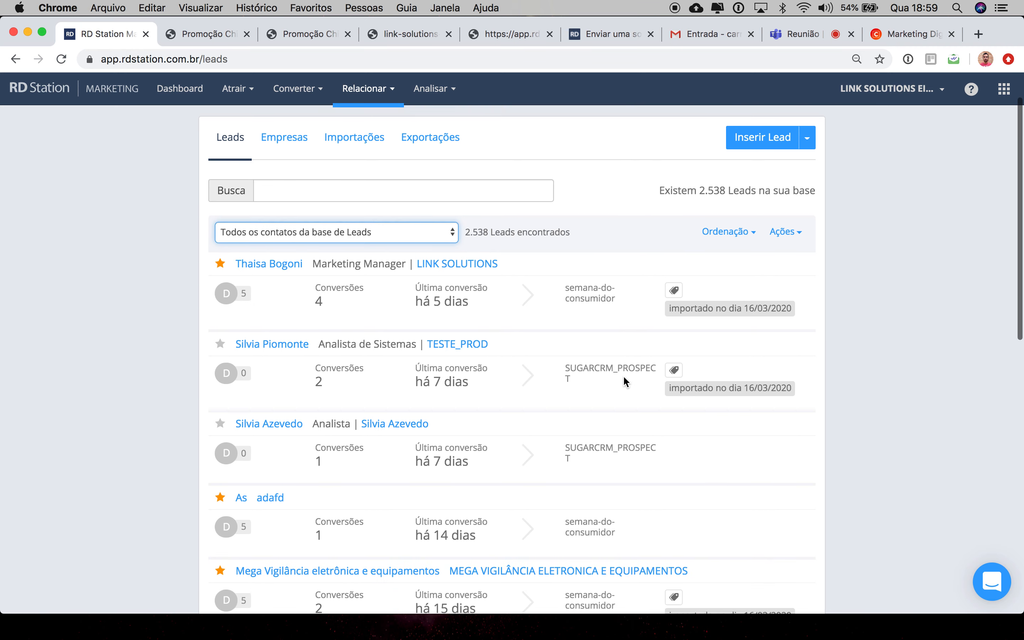
pyautogui.scroll(3, 623, 375)
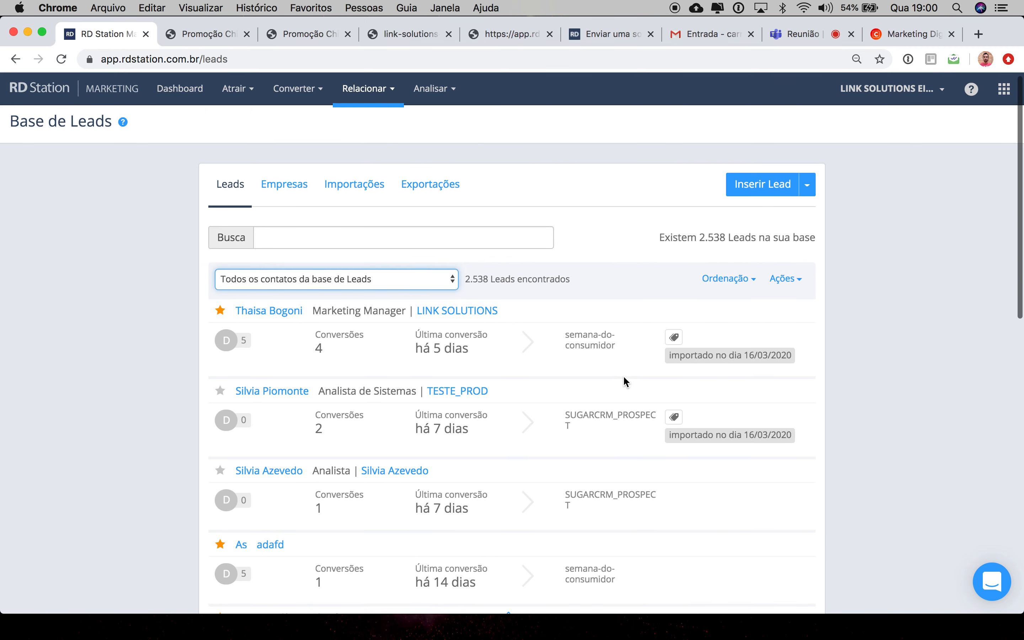
pyautogui.scroll(-5, 623, 375)
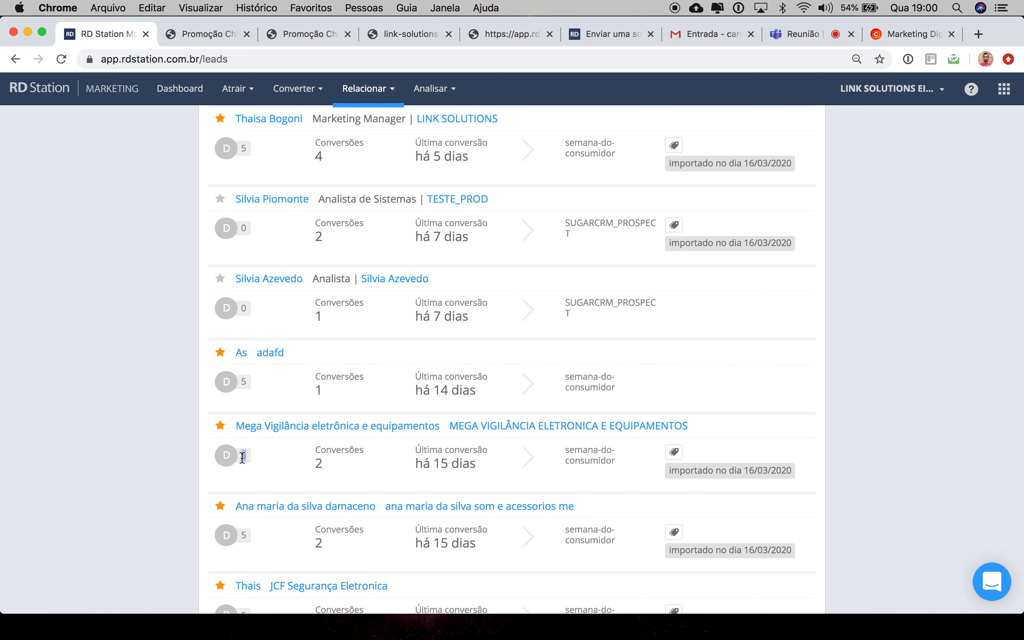
pyautogui.scroll(-4, 259, 487)
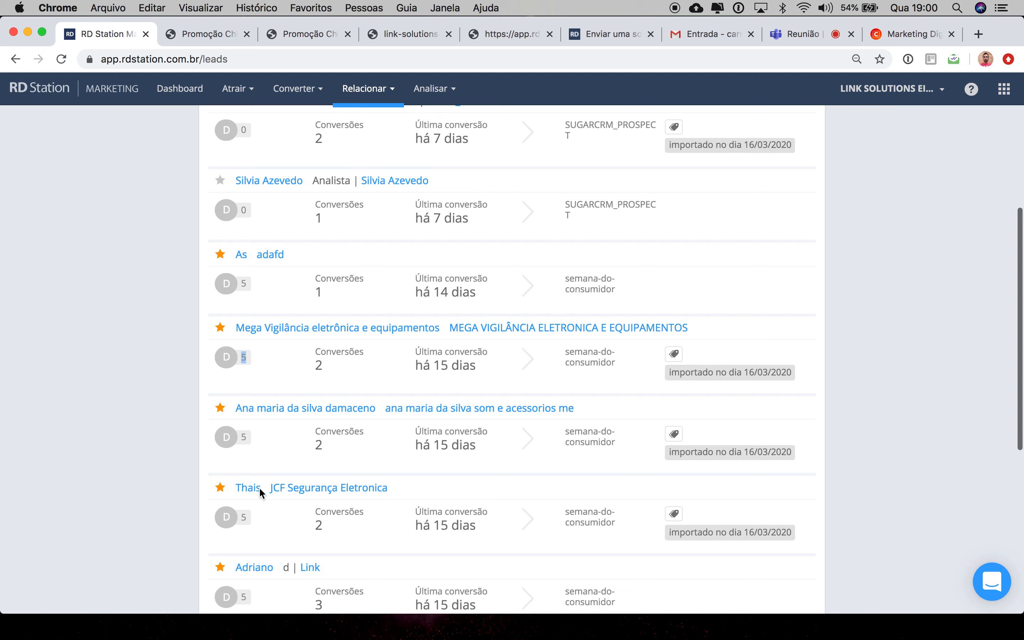
pyautogui.scroll(-3, 260, 490)
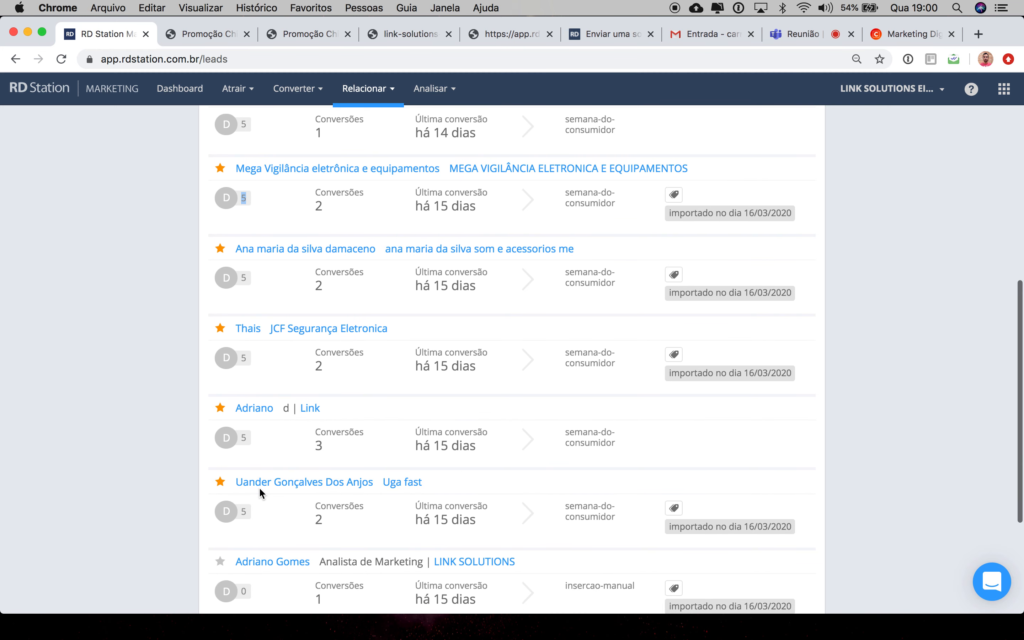
pyautogui.scroll(-2, 261, 491)
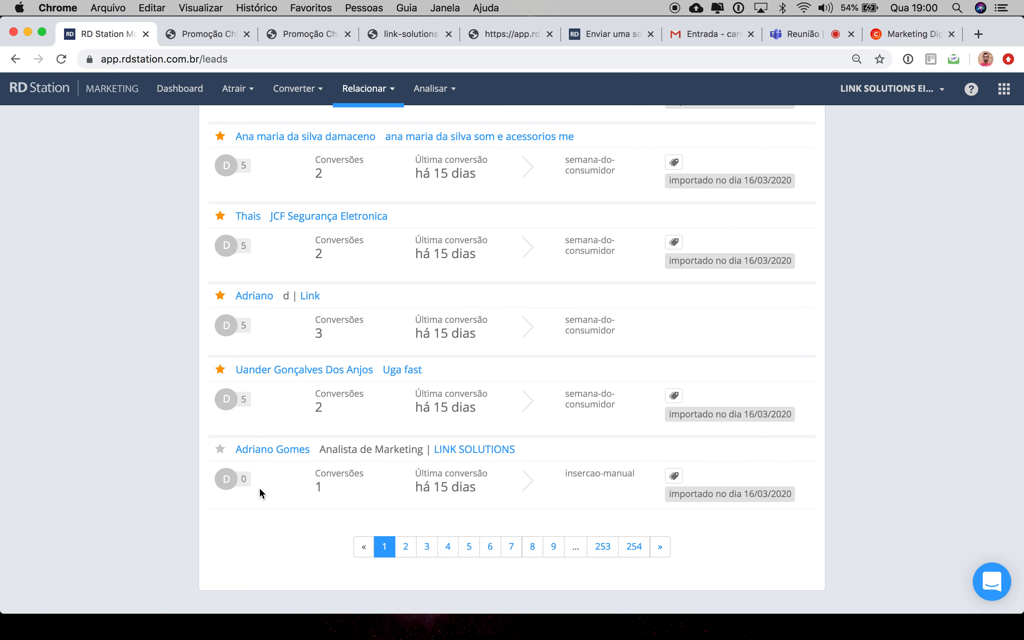
pyautogui.scroll(4, 259, 486)
pyautogui.scroll(2, 260, 493)
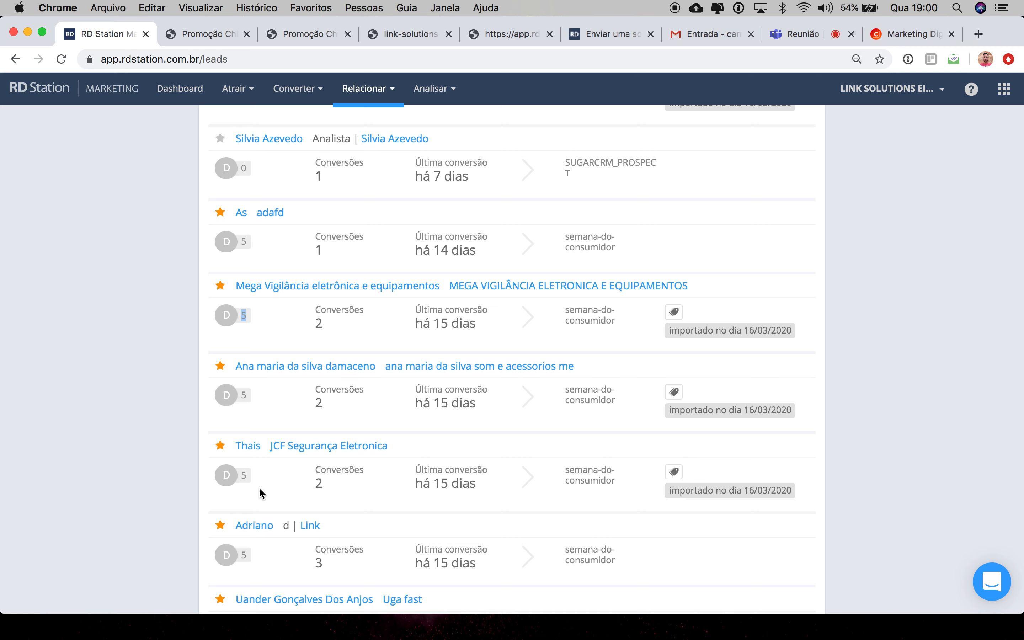
pyautogui.scroll(4, 260, 486)
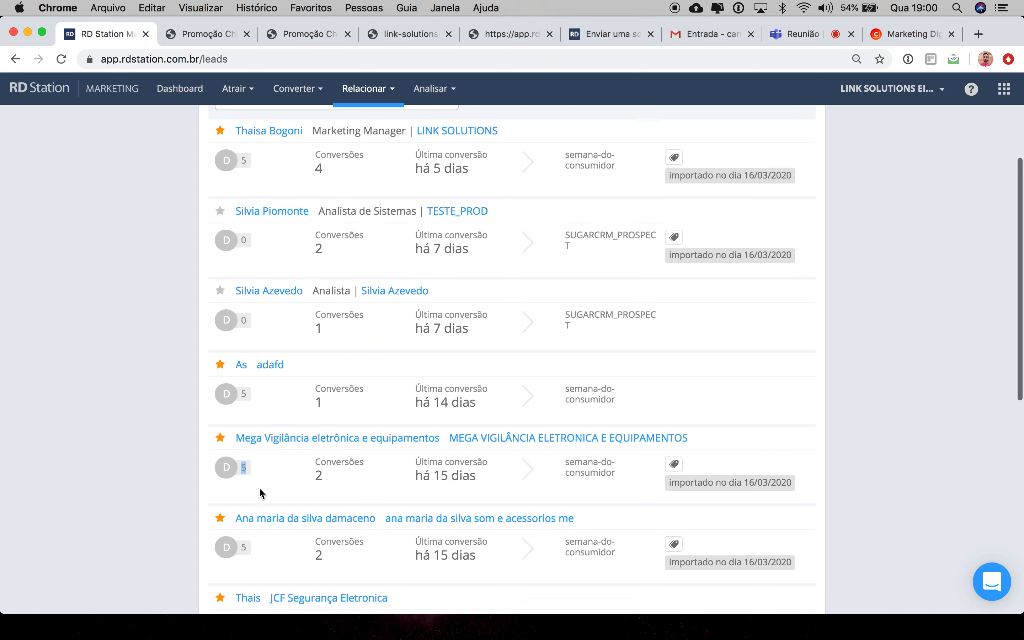
pyautogui.scroll(4, 259, 486)
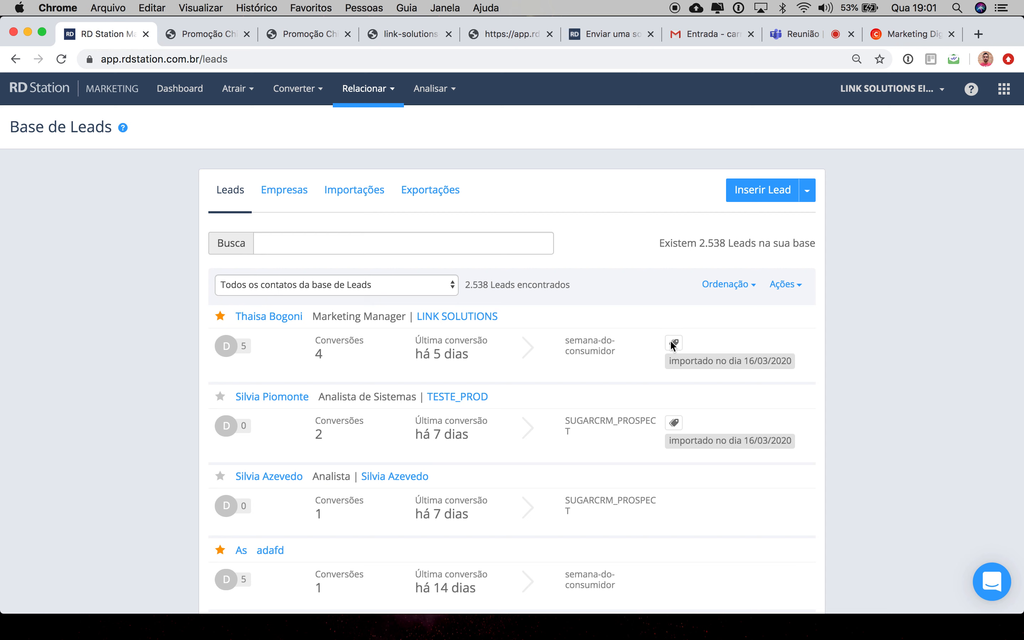
pyautogui.moveTo(668, 362); pyautogui.dragTo(797, 362)
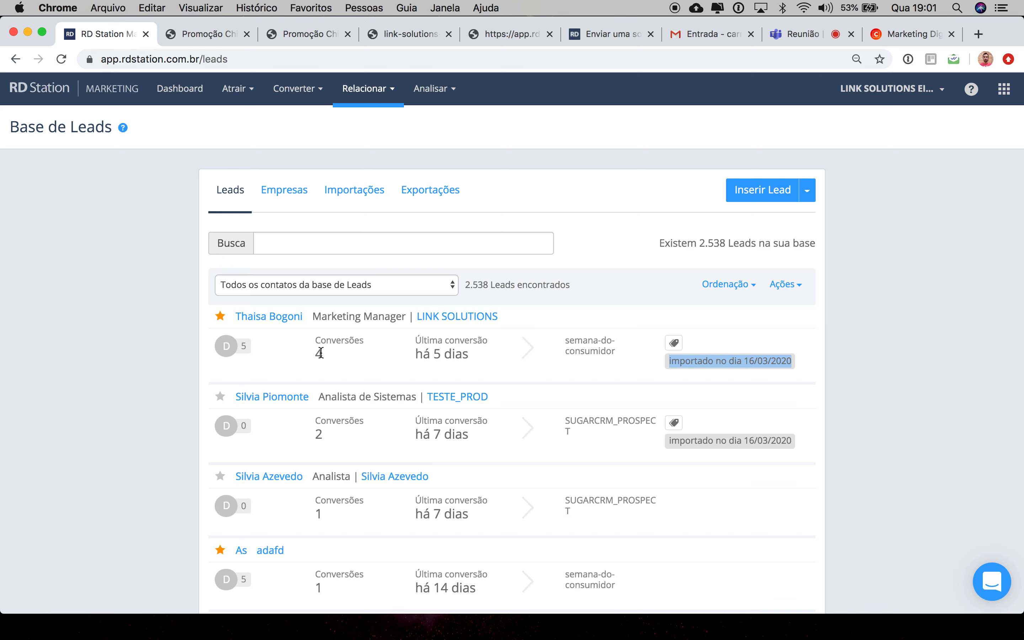
# Step: Open the first lead's profile and scroll through its activity timeline
pyautogui.click(284, 323)
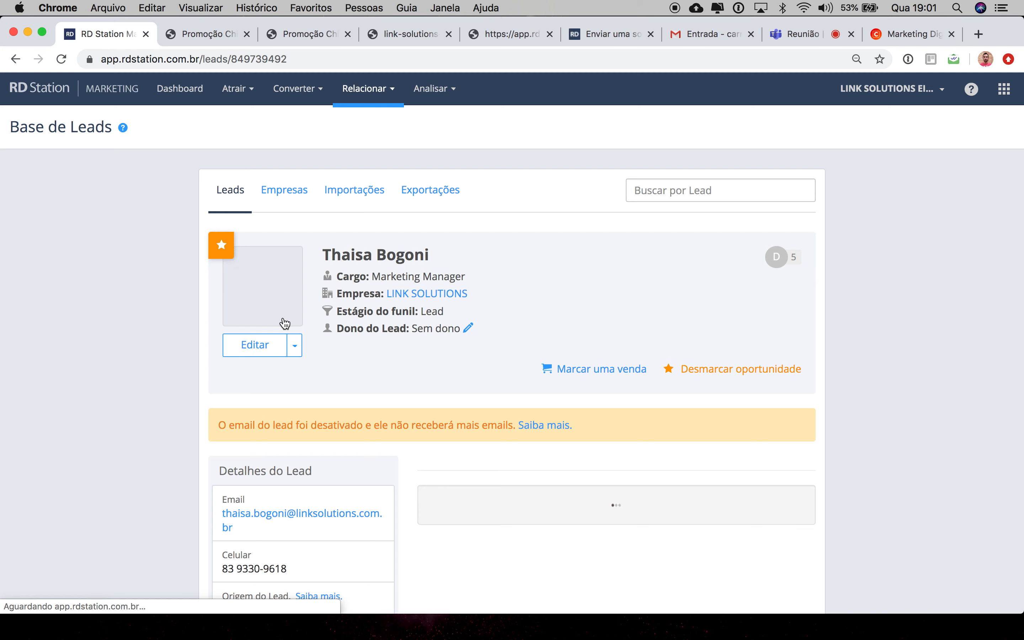
pyautogui.scroll(-4, 363, 380)
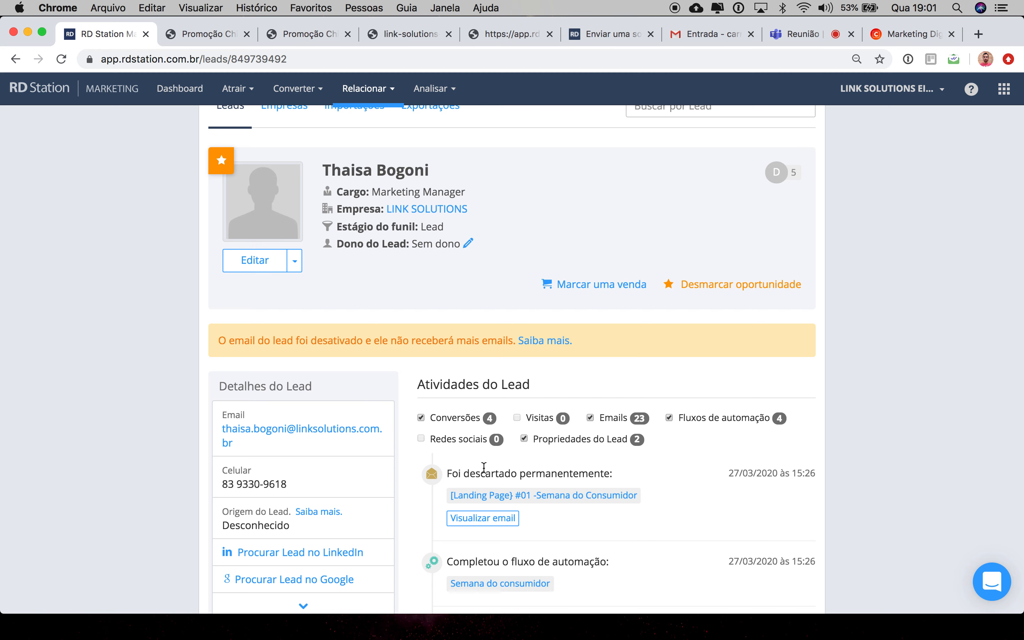
pyautogui.scroll(-15, 483, 467)
pyautogui.scroll(-15, 484, 467)
pyautogui.scroll(-12, 483, 466)
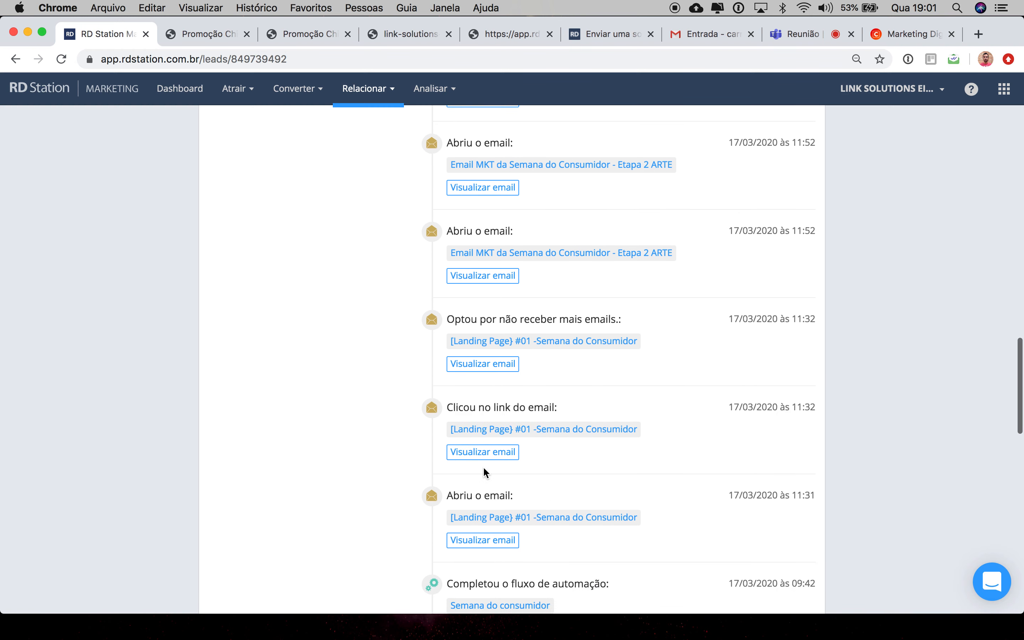
pyautogui.scroll(-8, 485, 473)
pyautogui.scroll(-20, 483, 467)
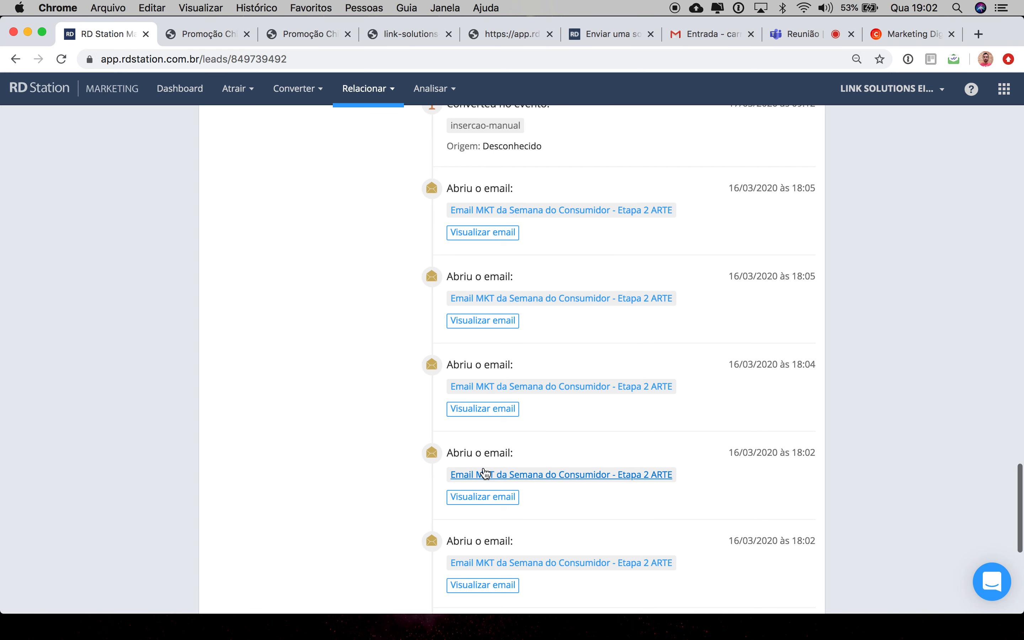
pyautogui.scroll(-11, 484, 472)
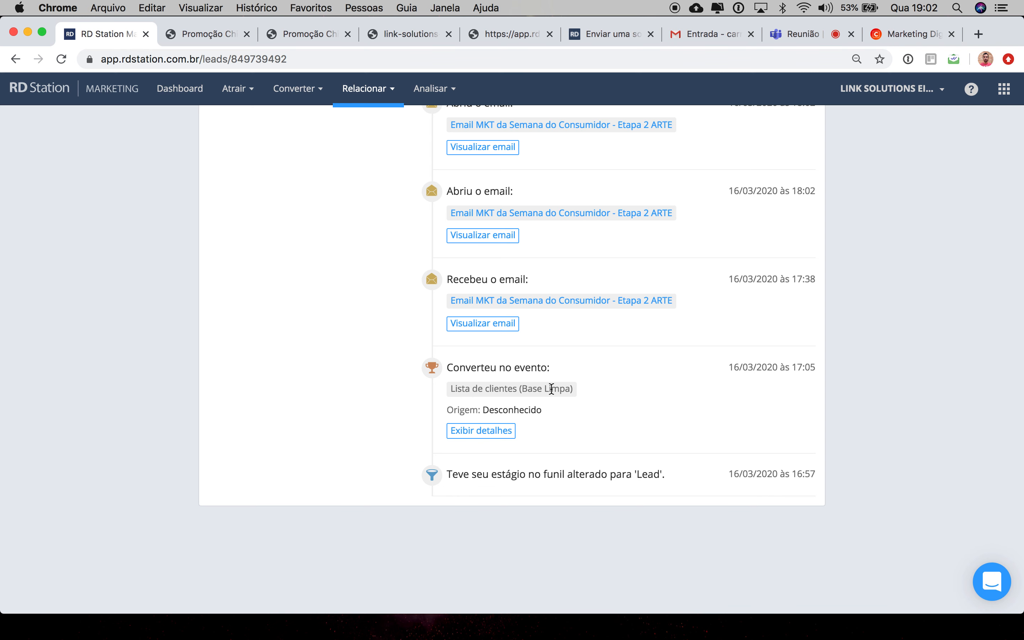
# Step: Examine the lead's timeline events, highlighting event titles, times and the conversion origin
pyautogui.scroll(3, 563, 387)
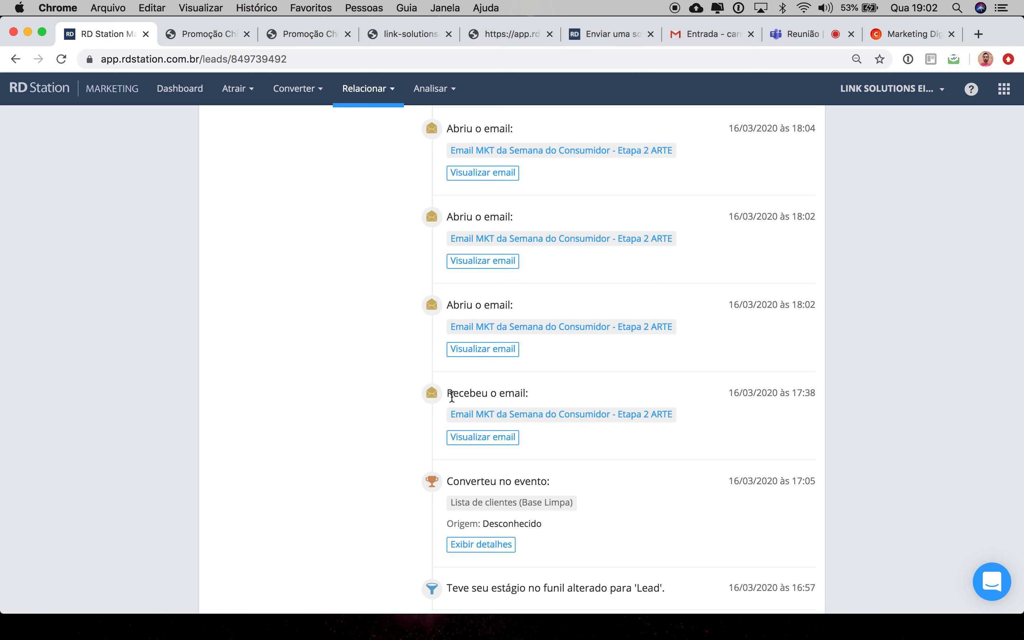
pyautogui.moveTo(445, 394); pyautogui.dragTo(539, 391)
pyautogui.moveTo(445, 304); pyautogui.dragTo(532, 310)
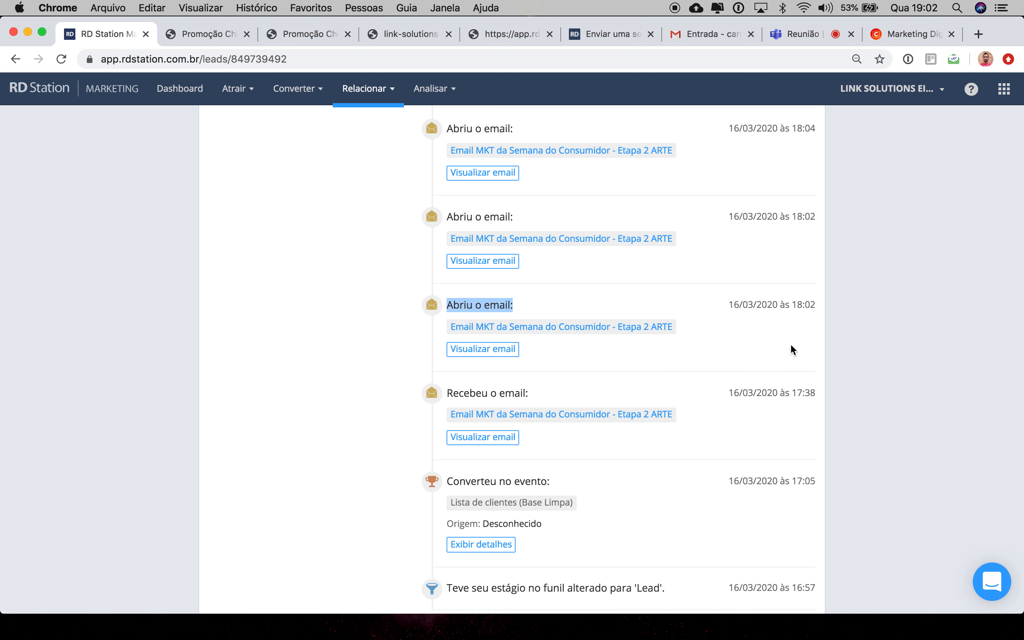
pyautogui.moveTo(788, 394); pyautogui.dragTo(812, 392)
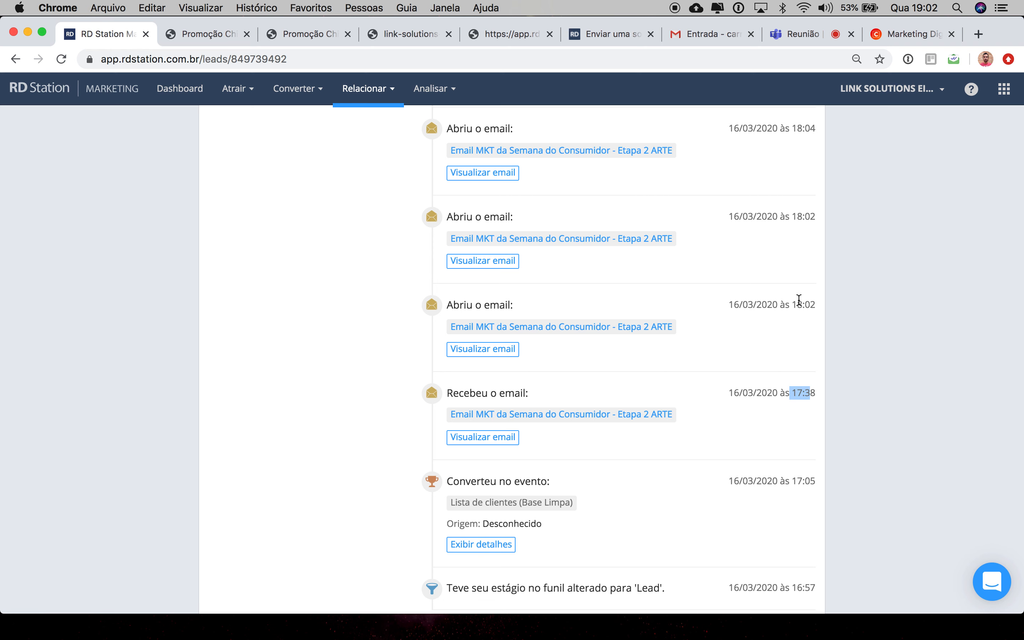
pyautogui.moveTo(798, 300); pyautogui.dragTo(820, 309)
pyautogui.scroll(2, 591, 307)
pyautogui.scroll(5, 590, 307)
pyautogui.scroll(6, 590, 307)
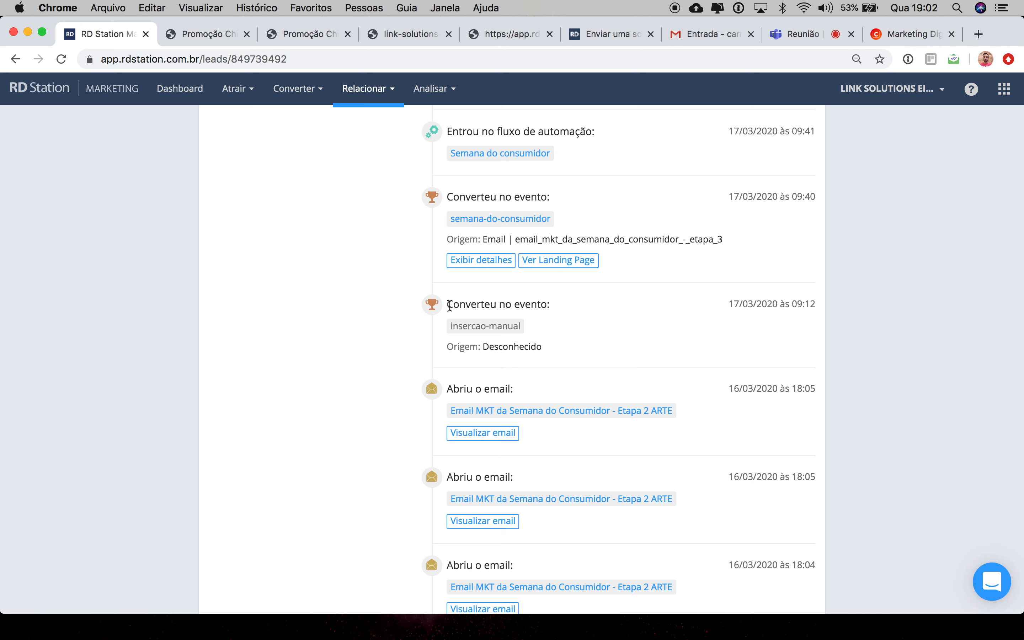
pyautogui.moveTo(446, 305); pyautogui.dragTo(590, 294)
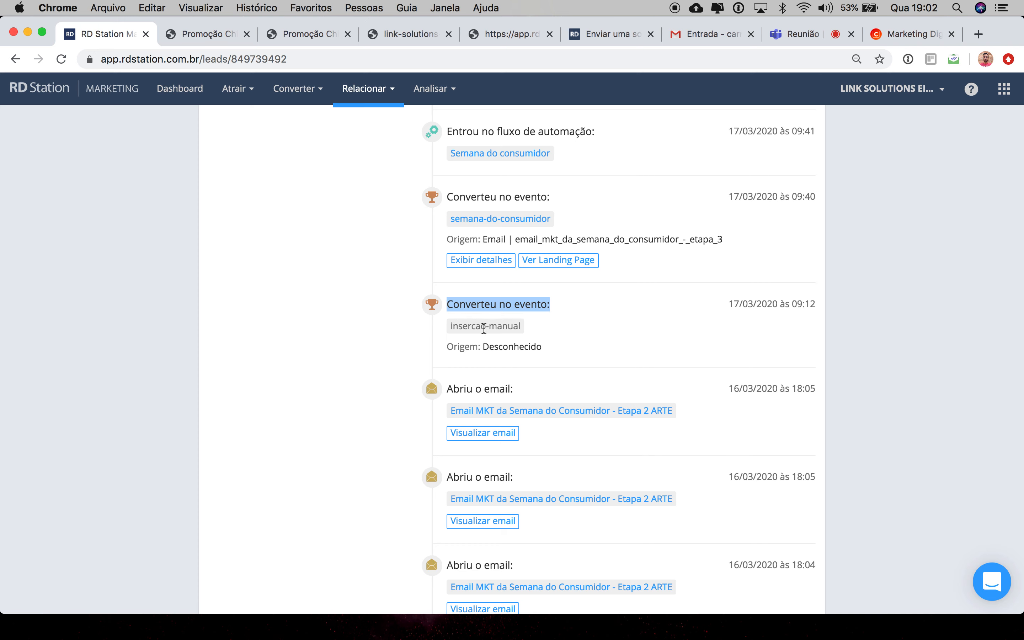
pyautogui.scroll(3, 489, 324)
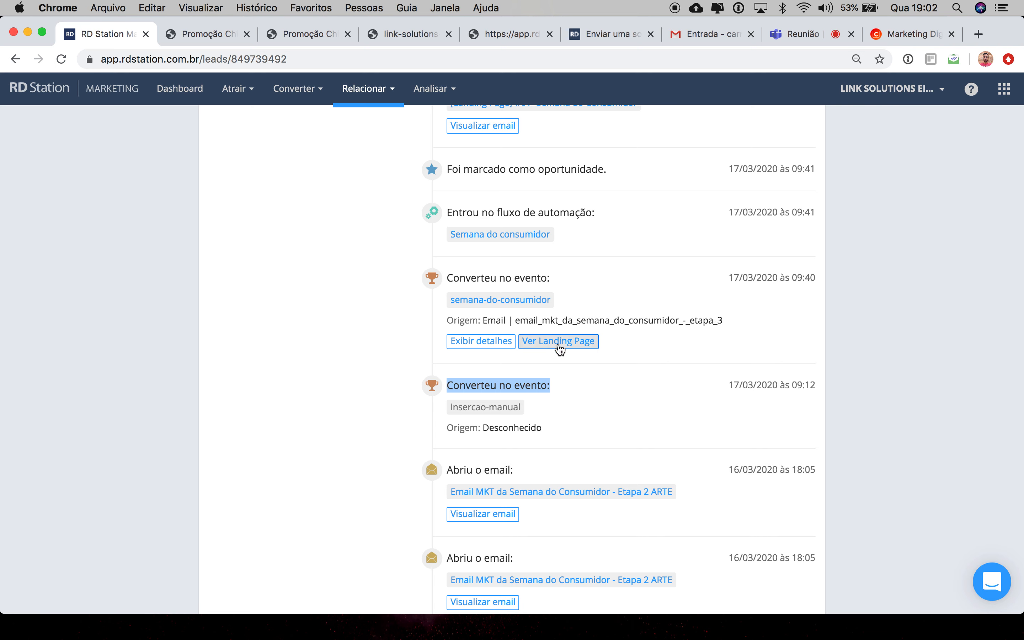
pyautogui.moveTo(484, 320); pyautogui.dragTo(741, 326)
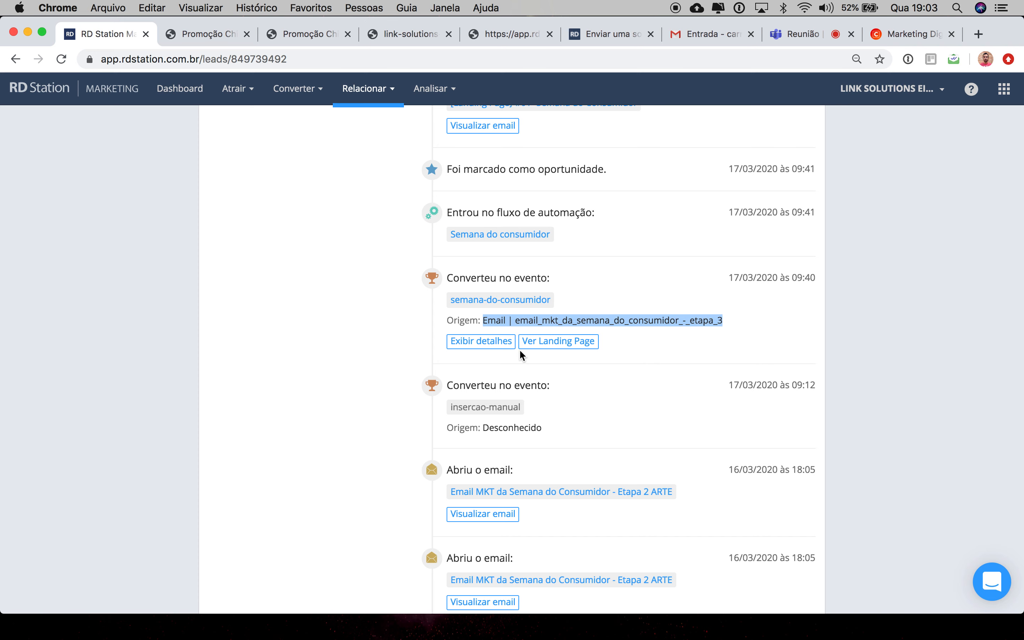
# Step: Expand the details of the semana-do-consumidor conversion event and review its fields
pyautogui.click(490, 338)
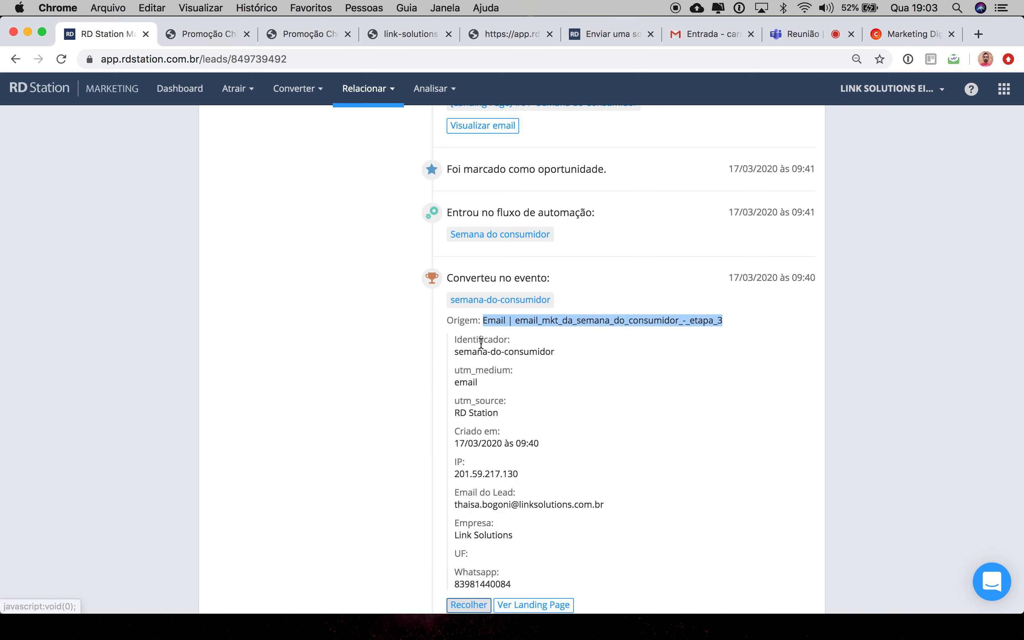
pyautogui.scroll(-5, 528, 450)
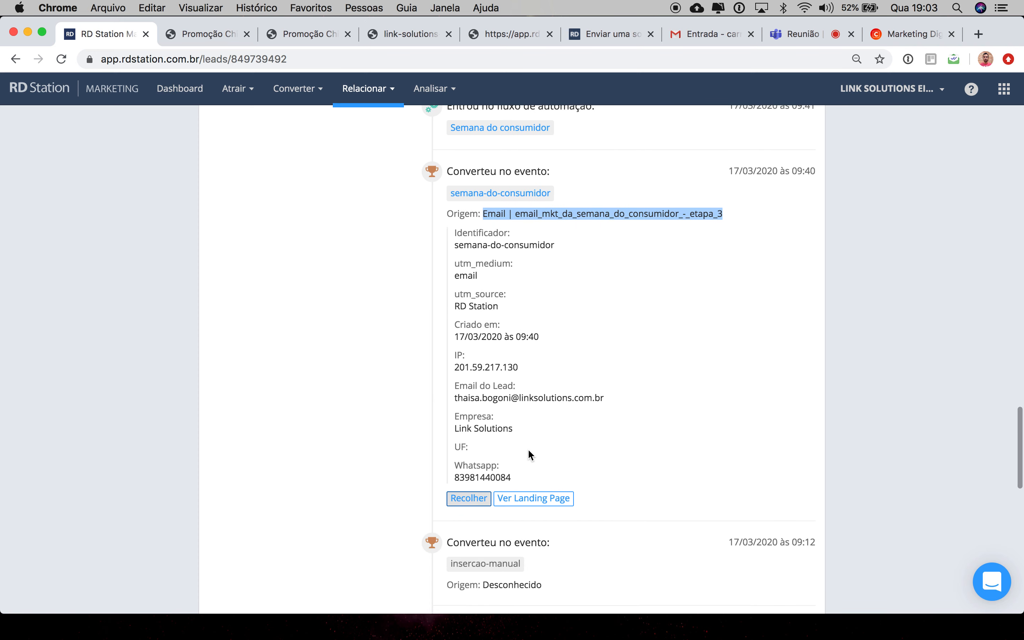
pyautogui.moveTo(454, 338); pyautogui.dragTo(529, 340)
pyautogui.click(549, 339)
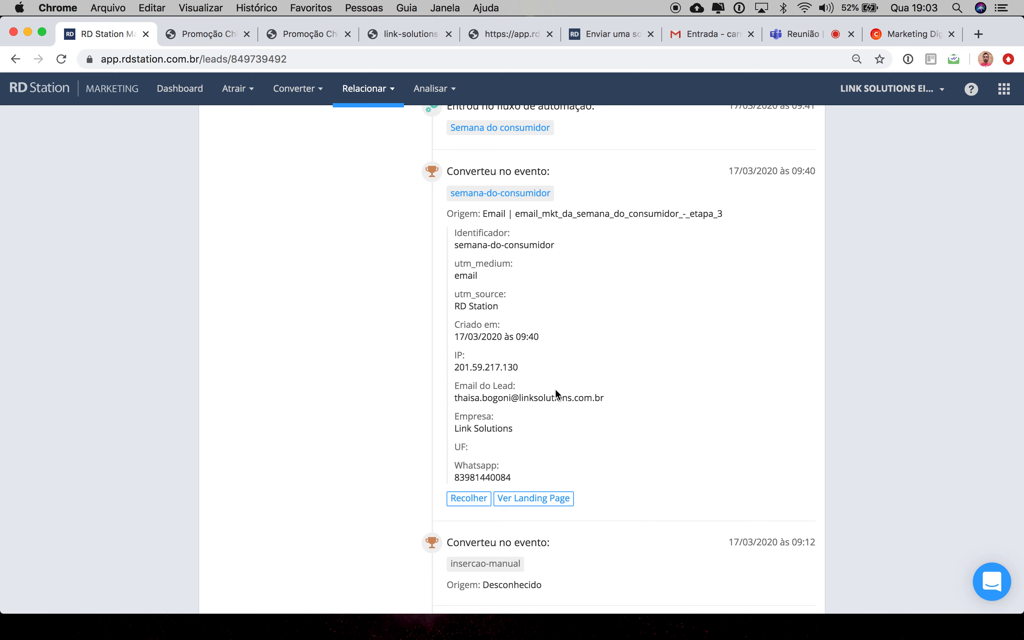
pyautogui.scroll(-2, 558, 394)
pyautogui.scroll(10, 555, 391)
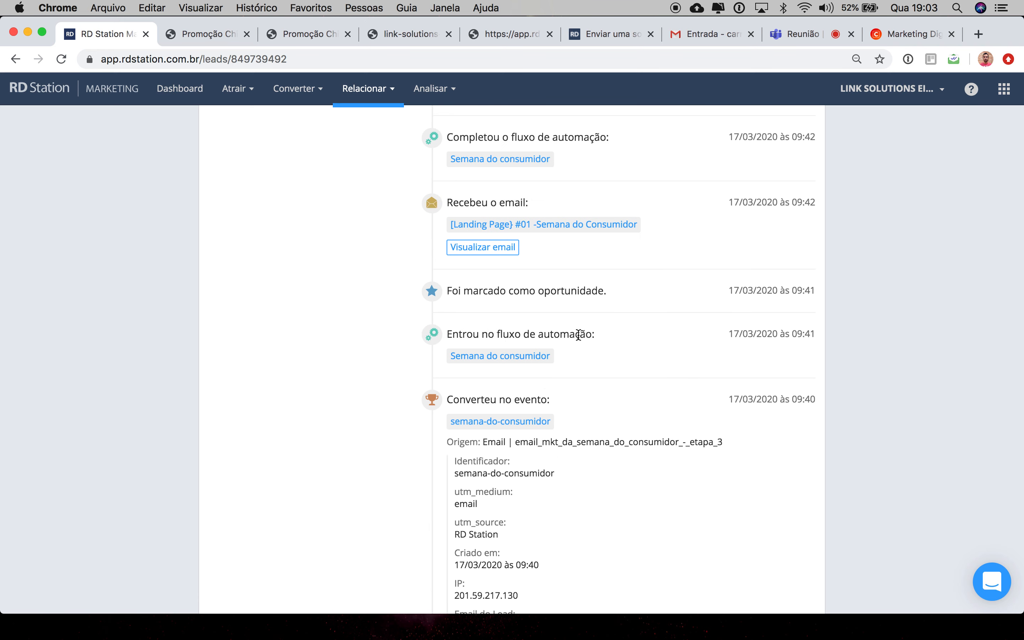
# Step: Open the Semana do consumidor automation flow and the received email's preview, returning to the lead's timeline each time
pyautogui.click(533, 359)
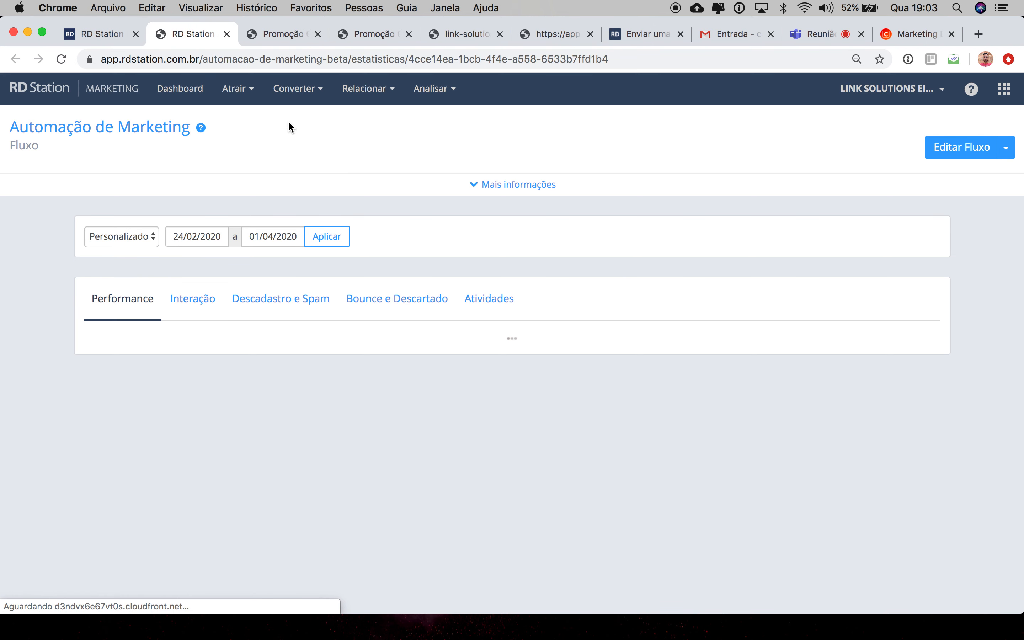
pyautogui.click(111, 38)
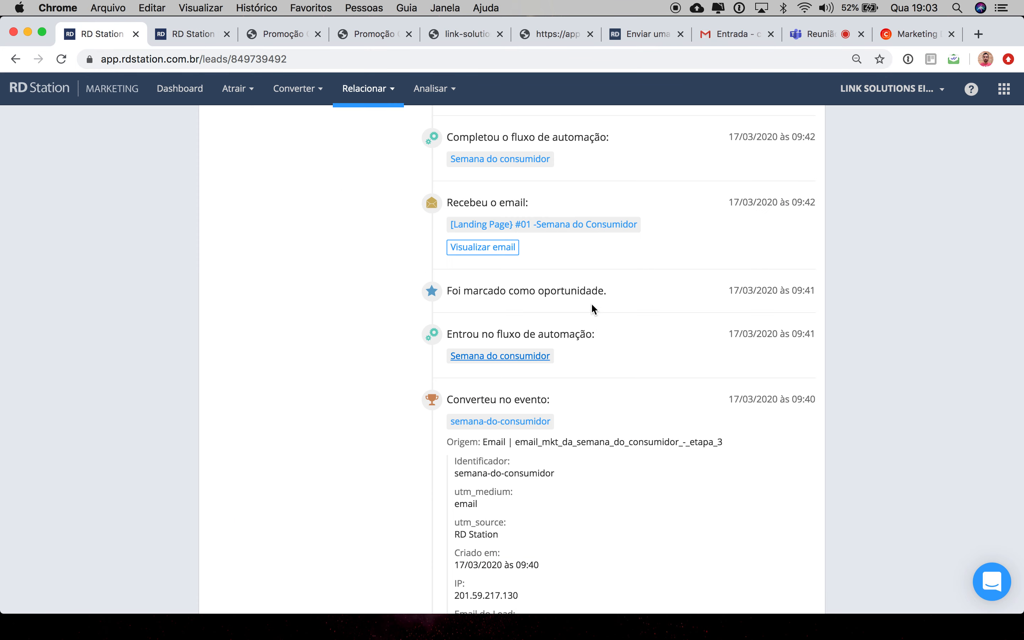
pyautogui.scroll(3, 520, 302)
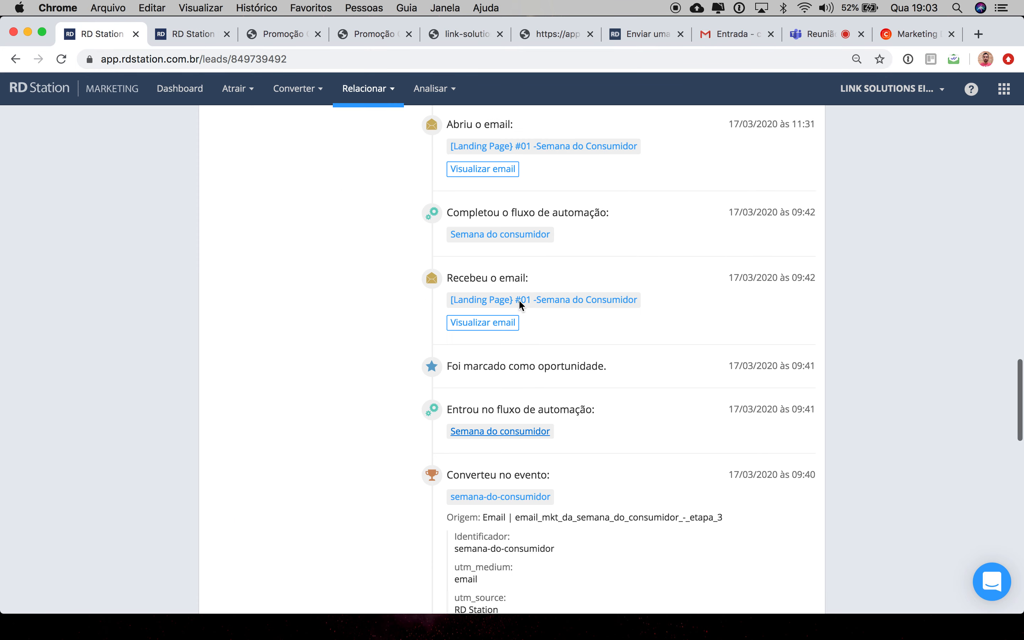
pyautogui.click(493, 328)
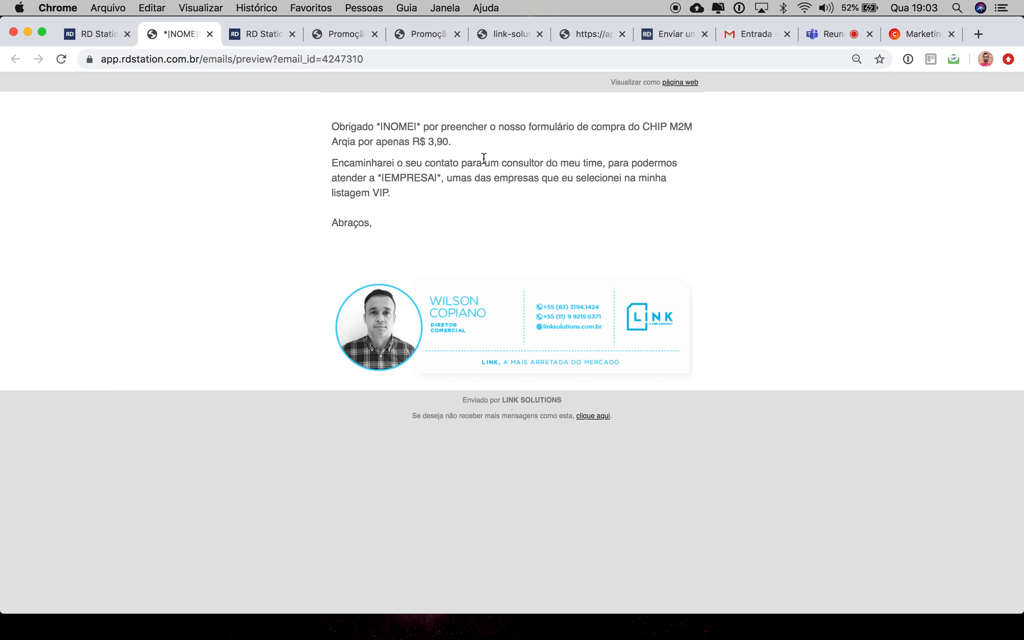
pyautogui.click(102, 34)
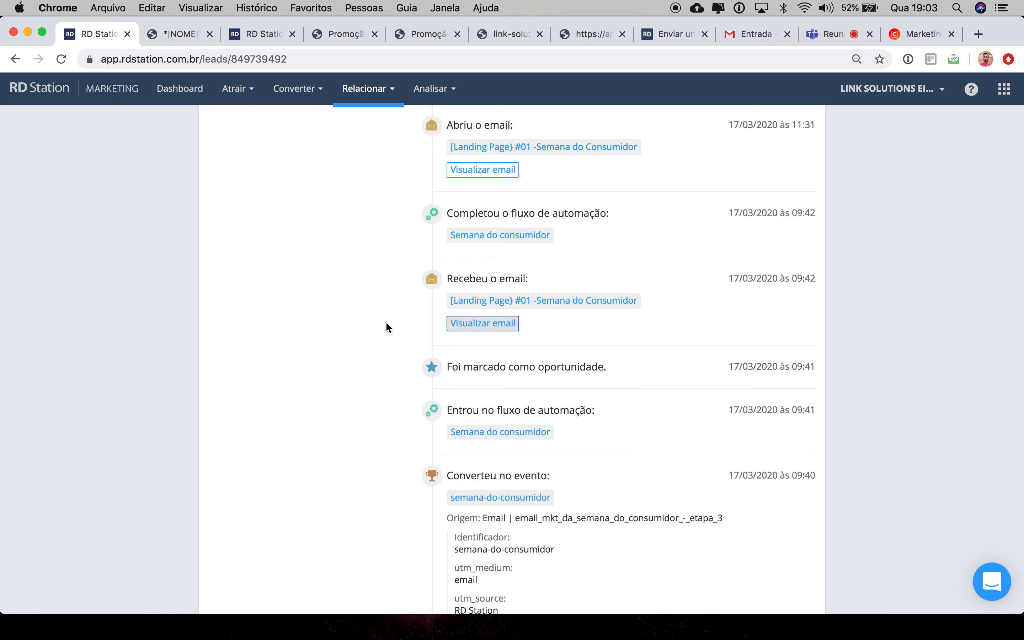
pyautogui.scroll(10, 387, 328)
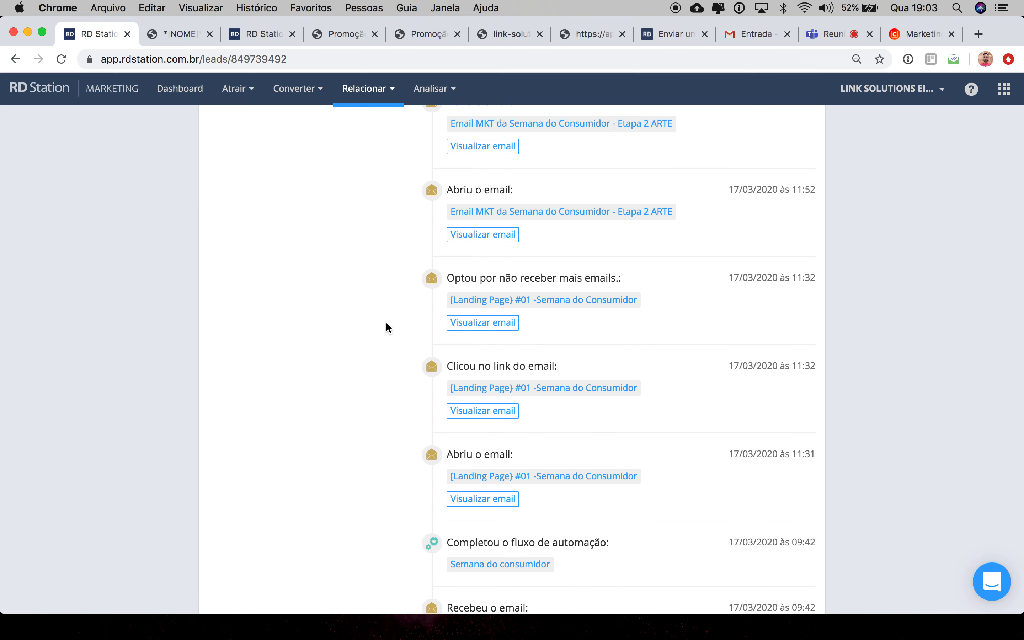
pyautogui.scroll(8, 387, 328)
pyautogui.scroll(1, 387, 328)
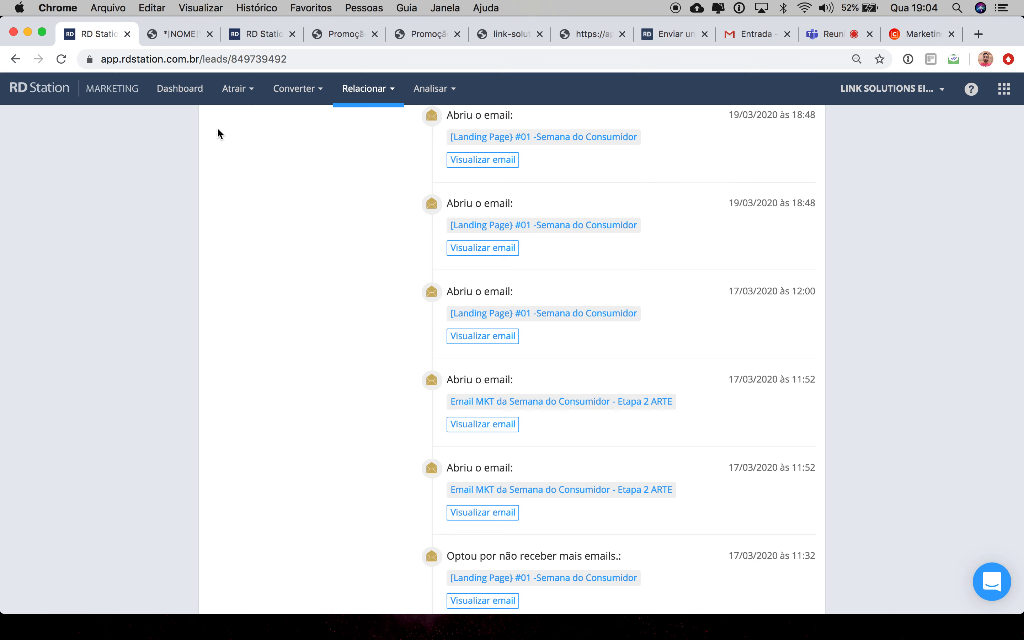
# Step: Switch to QuickTime Player, close the screen recording and save it as Link Solutions
pyautogui.press('super+Tab')
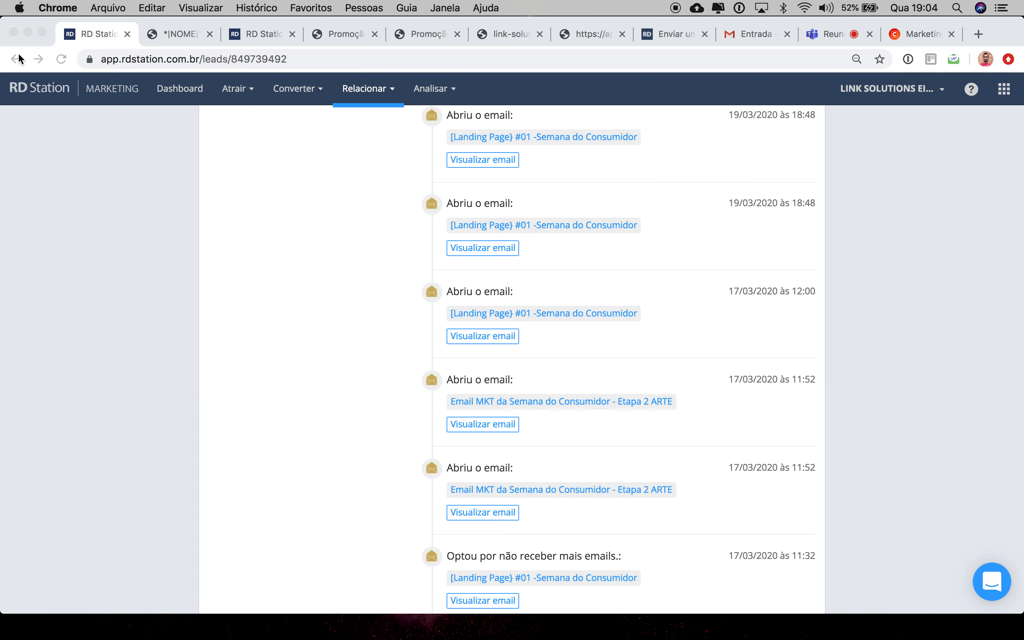
pyautogui.press('super+w')
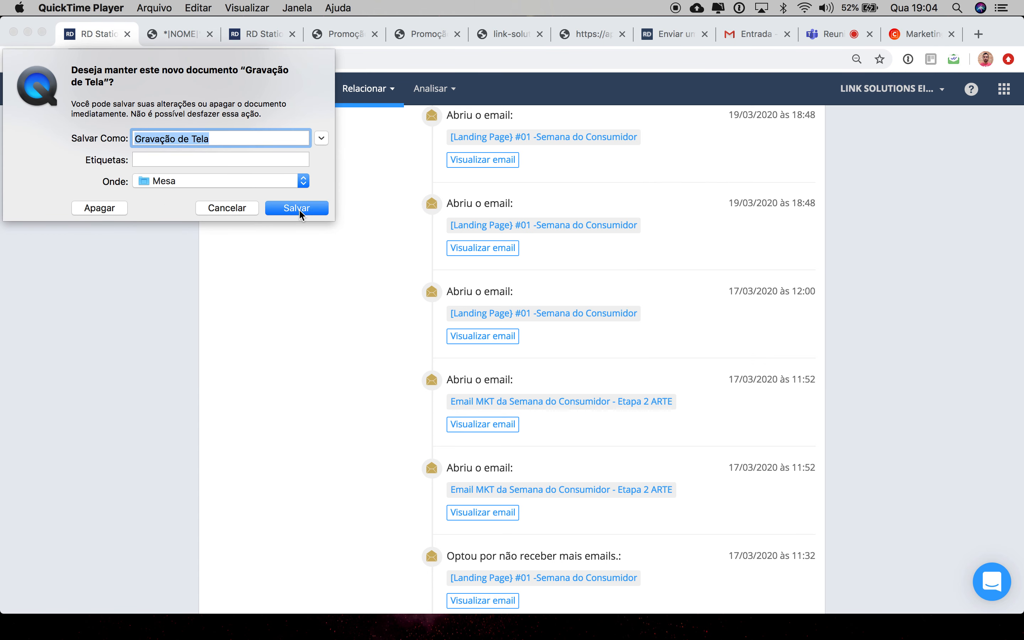
pyautogui.write('Link Solutions')
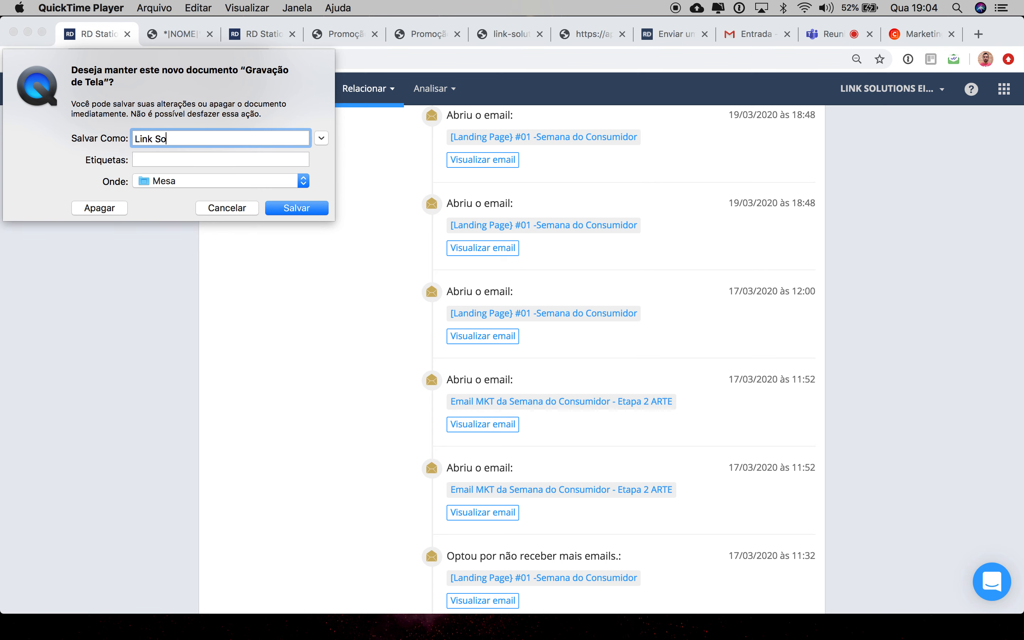